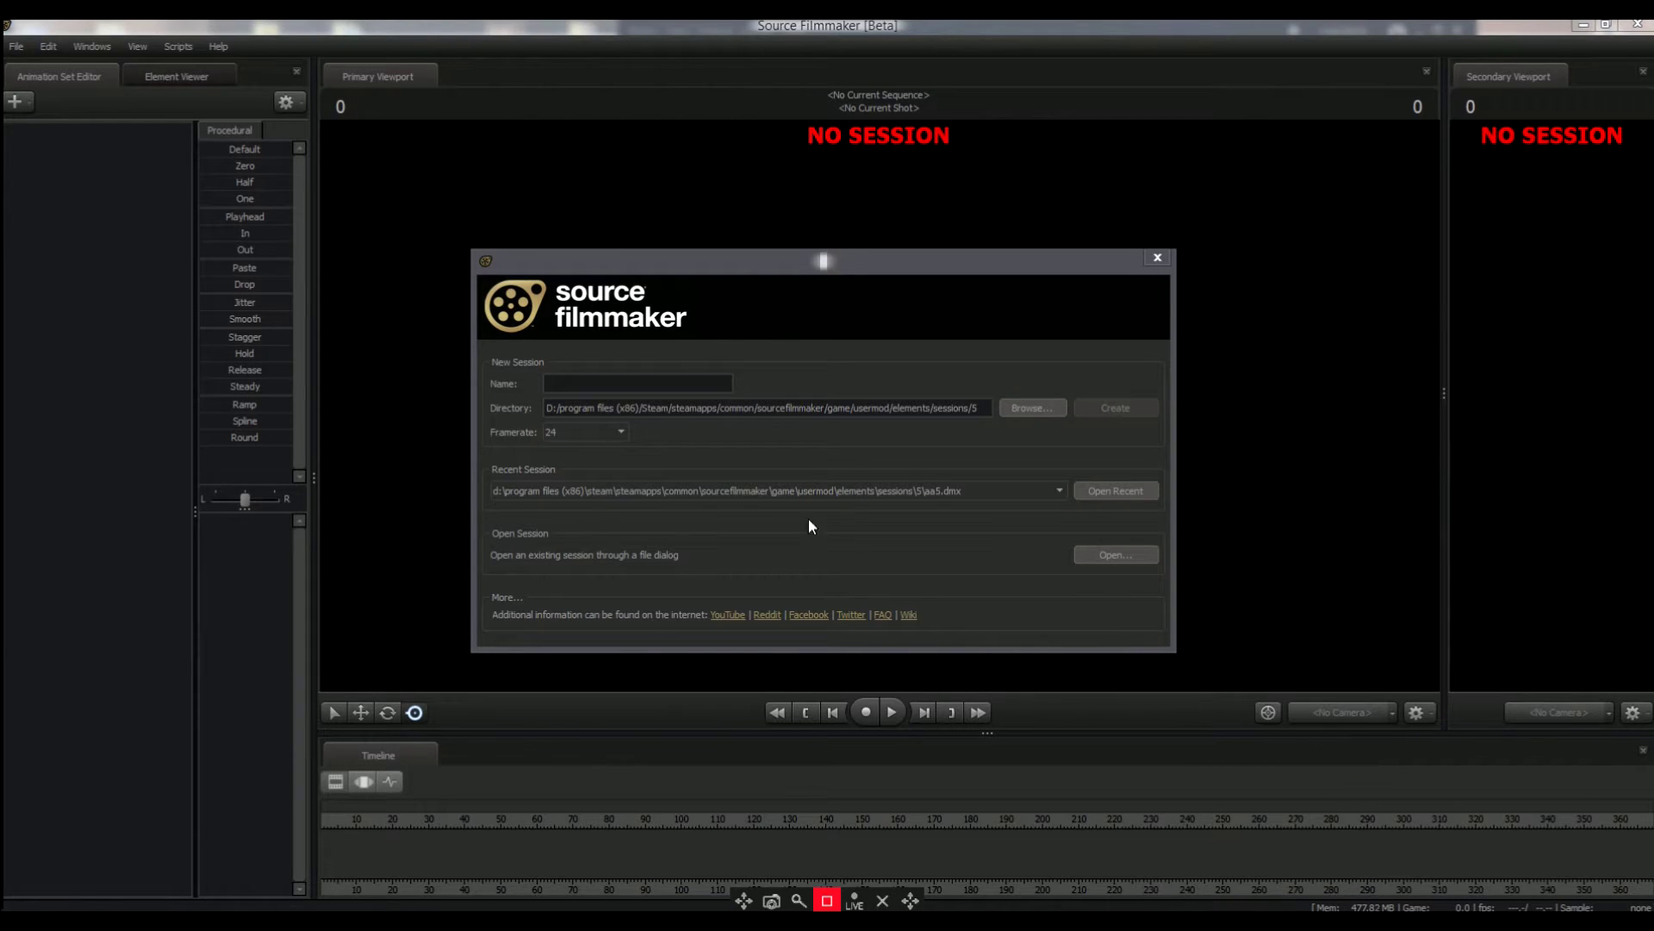
Create a new session named Tutorial.
left_click(641, 386)
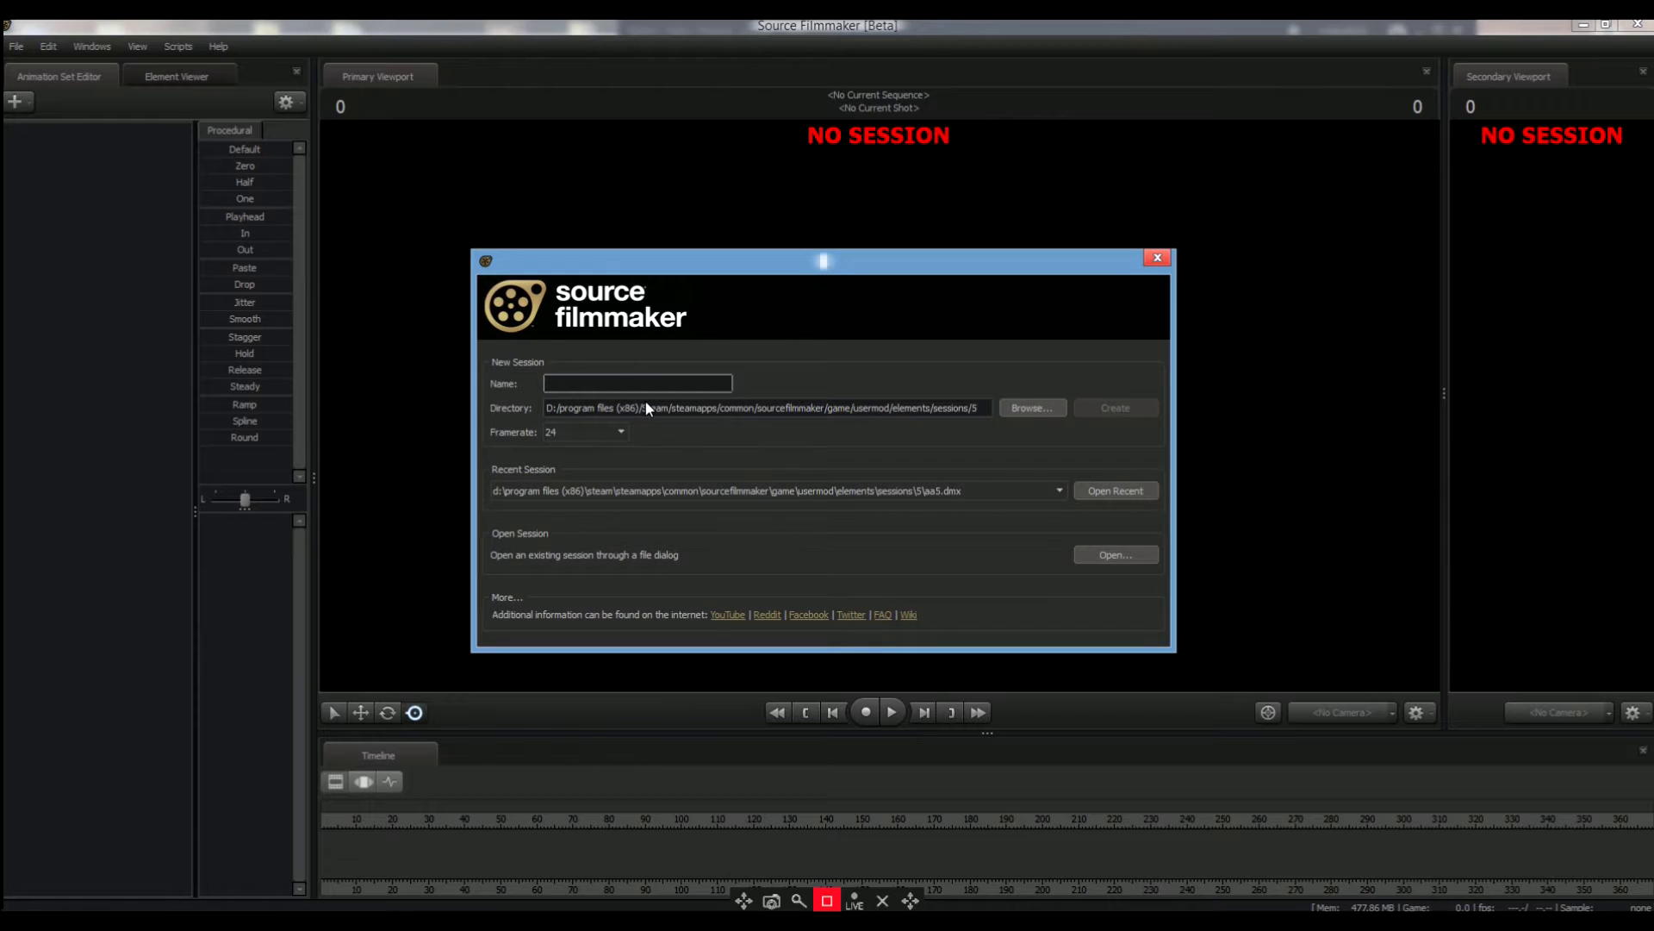
type("Tut")
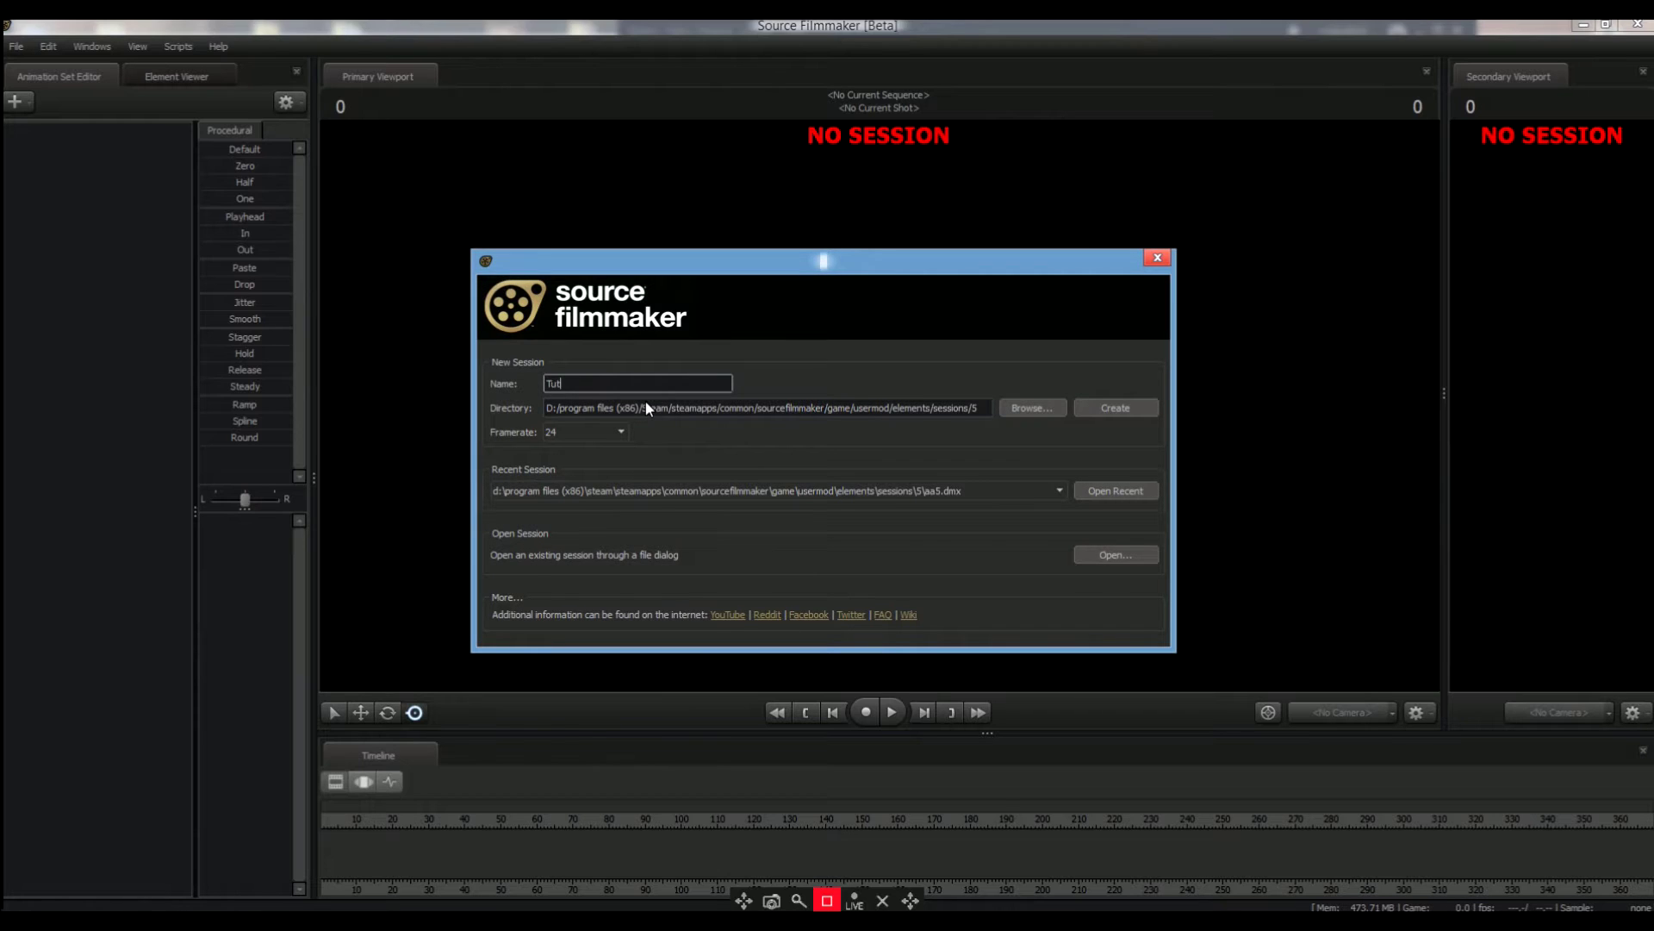
type("orial")
left_click(1115, 408)
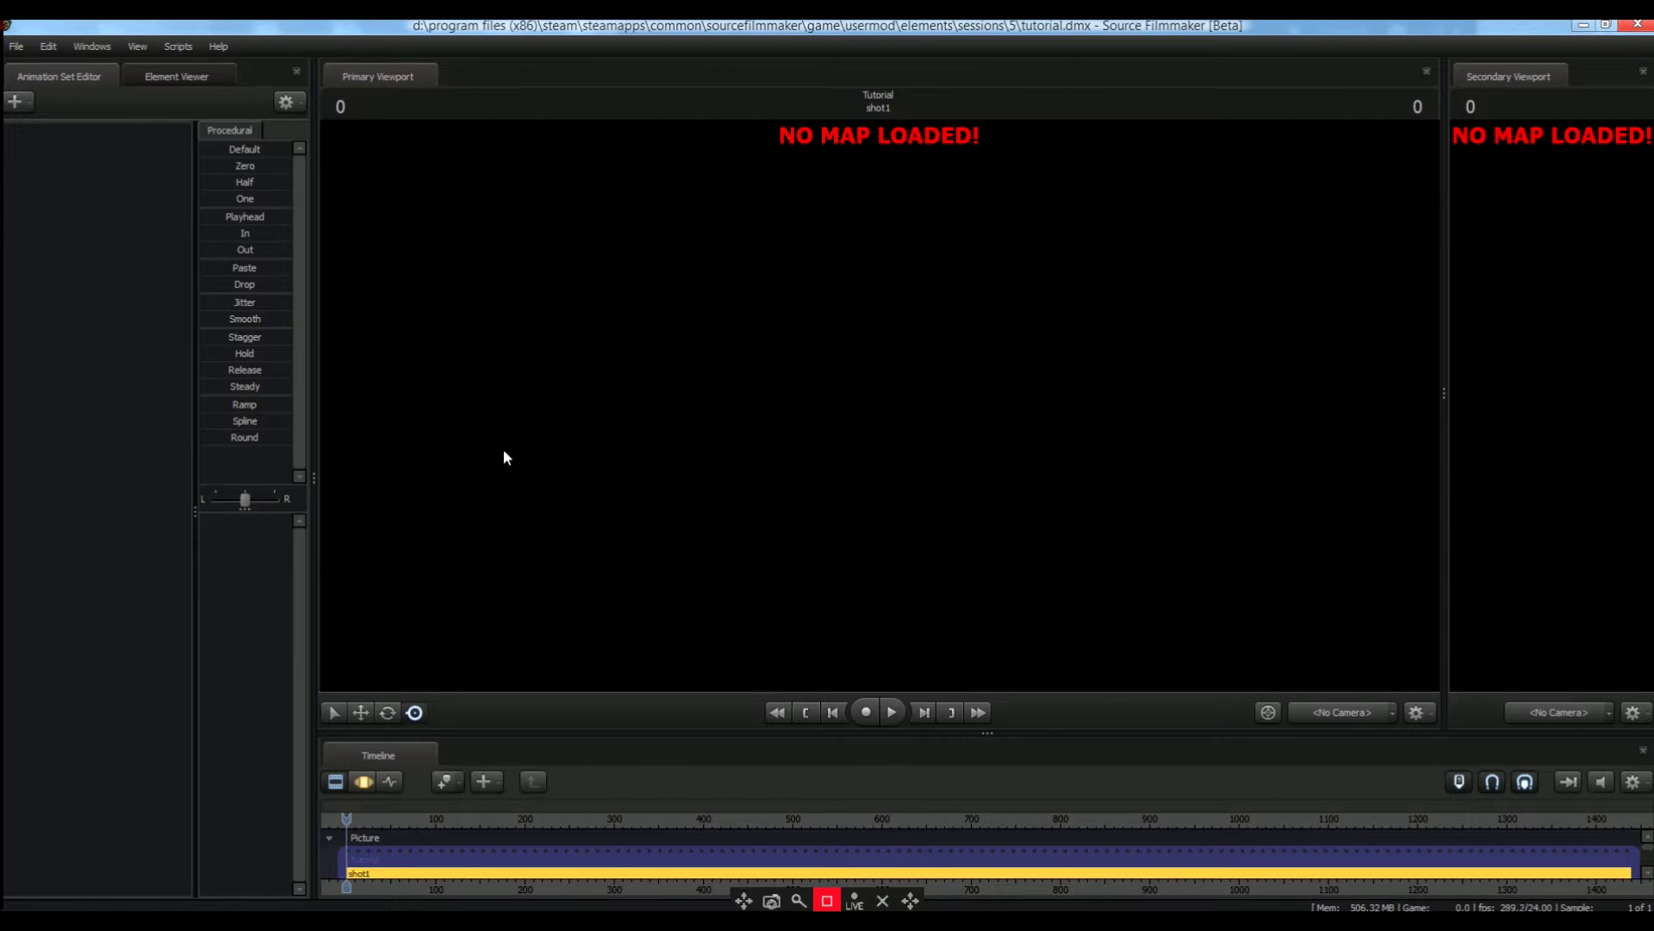
Check the list of downloadable content packs and quit the program.
left_click(16, 46)
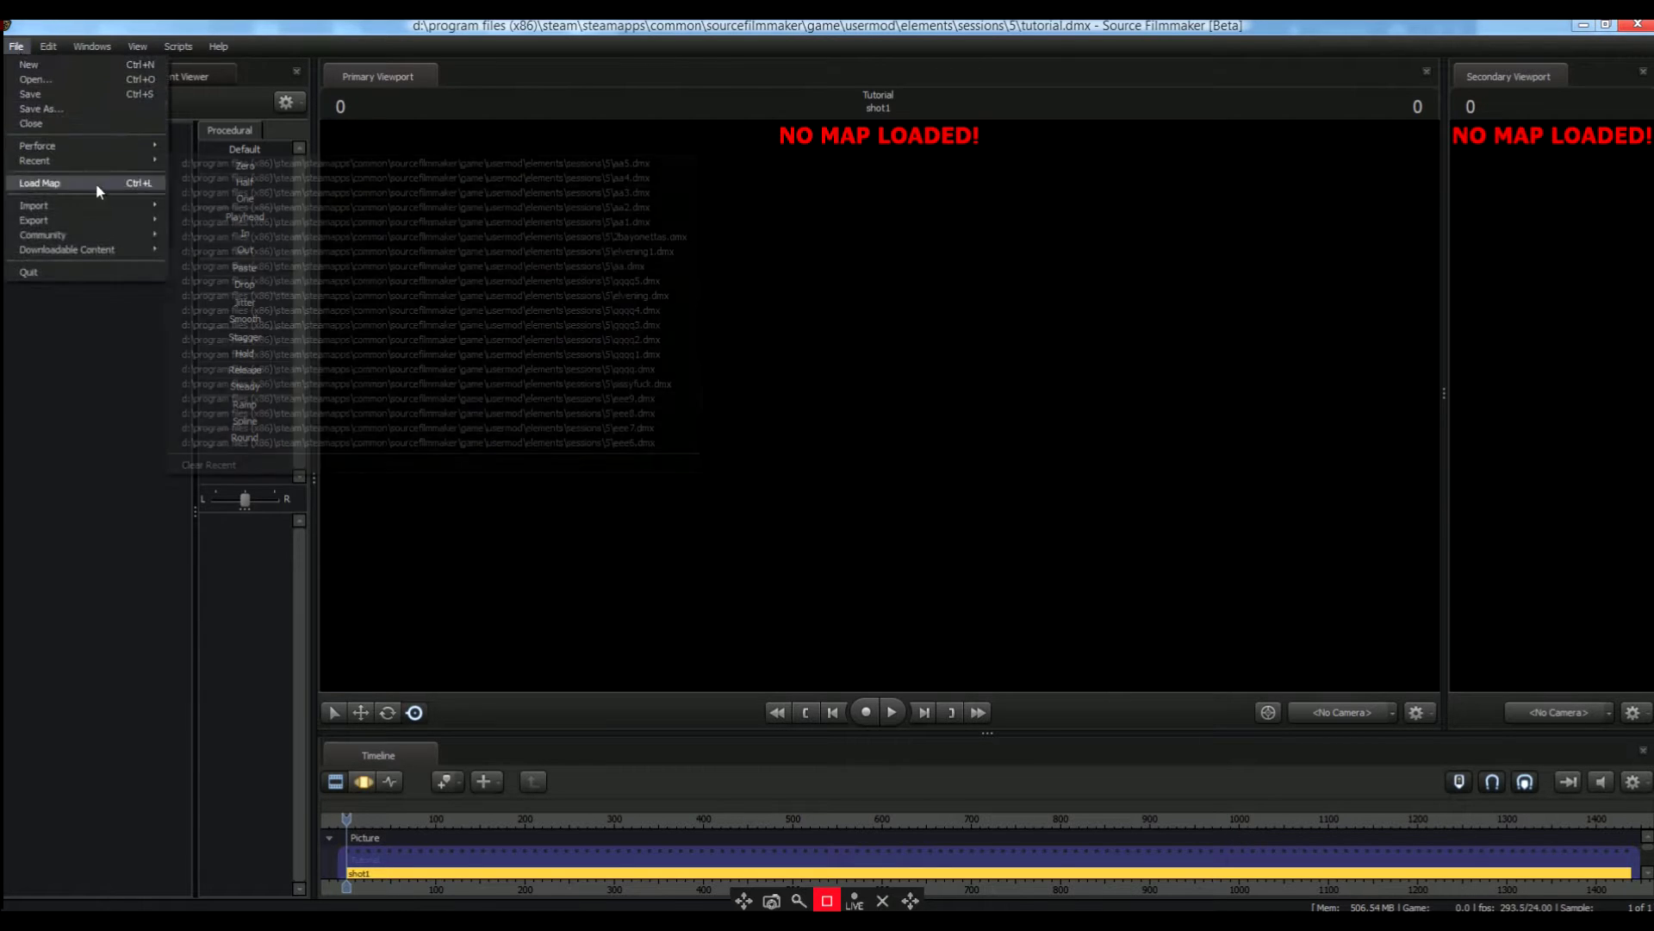
mouse_move(121, 248)
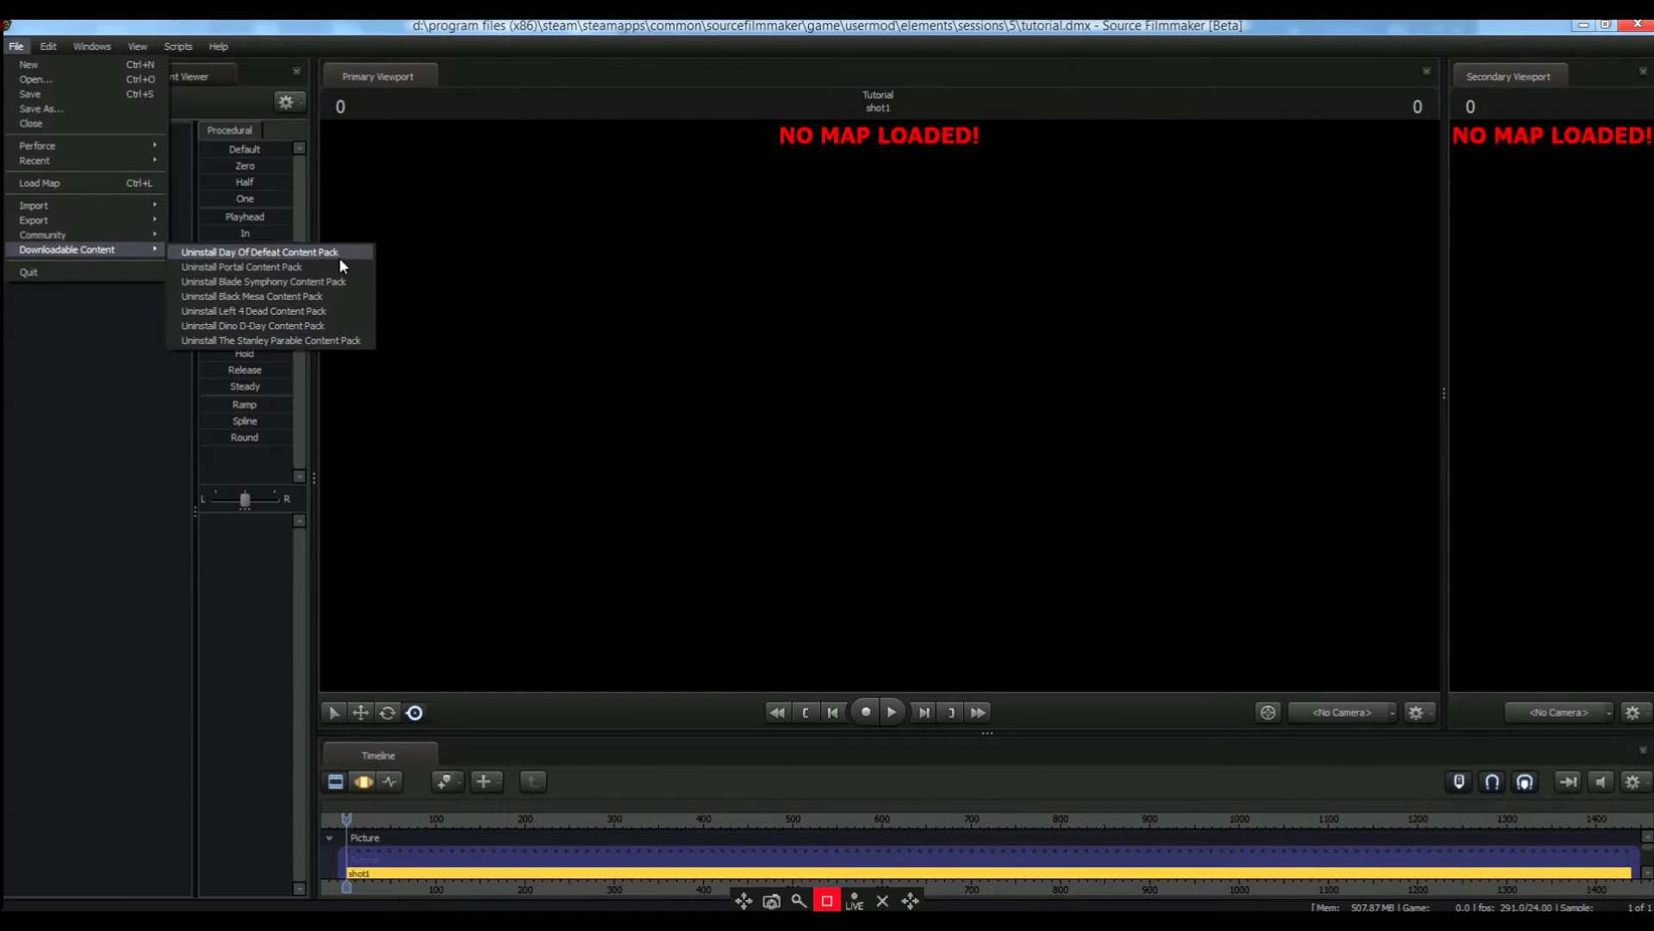
left_click(101, 419)
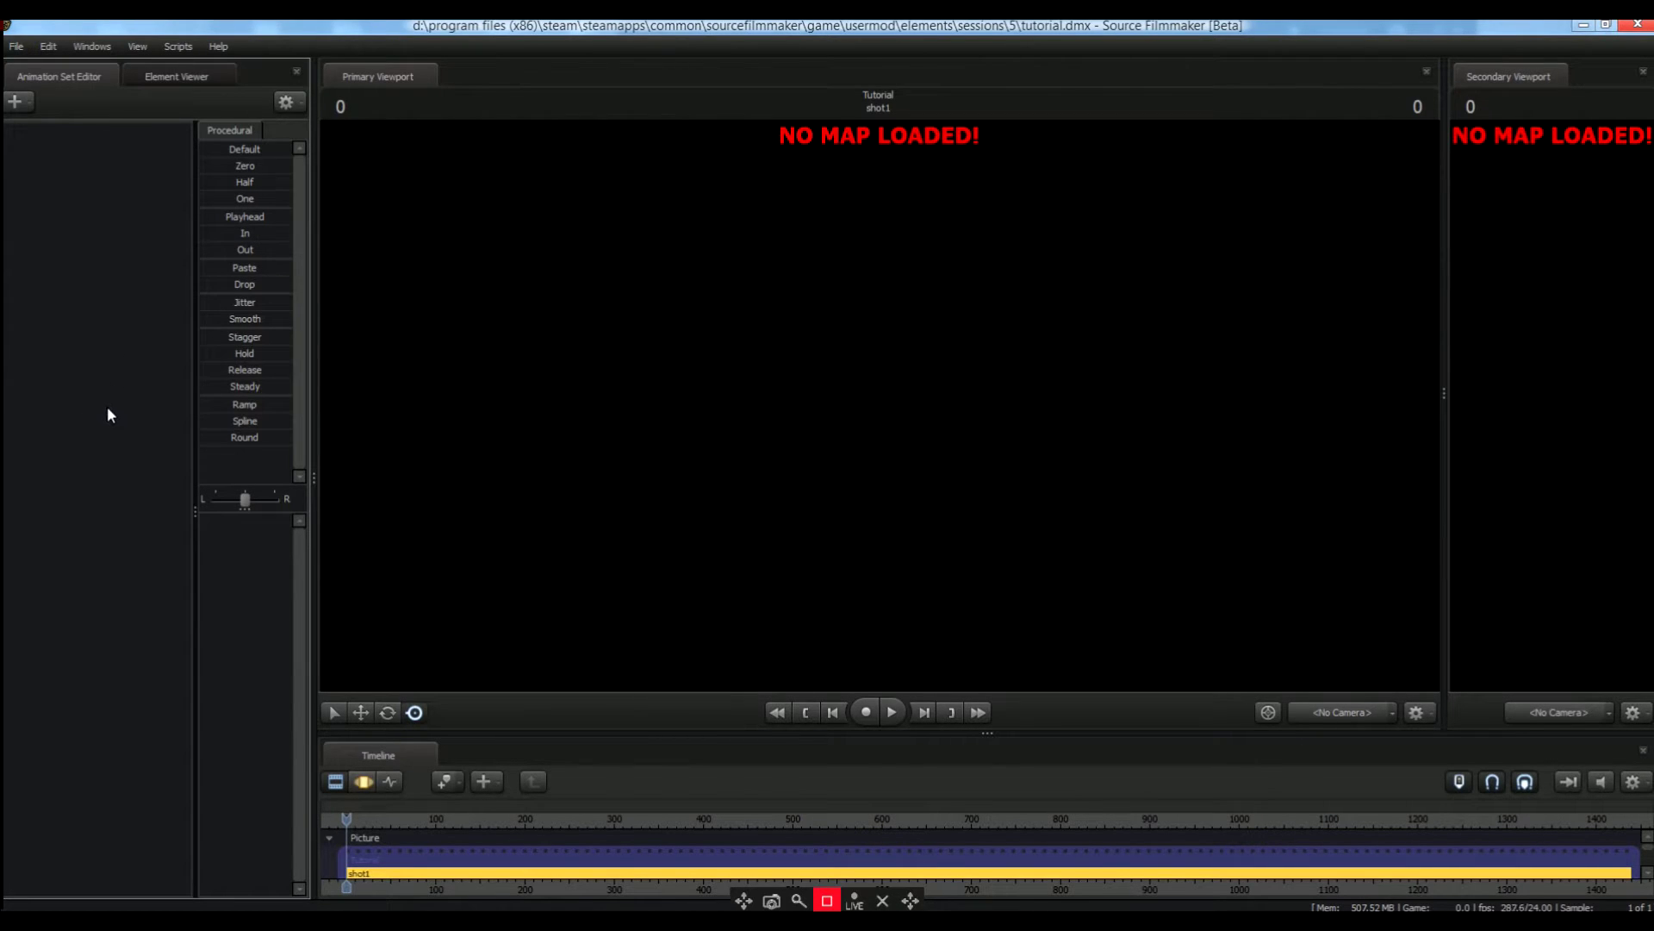
left_click(15, 46)
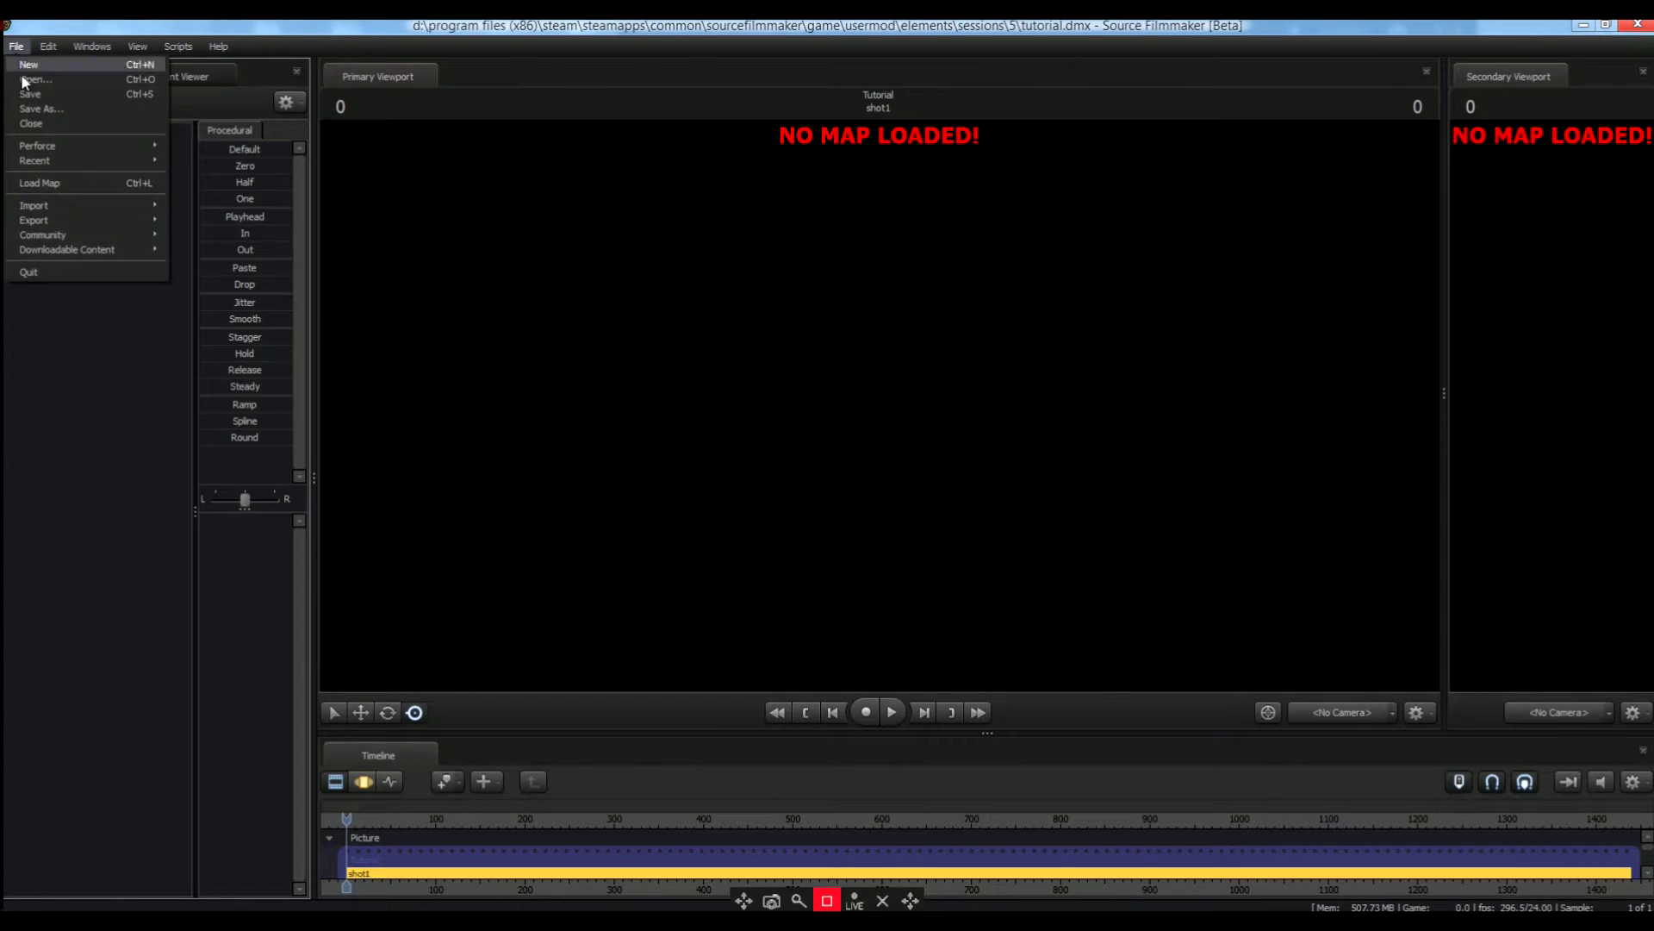
left_click(45, 274)
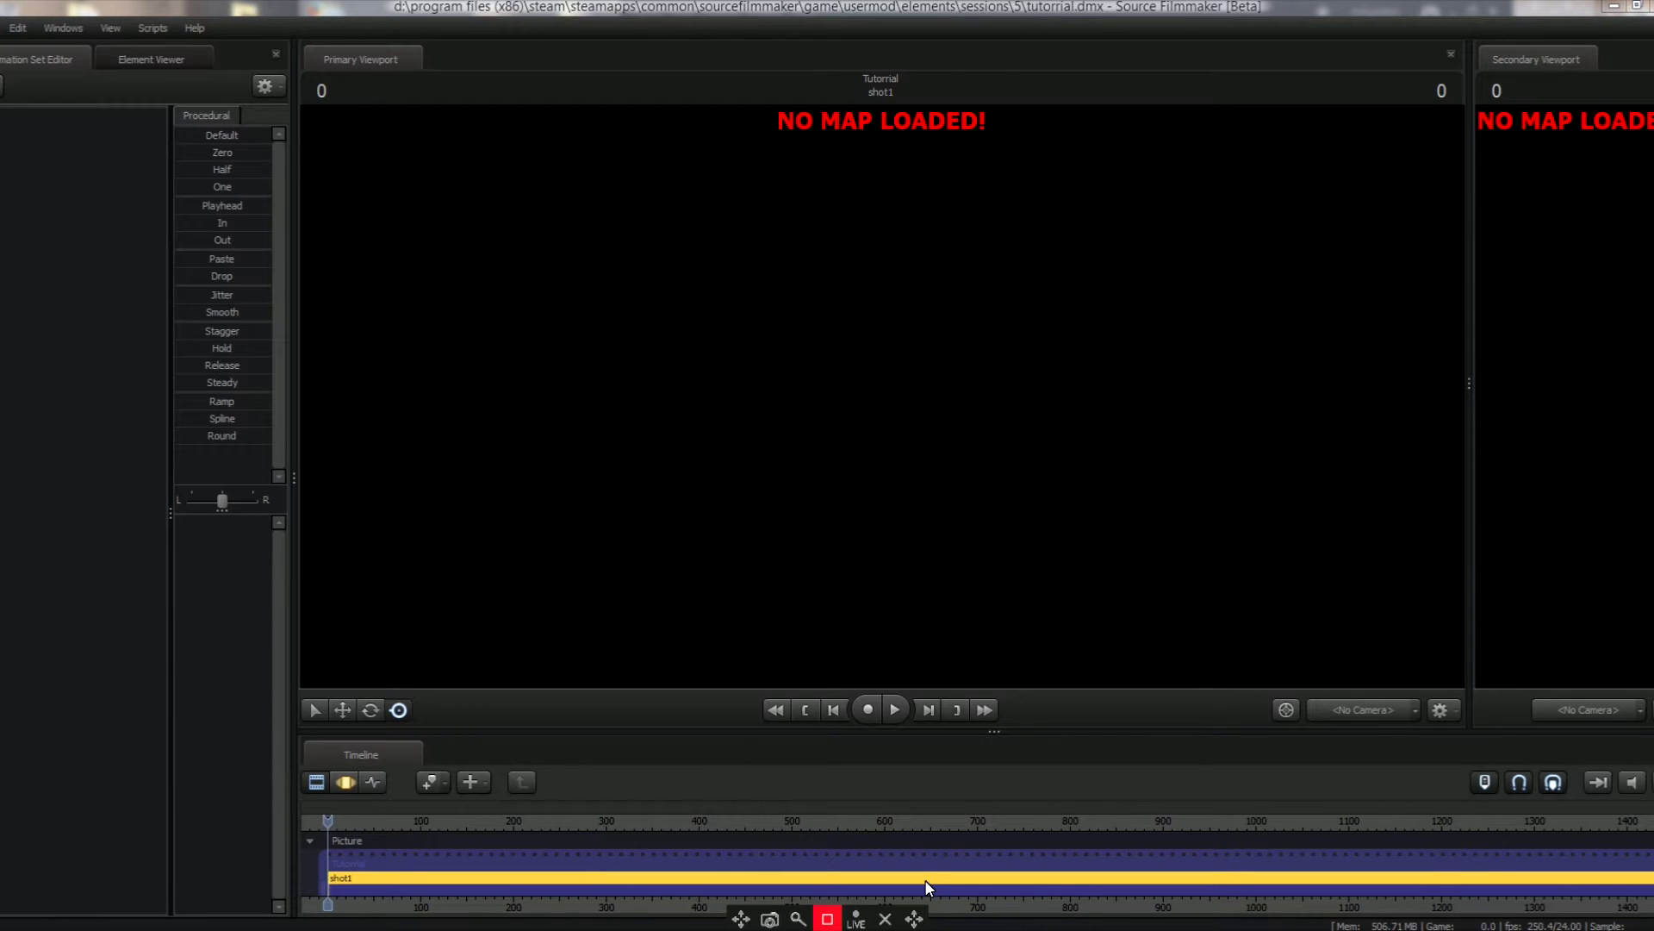
Load the map me3_apartments_for_sfm_2016.bsp, filtering the map list by "apartment".
right_click(850, 405)
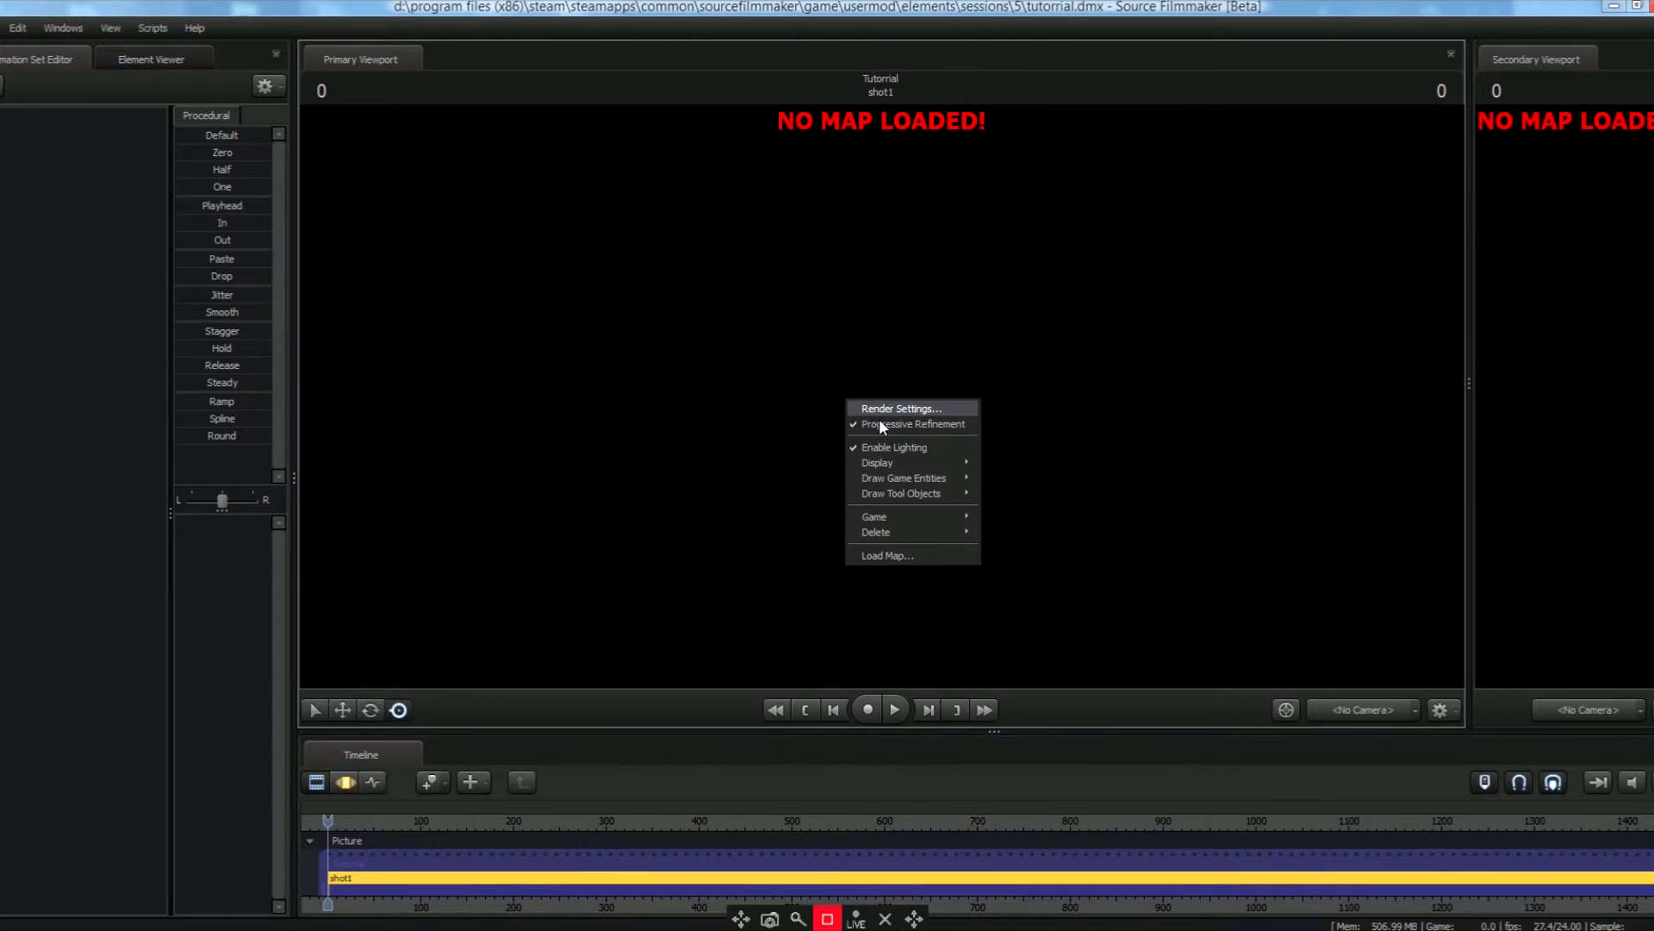
left_click(929, 559)
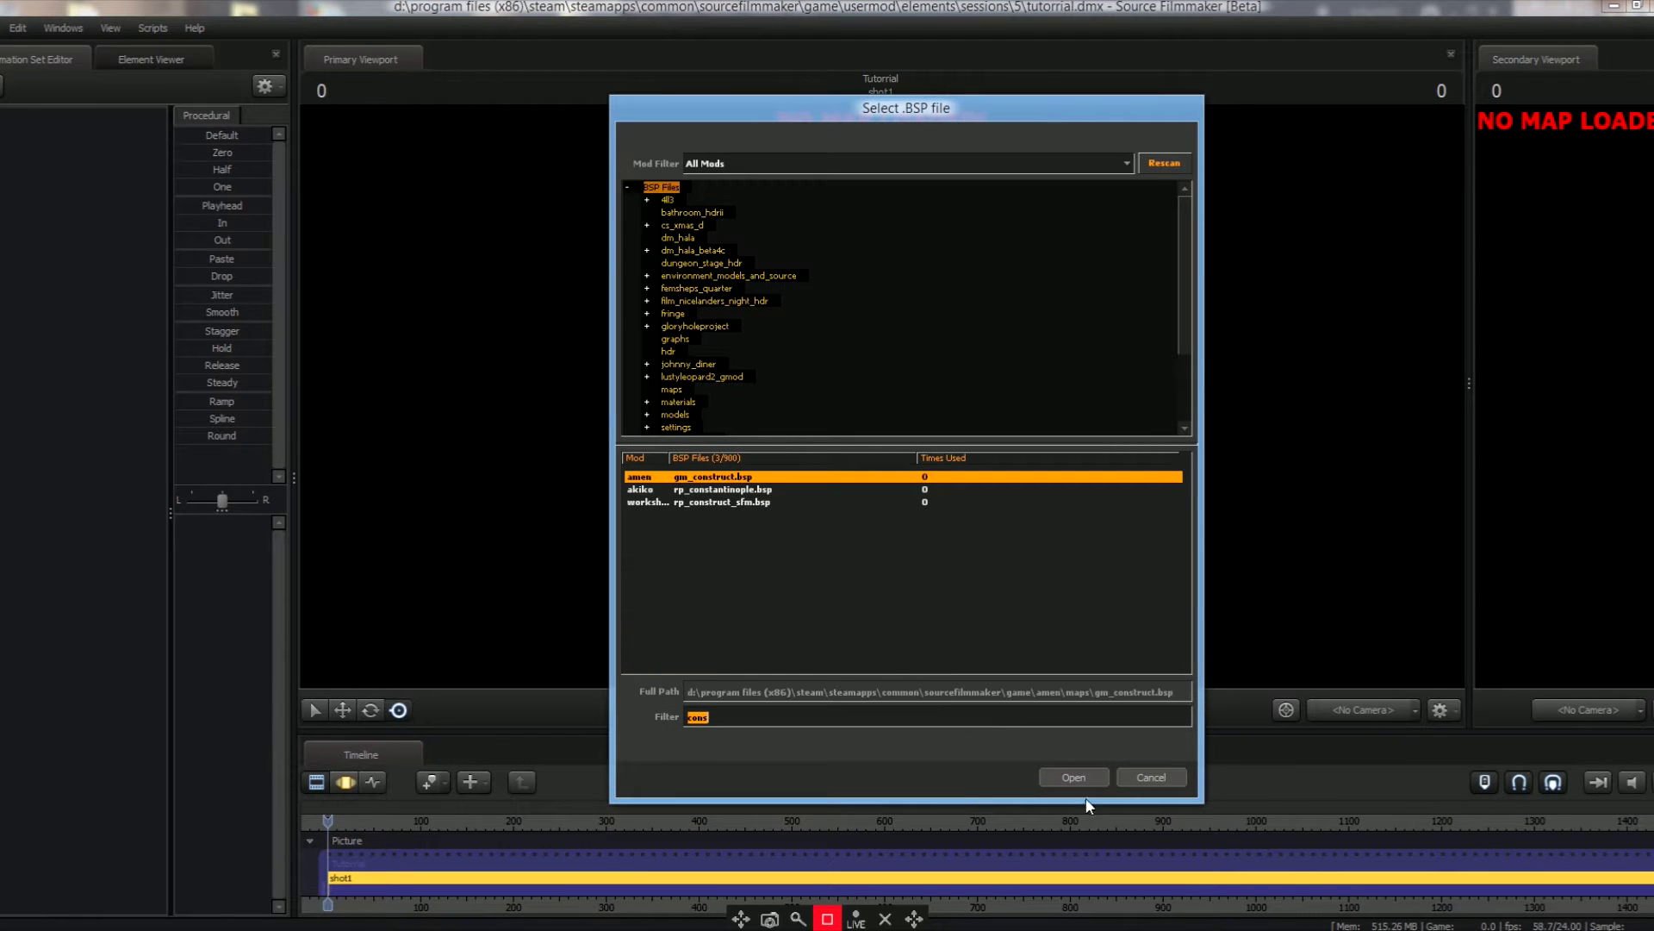
type("apa")
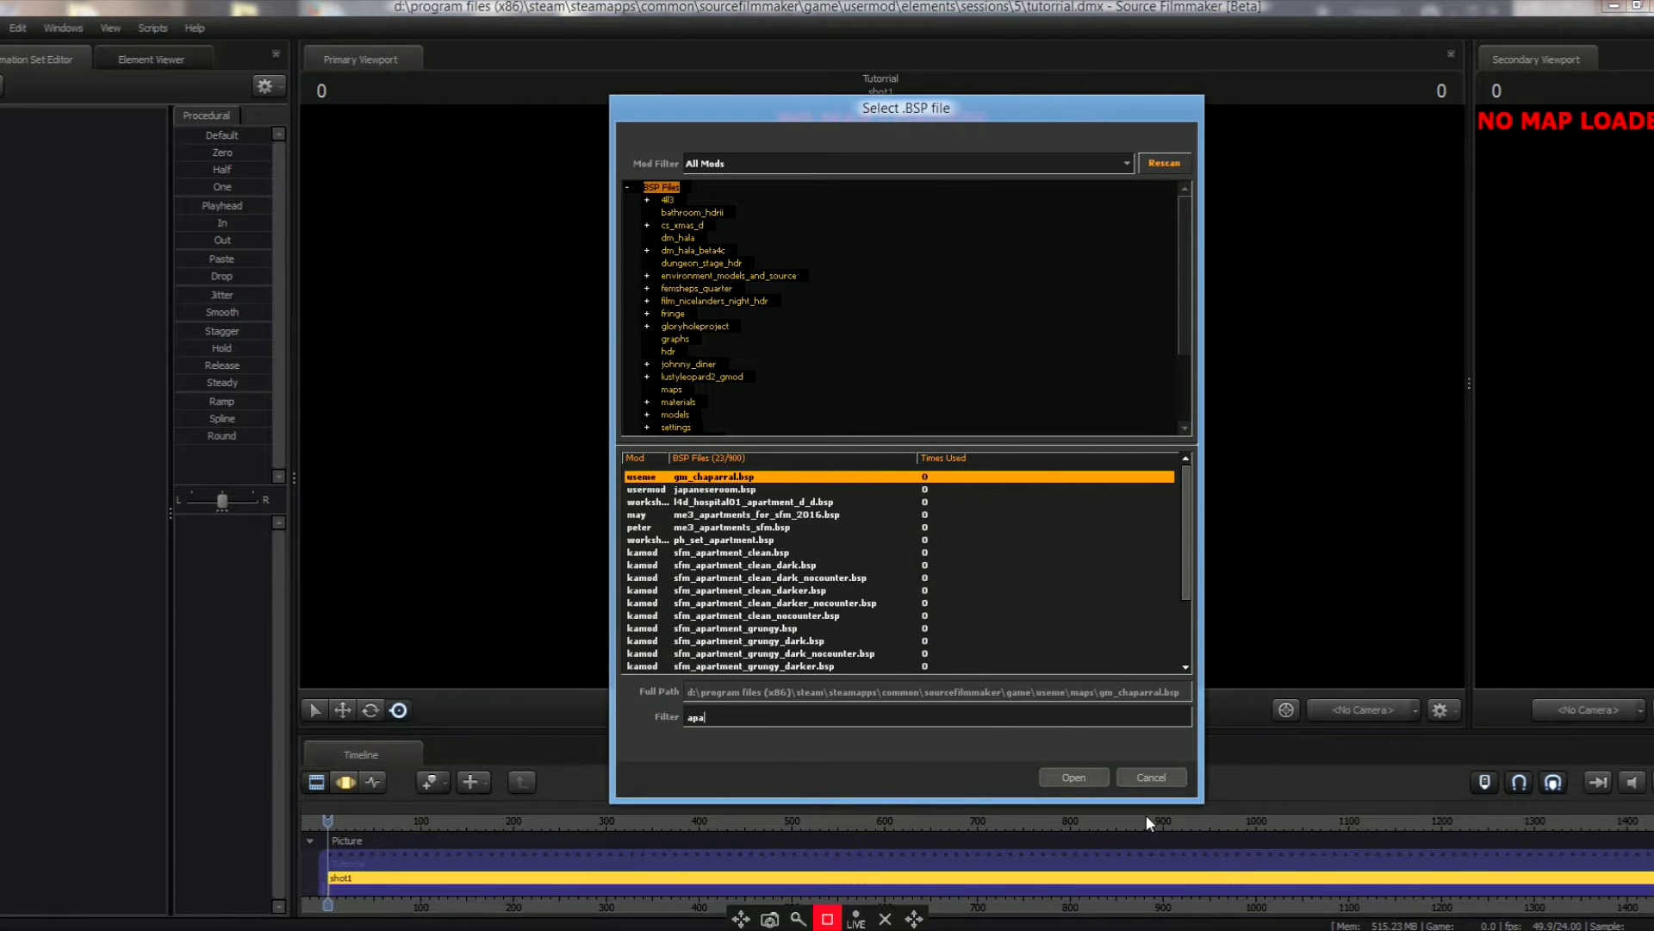
type("rtment")
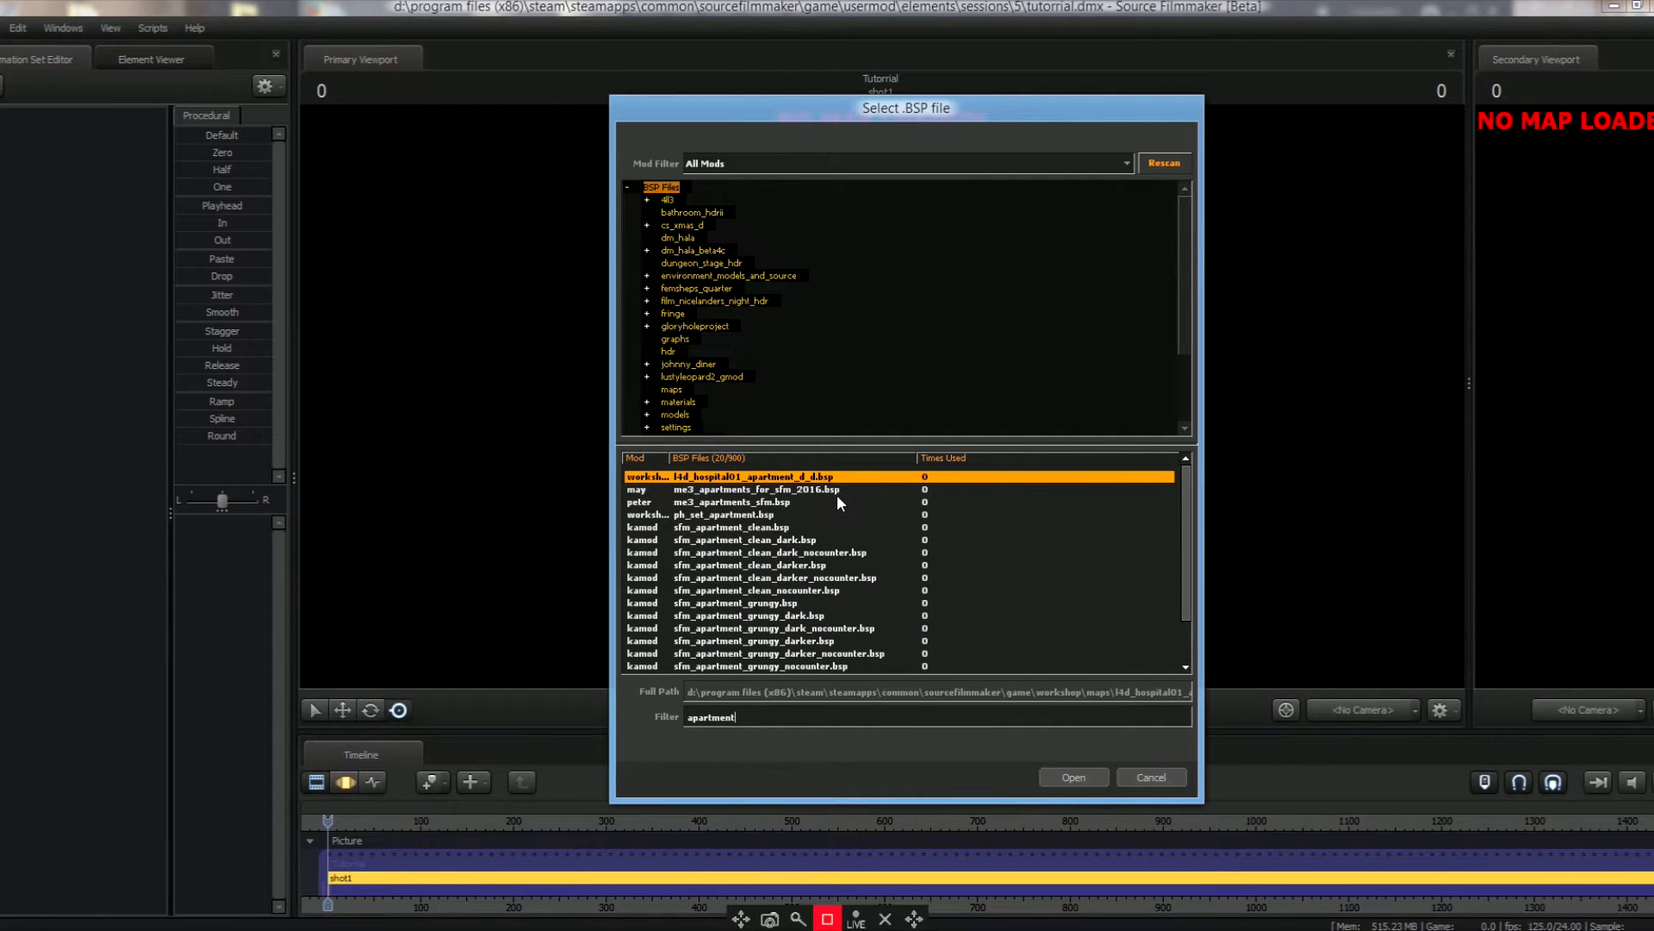
left_click(835, 492)
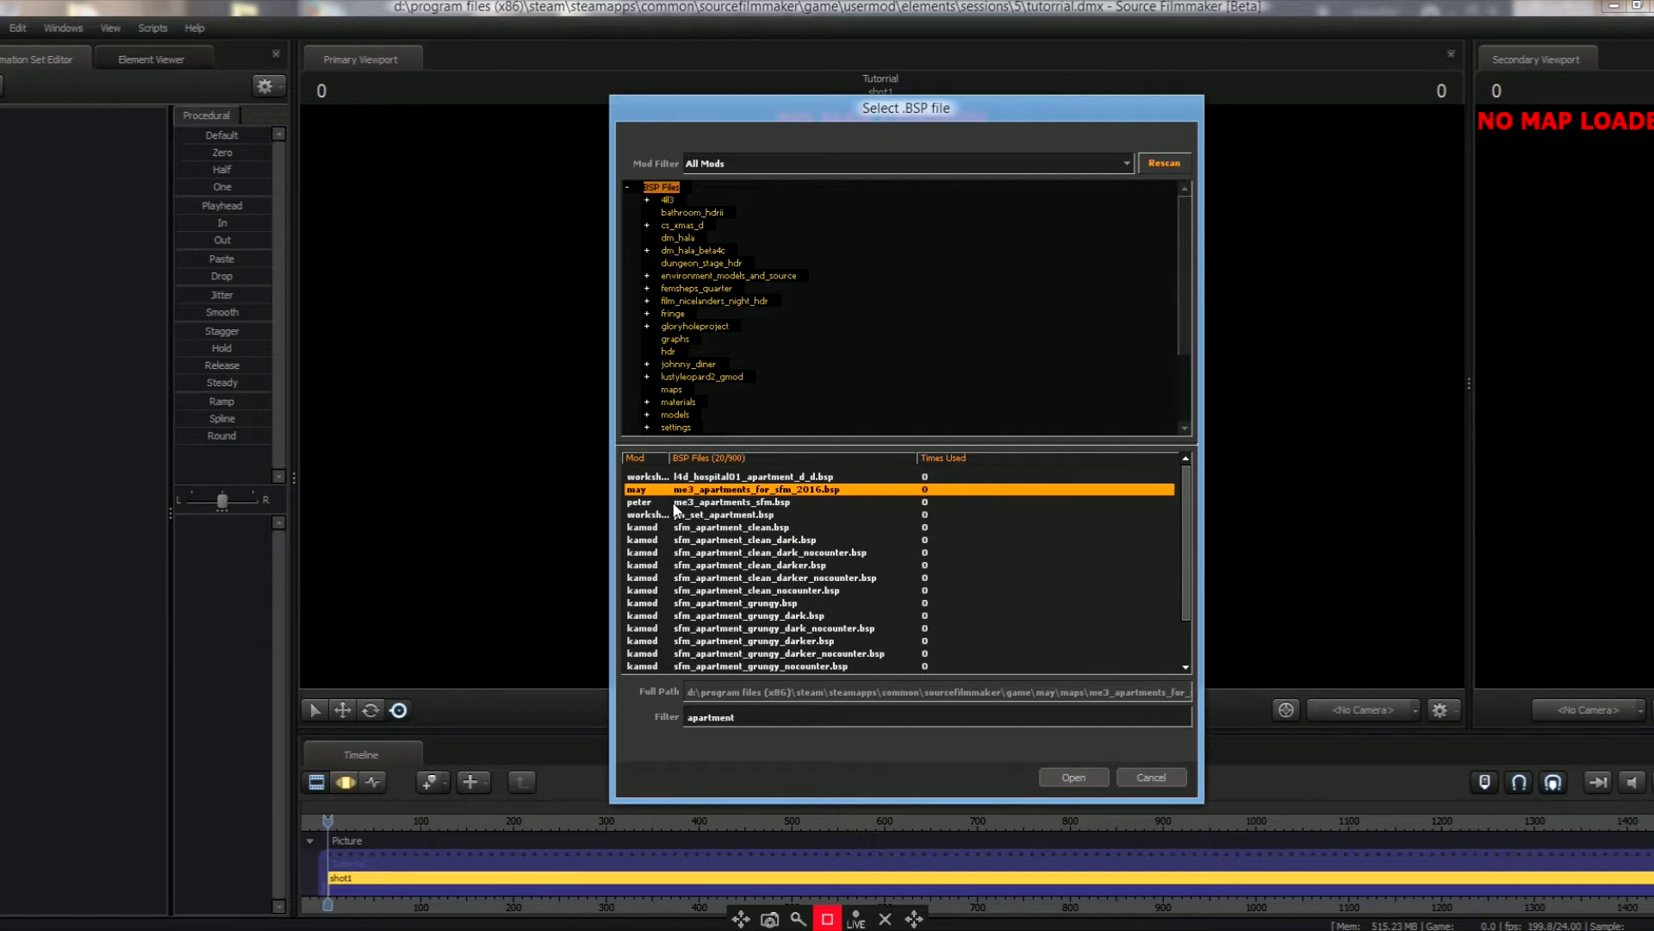
left_click(1074, 777)
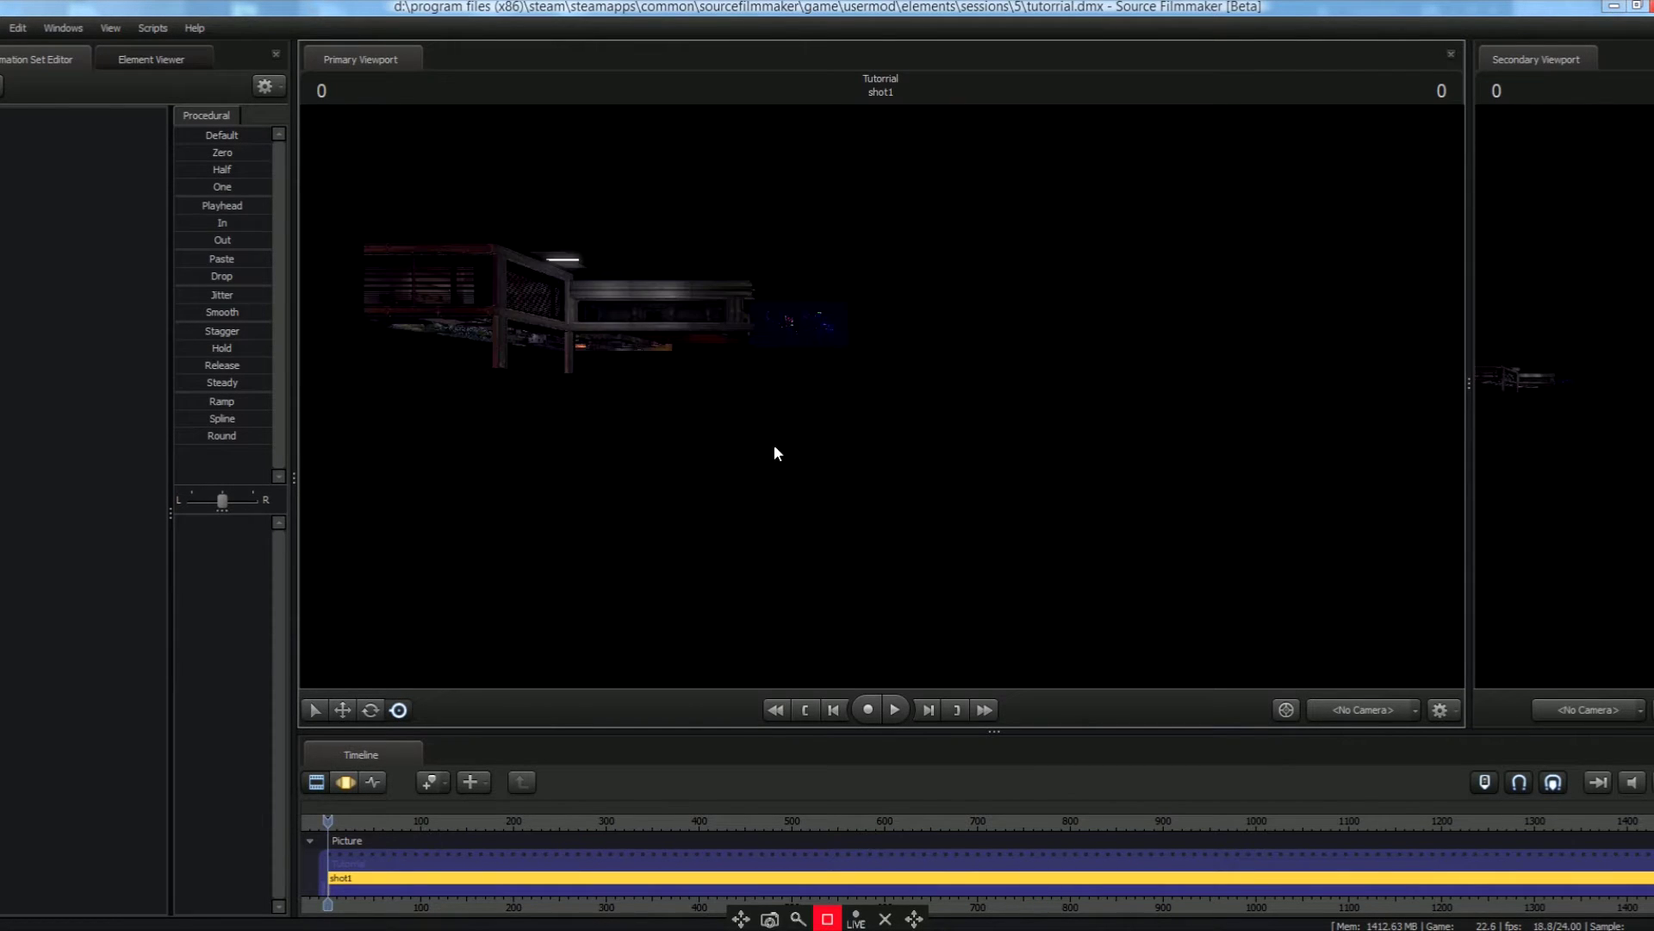
Create an animation set for a new camera, and with the Motion Editor active make camera1 the scene camera.
left_click(2, 87)
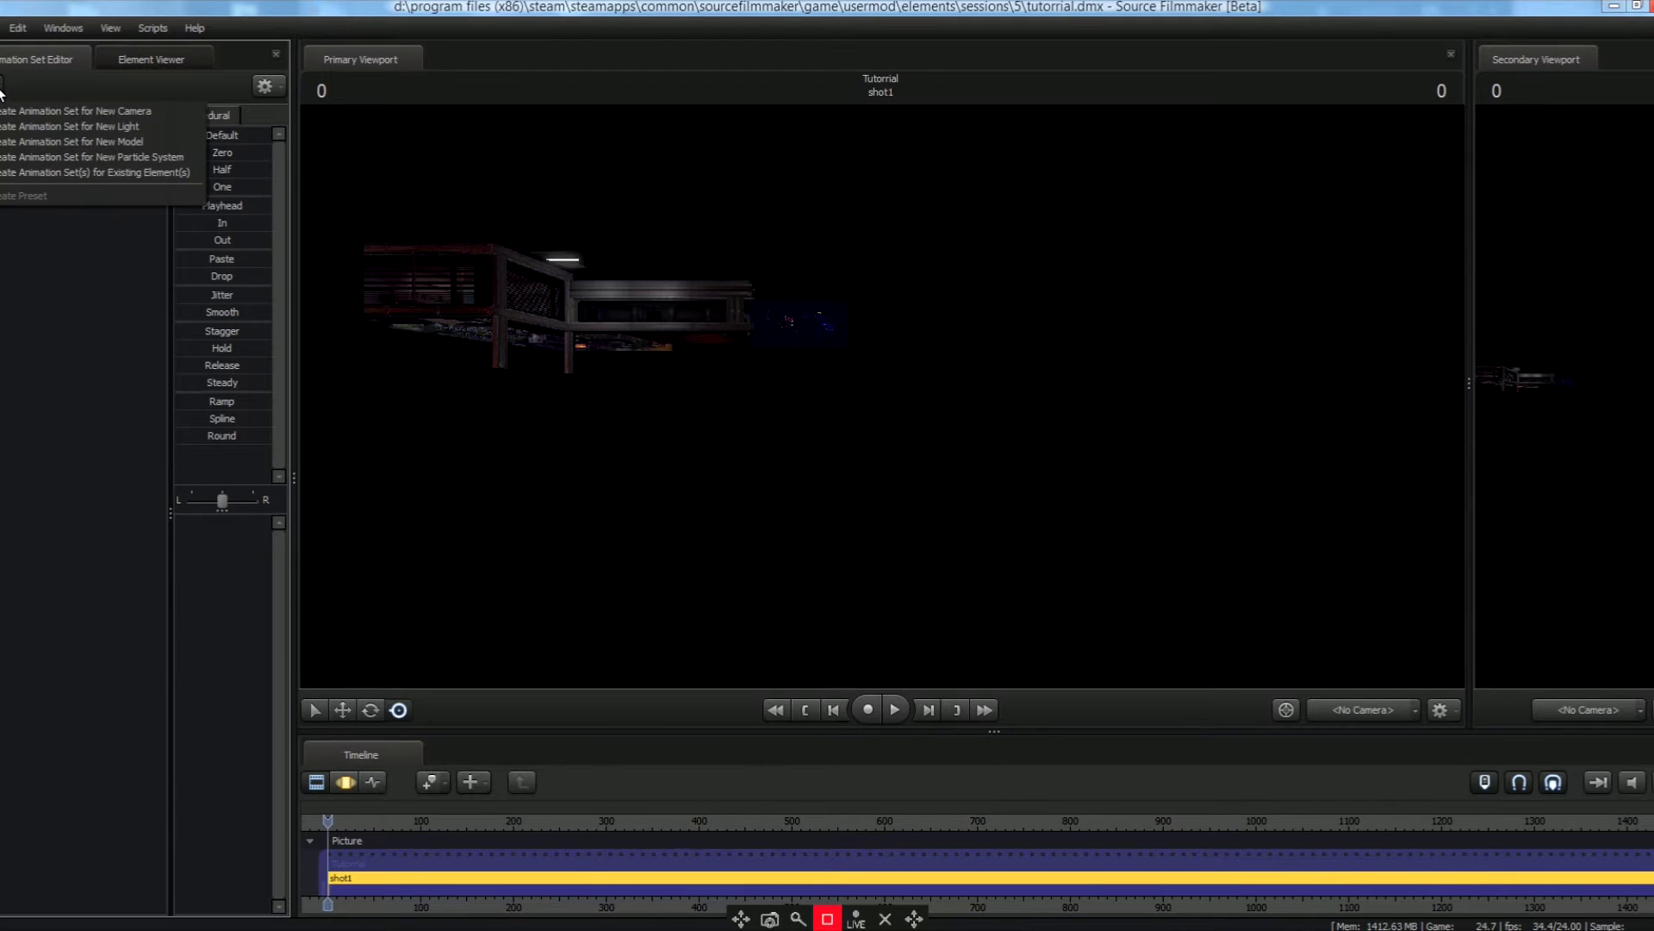
left_click(74, 114)
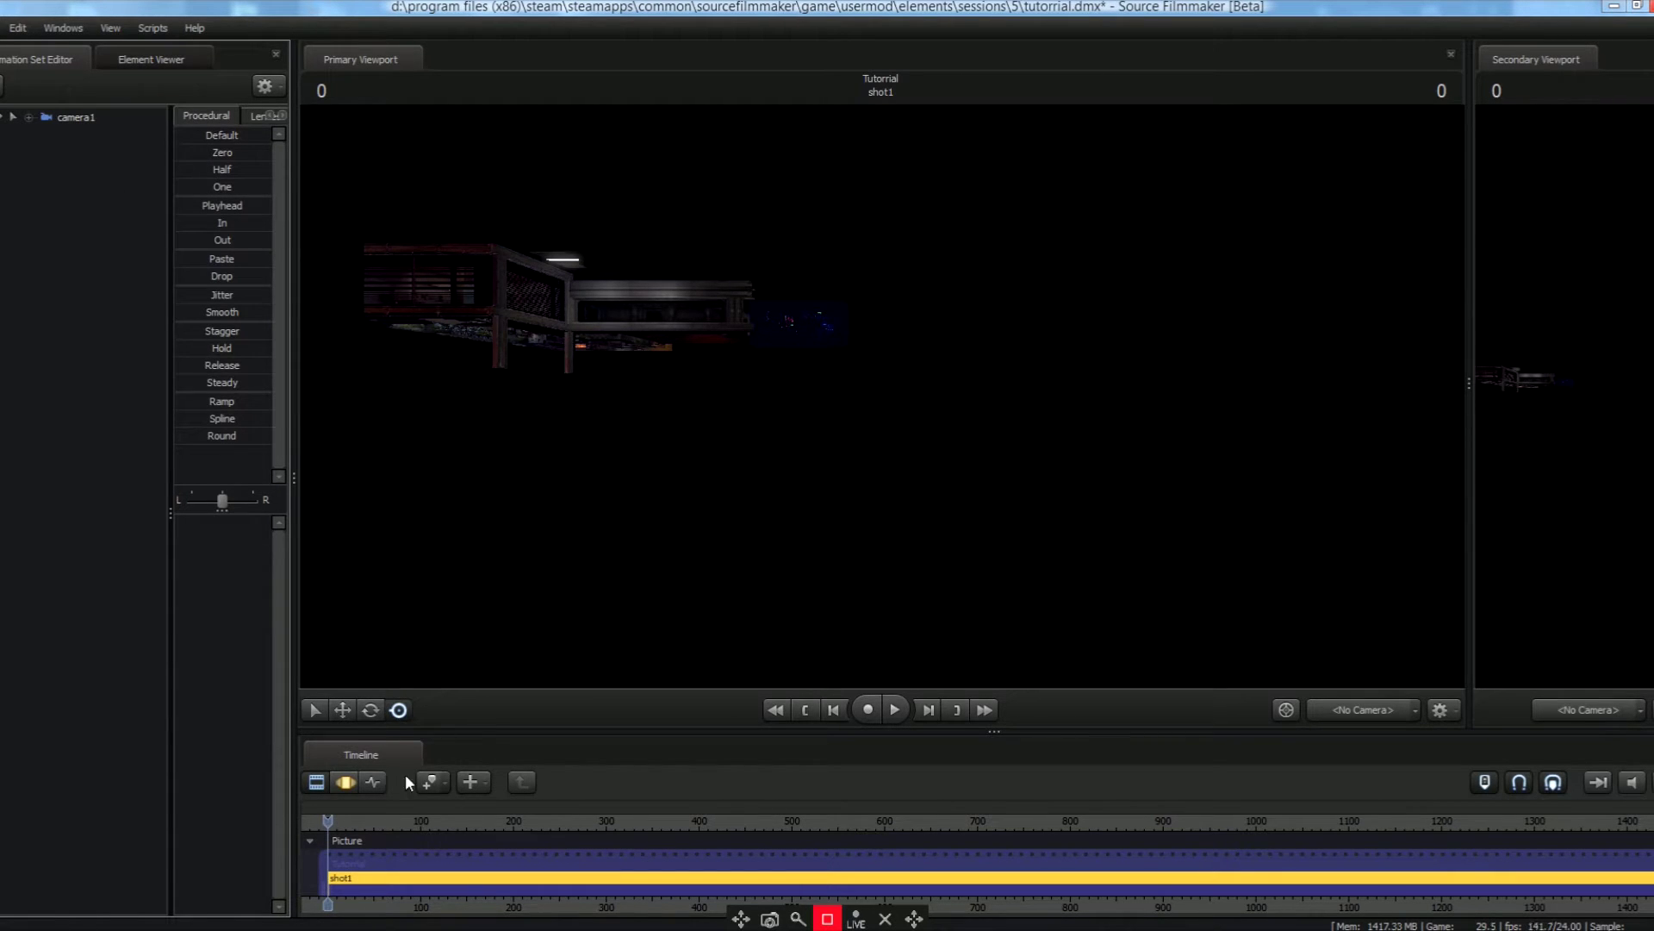
left_click(346, 784)
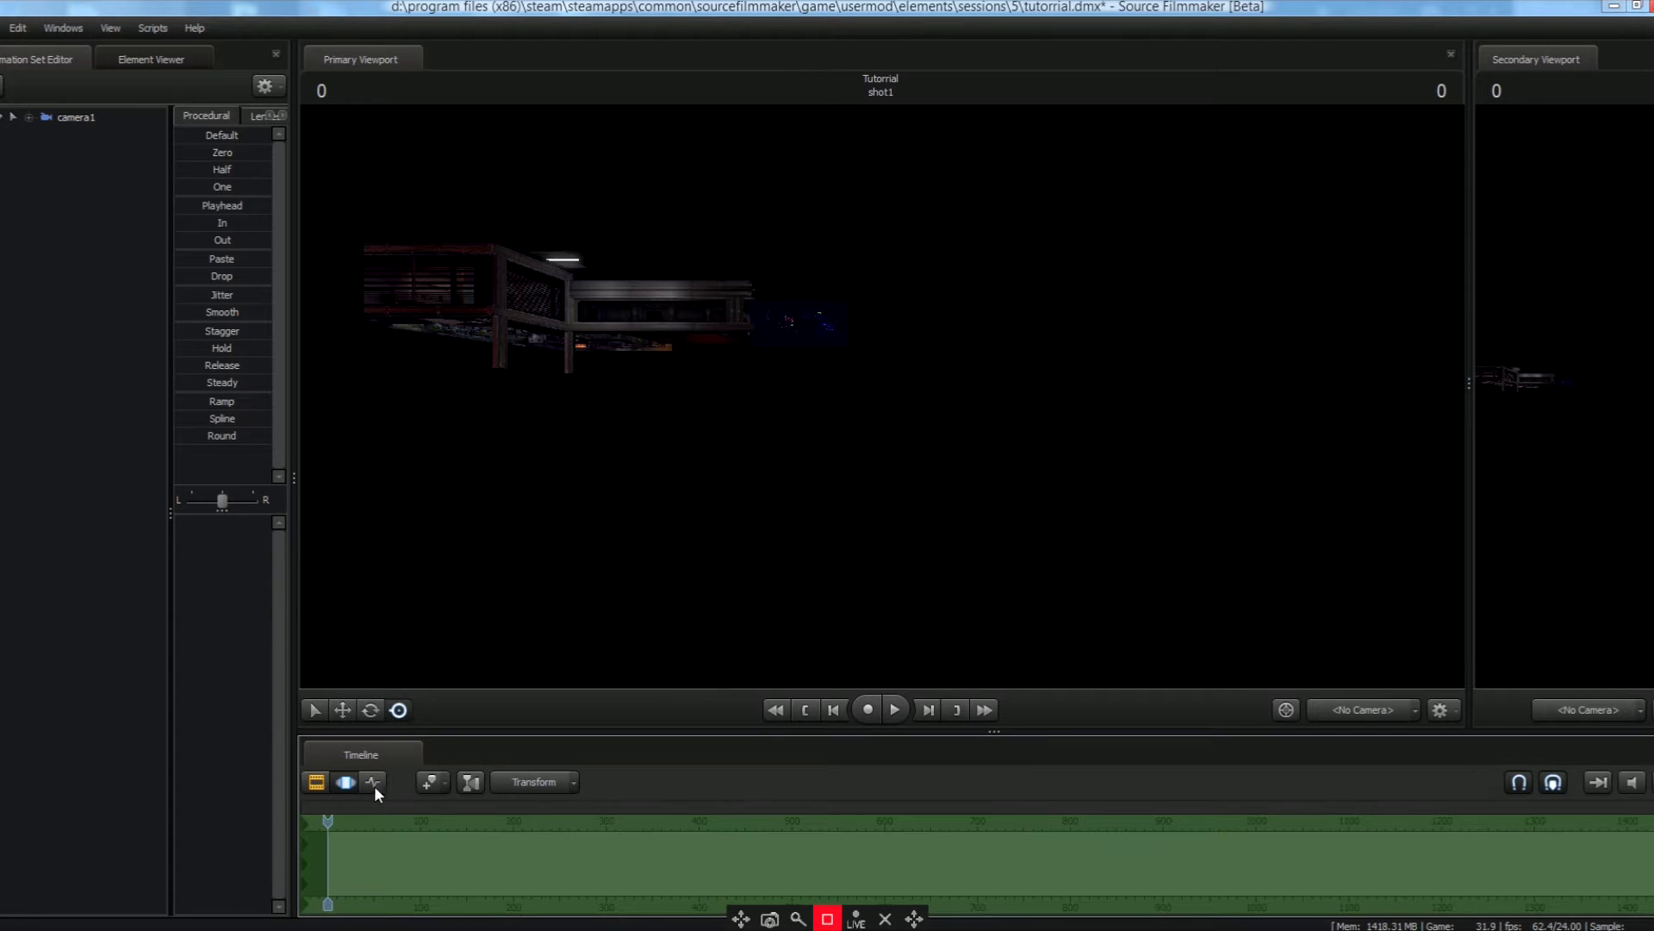
left_click(1417, 712)
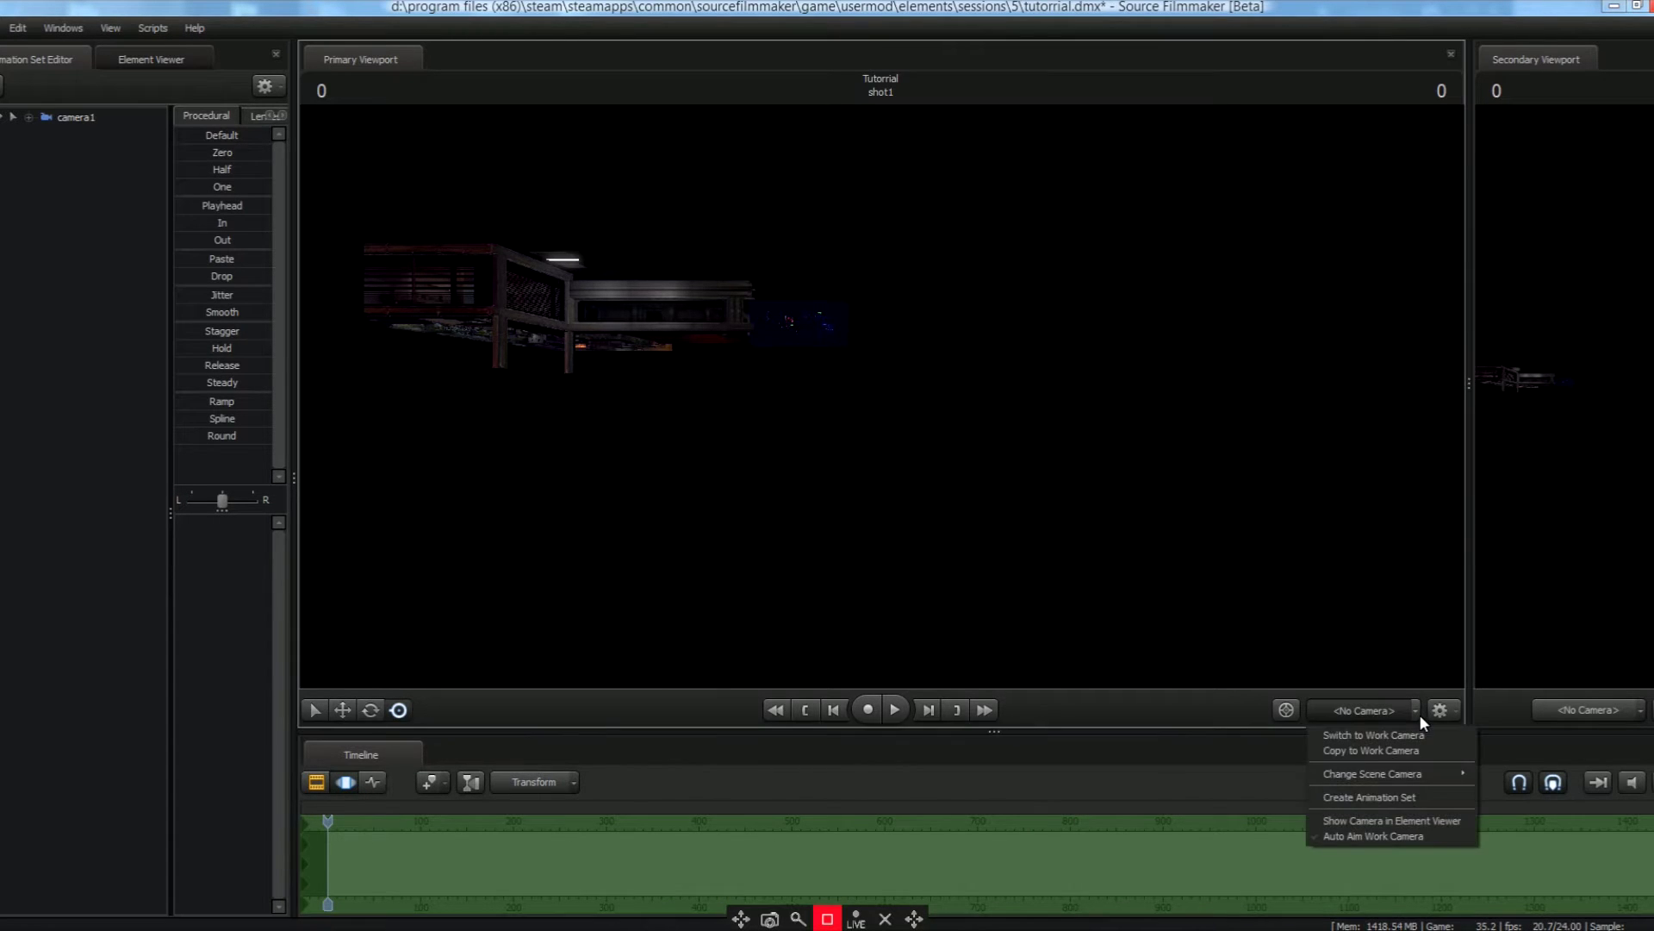
mouse_move(1426, 780)
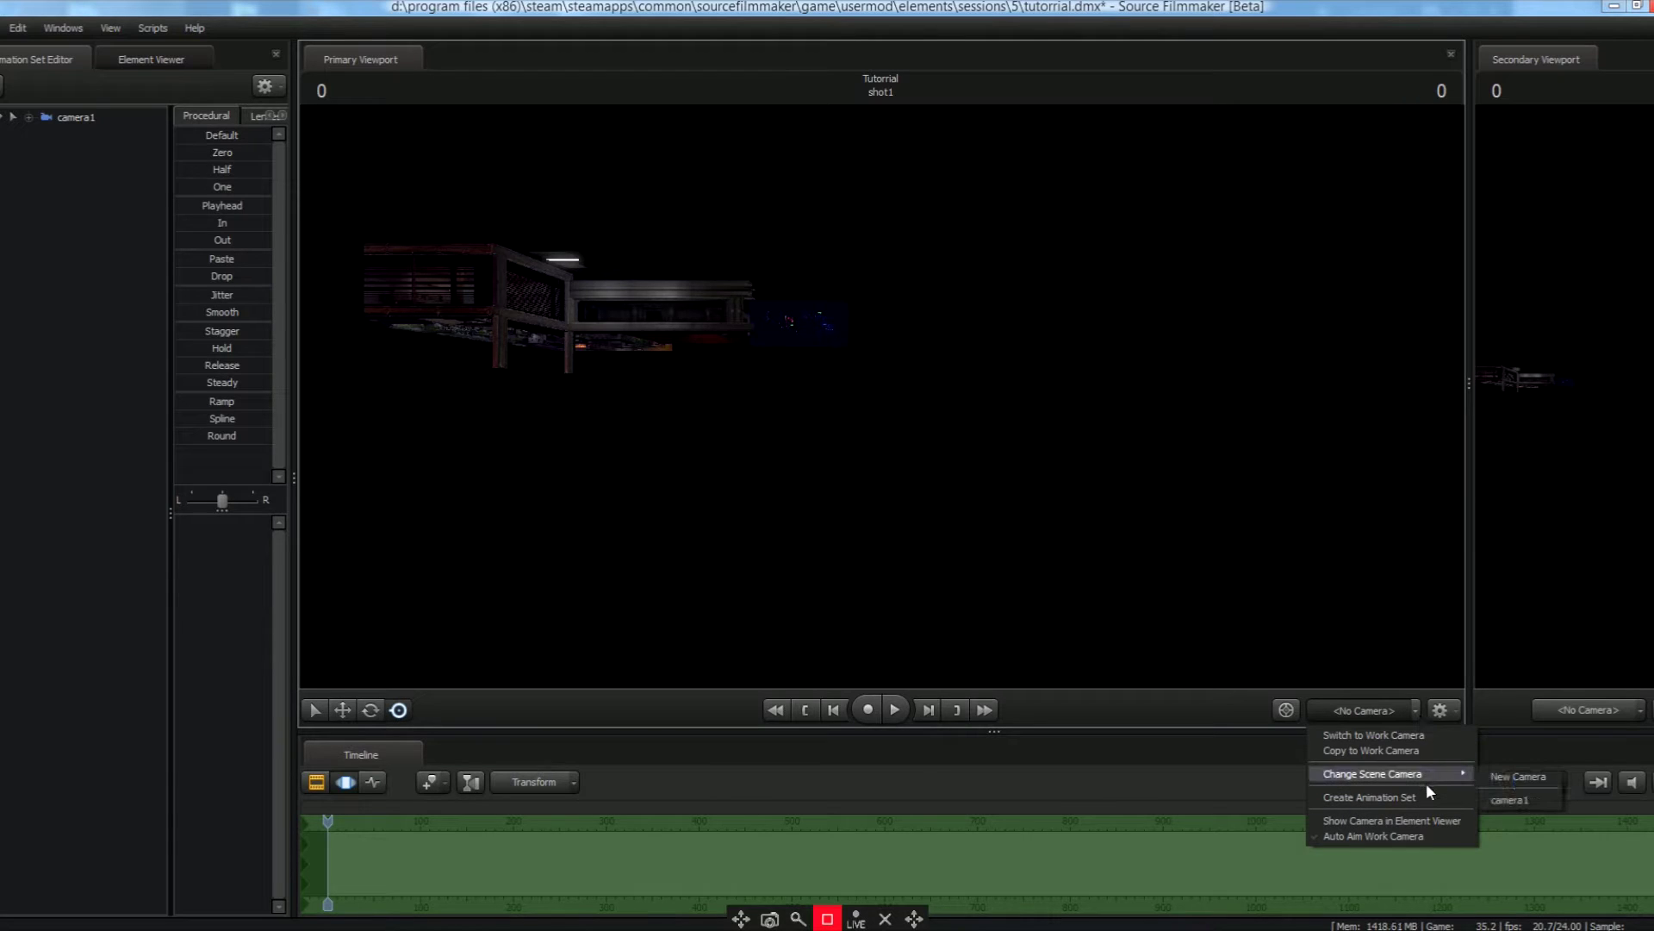
left_click(1524, 804)
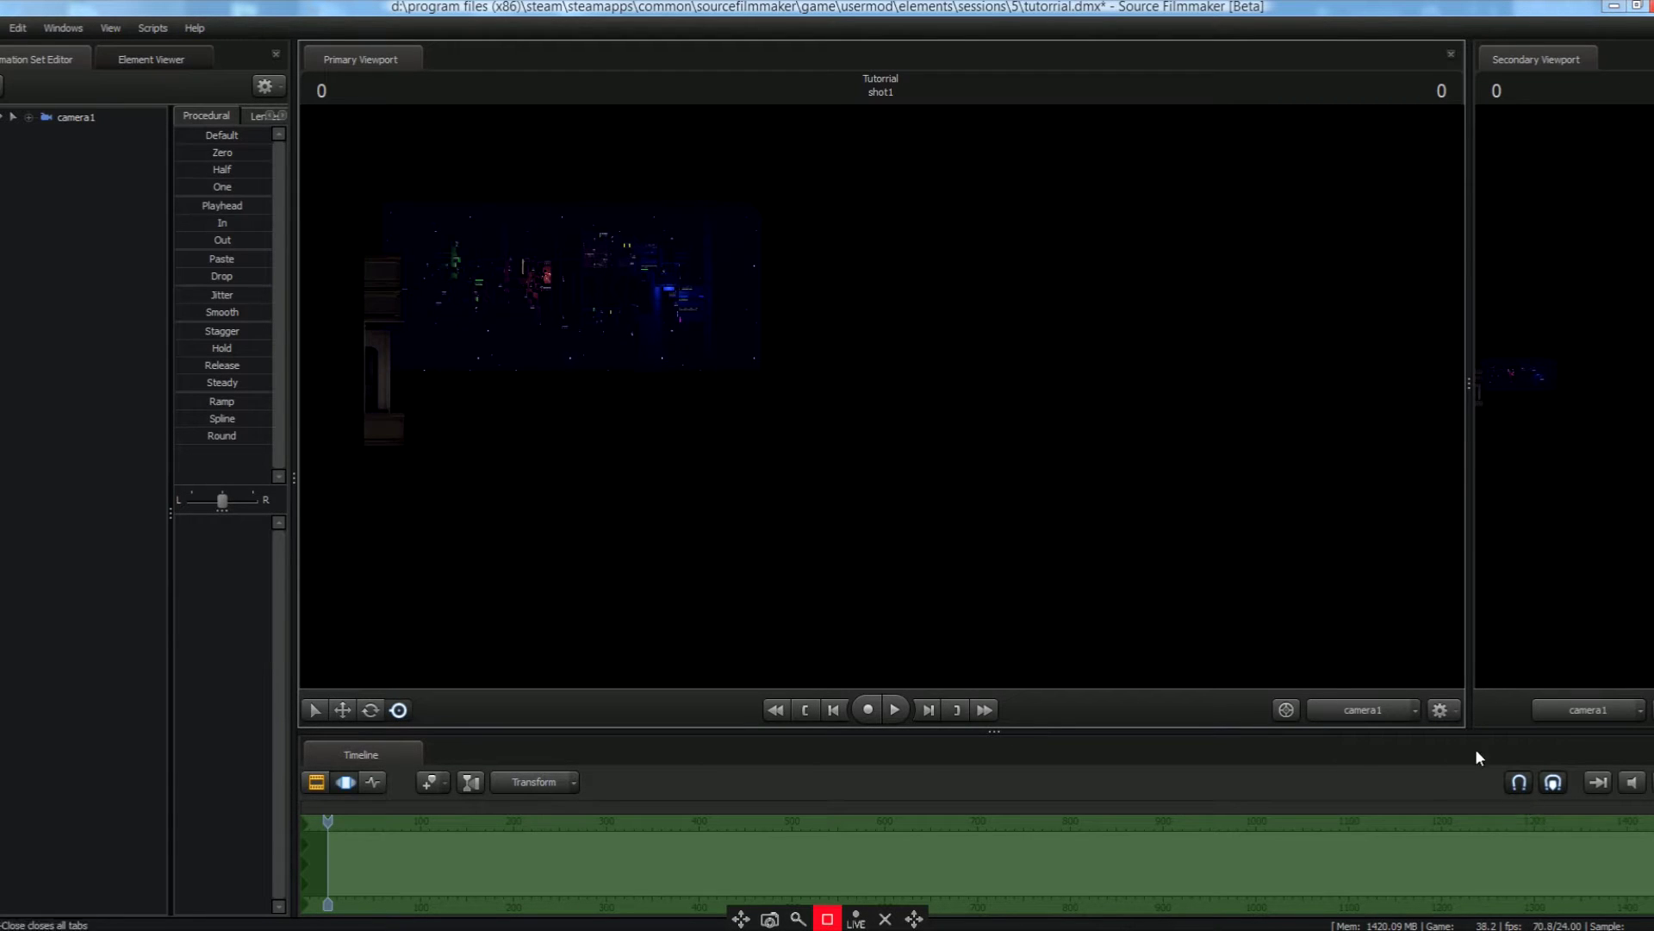
Move camera1 to face the sofa in front of the window blinds, and enlarge the primary viewport vertically.
left_click(74, 122)
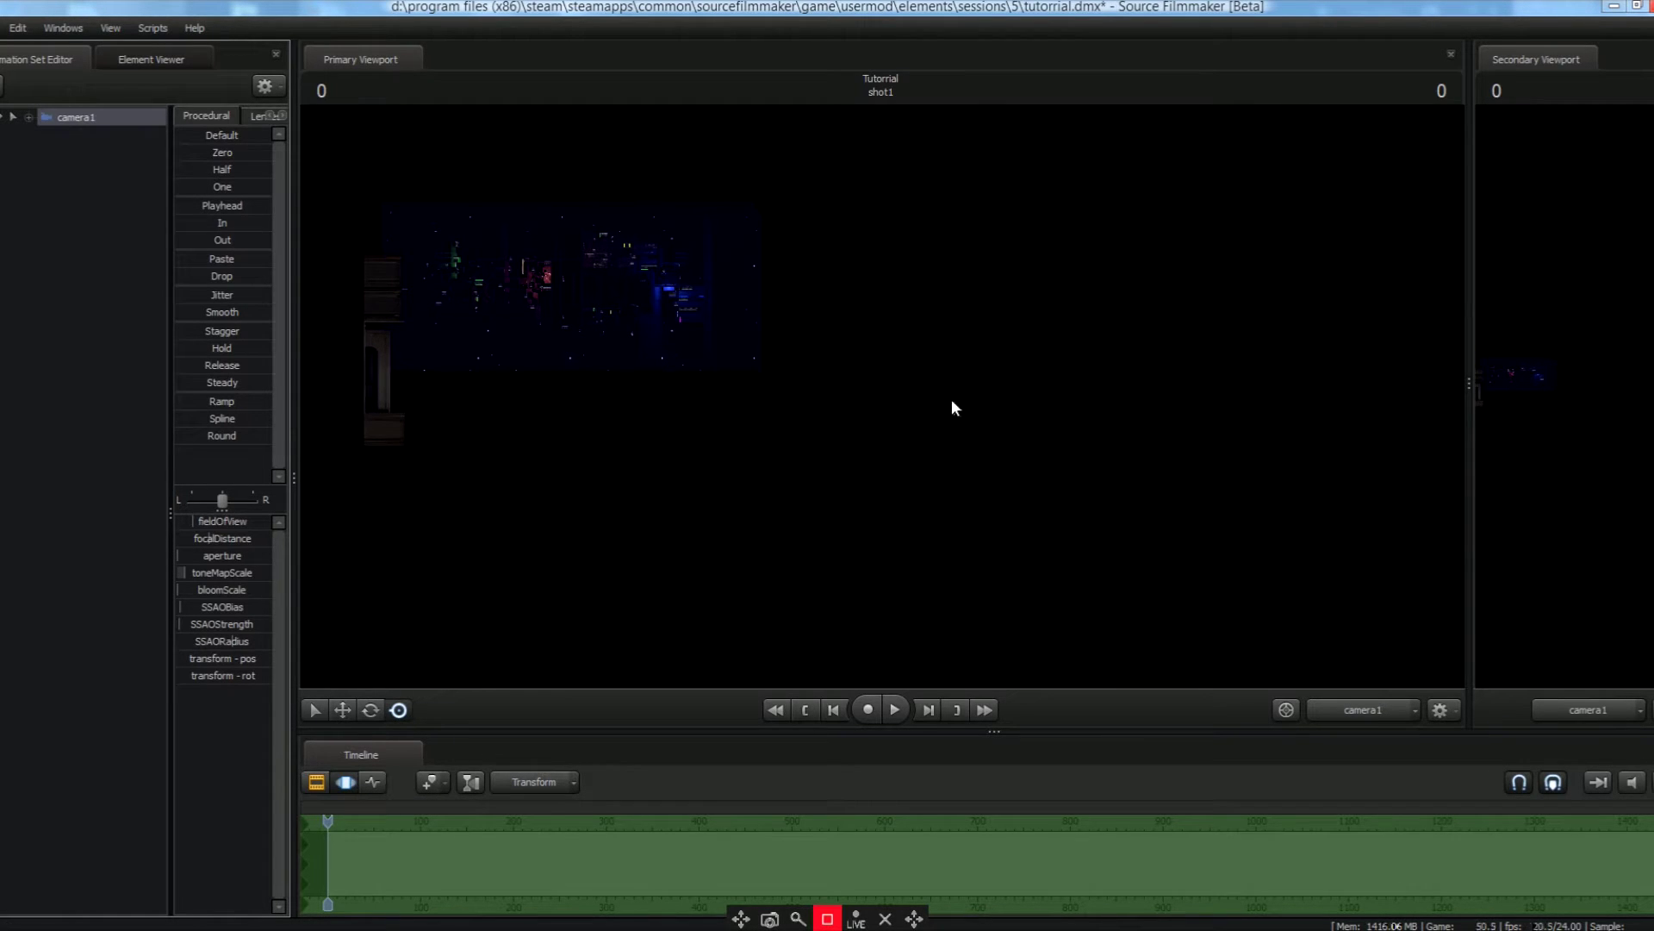
mouse_move(950, 395)
left_mouse_down()
mouse_move(818, 393)
mouse_move(949, 396)
left_mouse_up()
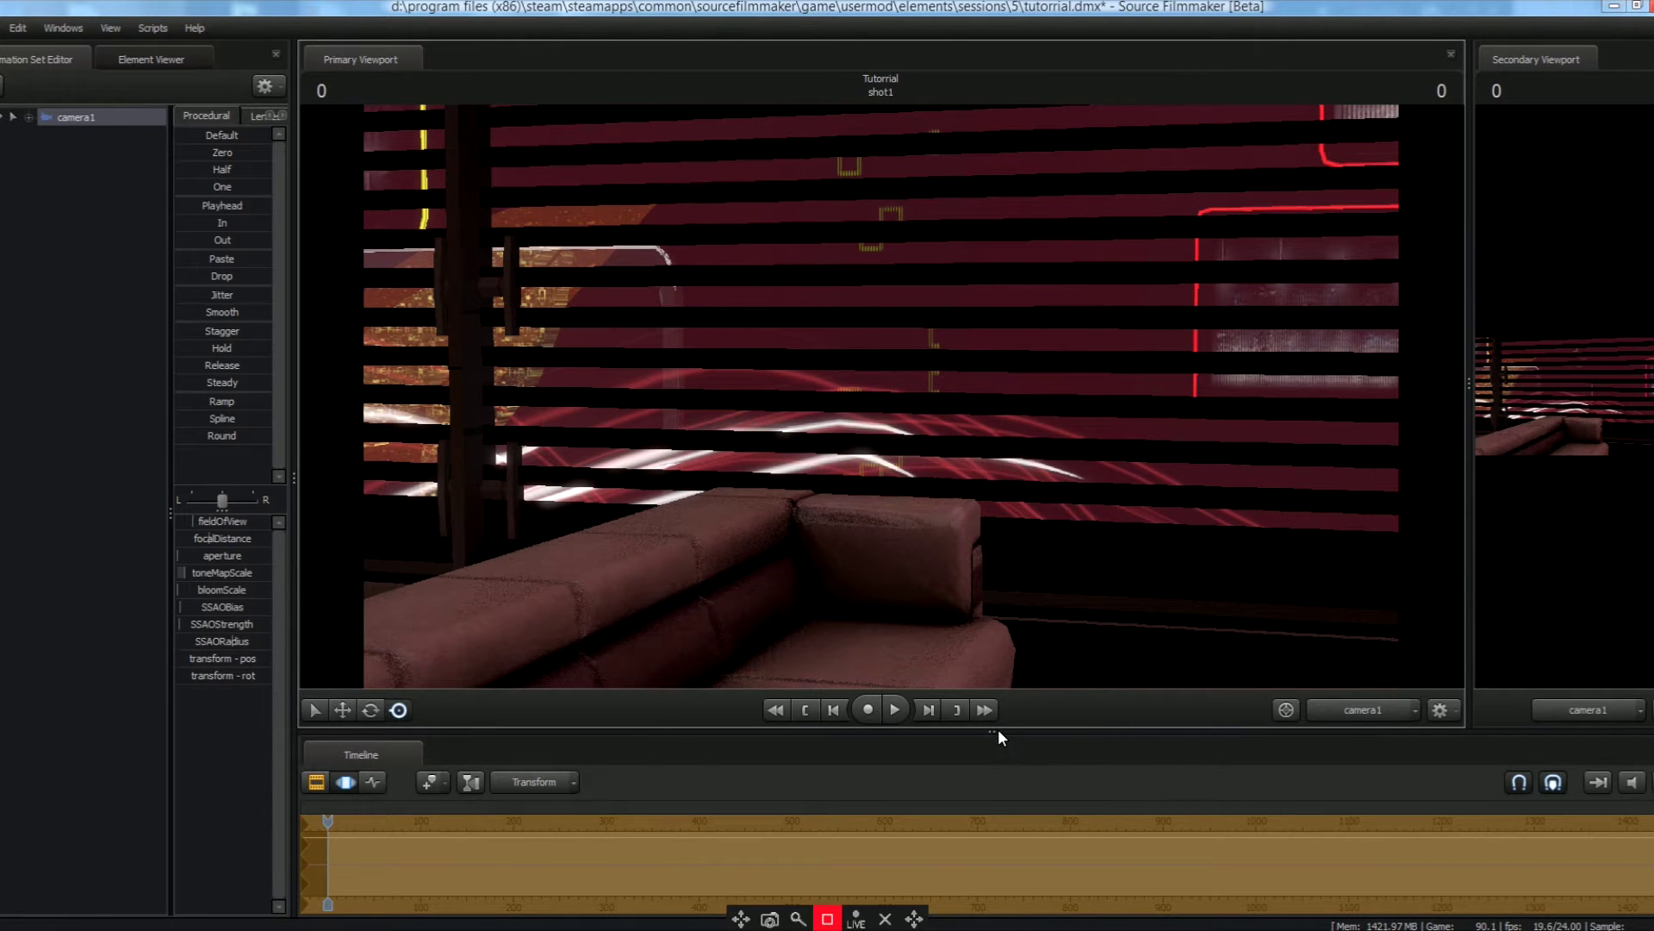
left_click_drag(998, 730, 999, 799)
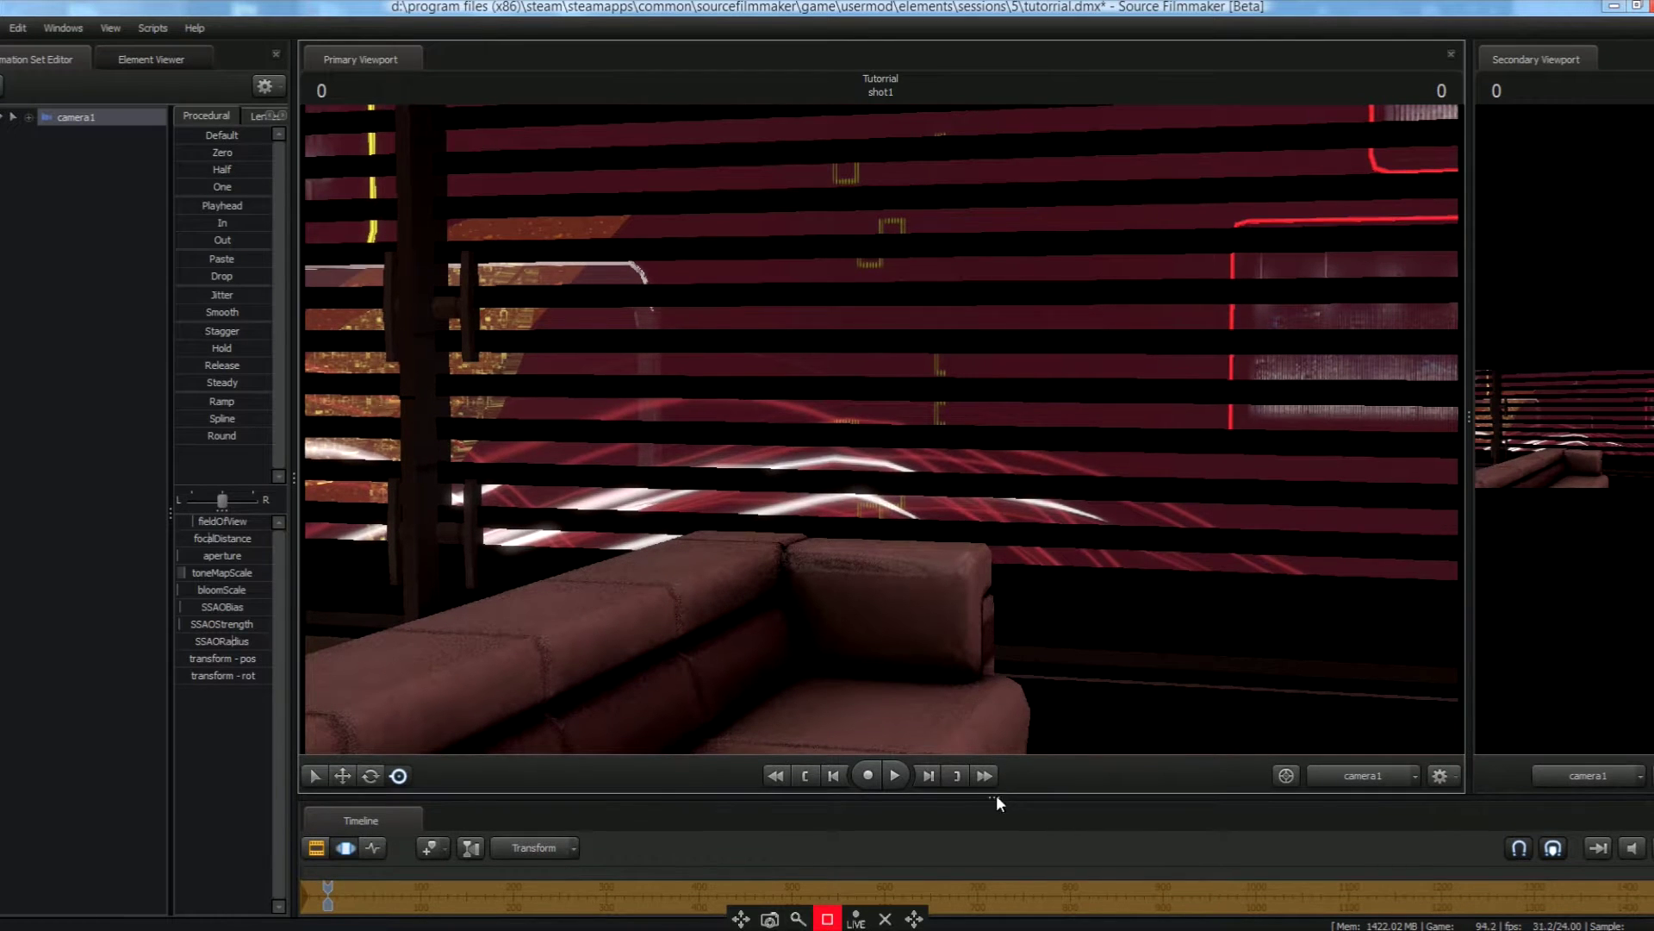
Turn off ambient occlusion in the render settings and set both depth of field and motion blur samples to 8 (override).
right_click(788, 314)
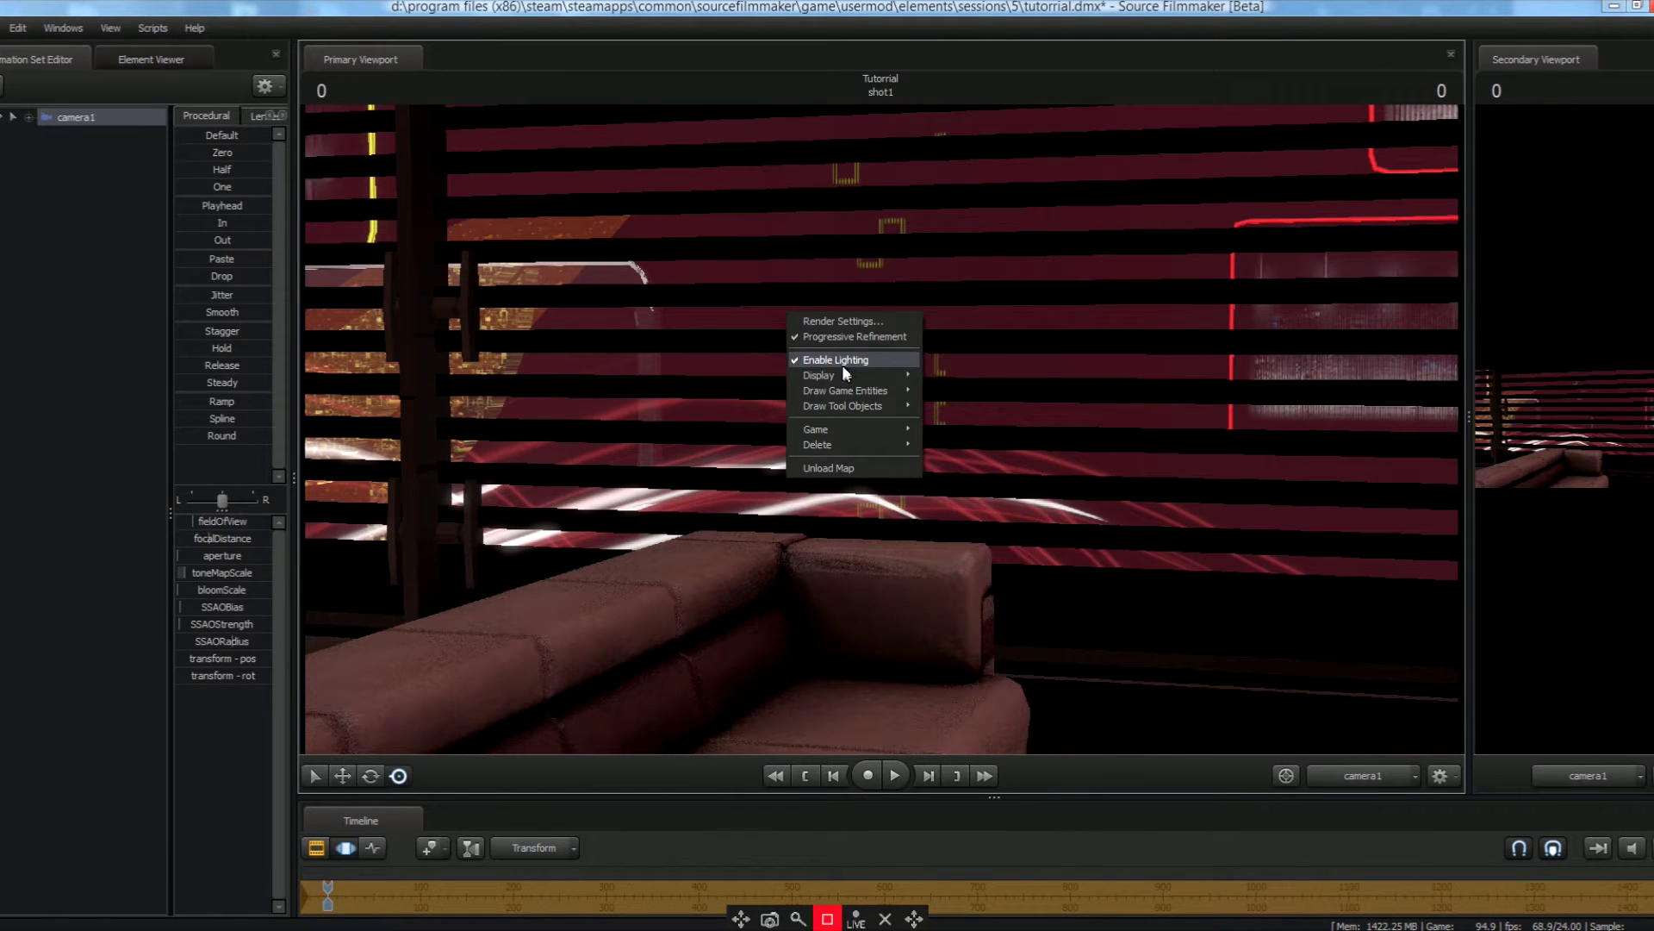
left_click(832, 327)
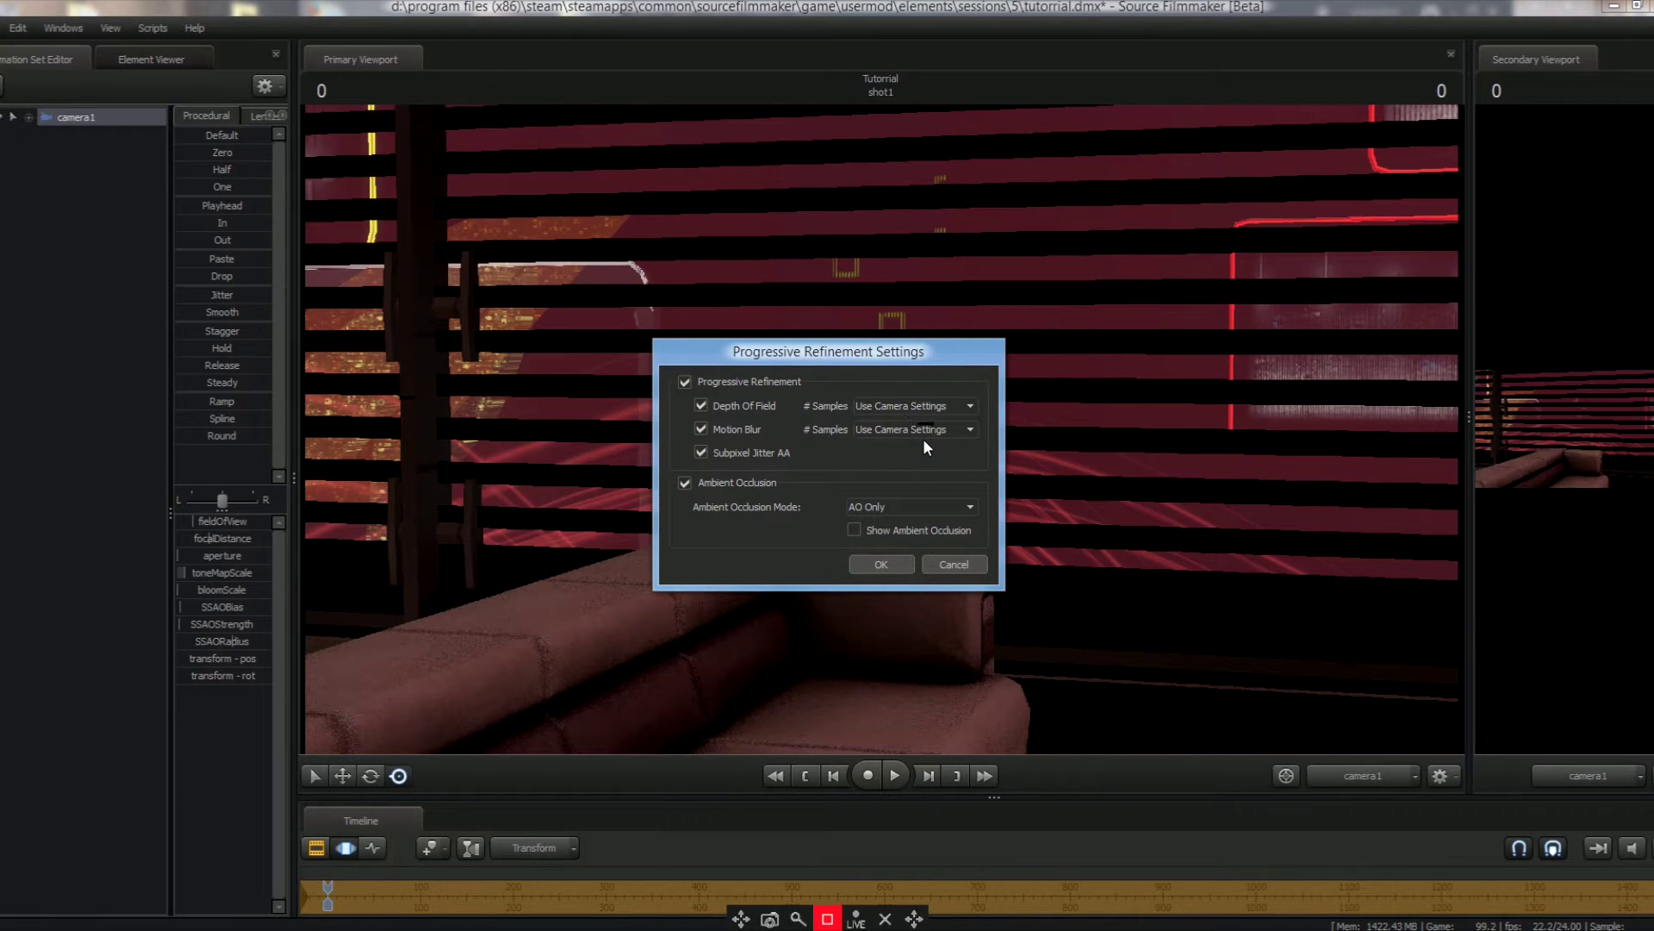
left_click(686, 484)
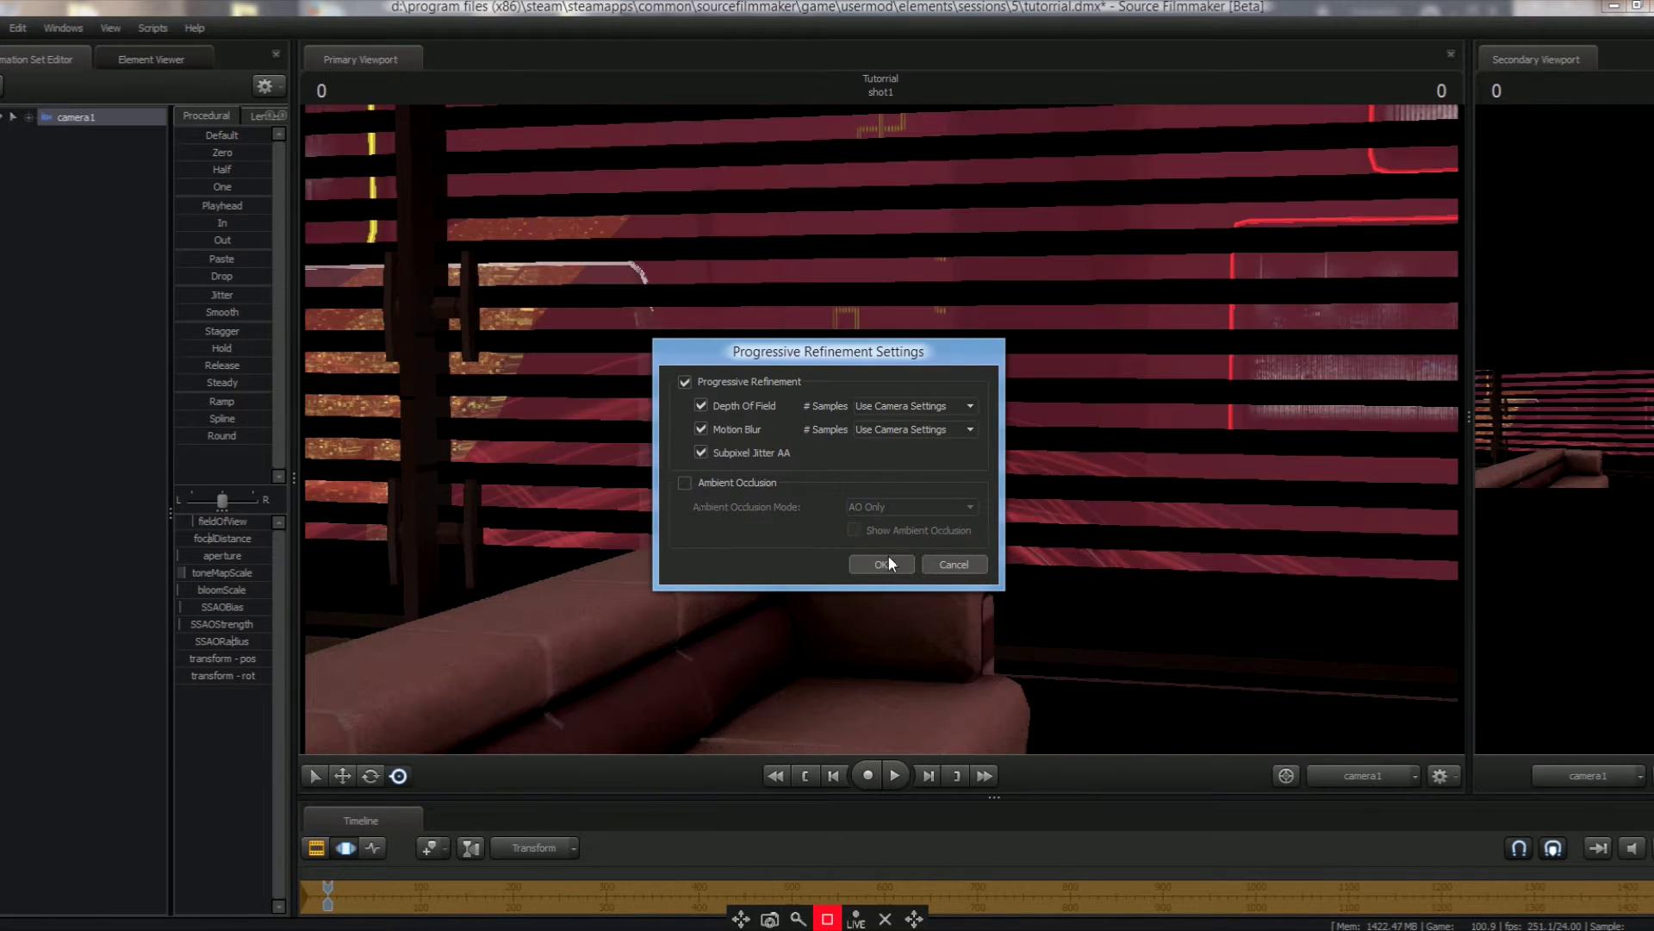
left_click(914, 411)
left_click(902, 436)
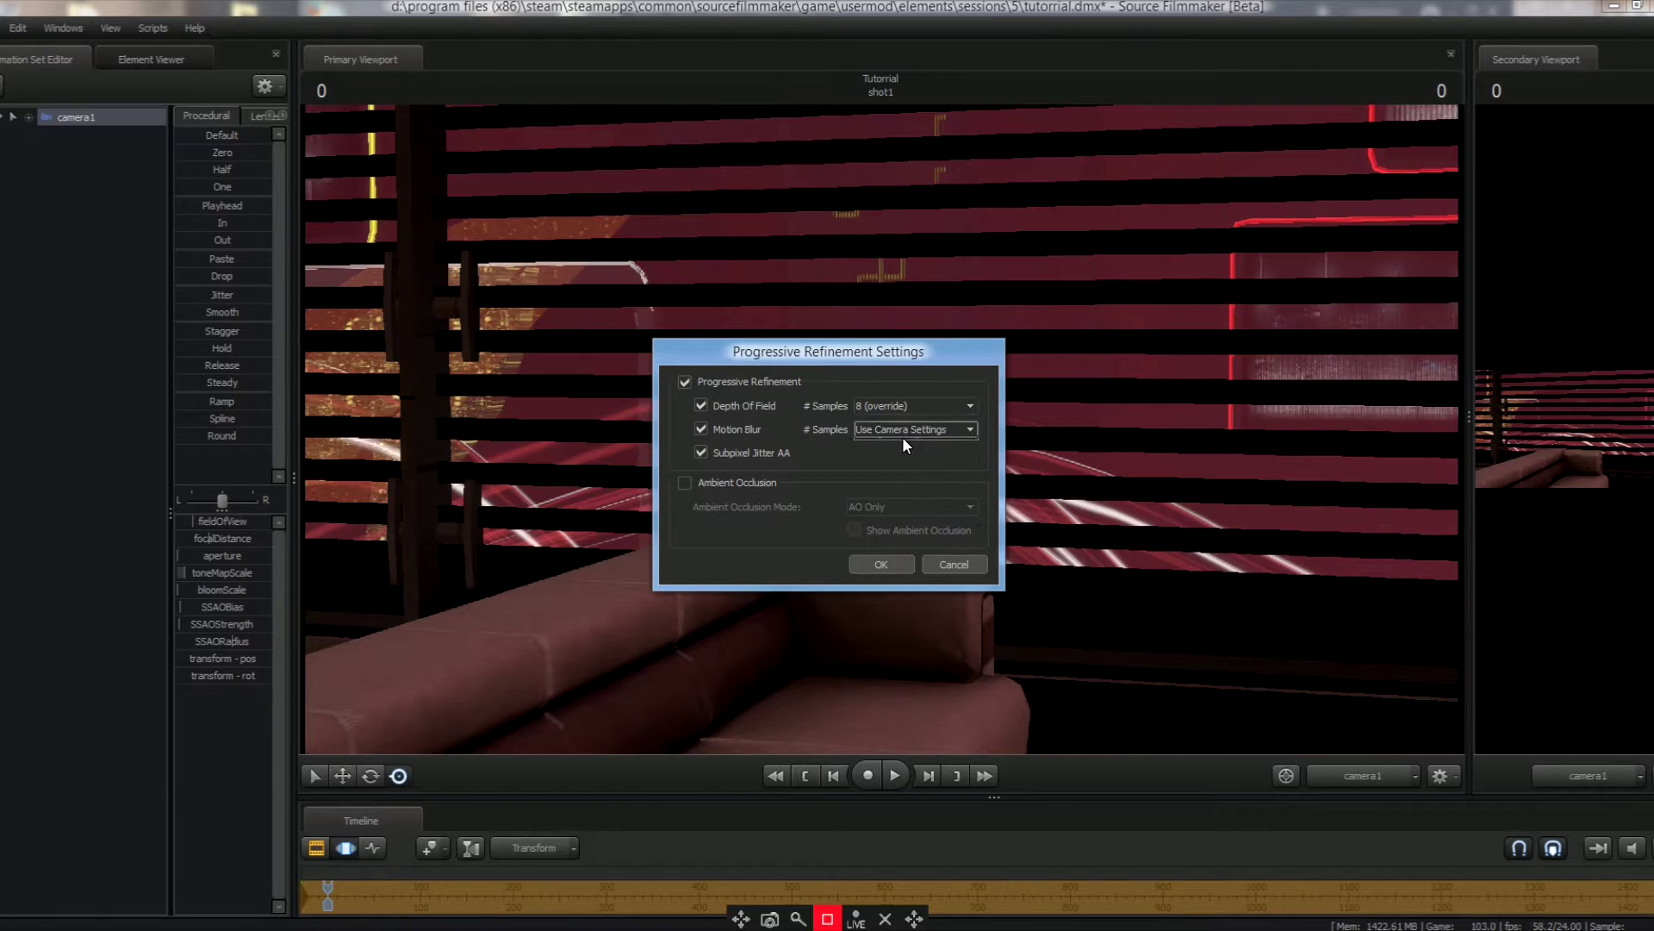
left_click(902, 433)
left_click(892, 457)
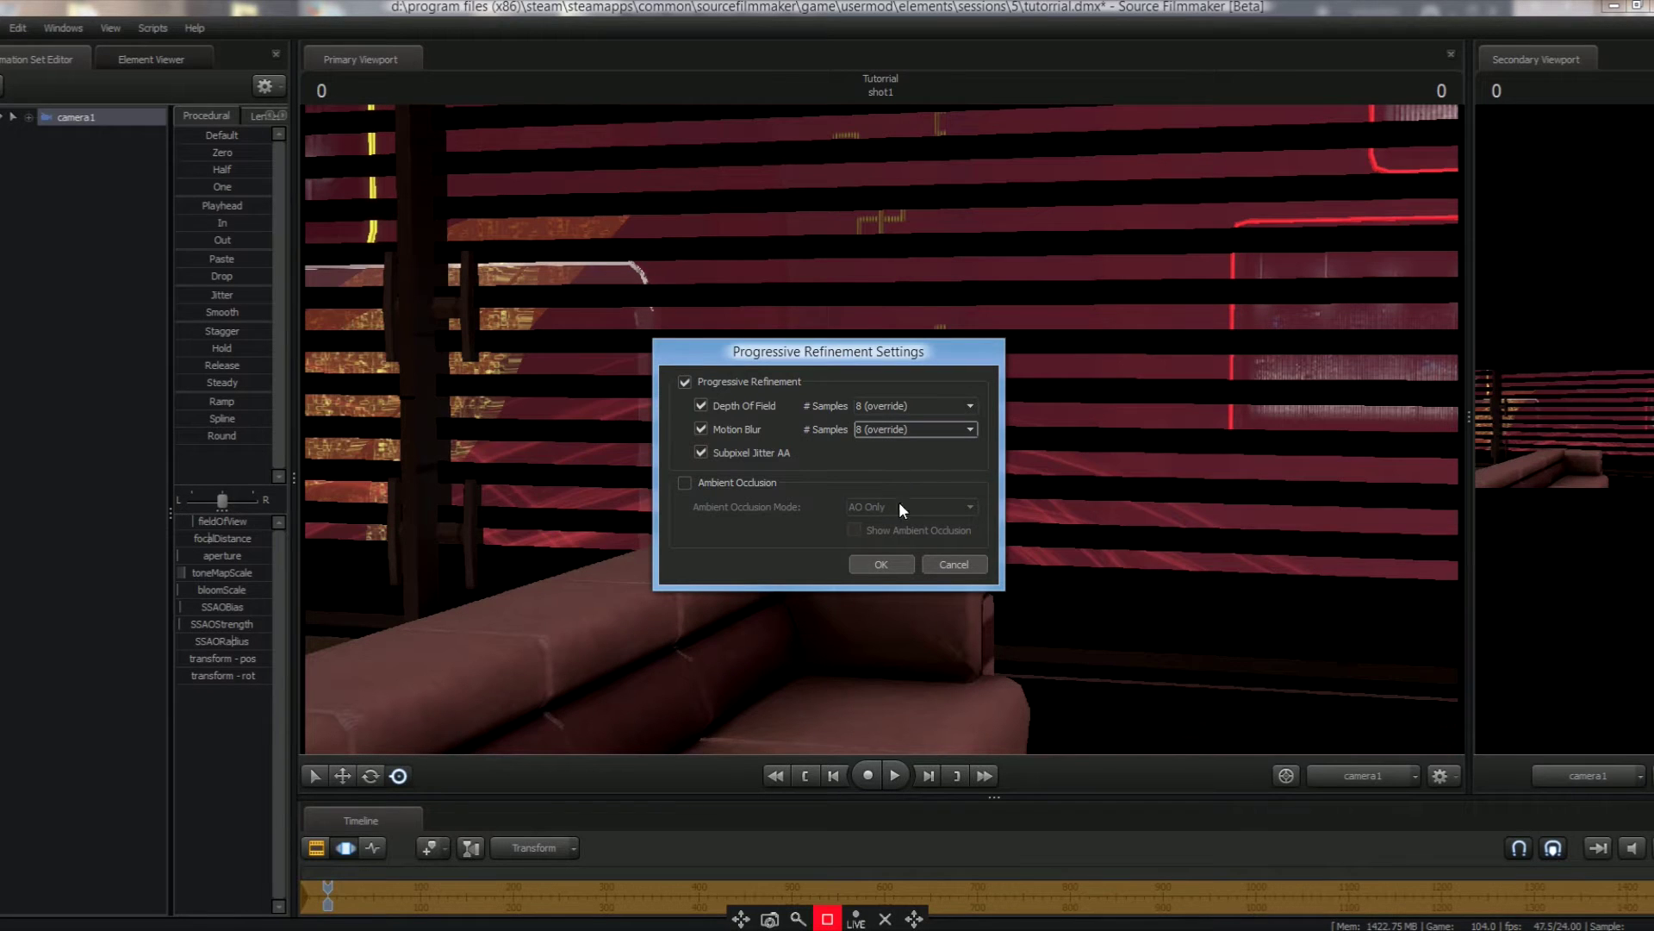
left_click(902, 568)
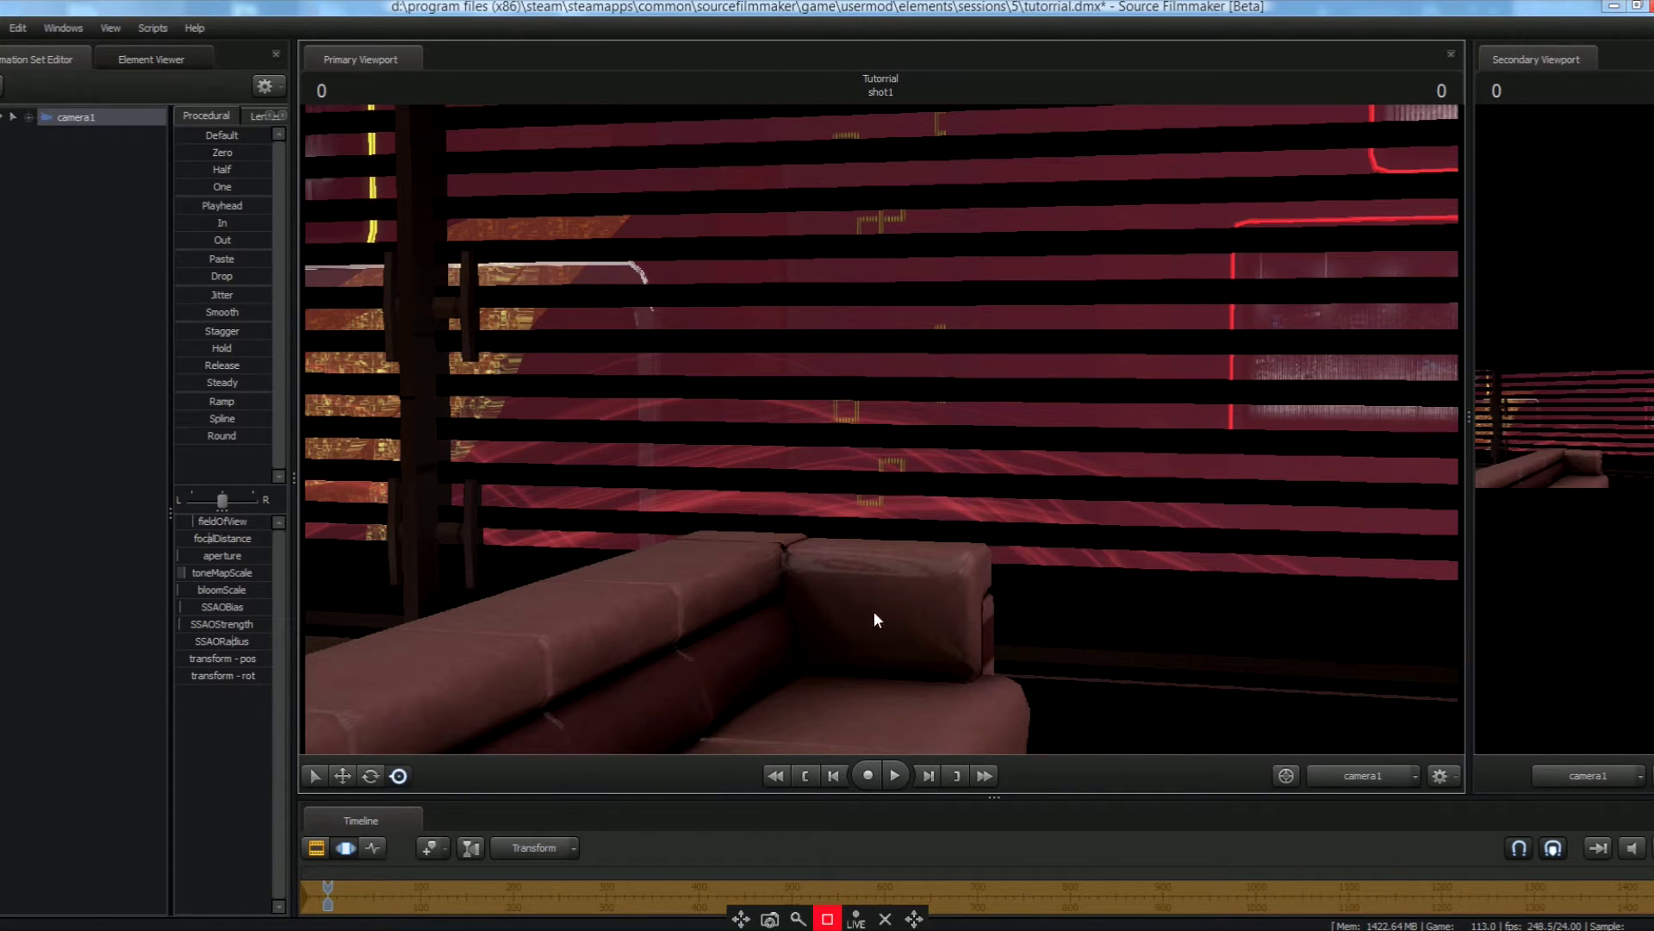
Switch the primary viewport to the work camera and fly it back to view the fireplace, sofa and scene camera's frustum.
left_click(1391, 784)
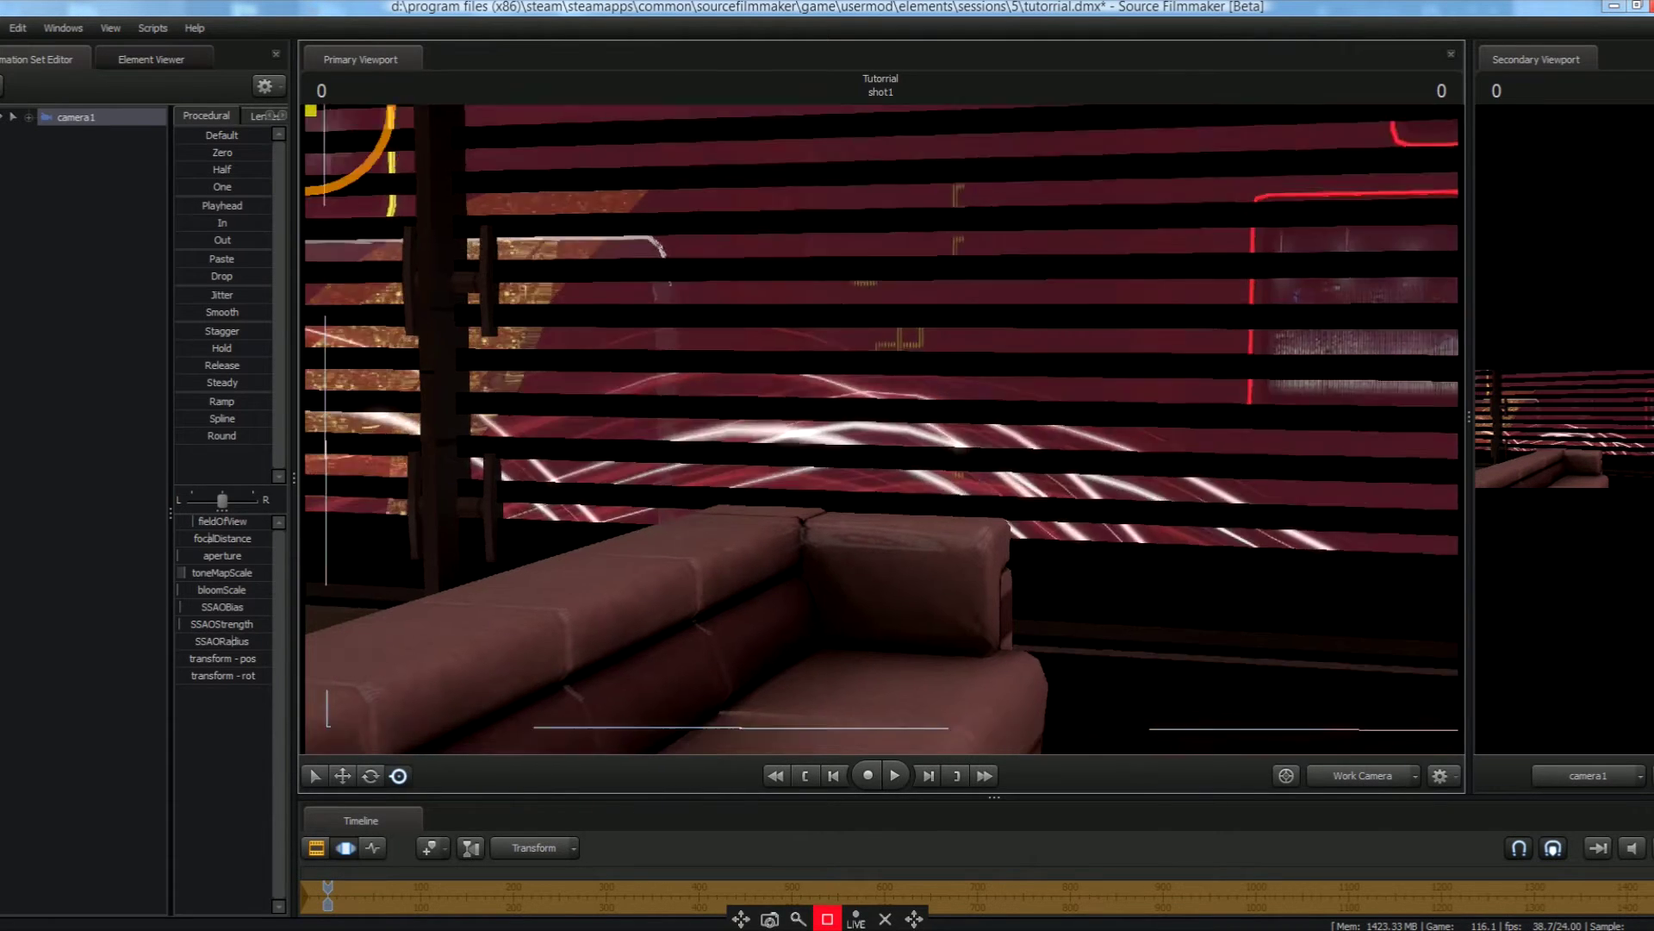
key("s")
left_click_drag(880, 429, 1000, 289)
key("w")
key("s")
key("s")
key("w")
left_click_drag(603, 413, 941, 530)
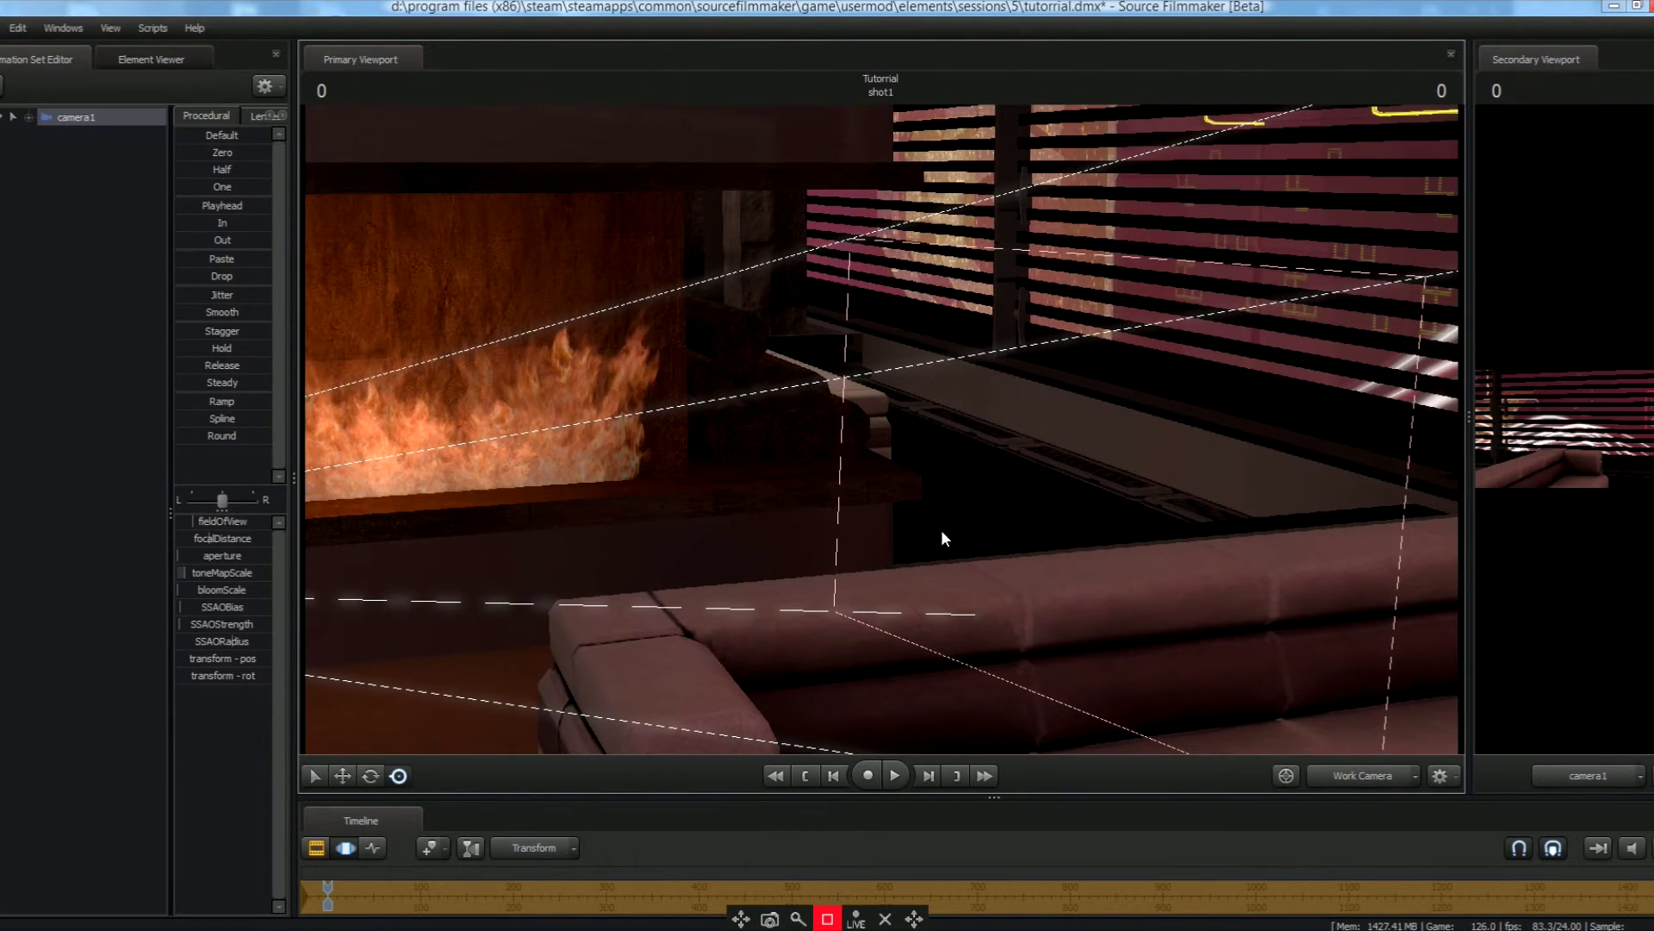
Compare the camera1 and work camera views, turning the work camera toward the whole sofa, and finish on camera1.
left_click(1376, 779)
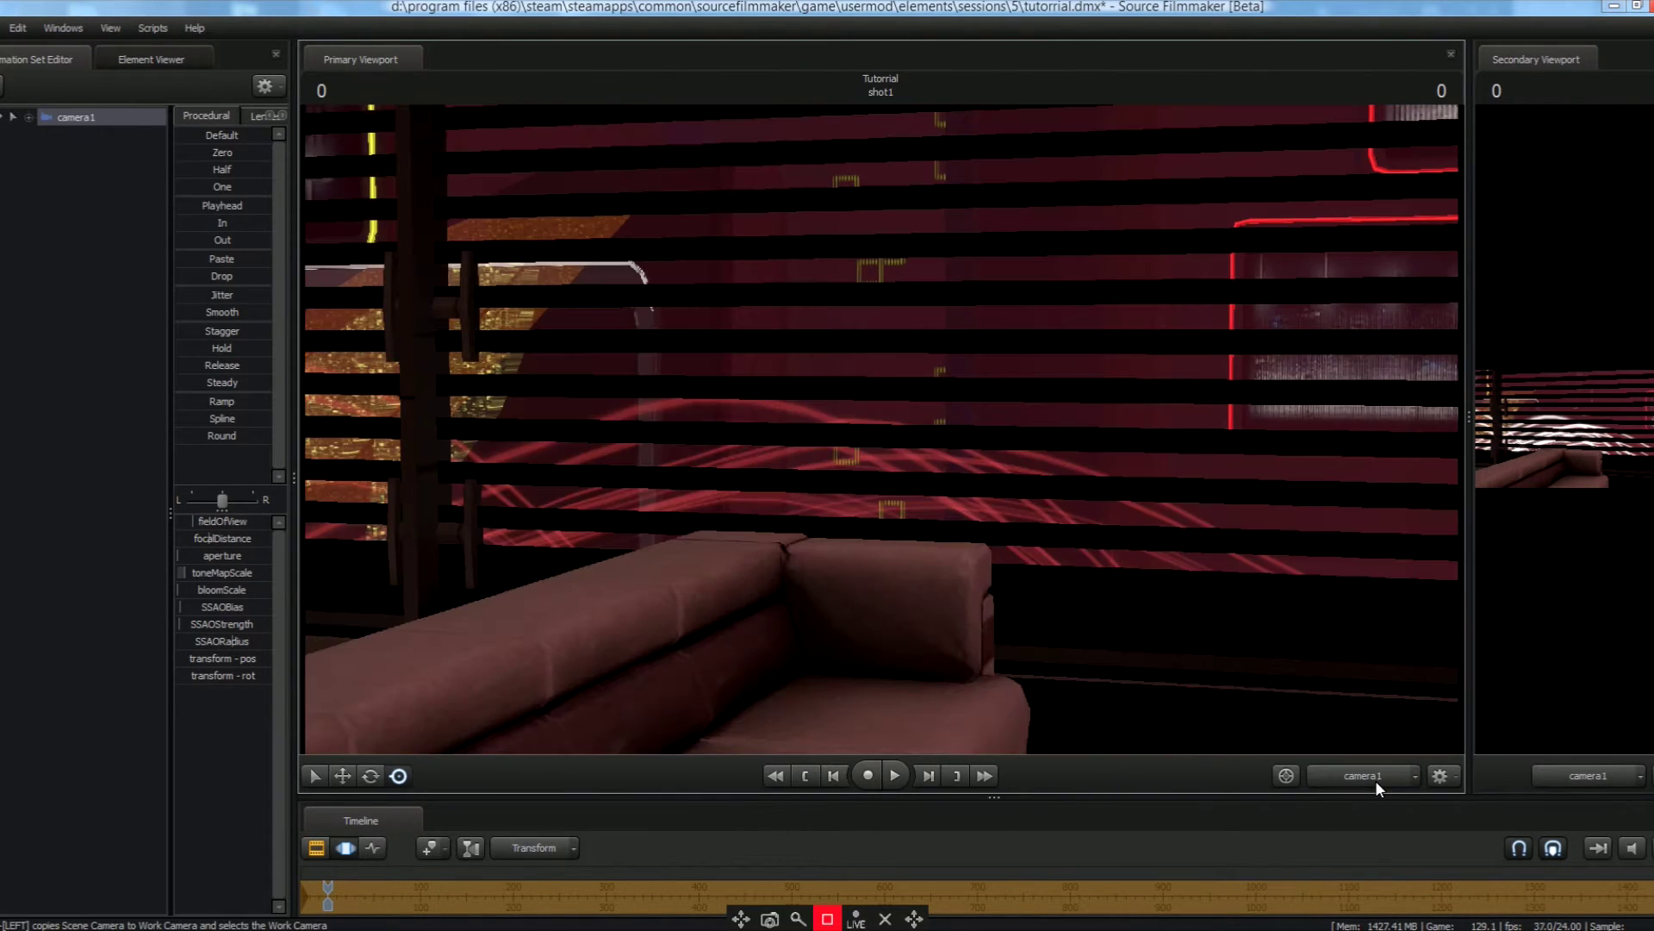
left_click(1376, 779)
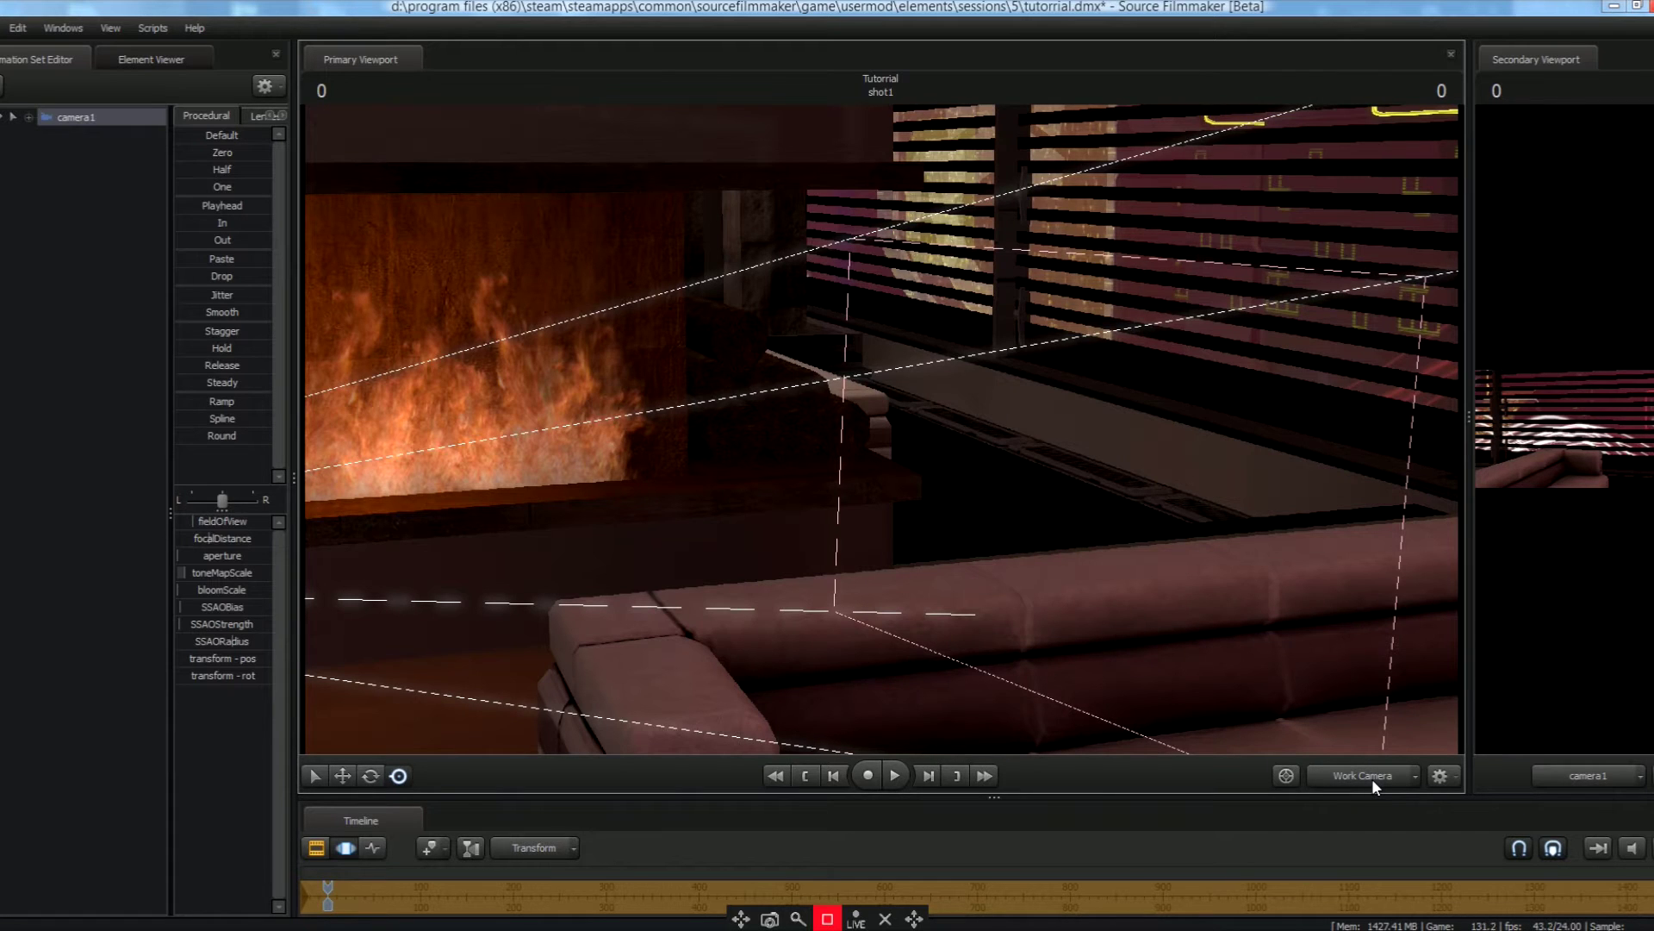
left_click_drag(1179, 647, 1341, 664)
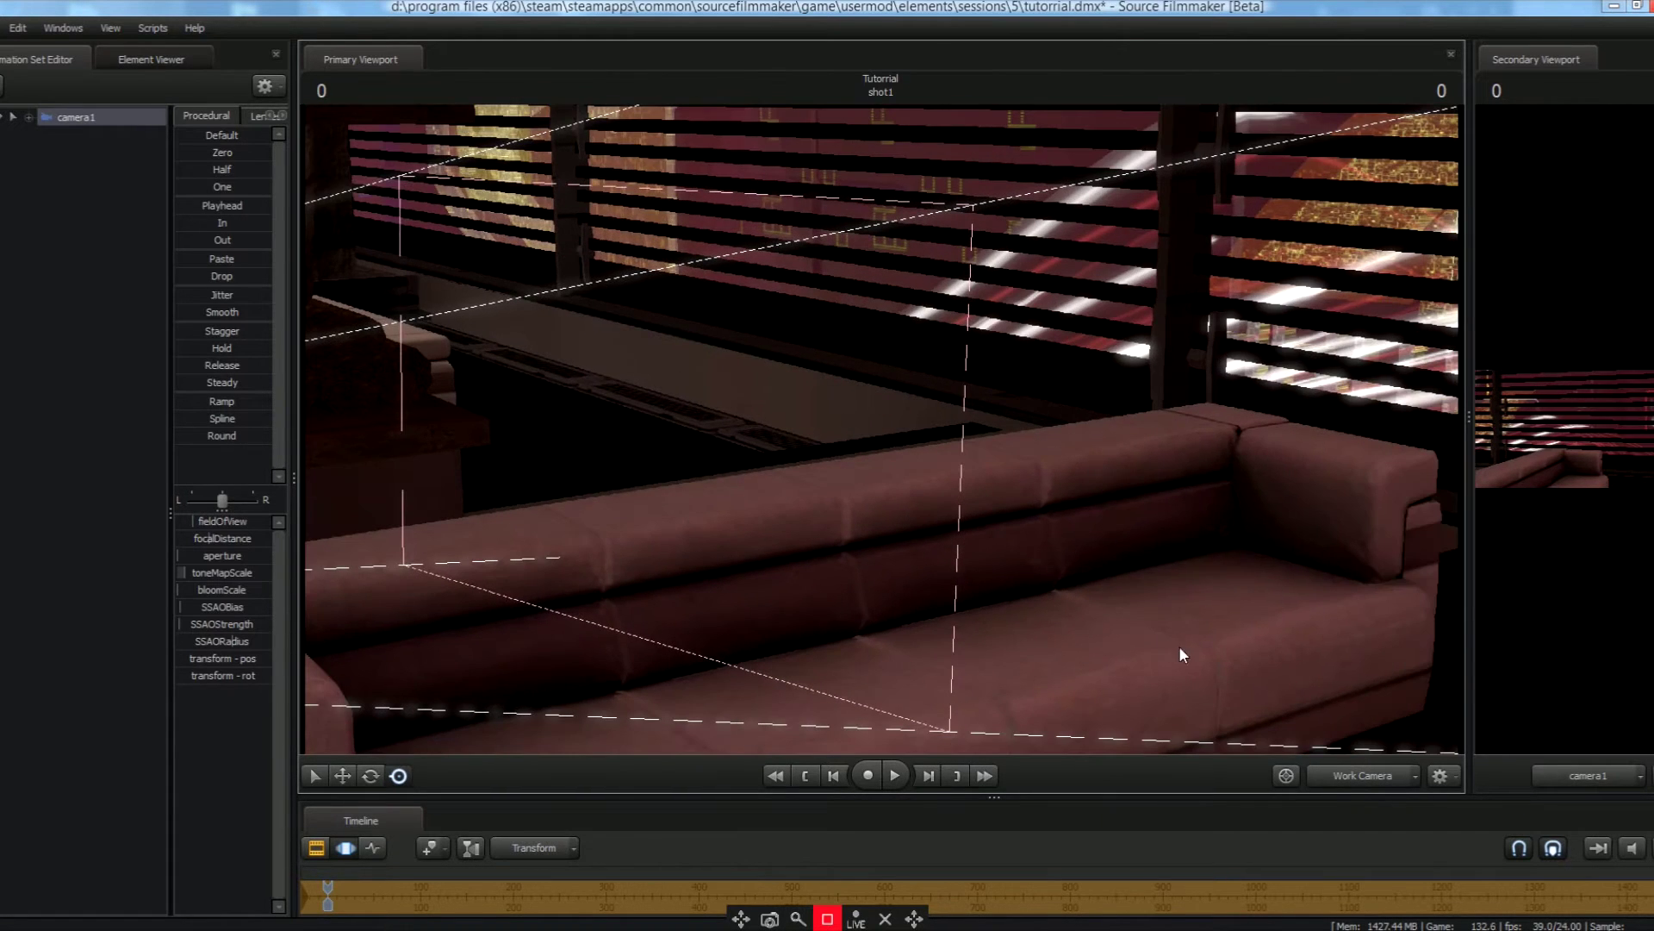
left_click(1360, 781)
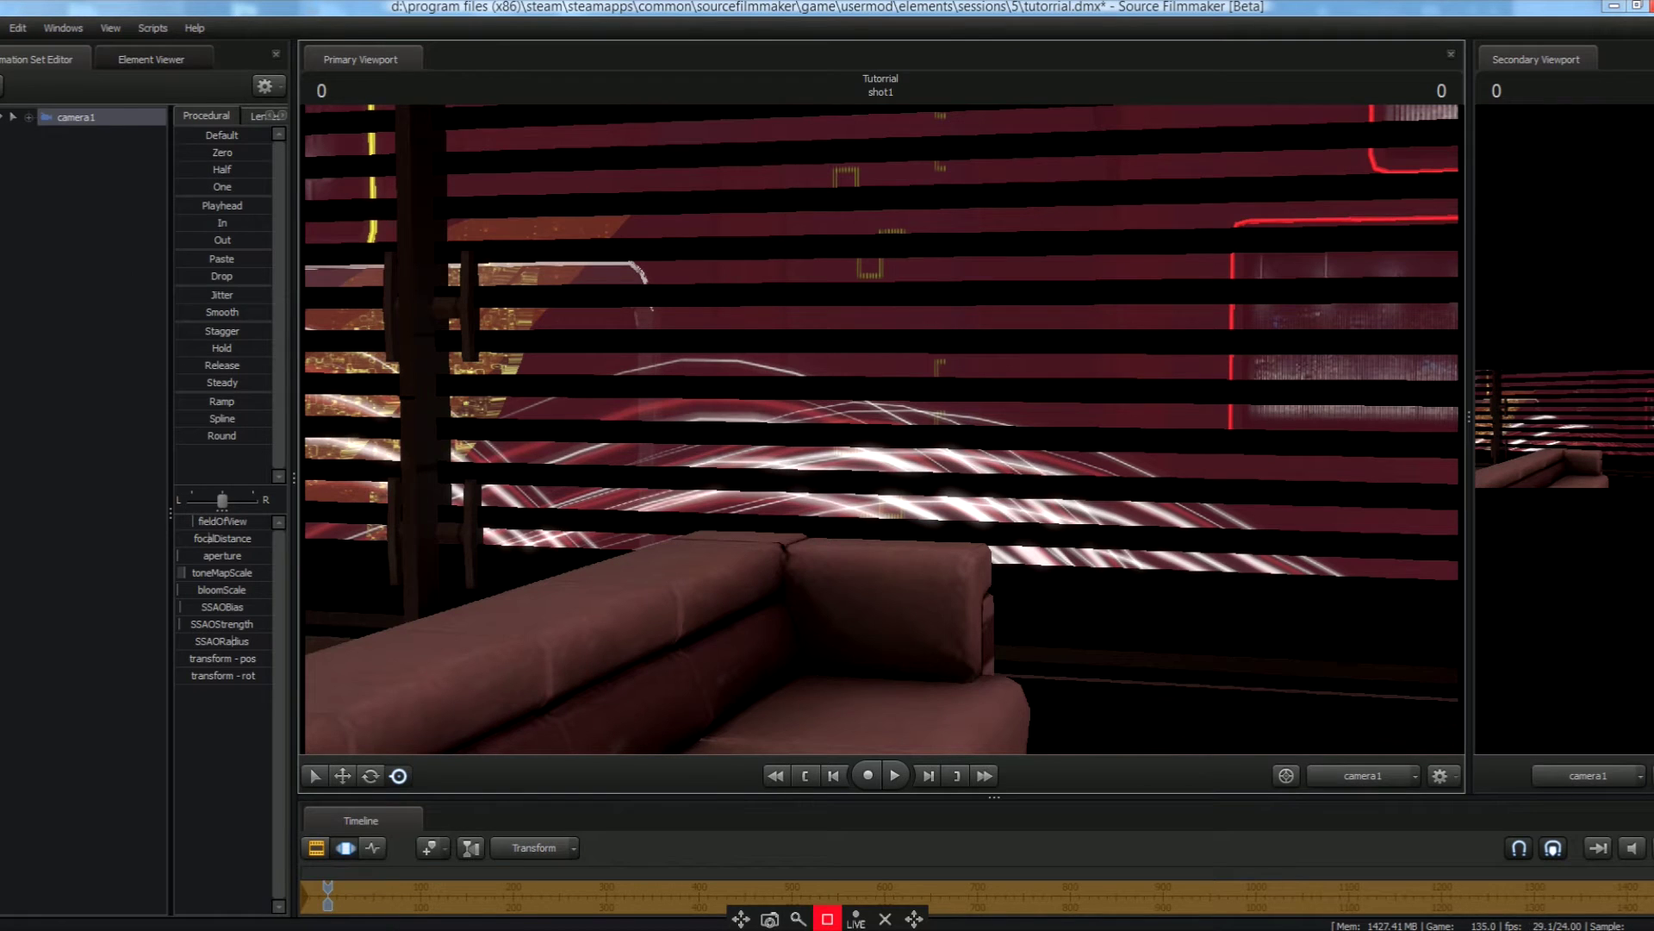
Create an animation set for a new light, and delete the light's animation set.
right_click(26, 110)
left_click(89, 134)
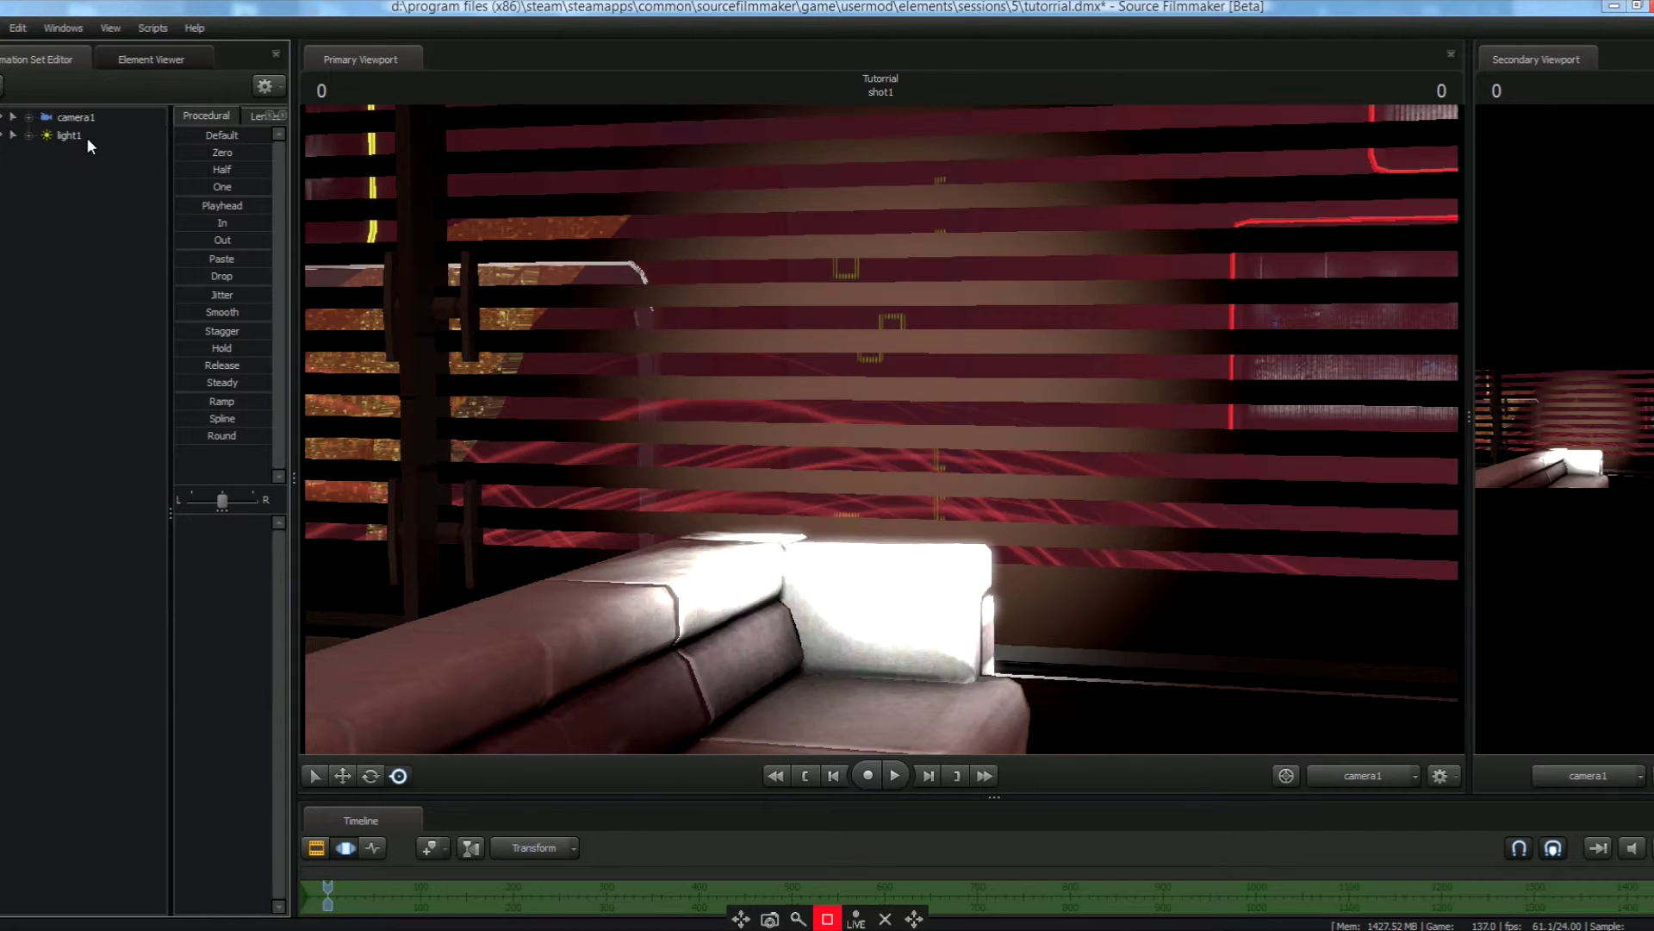
left_click(79, 137)
right_click(78, 138)
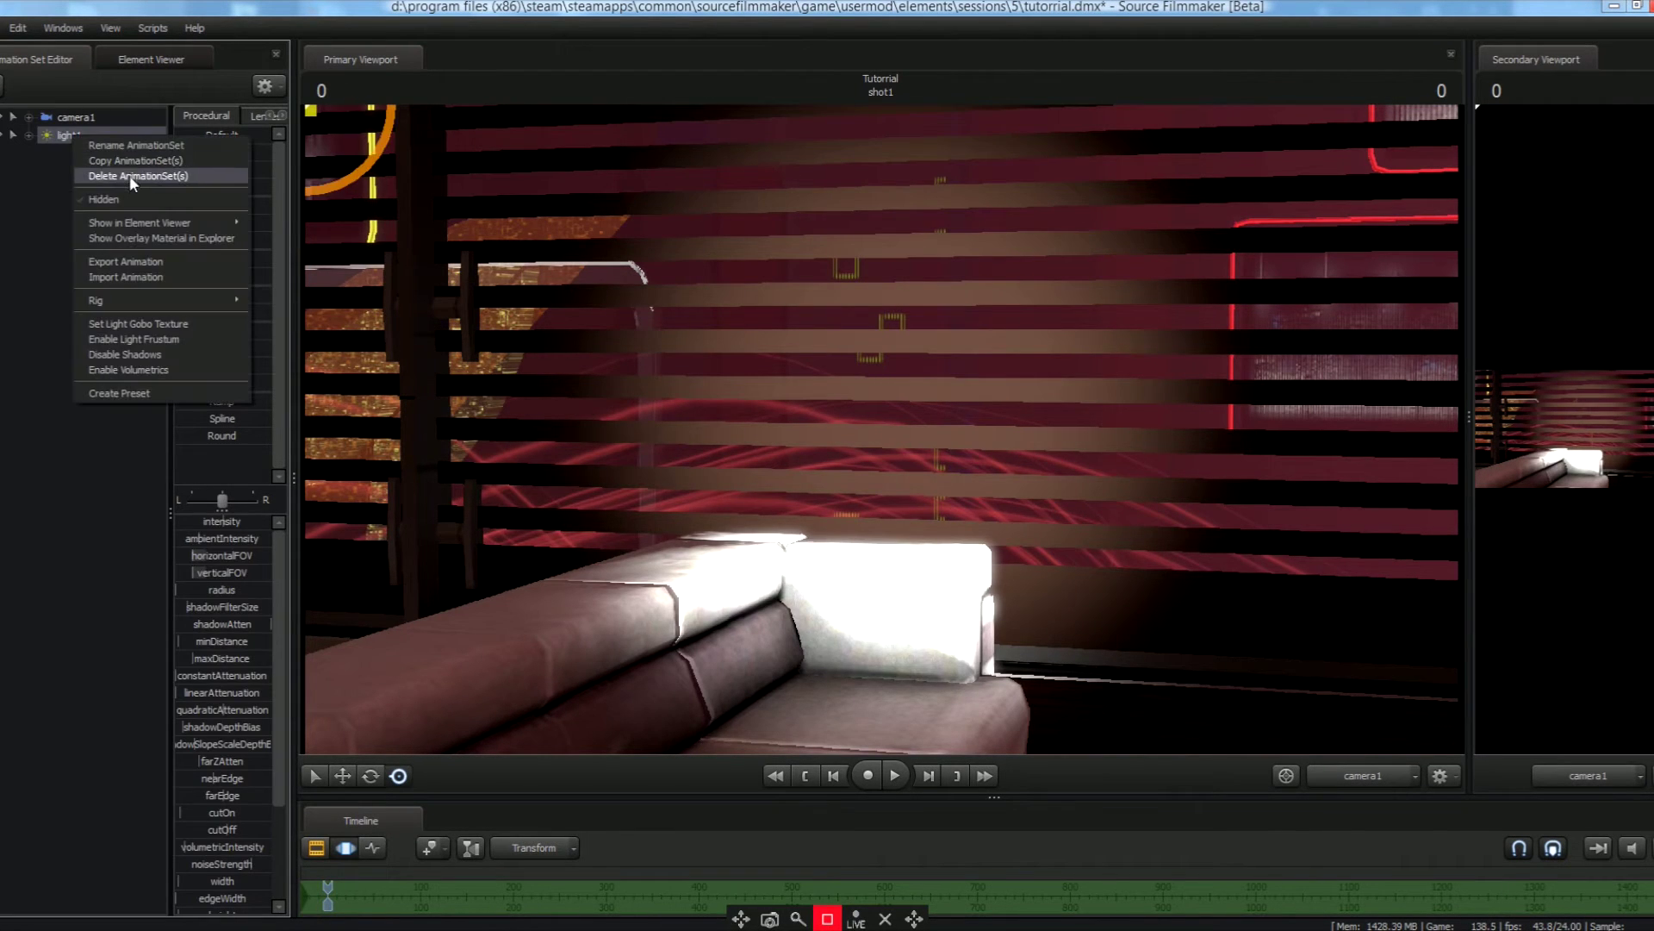
left_click(97, 172)
Create an animation set for a new model, filtering the model files by "femshep v2" and opening femshep_v2.mdl.
right_click(98, 175)
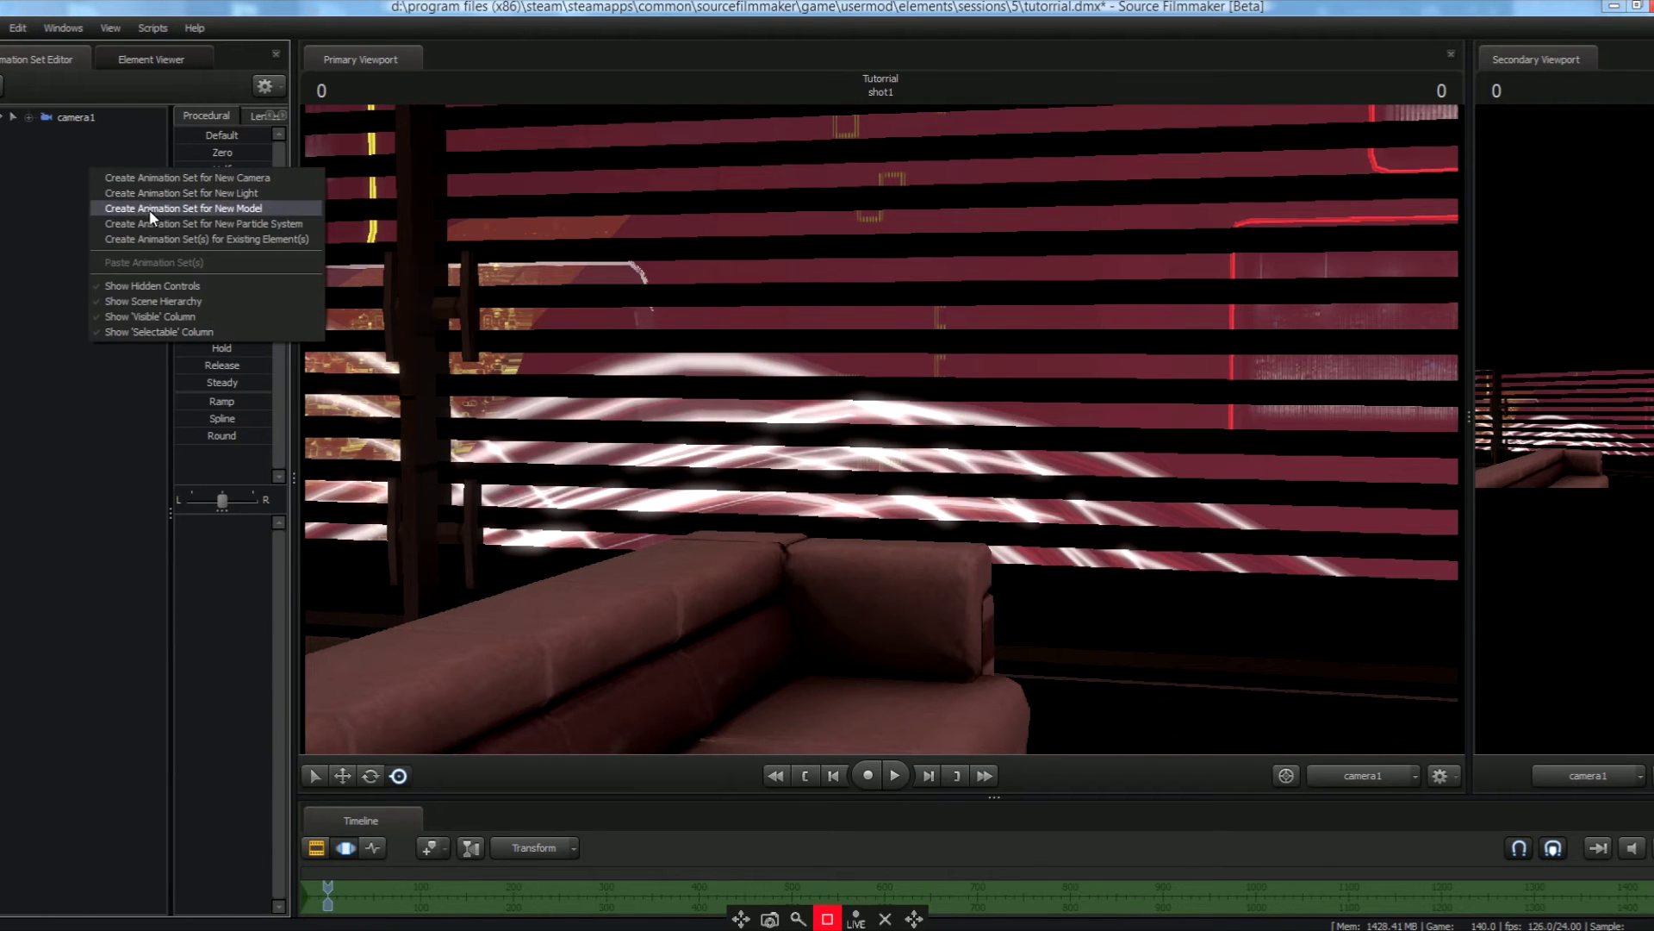
right_click(6, 102)
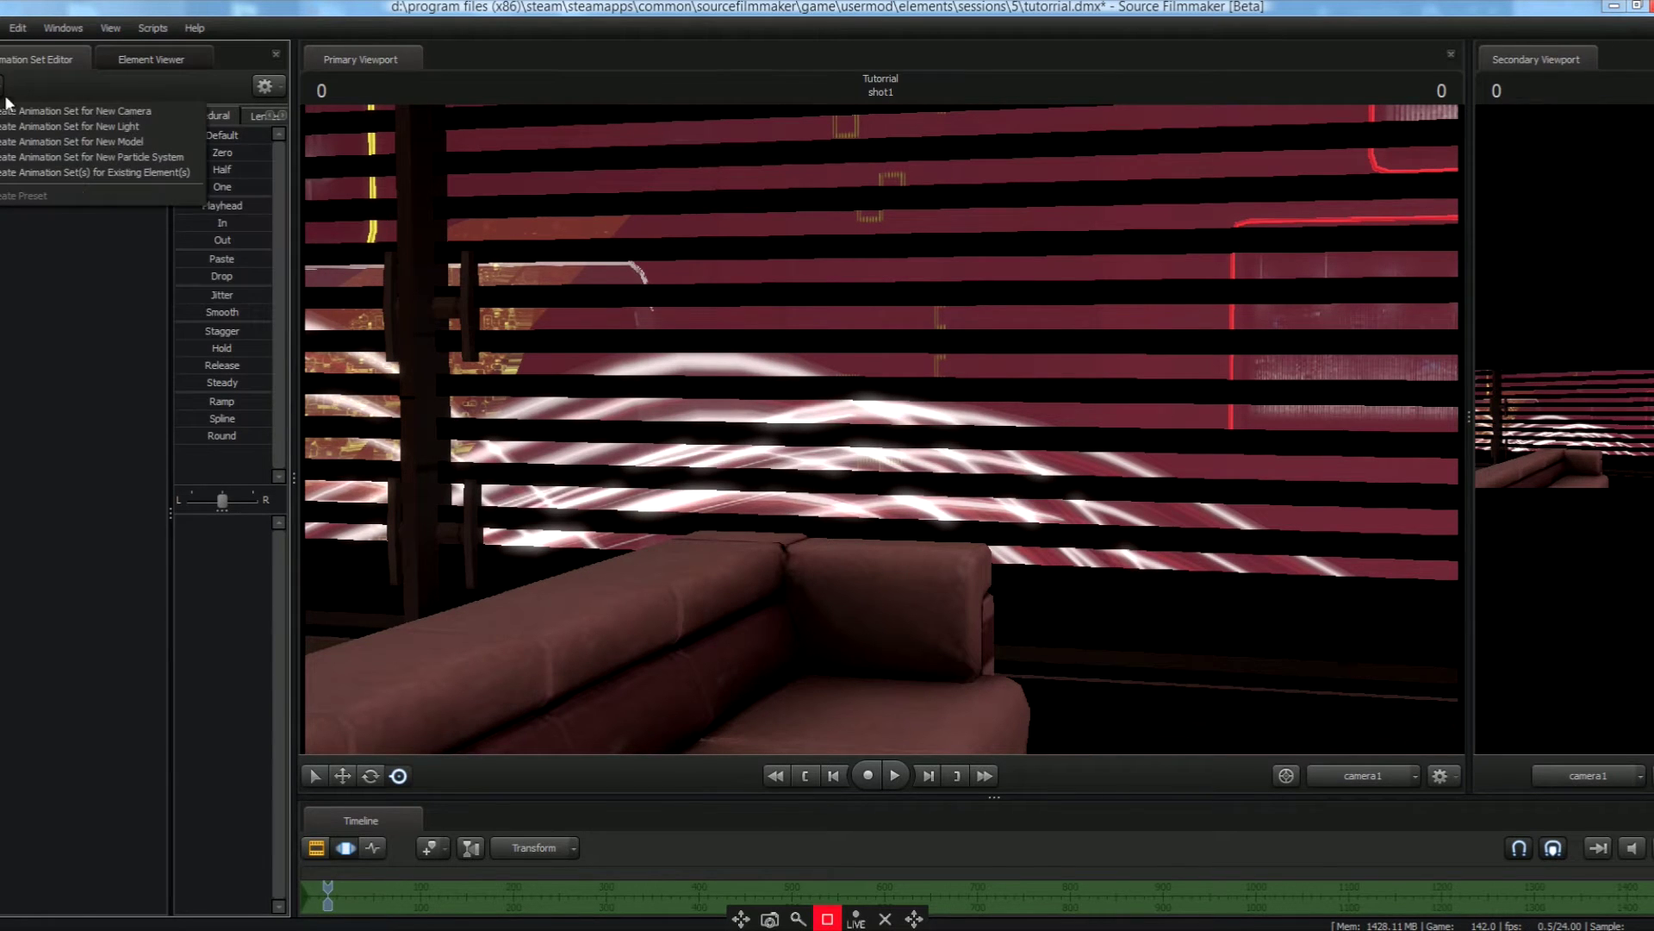
left_click(130, 142)
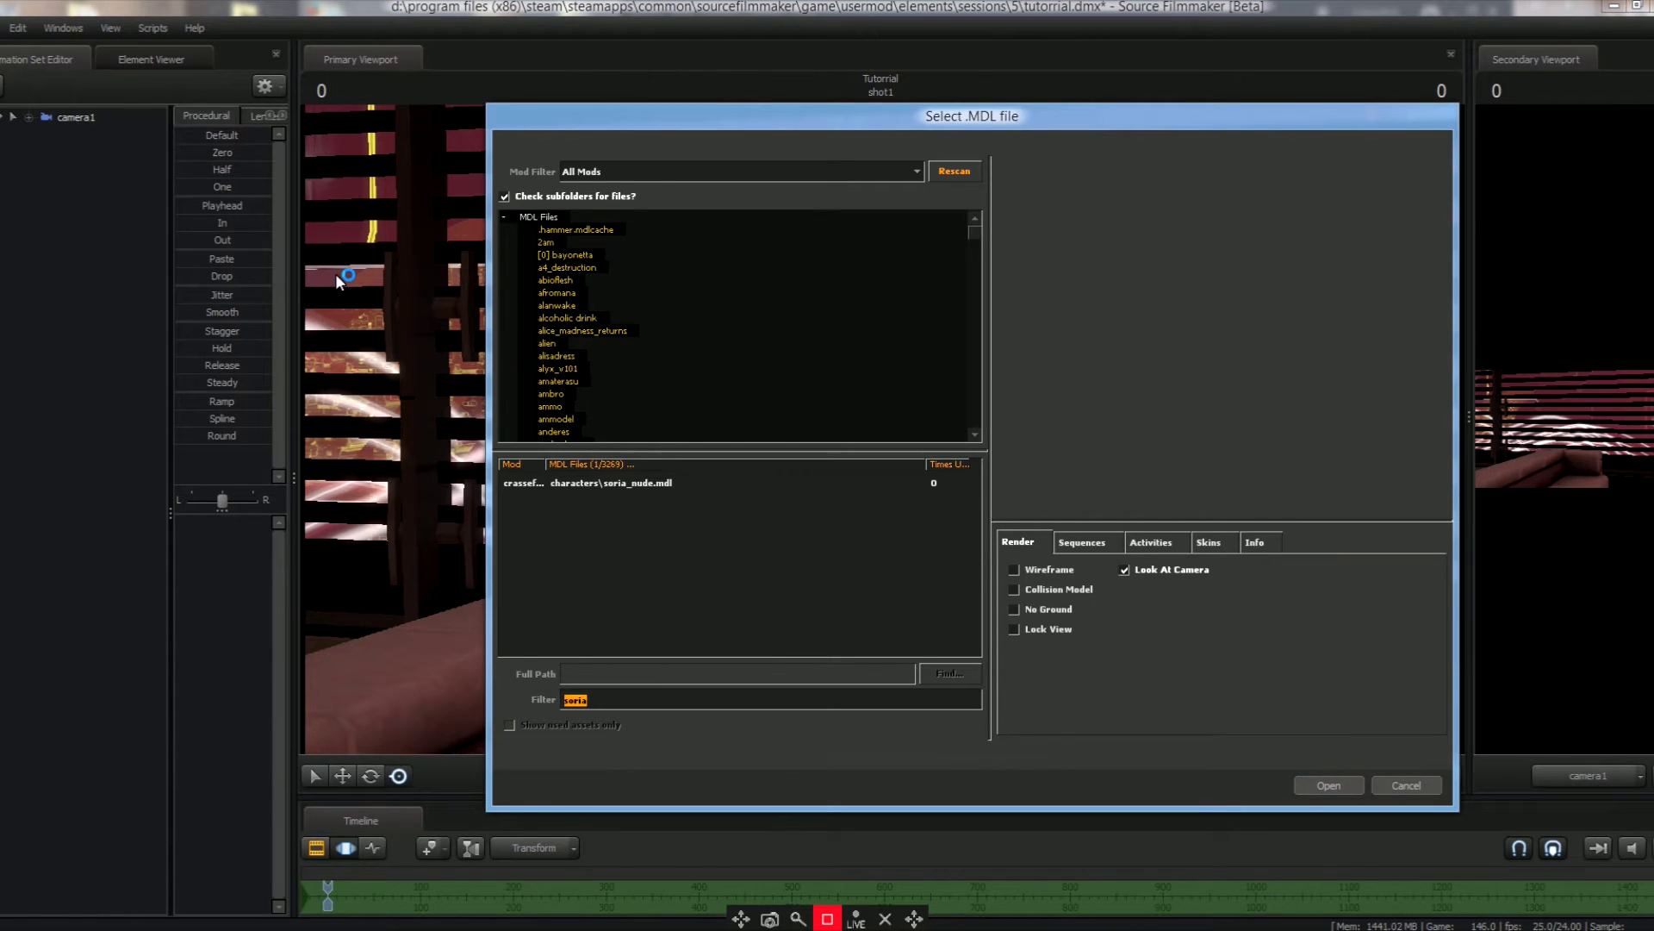
type("f")
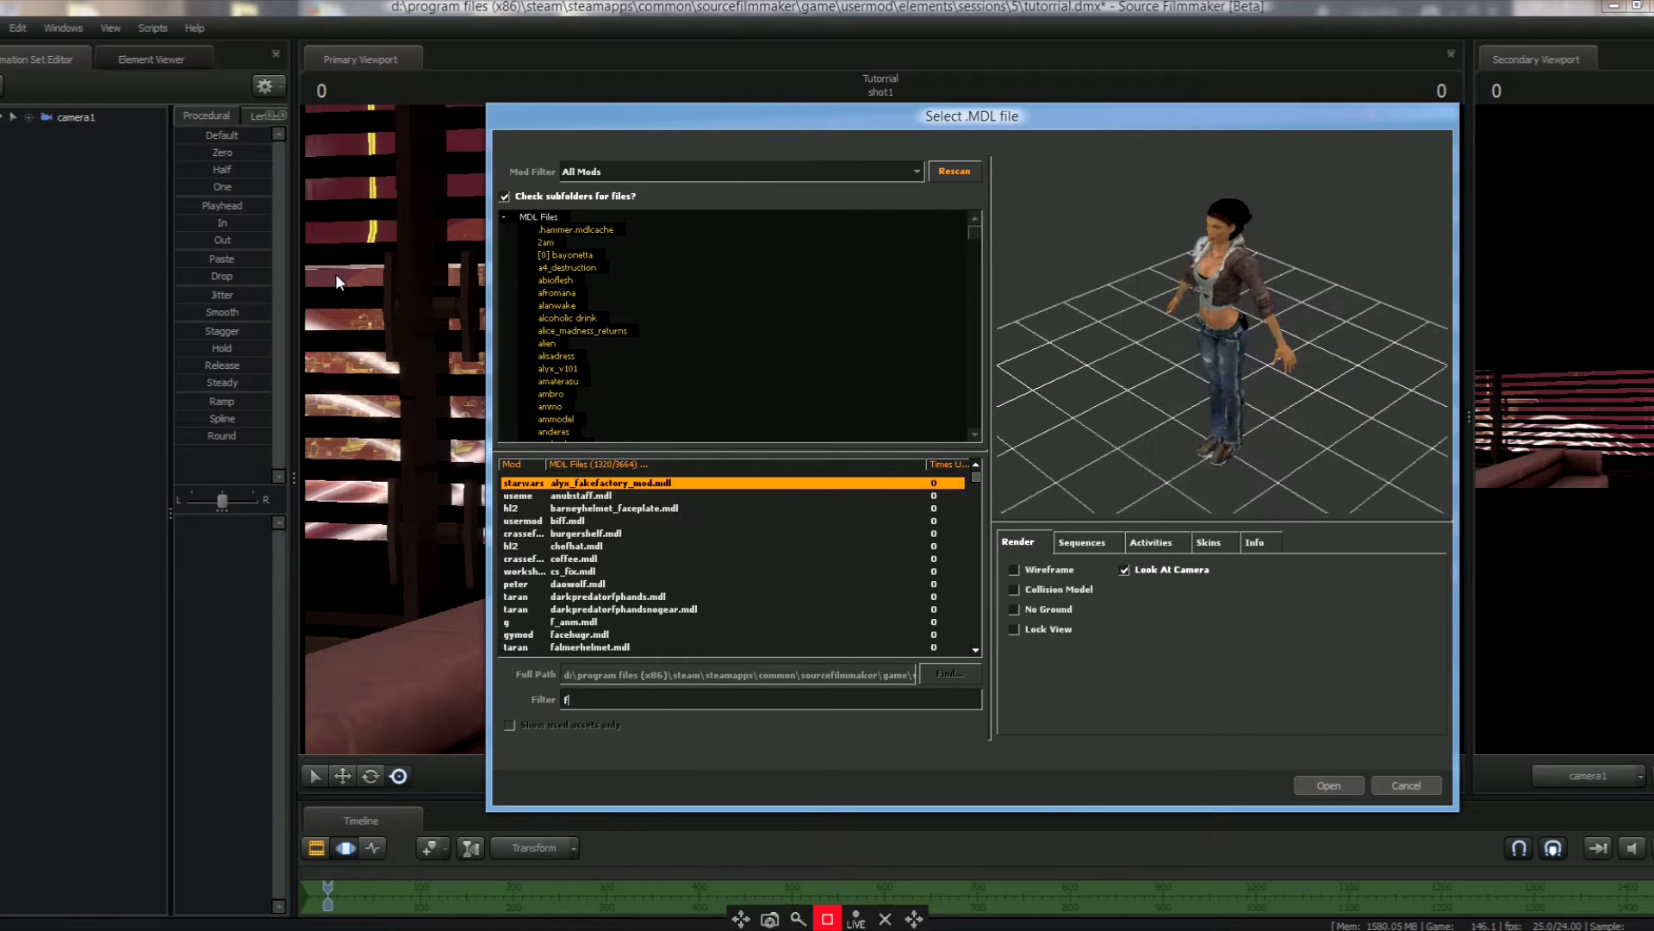
type("emshe")
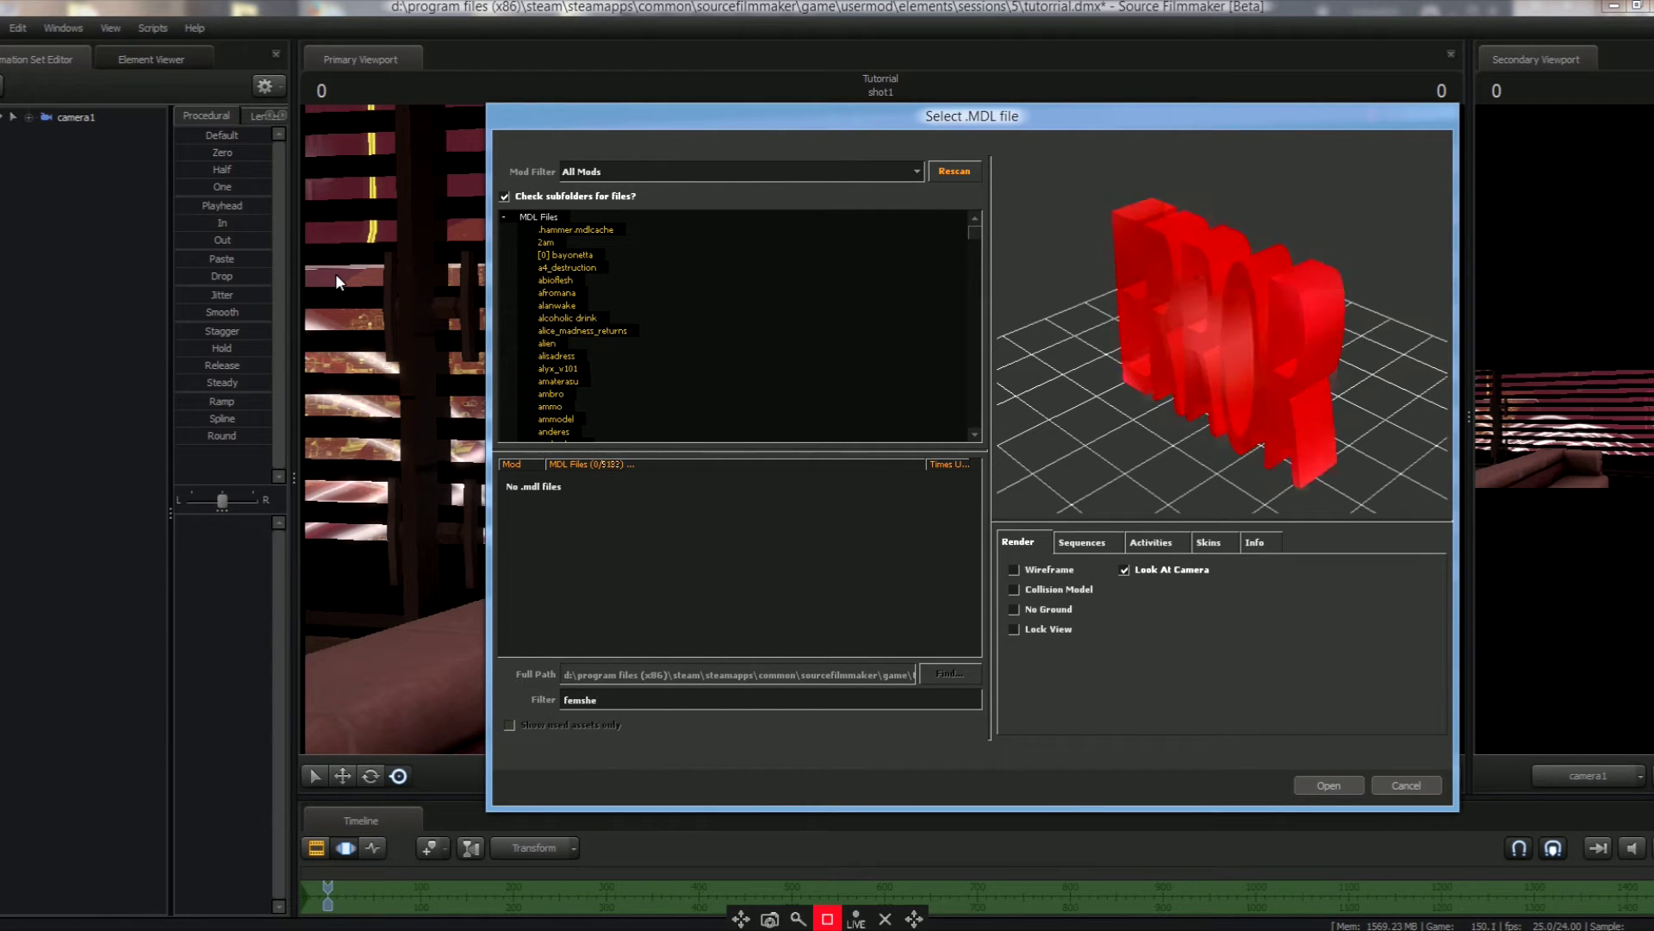
type("p v2")
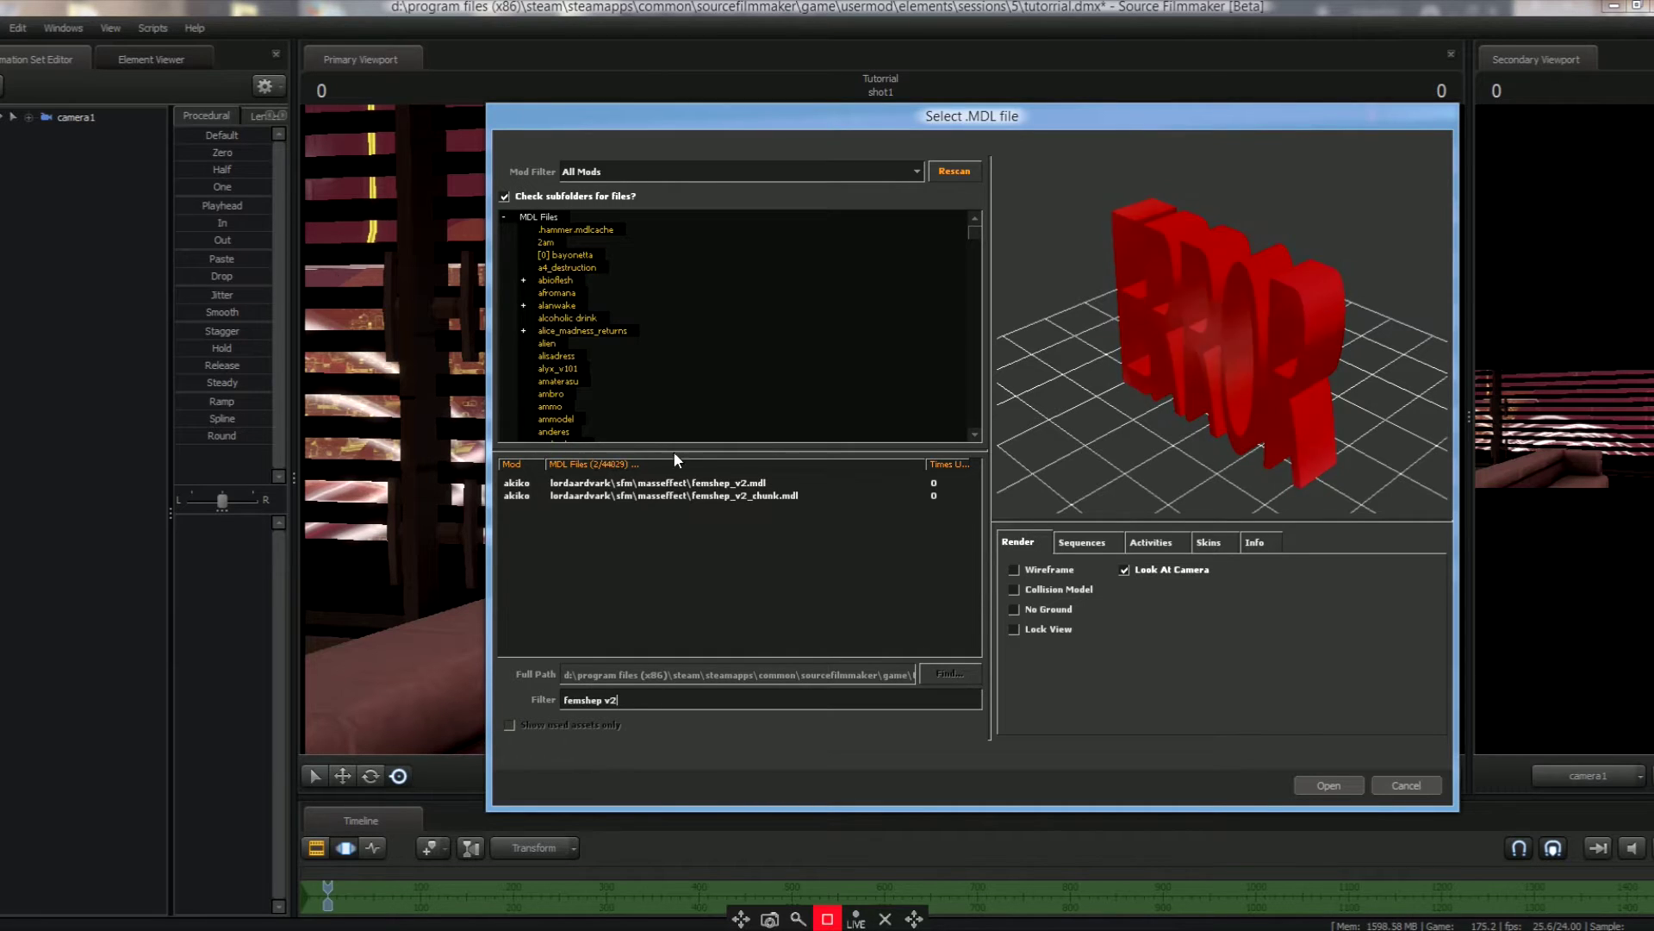
left_click(745, 484)
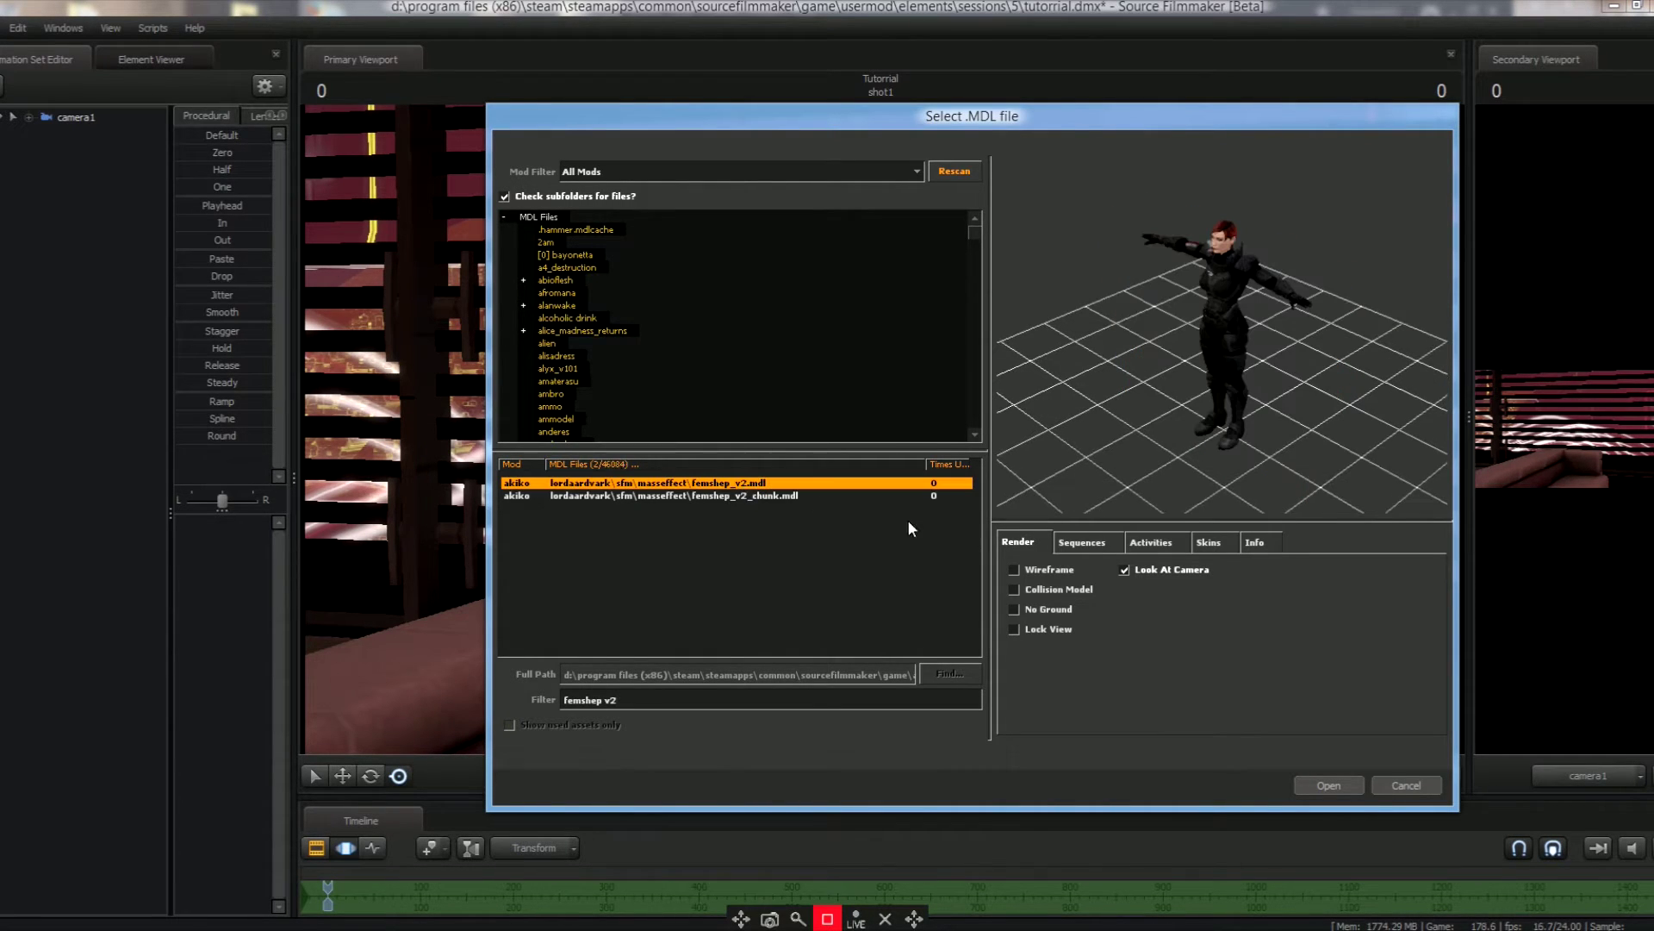
left_click(1328, 788)
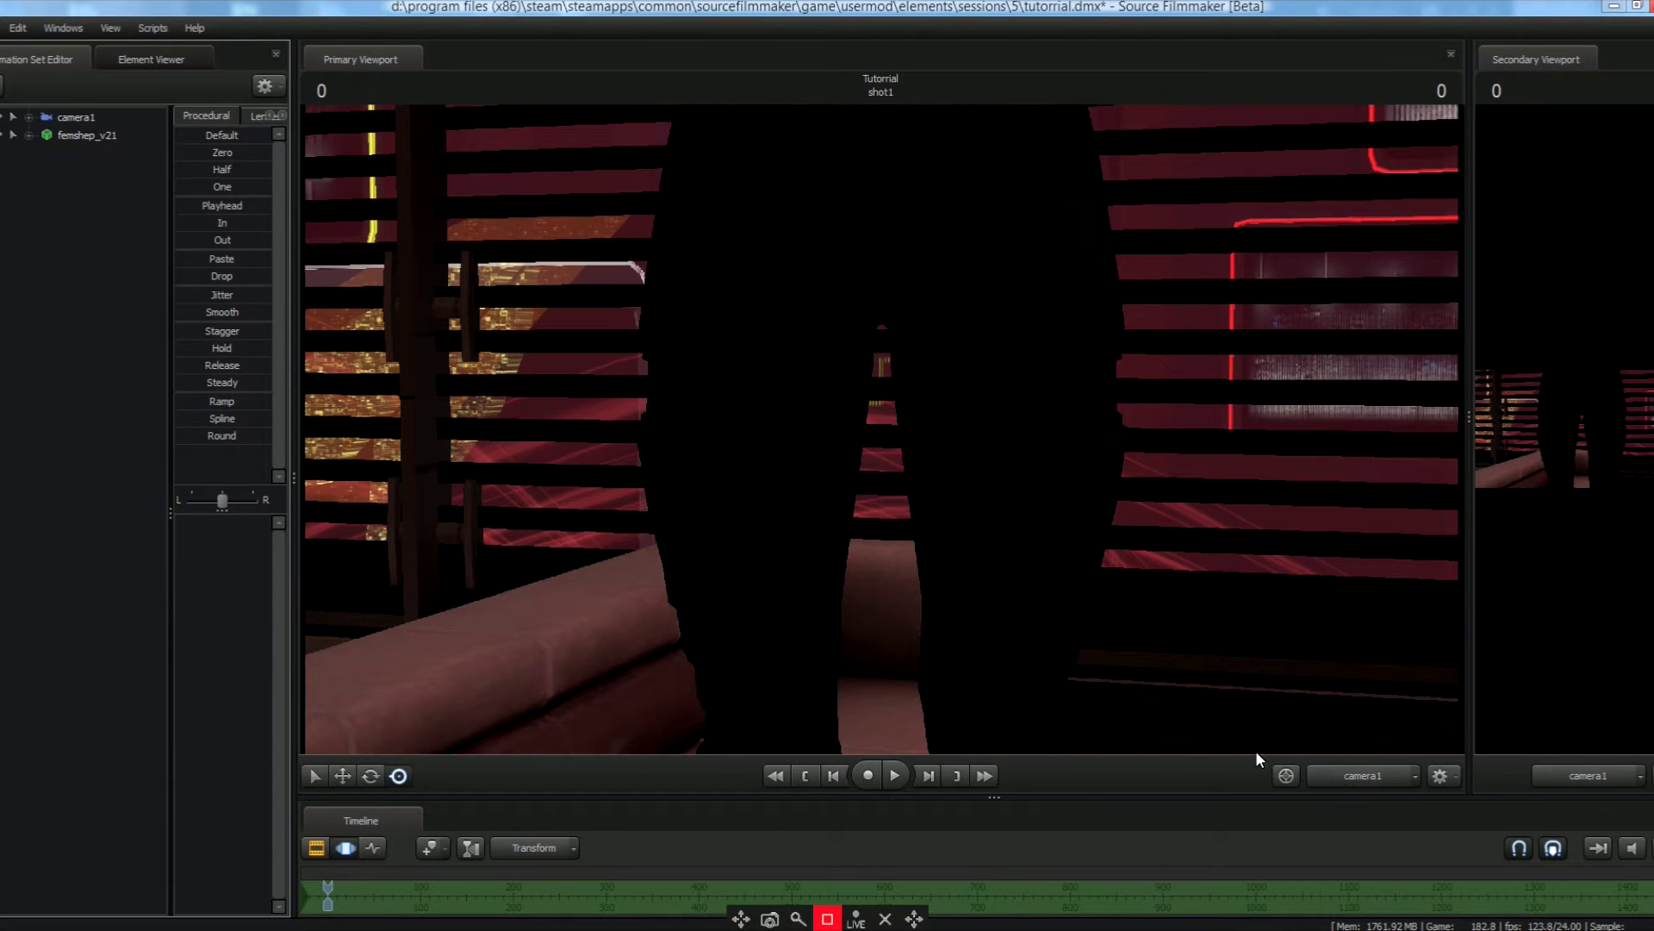
Switch the primary viewport to the work camera and fly it around to view the model's legs beside the sofa.
left_click(1361, 779)
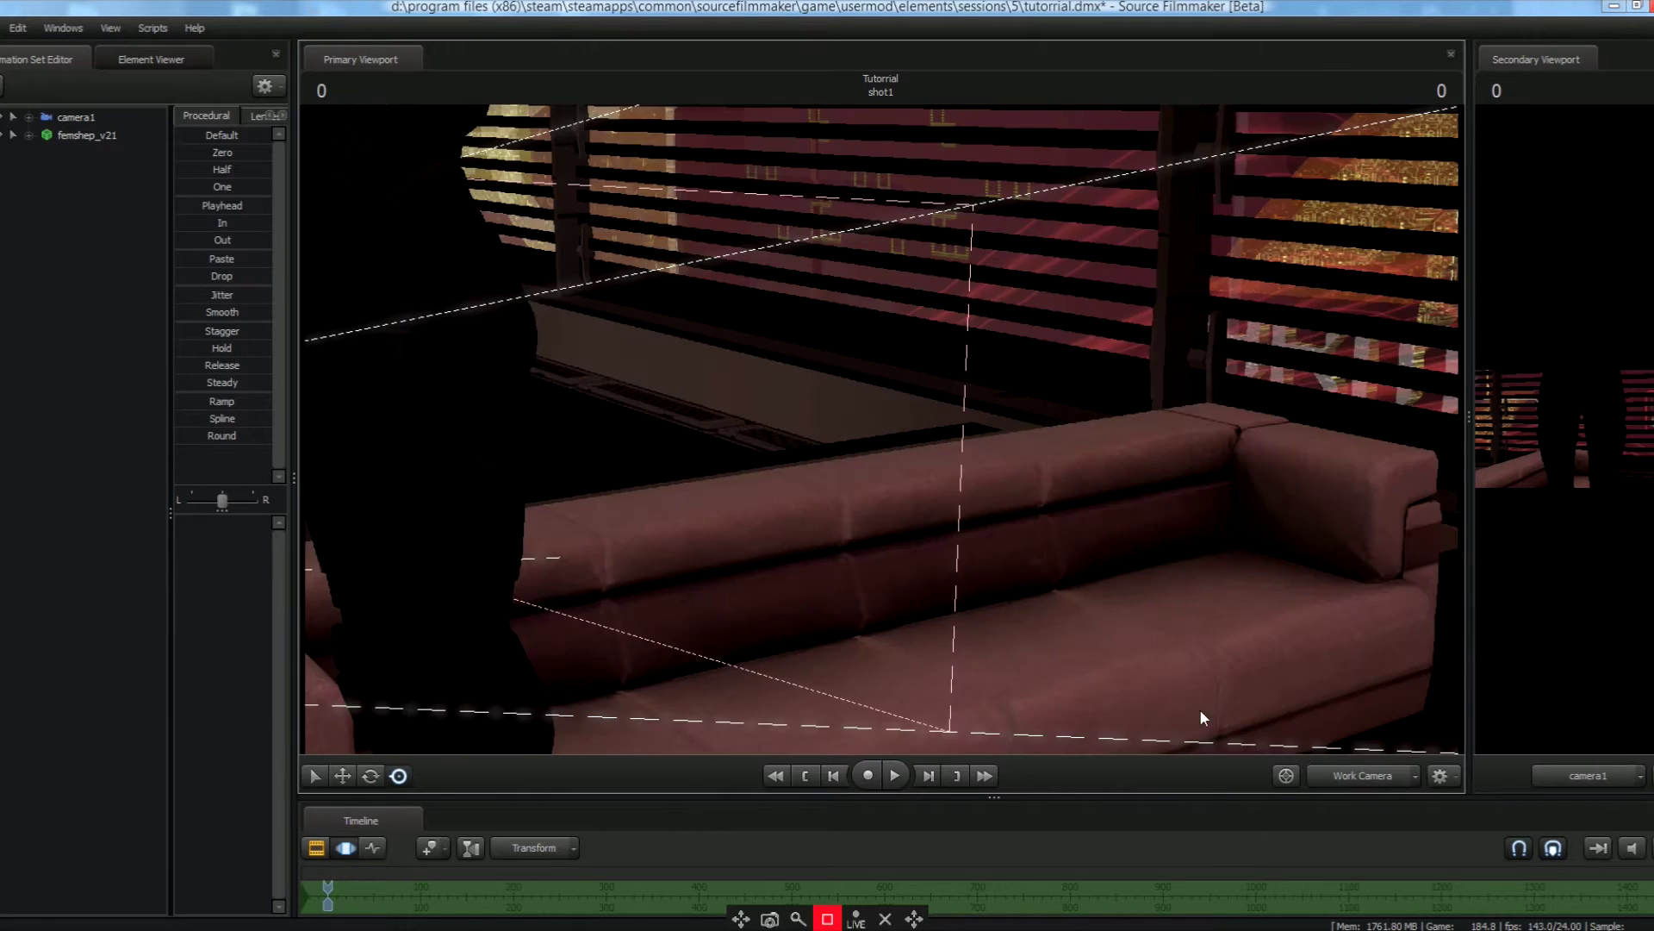
left_click_drag(1154, 672, 1189, 699)
key("s")
key("a")
key("s")
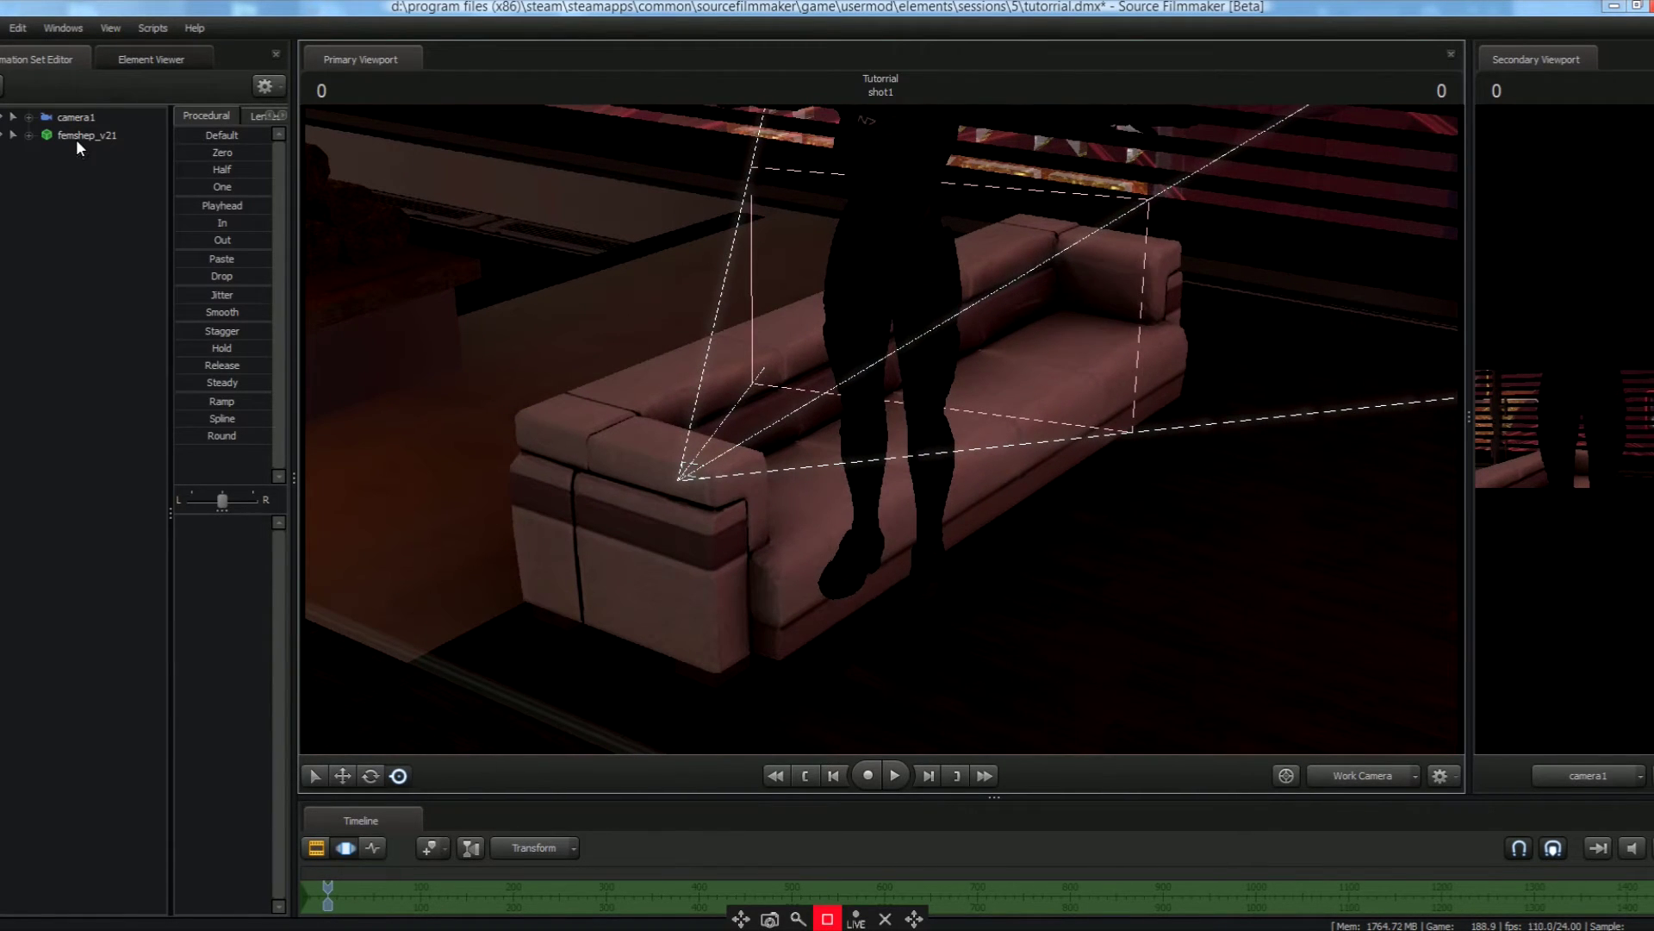
left_click_drag(603, 388, 731, 432)
key("w")
key("a")
key("s")
key("d")
key("d")
left_click_drag(474, 390, 471, 397)
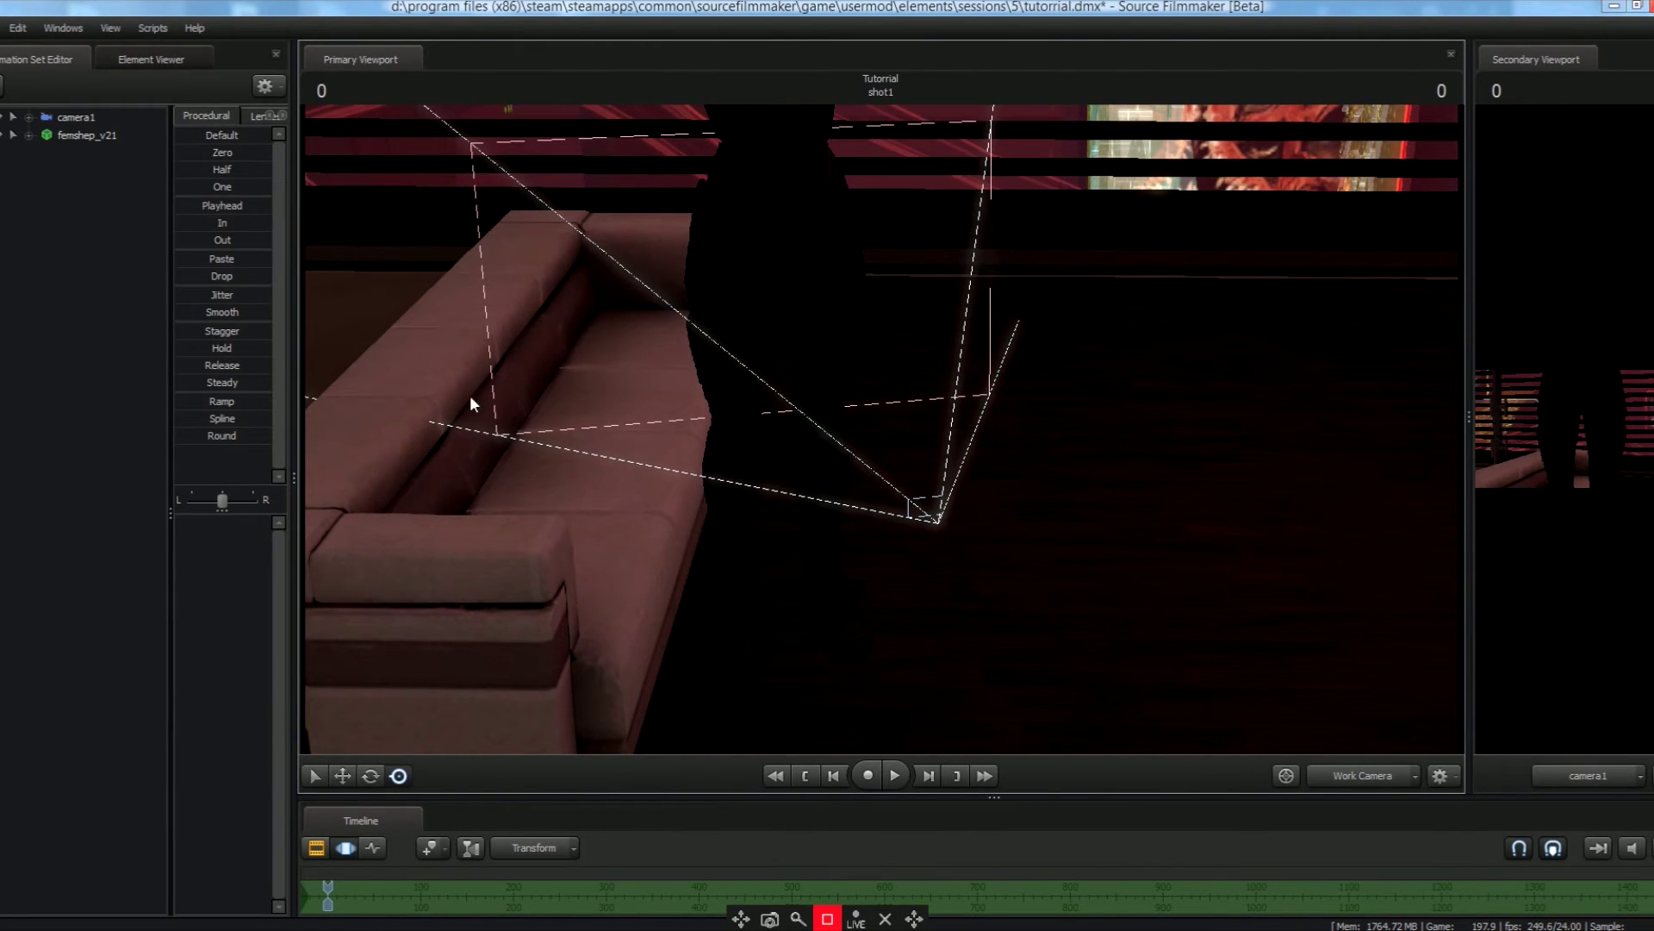
Select the whole femshep model and shift it vertically with the Move tool, and disable lighting in the primary viewport.
left_click(79, 135)
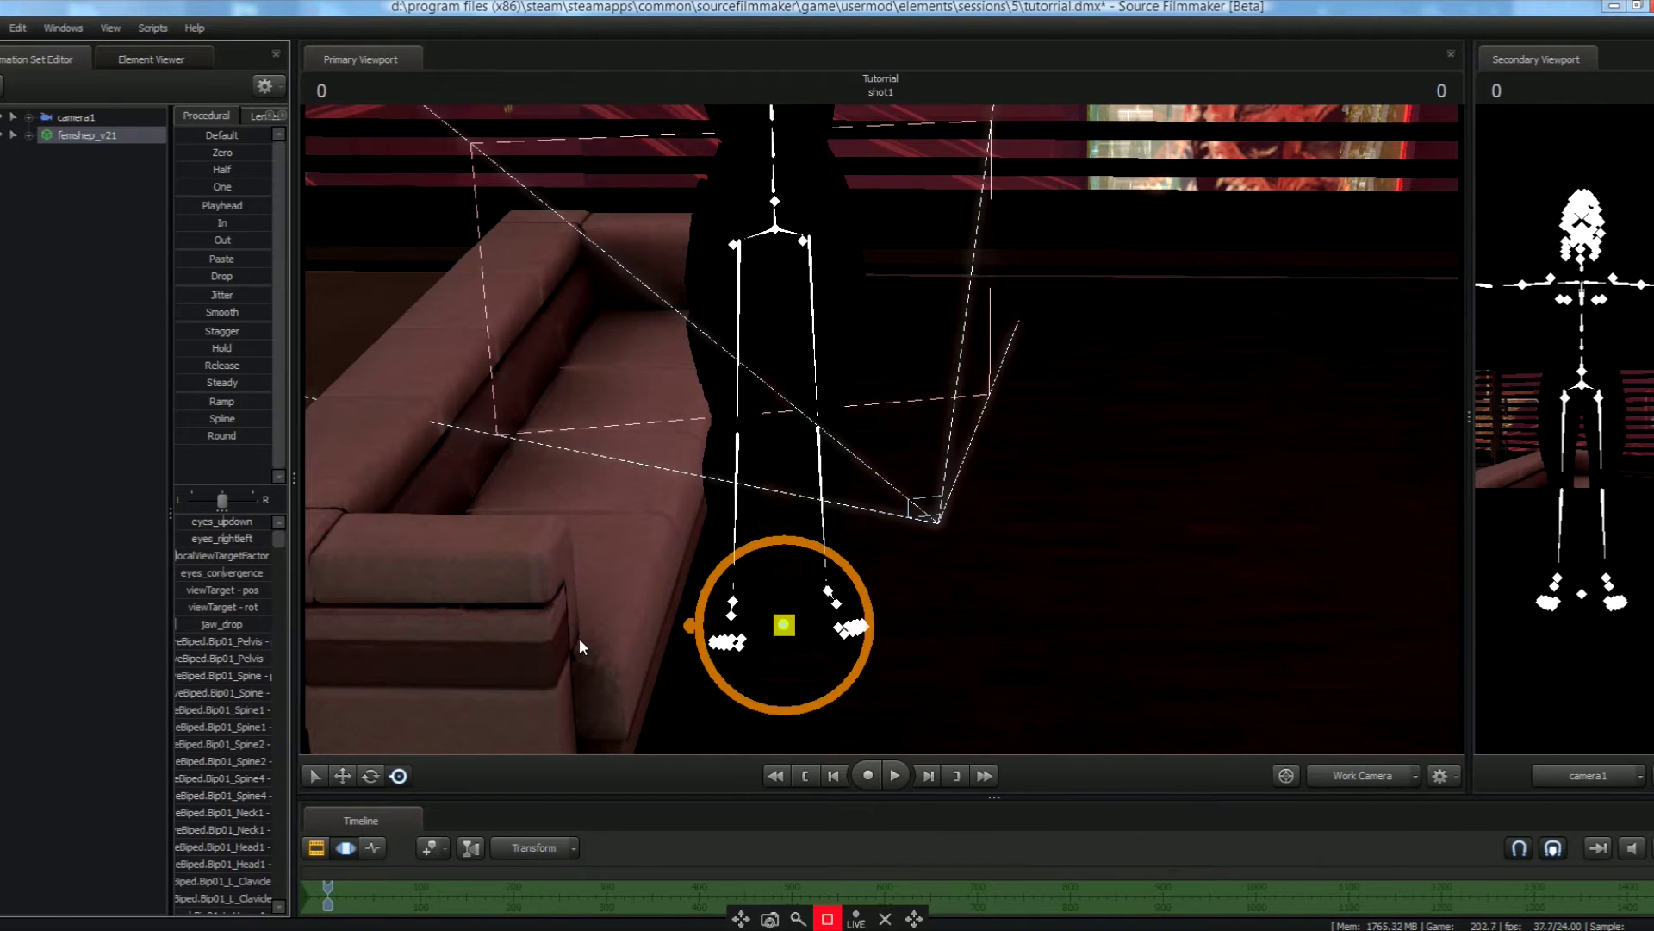
left_click(347, 781)
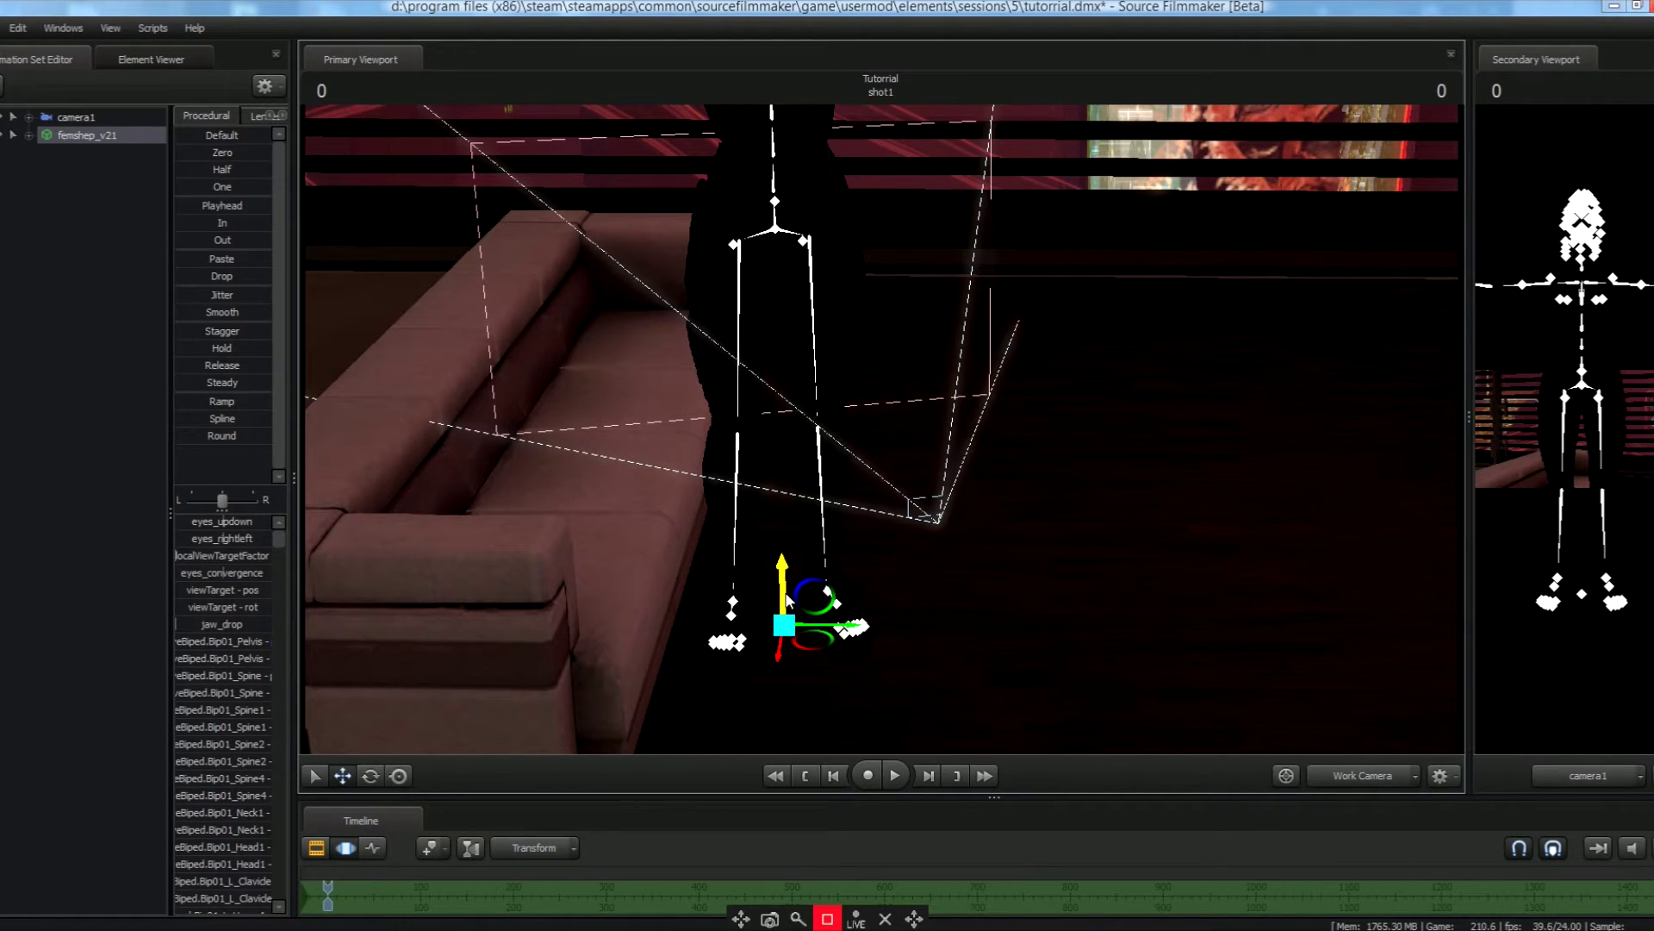
mouse_move(787, 597)
left_mouse_down()
mouse_move(783, 310)
mouse_move(776, 606)
left_mouse_up()
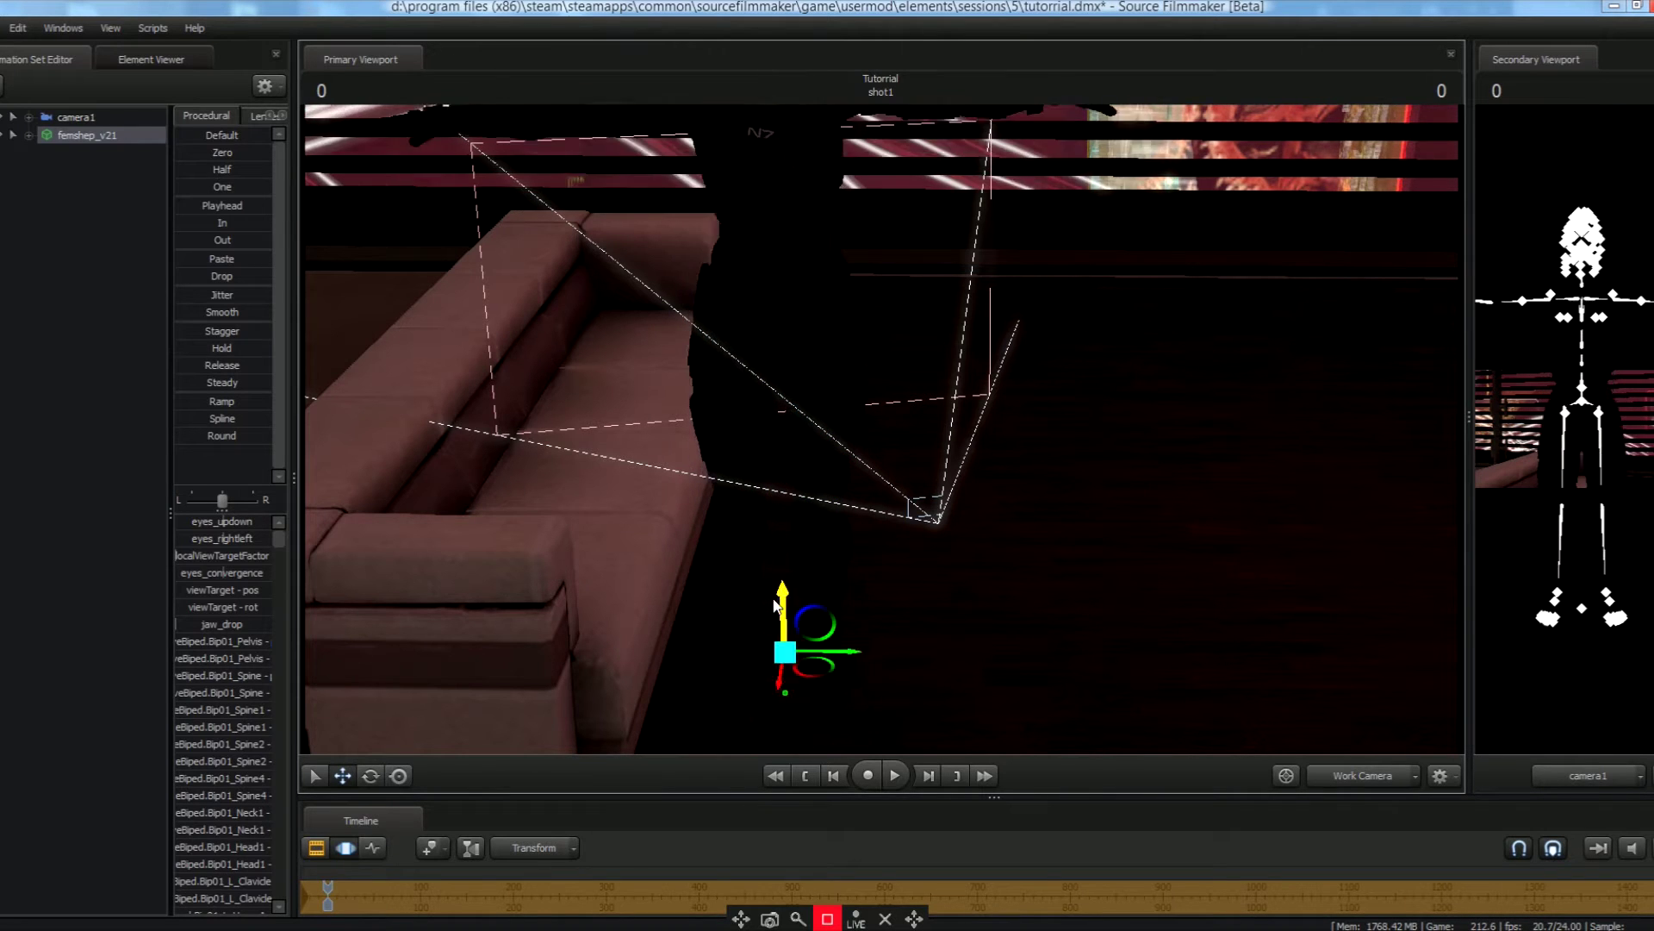
right_click(684, 526)
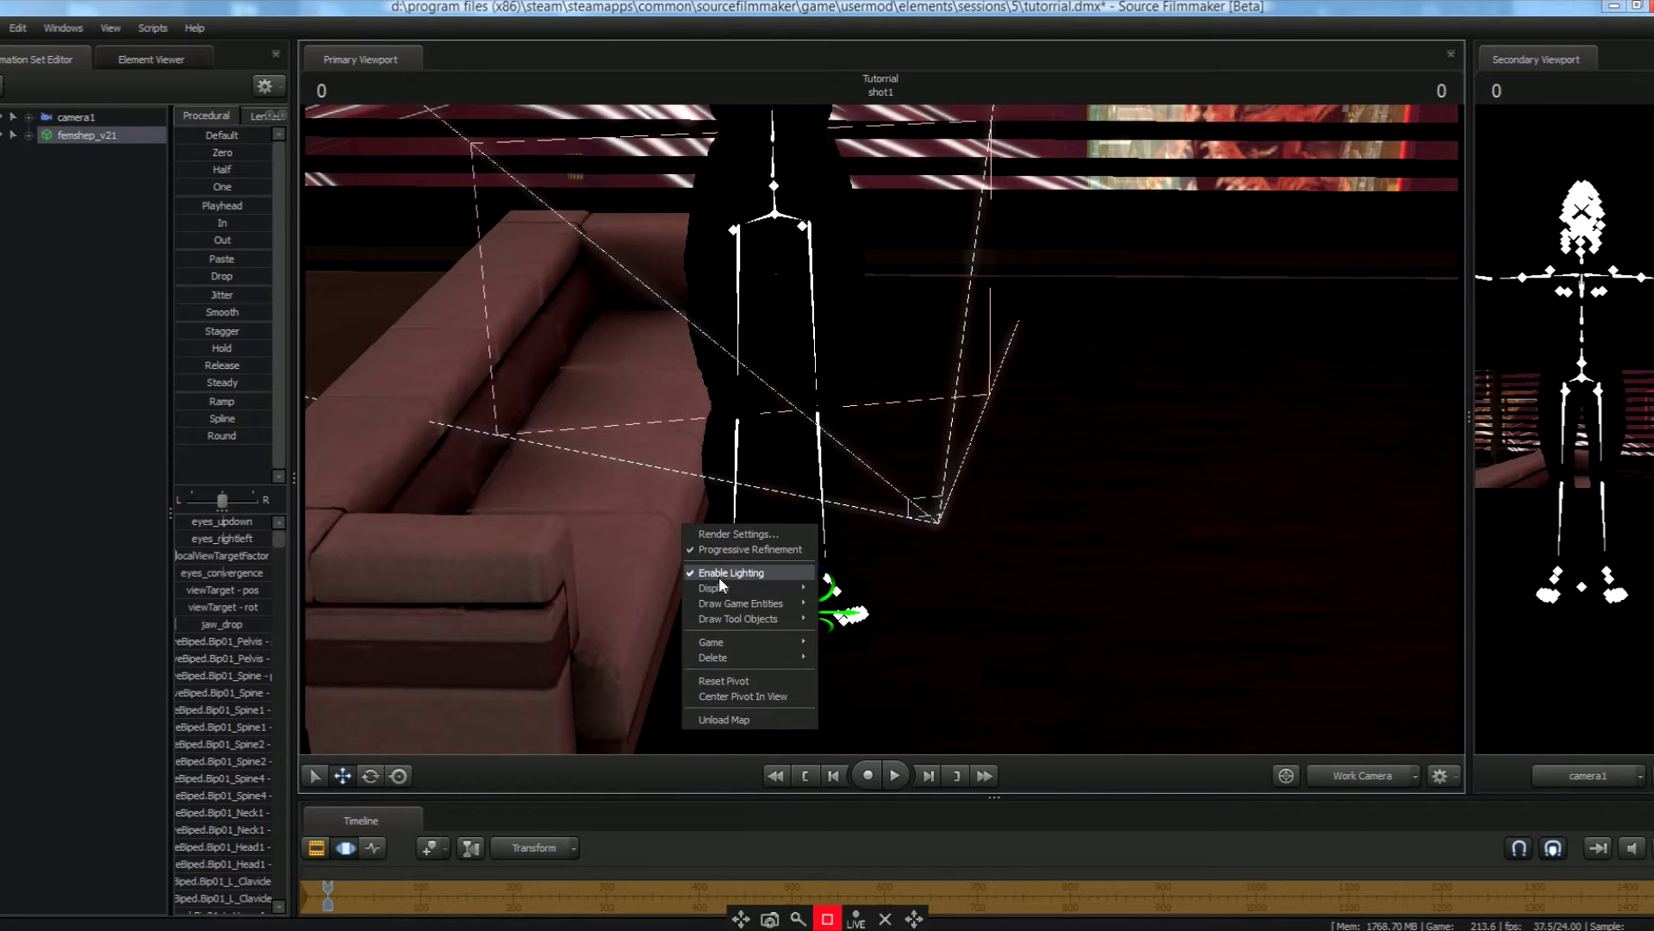
left_click(719, 574)
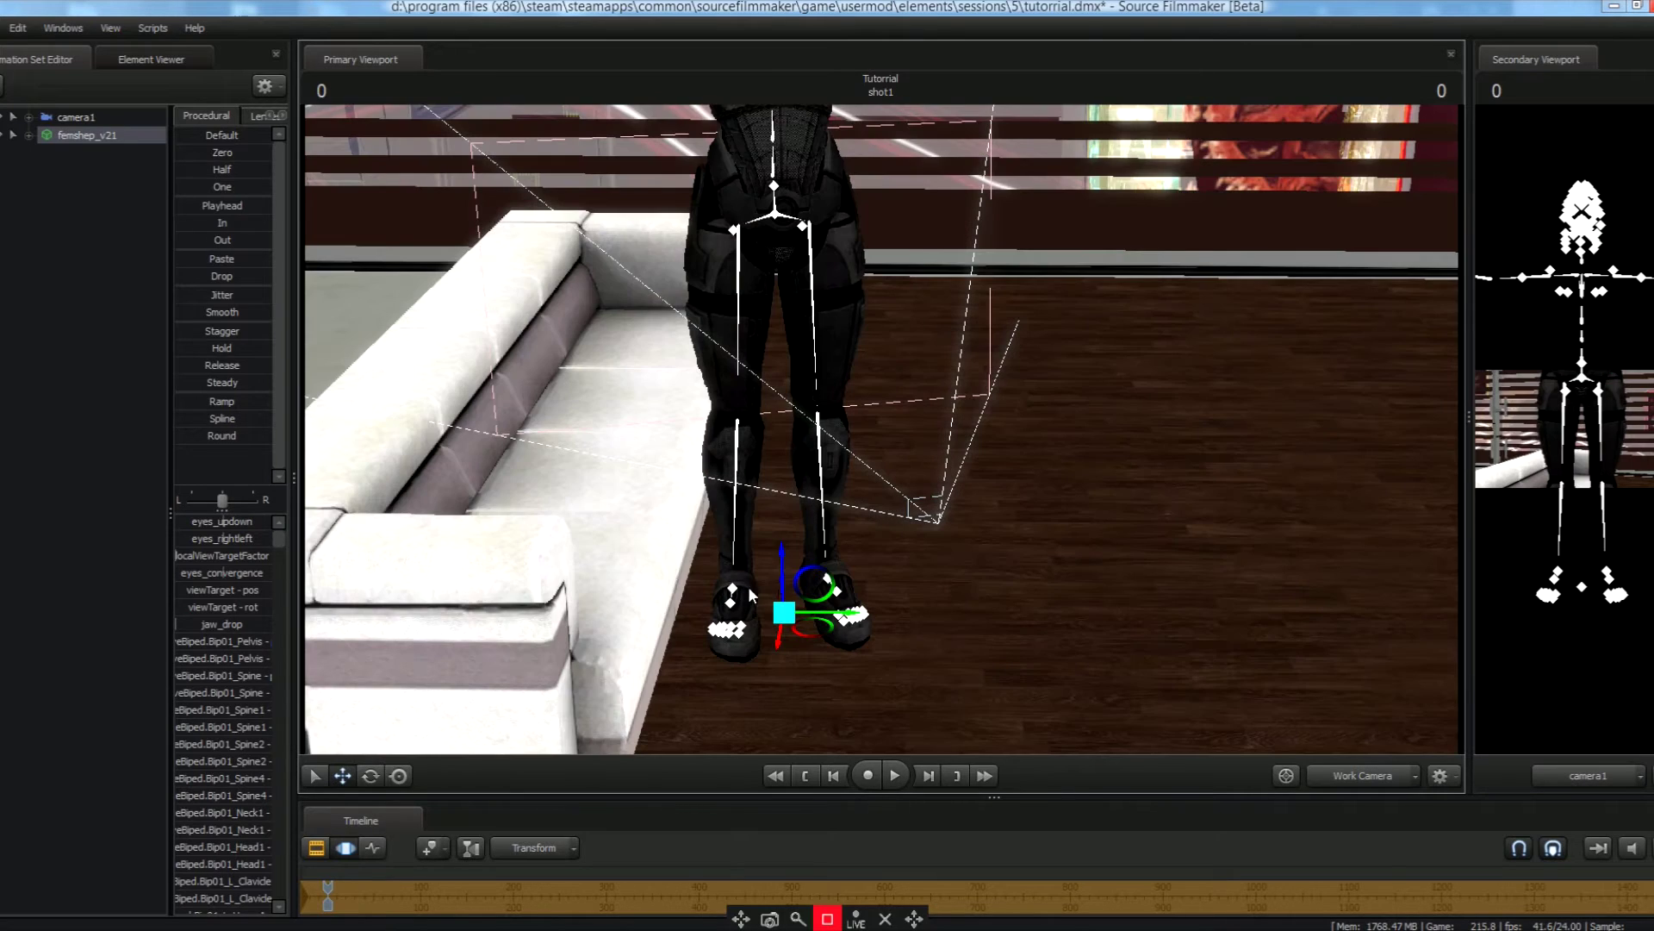
Move the femshep model across the floor and onto the far end of the sofa seat near the armrest.
left_click_drag(783, 576, 869, 535)
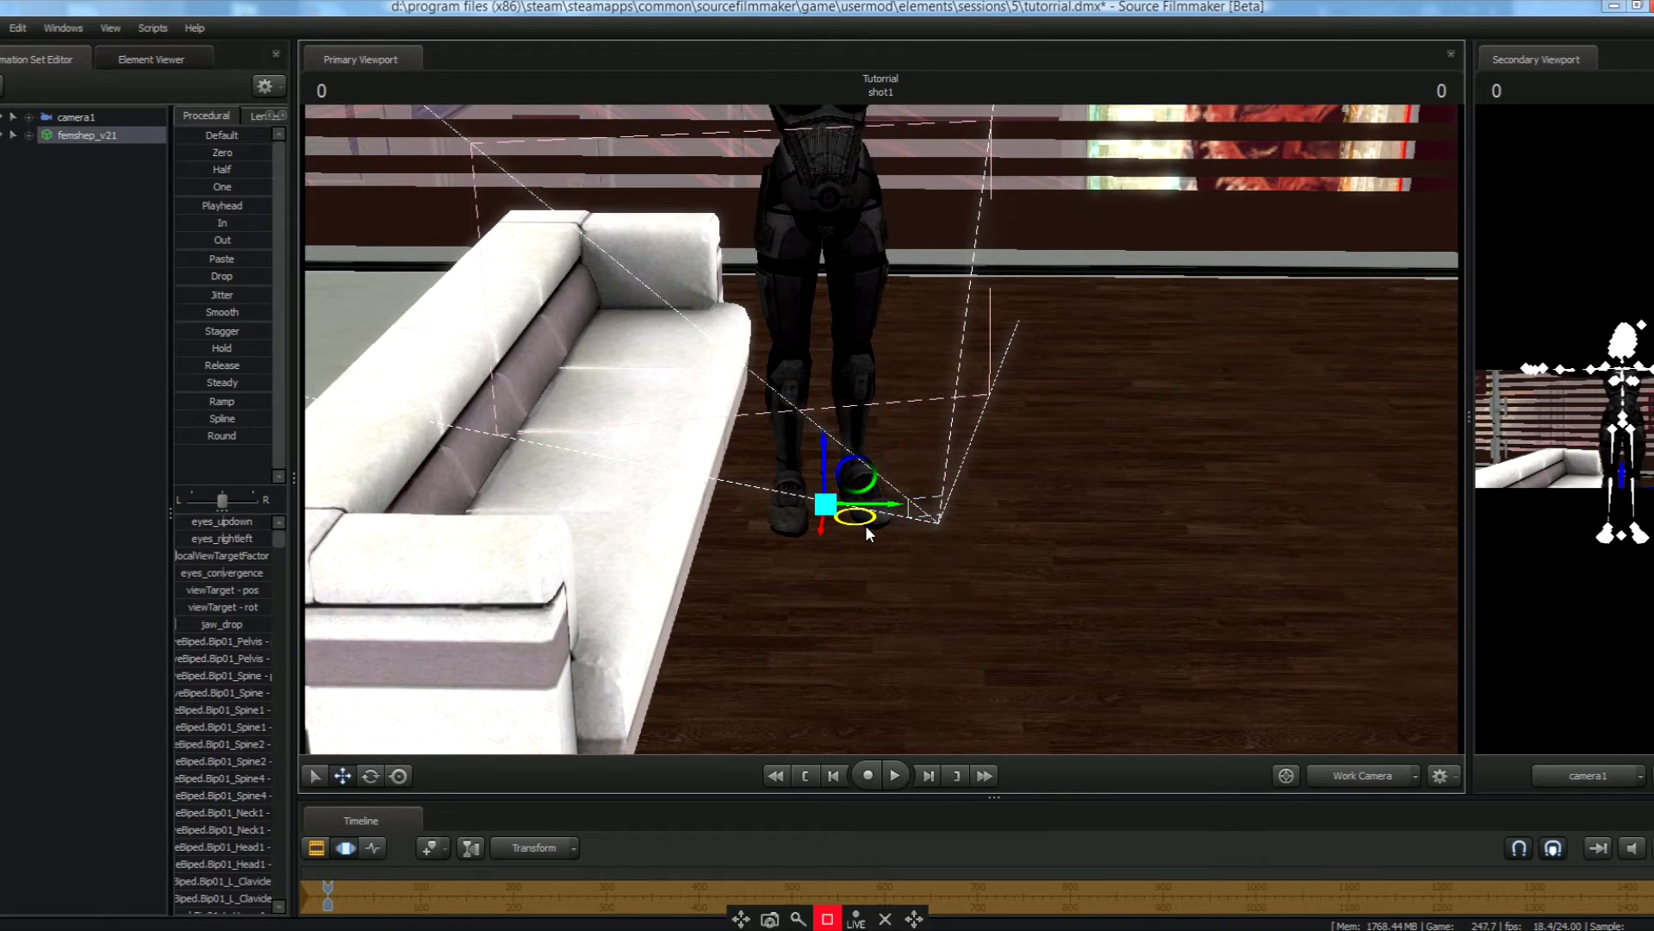
left_click_drag(827, 468, 825, 515)
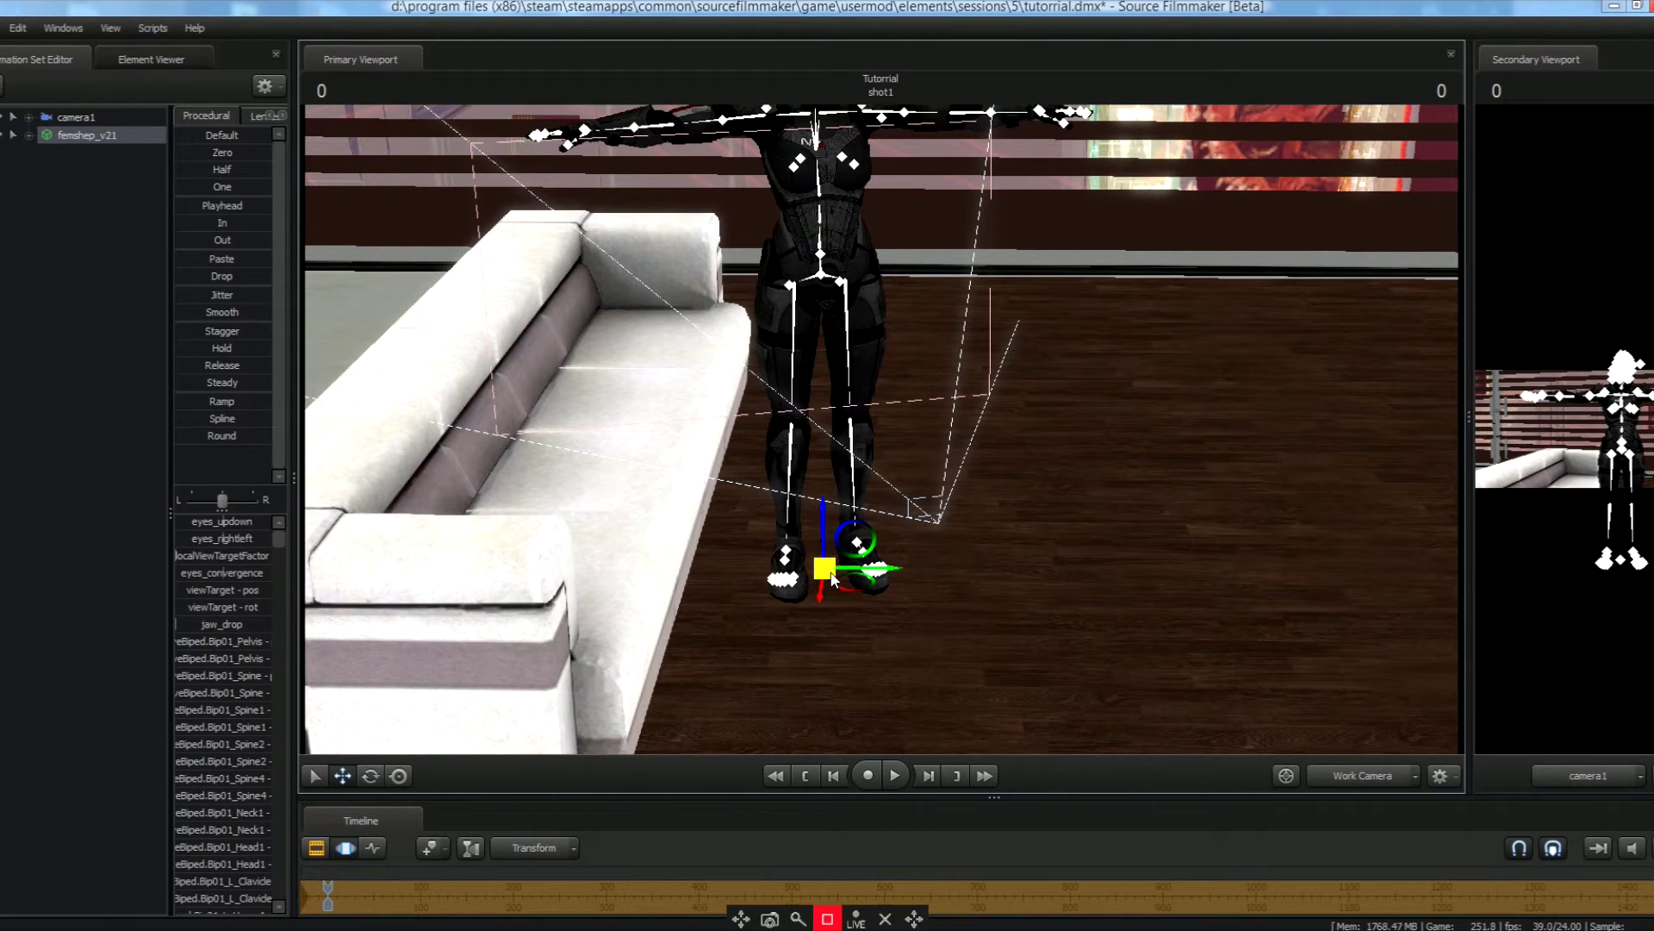
left_click_drag(830, 601, 838, 473)
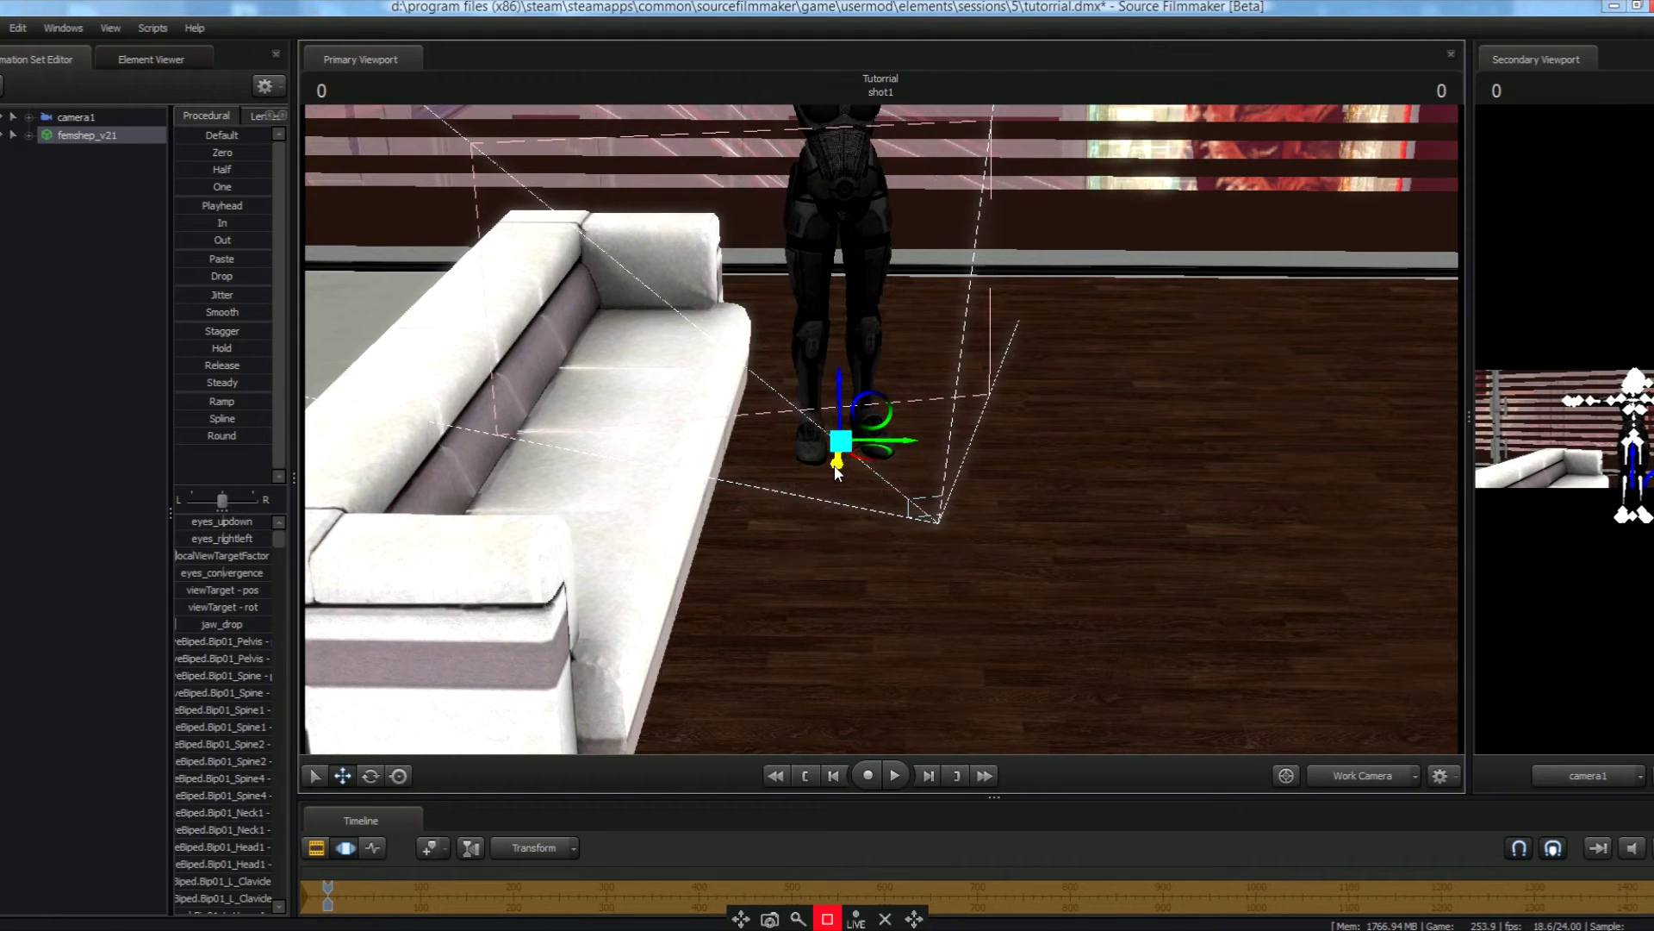
left_click_drag(914, 410, 739, 410)
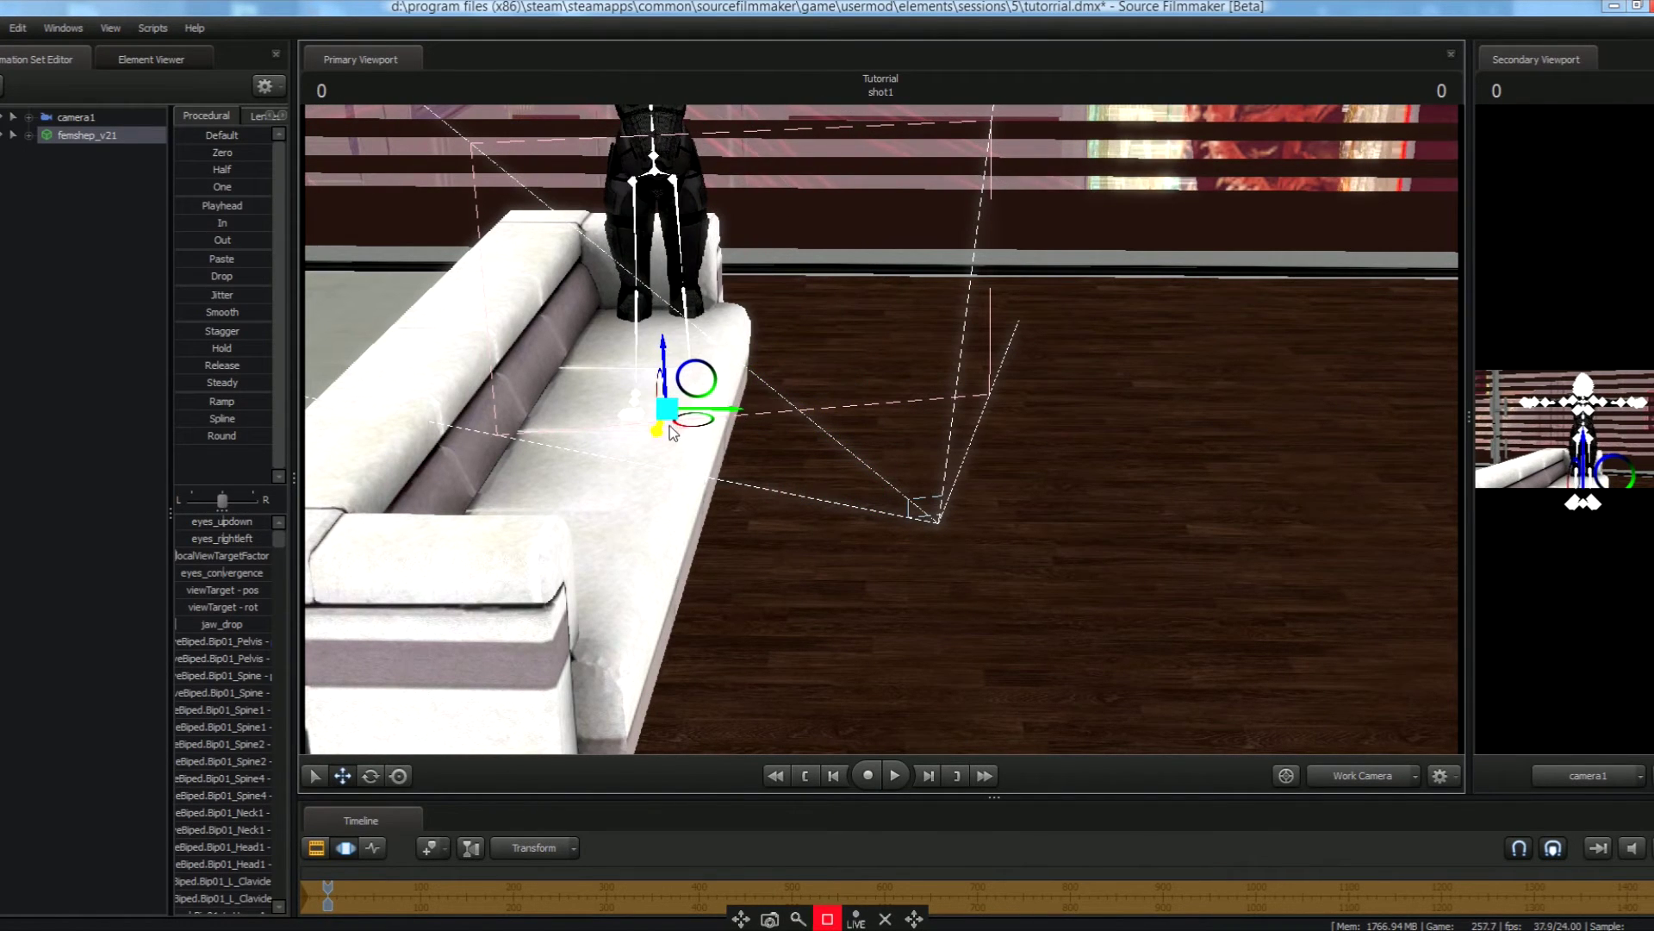
left_click_drag(713, 422, 702, 417)
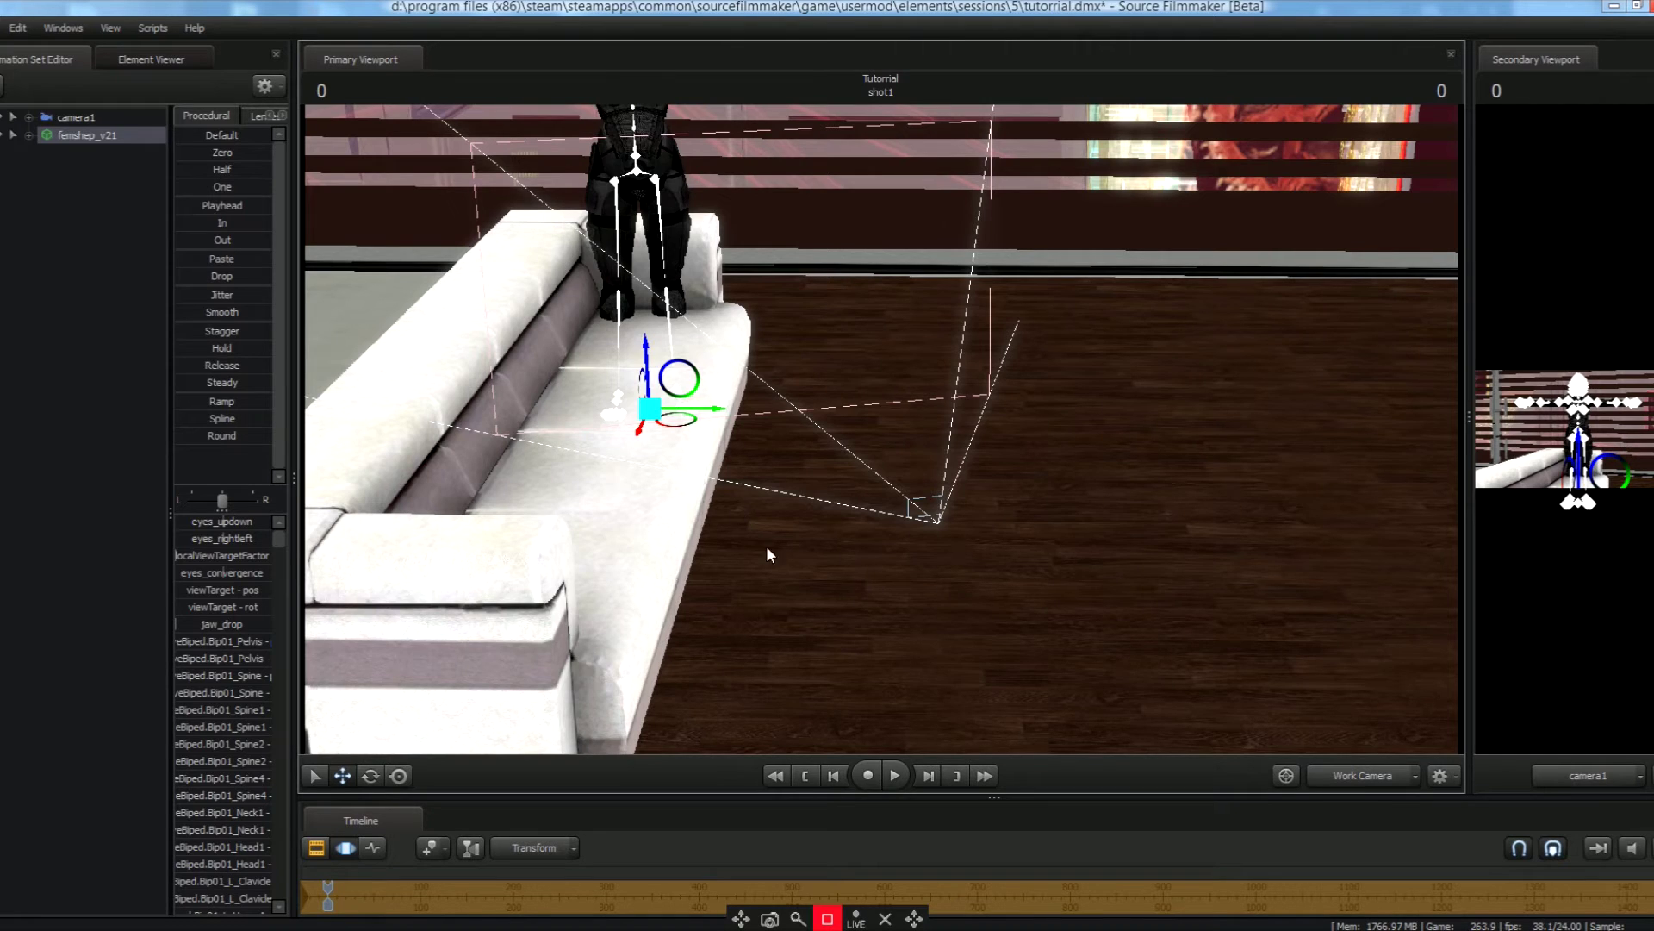
Check the model's placement through camera1, return to the work camera, and lower the model further into the sofa.
middle_click_drag(770, 554, 1303, 553)
left_click(1368, 774)
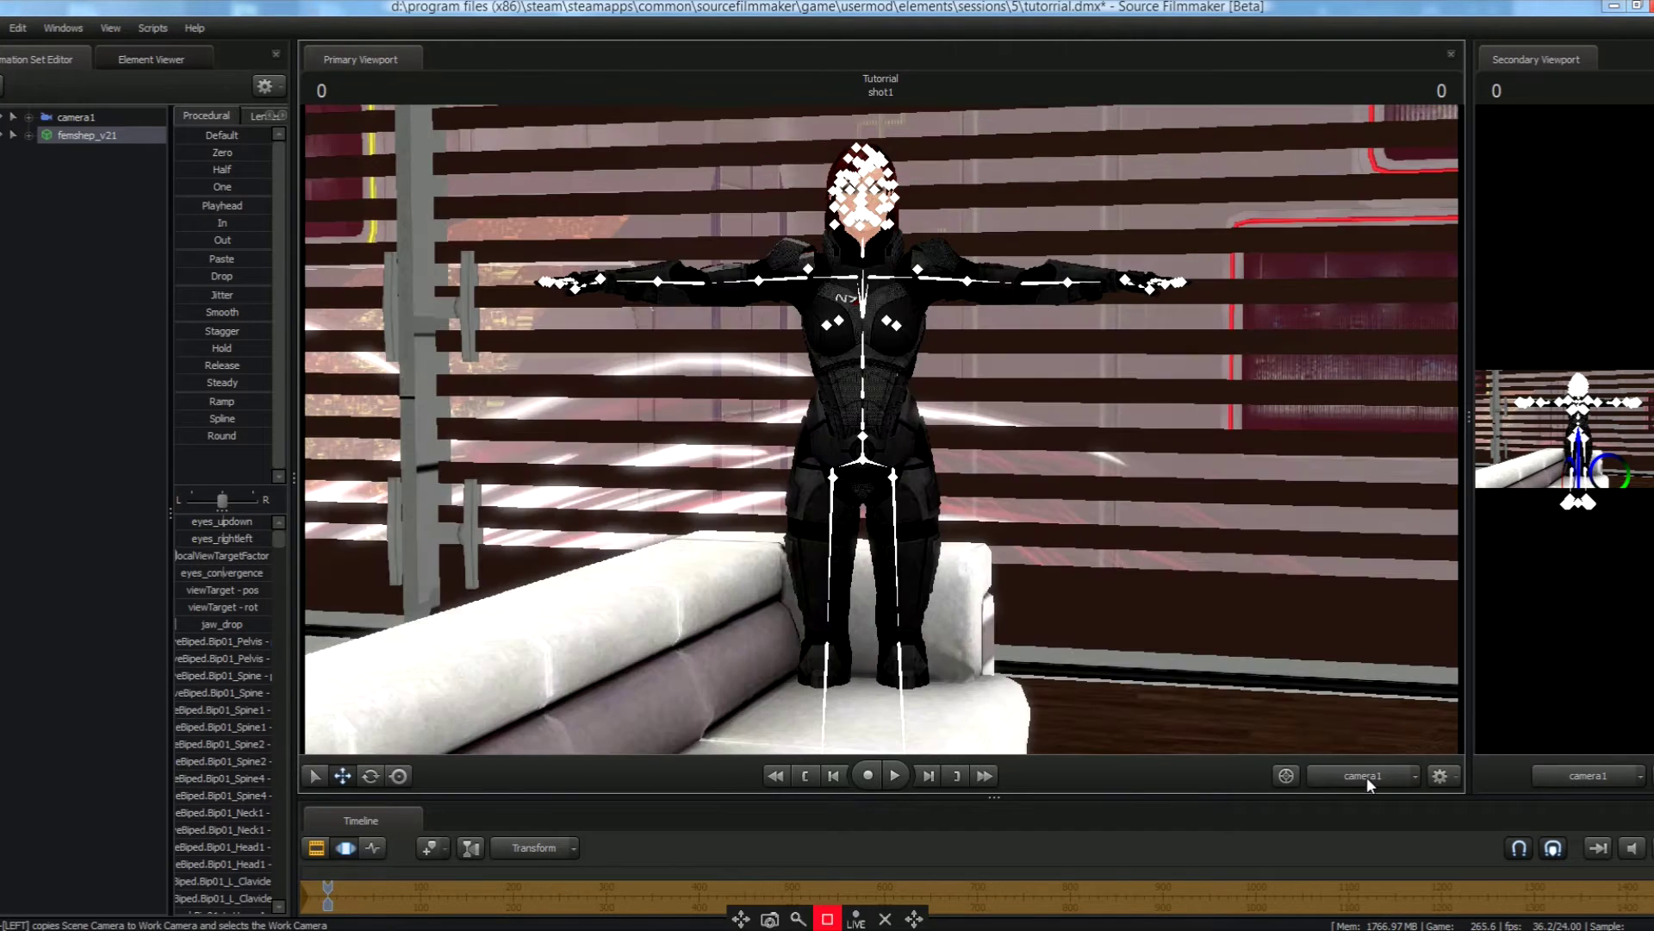
left_click(1347, 774)
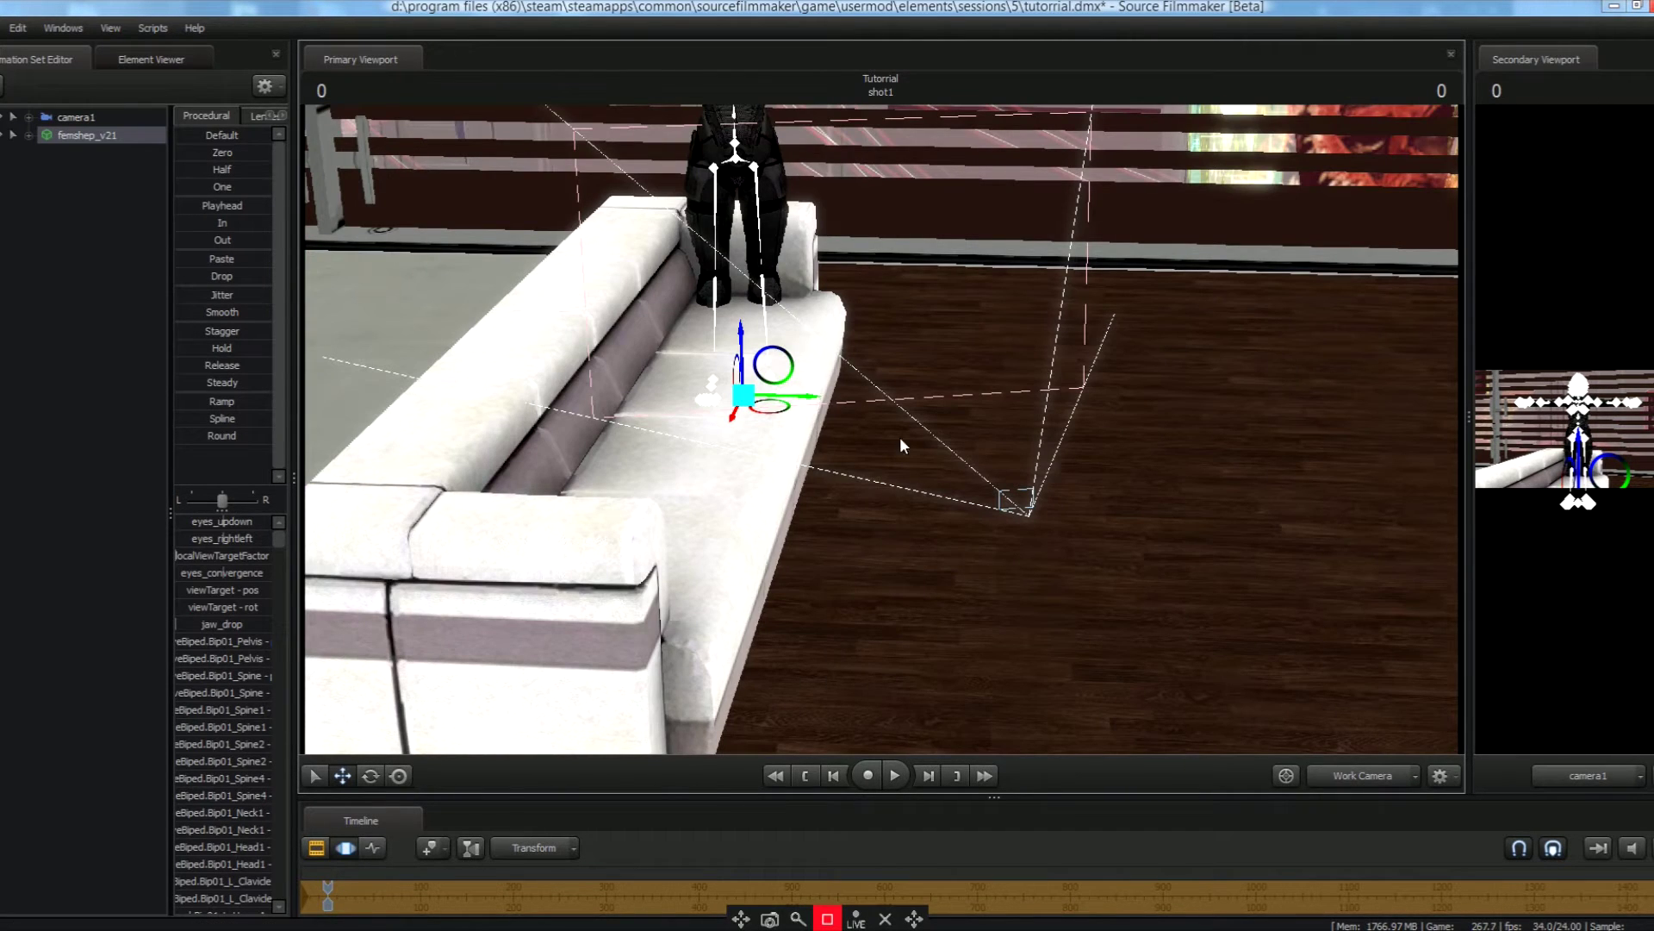
left_click_drag(750, 355, 764, 414)
Fly the work camera in close to frame the model's torso and legs above the sofa seat.
left_click_drag(980, 660, 896, 558)
key("w")
key("s")
key("w")
key("a")
key("s")
key("d")
key("w")
key("d")
left_click_drag(884, 438, 882, 430)
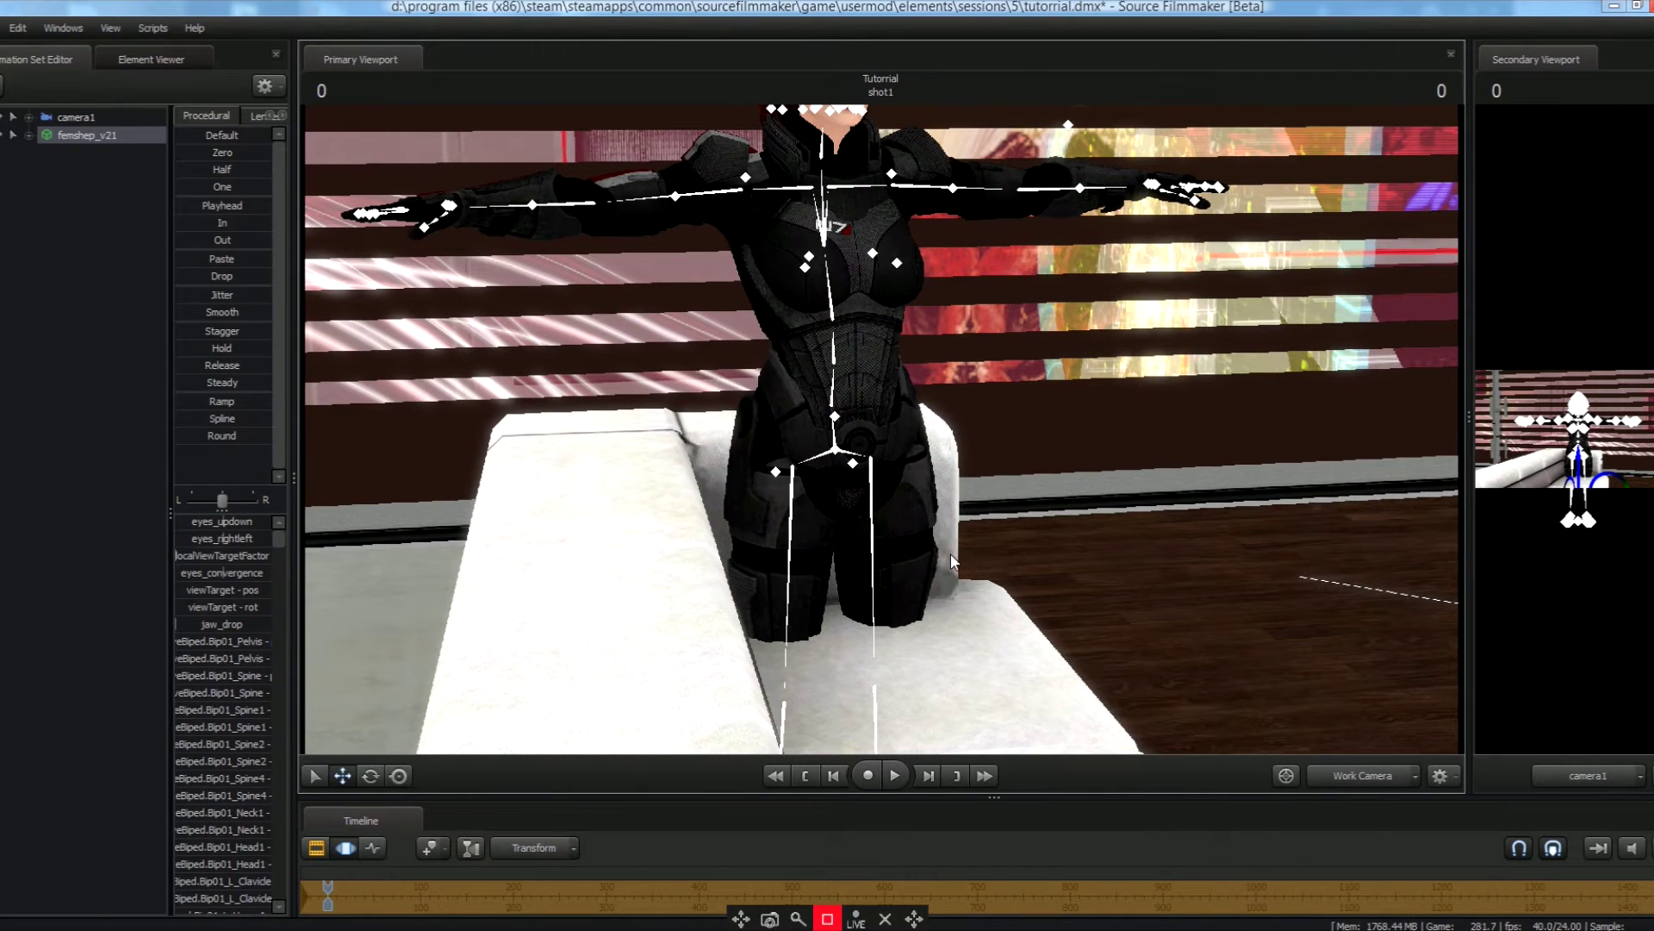
Rotate the model's left thigh bone up and outward over the seat, and bend the left calf down at the knee.
left_click(874, 508)
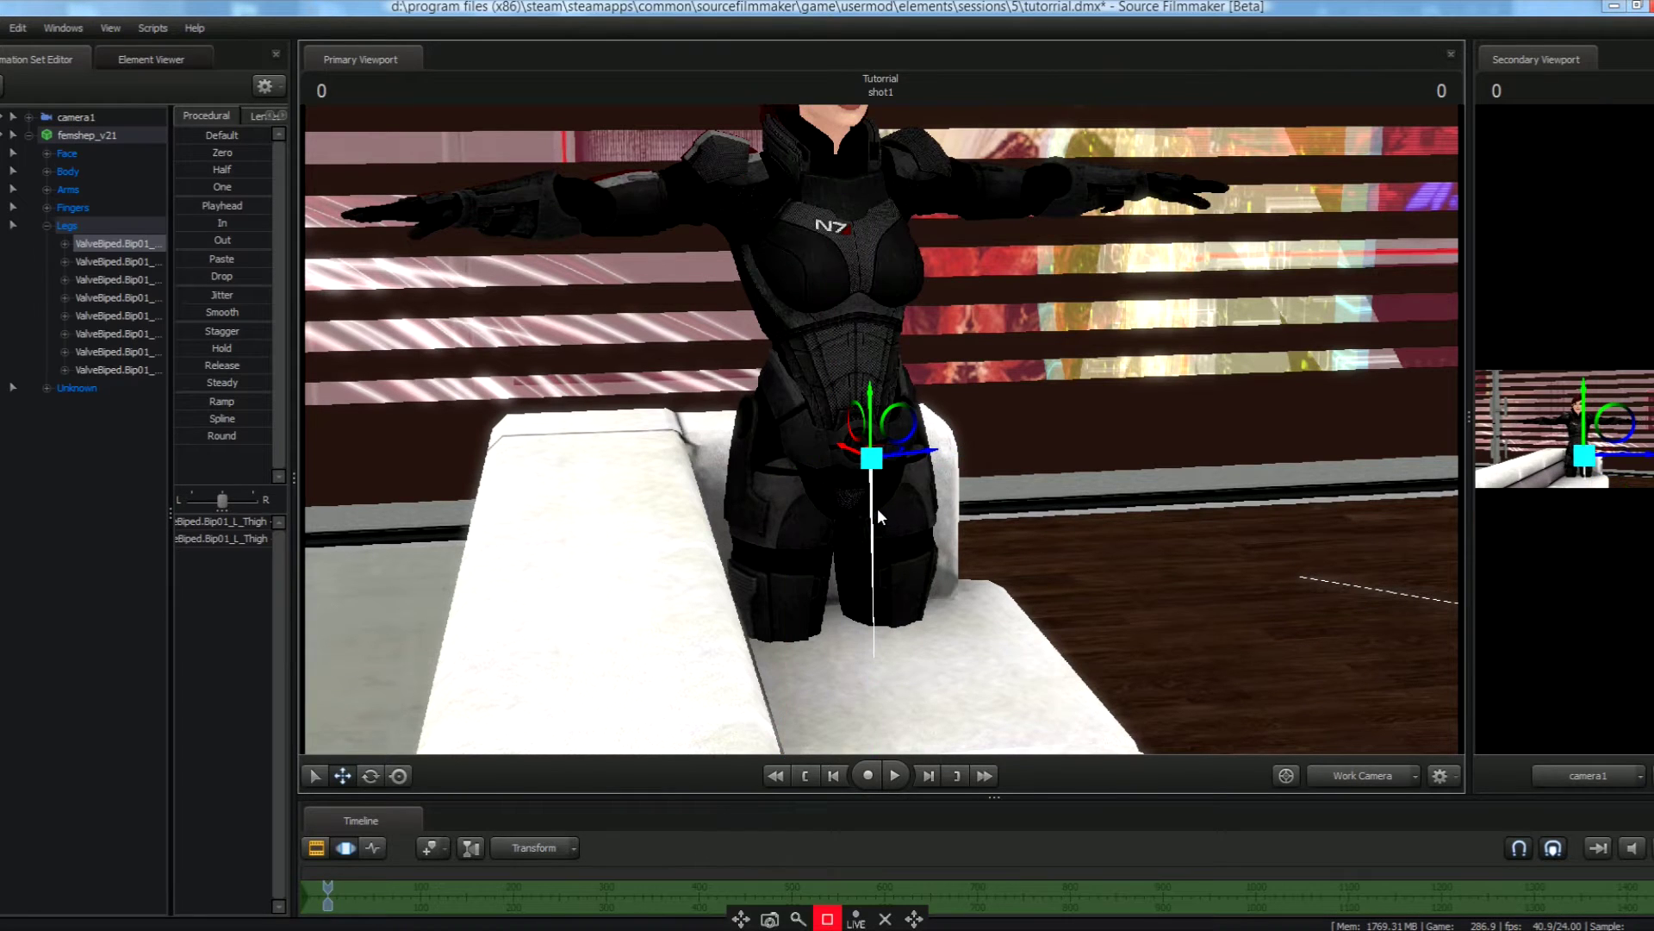
left_click(362, 777)
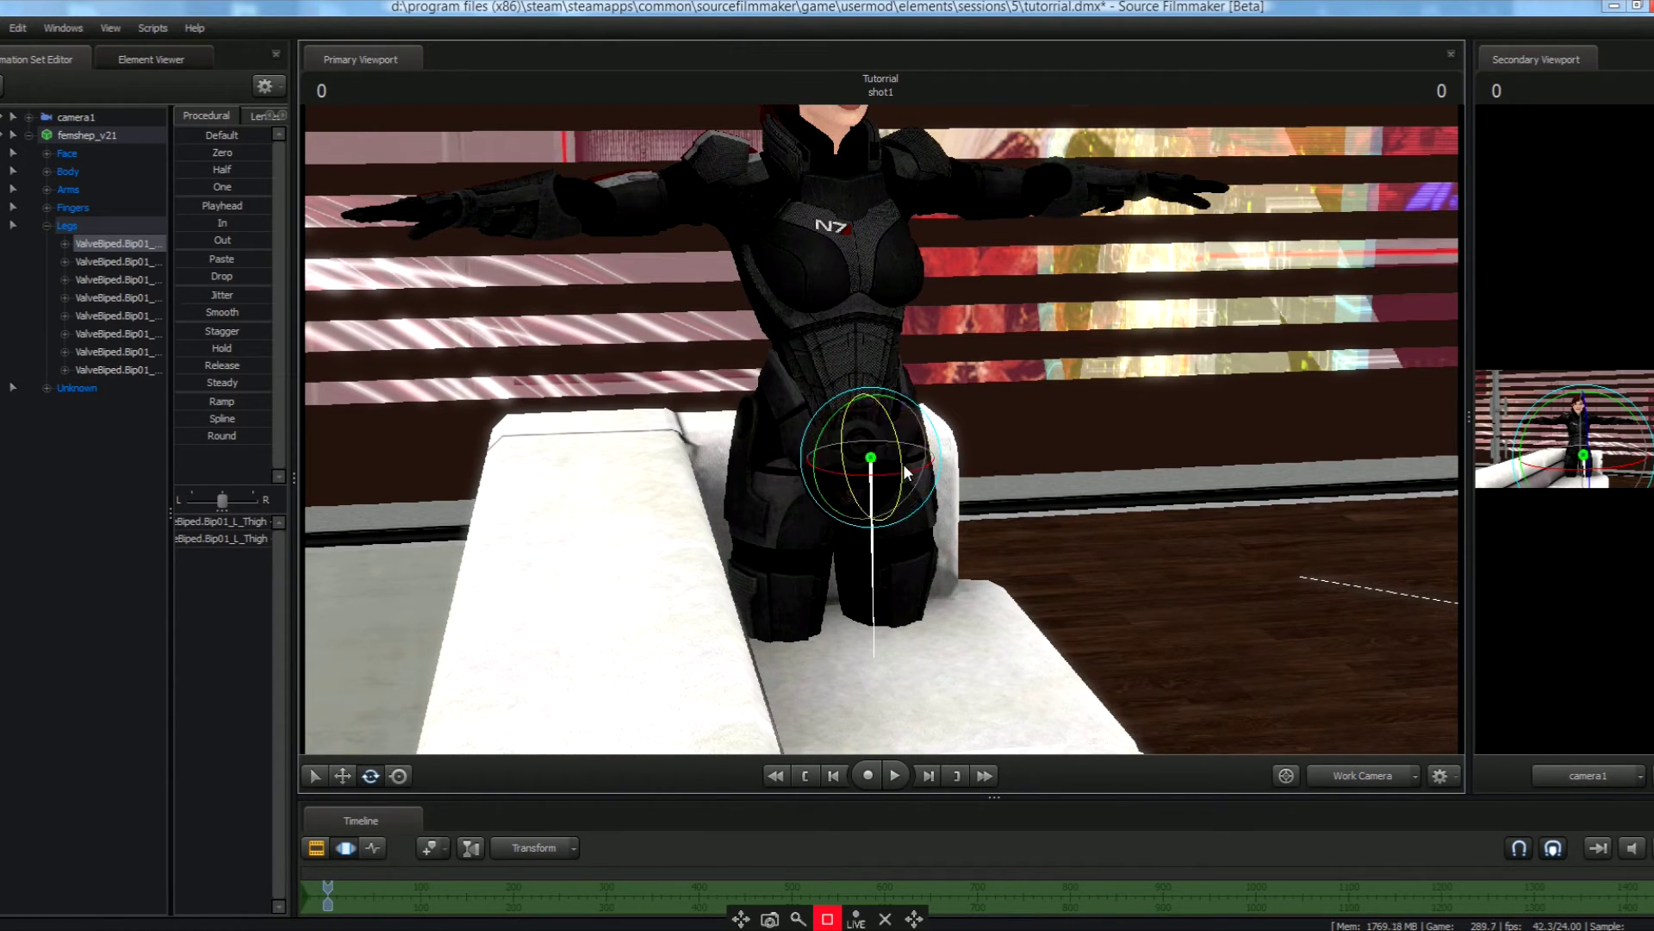
mouse_move(903, 463)
left_mouse_down()
mouse_move(867, 362)
mouse_move(896, 458)
mouse_move(920, 457)
left_mouse_up()
left_click(1125, 527)
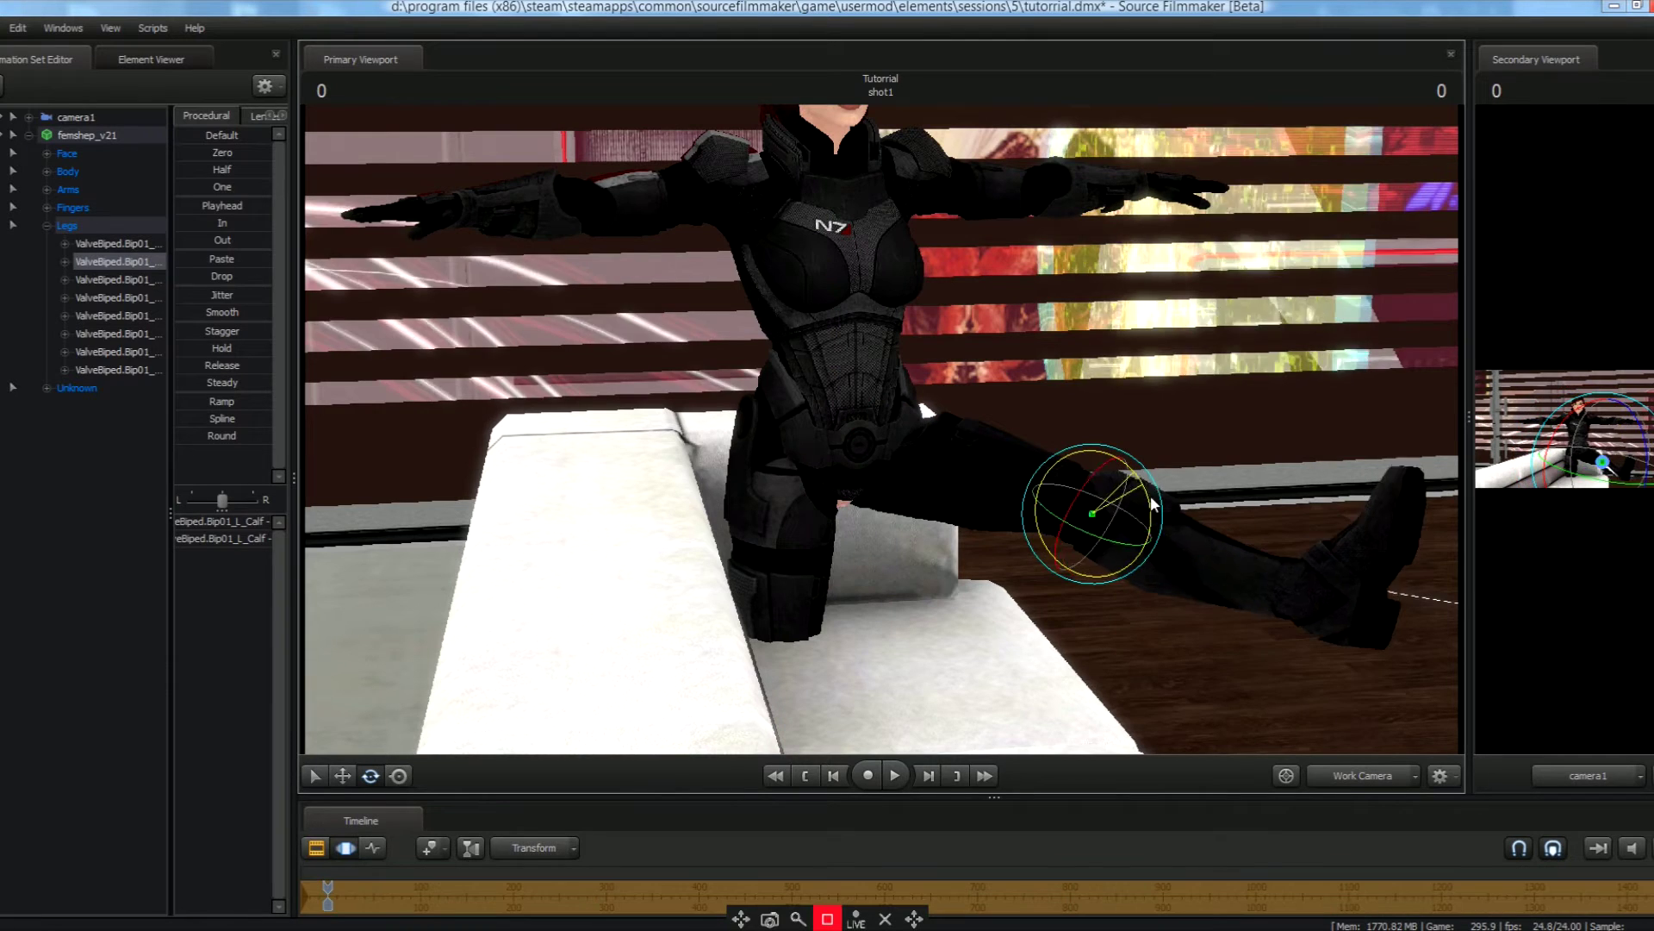
left_click_drag(1153, 505, 1117, 544)
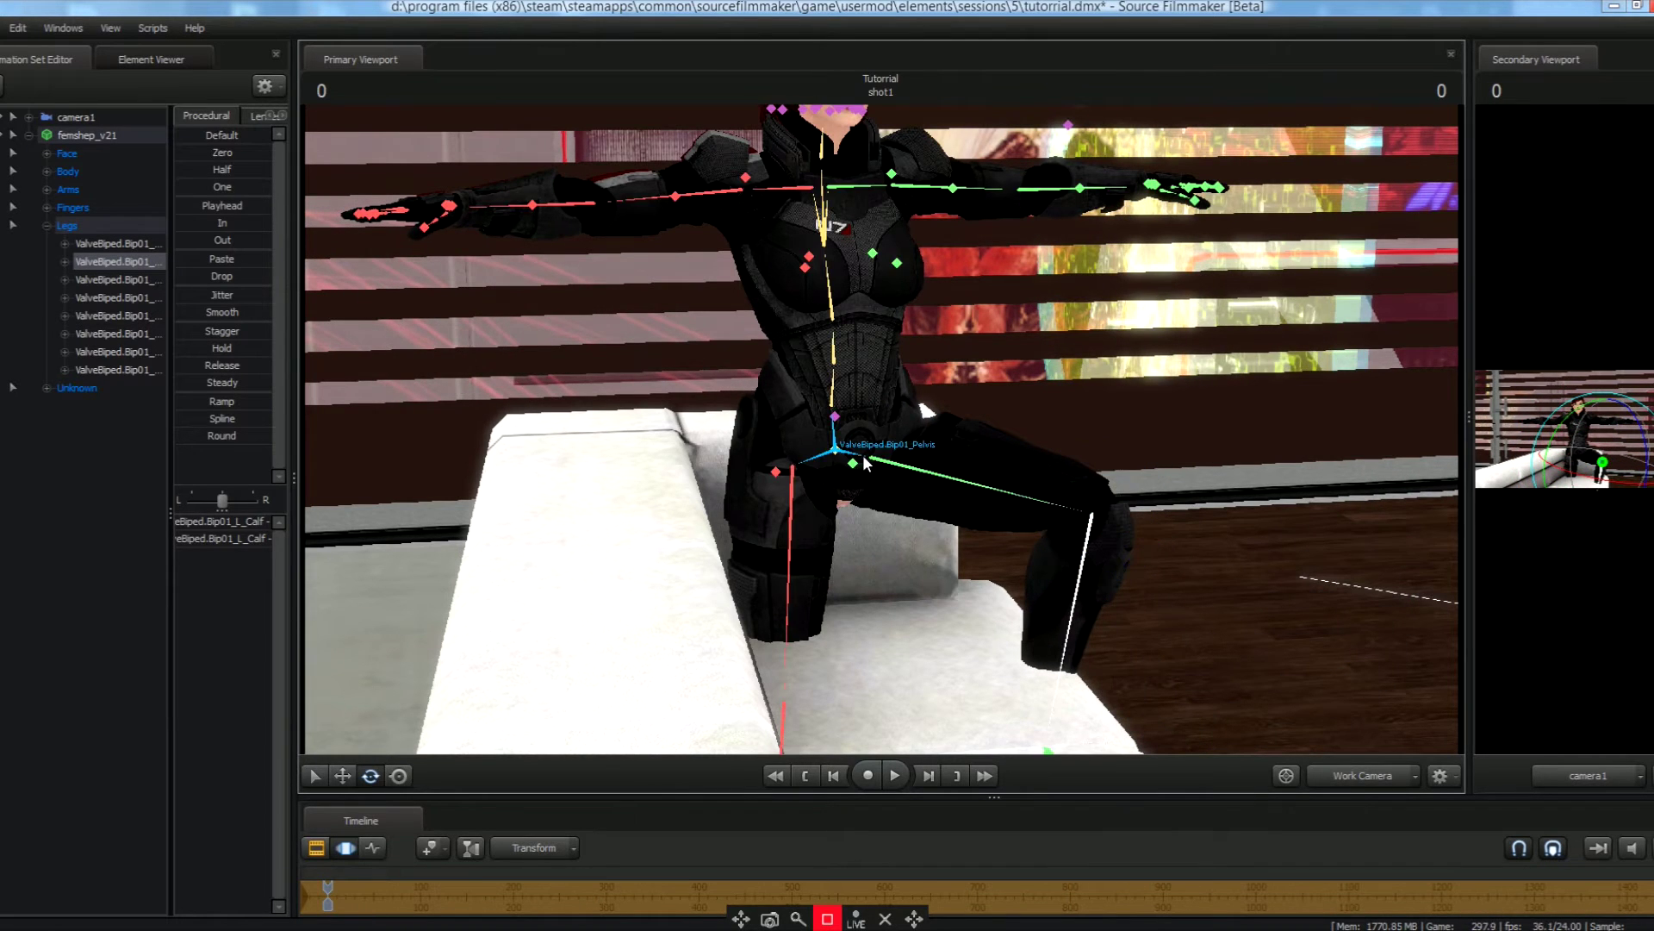
Try rotating the model's pelvis bone to lean the body back and moving it downward, and undo these changes.
left_click(865, 465)
left_click_drag(871, 457, 866, 421)
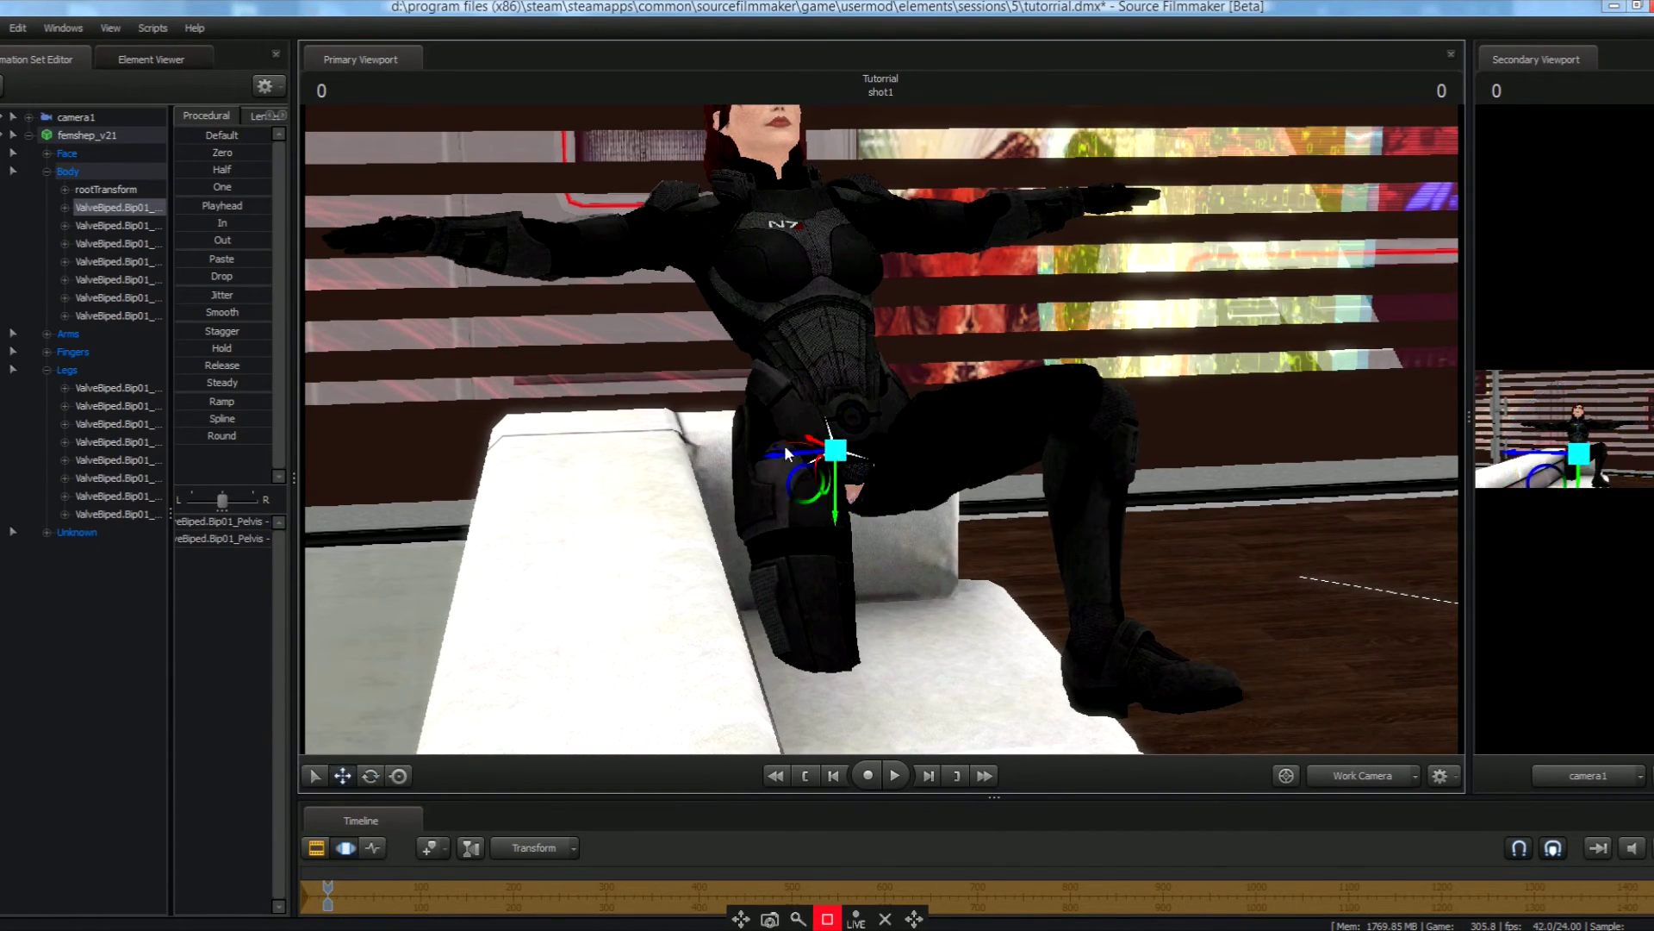
left_click_drag(840, 504, 838, 555)
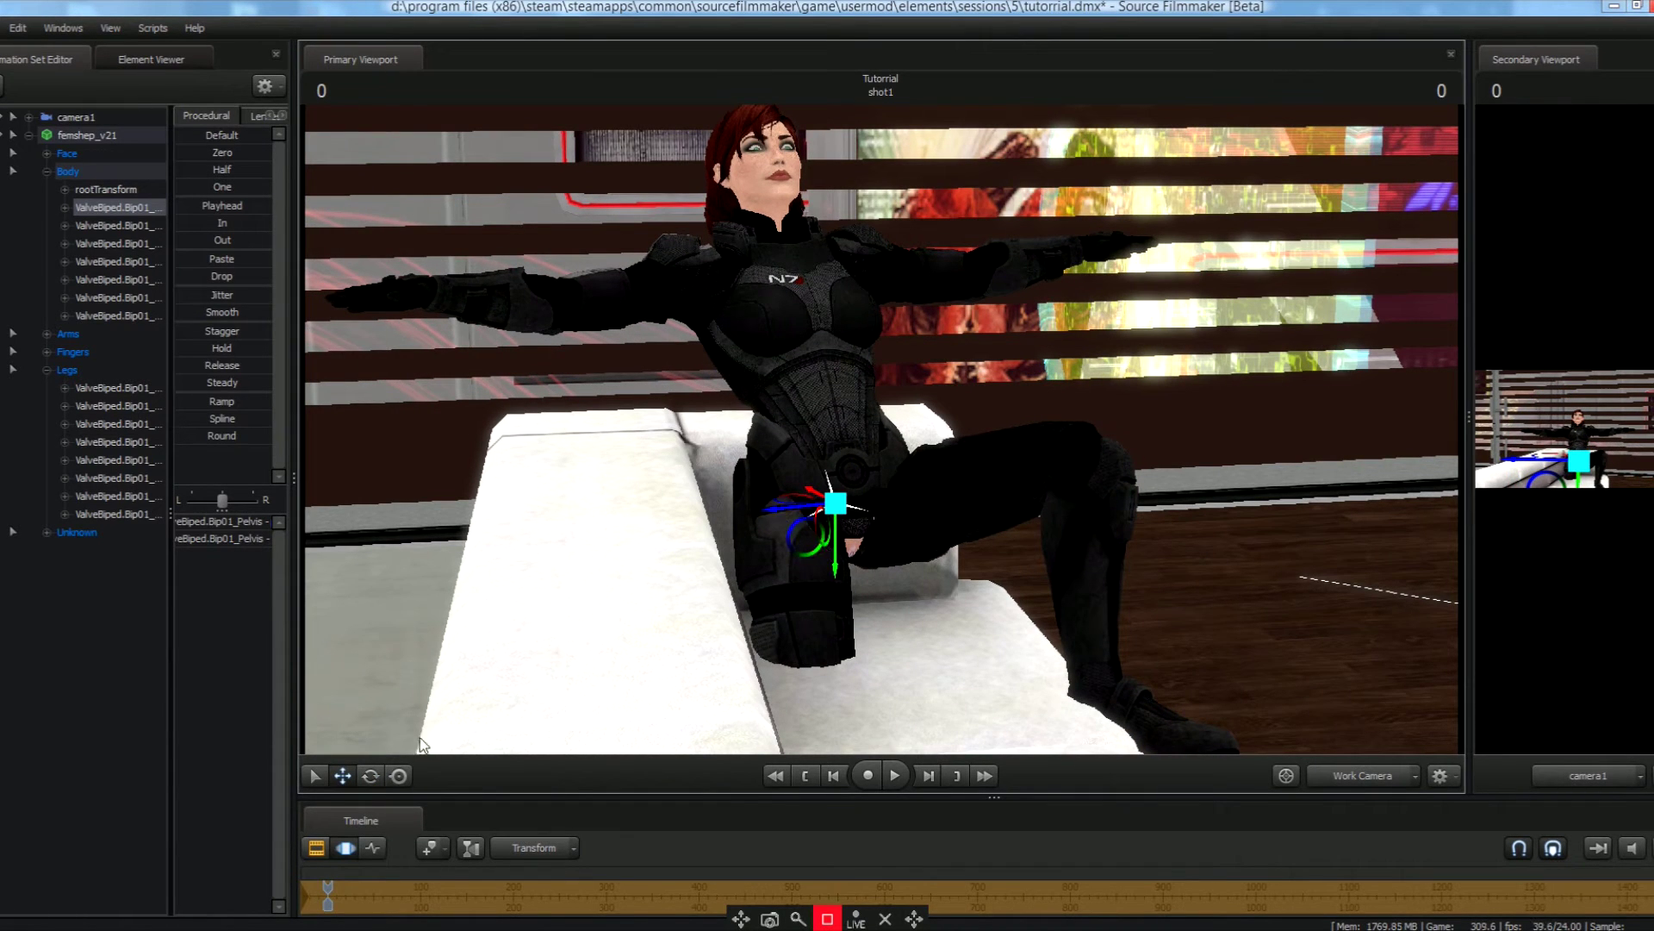
key("ctrl+z")
key("ctrl+z")
key("ctrl+z")
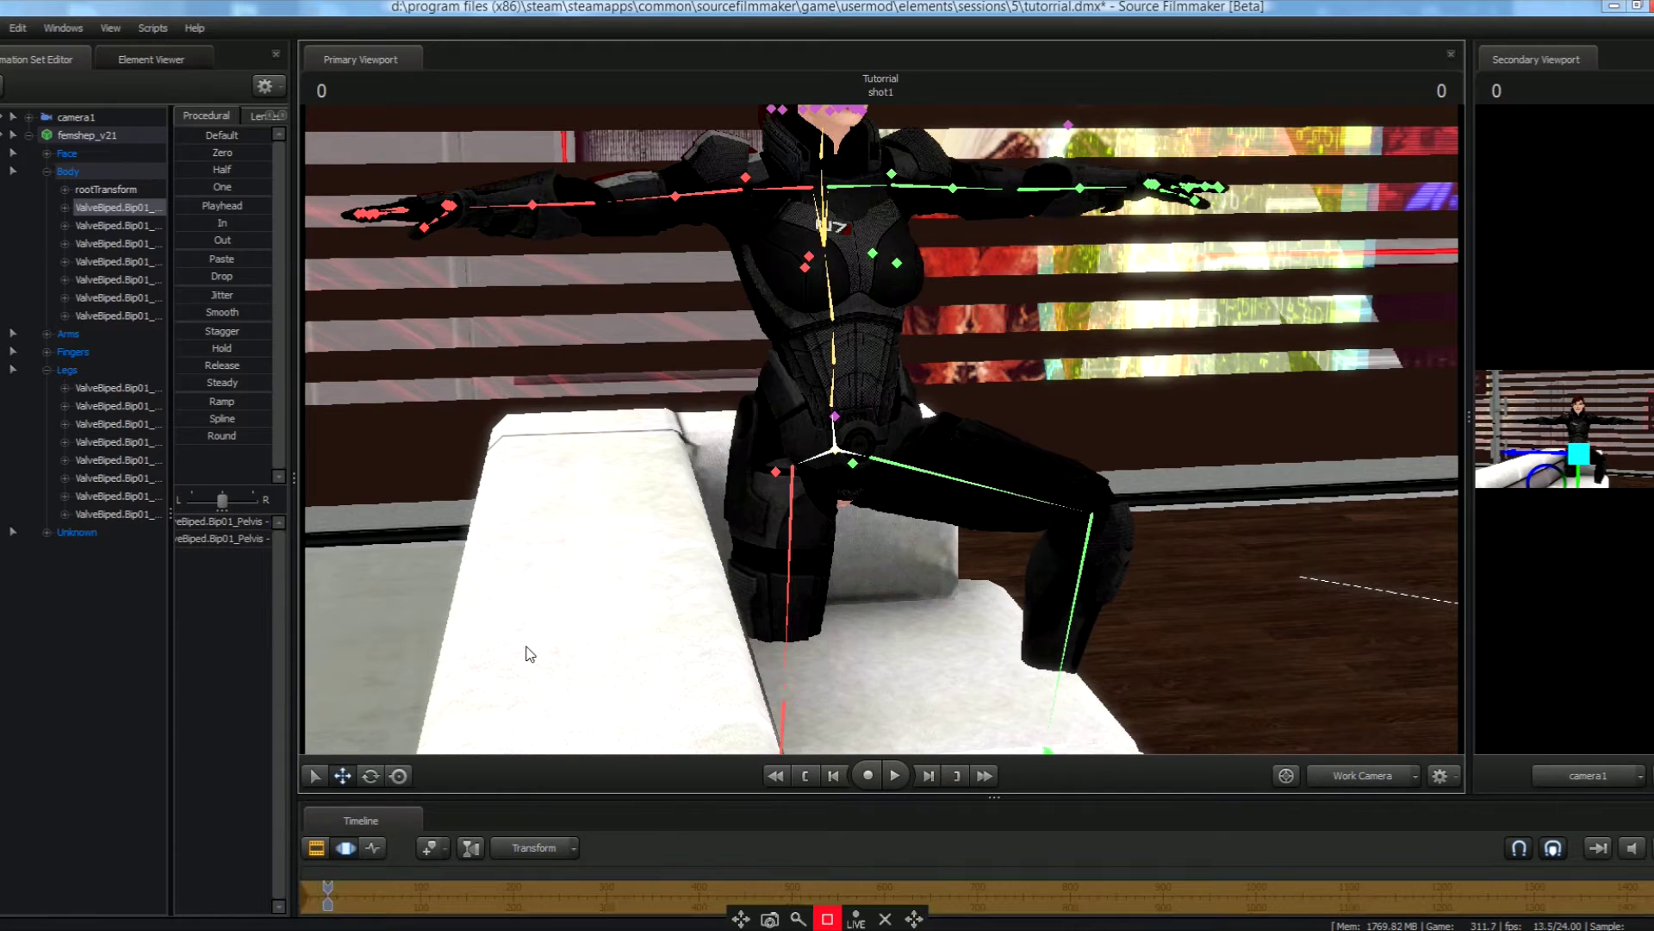
Select the model's left thigh bone again and readjust its angle with the Rotate tool.
left_click(909, 471)
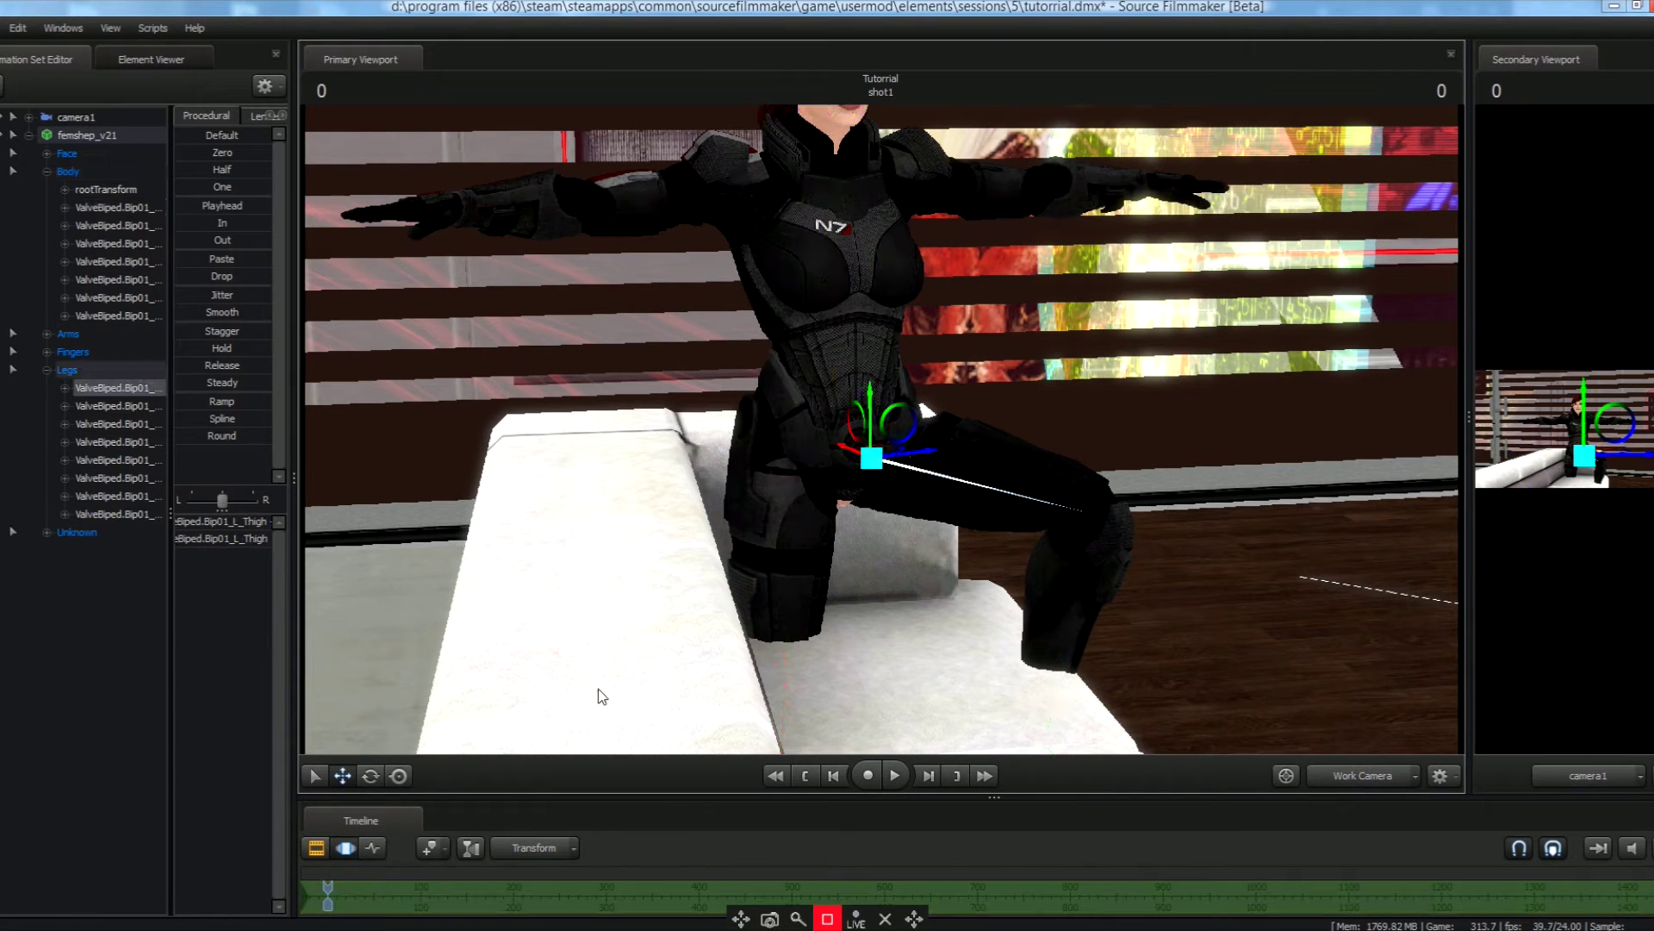
left_click(371, 776)
left_click_drag(929, 453, 916, 505)
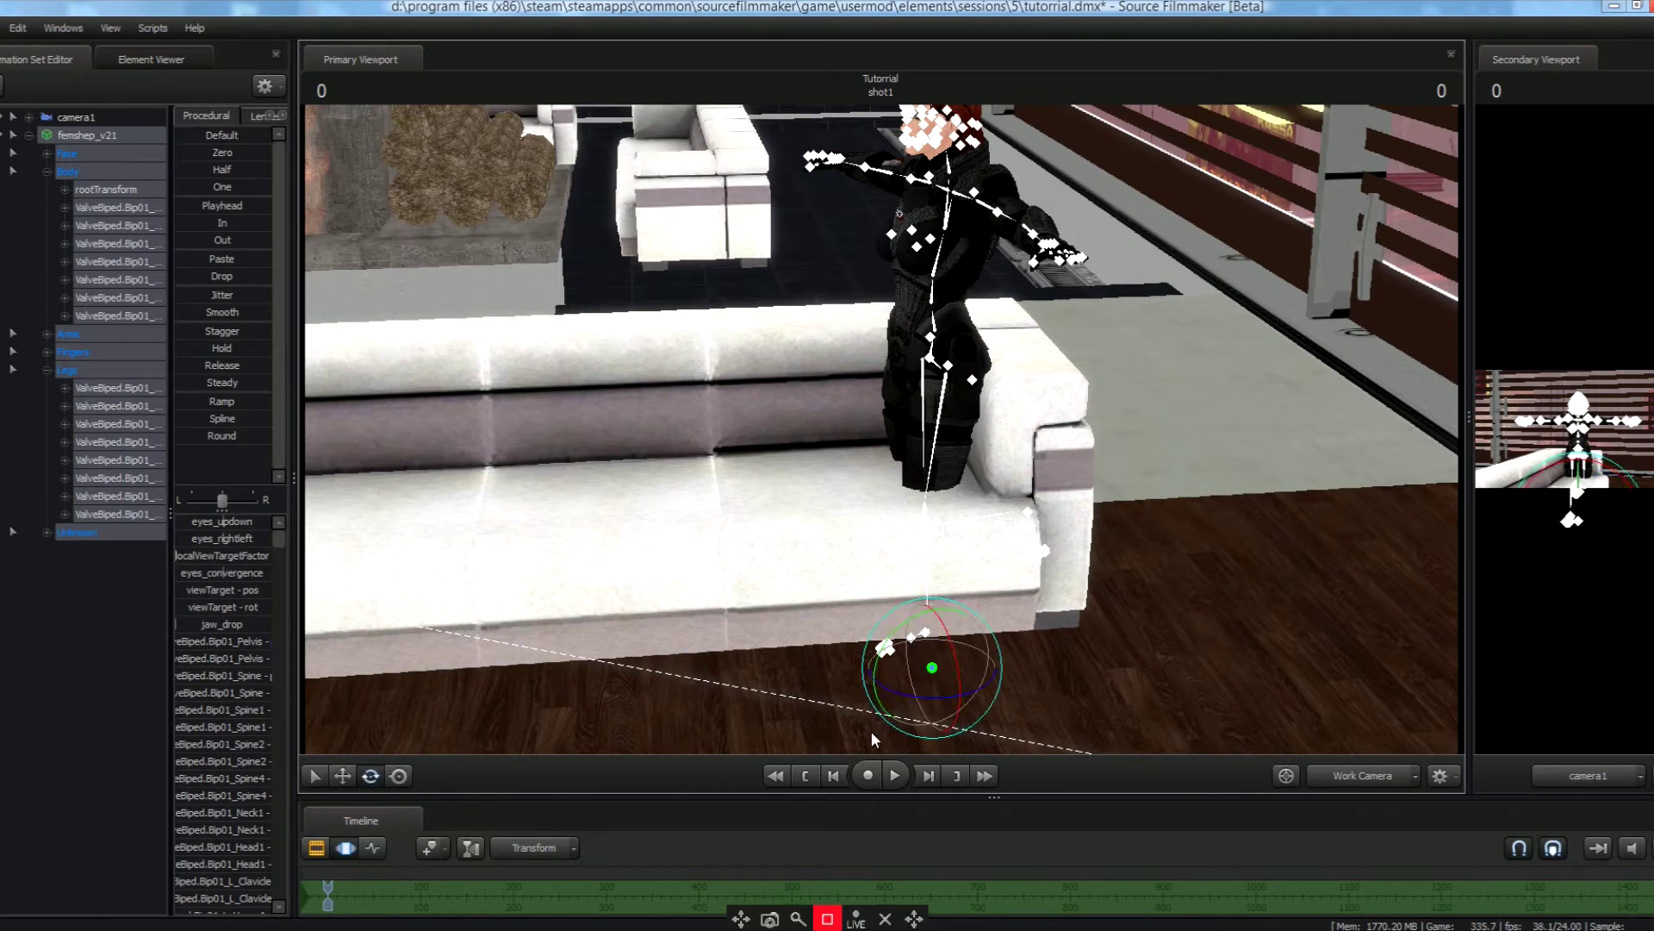
Rotate the whole femshep model into a lying position and move it onto the sofa seat.
left_click_drag(943, 707, 948, 654)
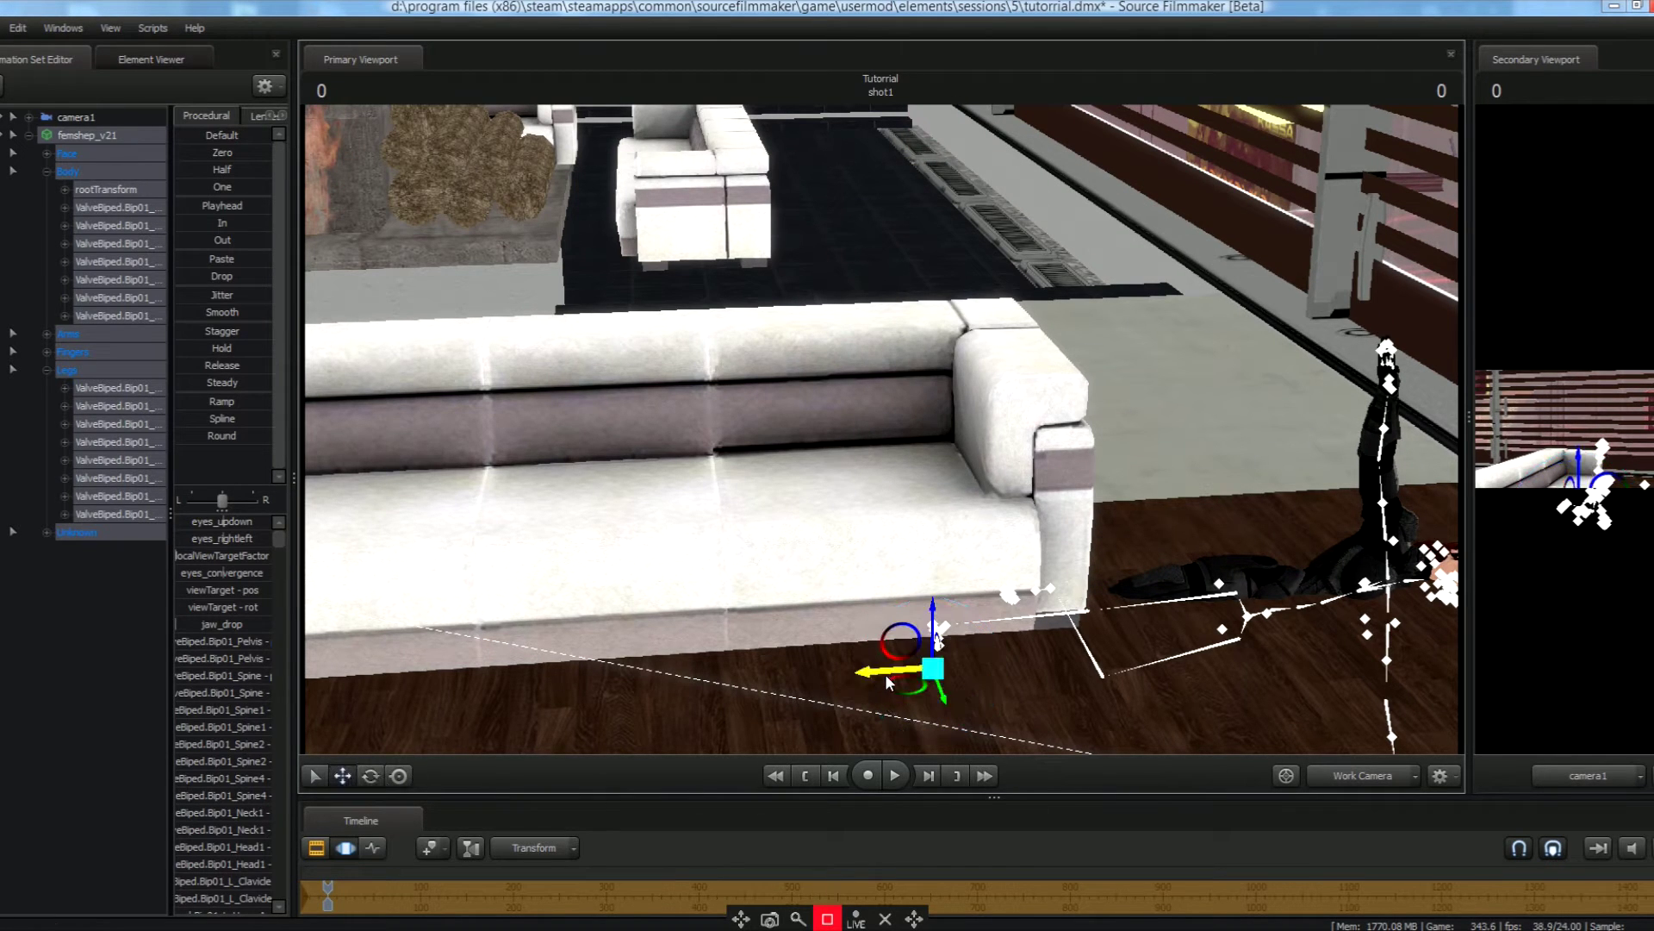
left_click_drag(886, 674, 363, 445)
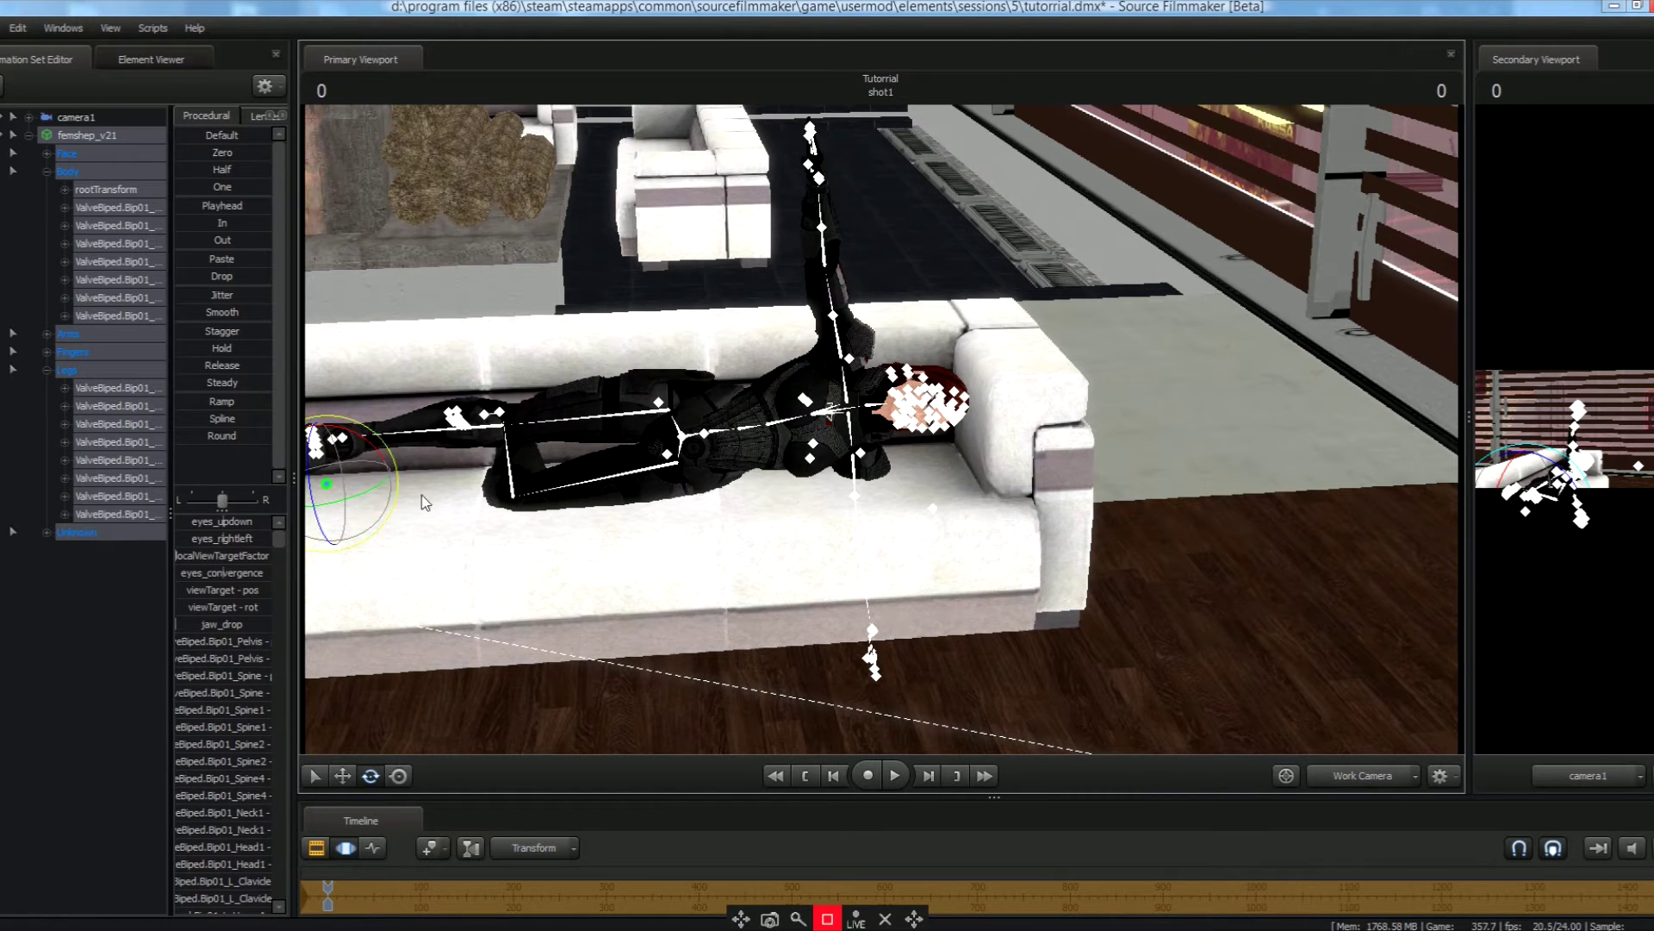
Switch the primary viewport to camera1 and reposition that camera to frame the lying model's torso and head from the front.
left_click(1396, 779)
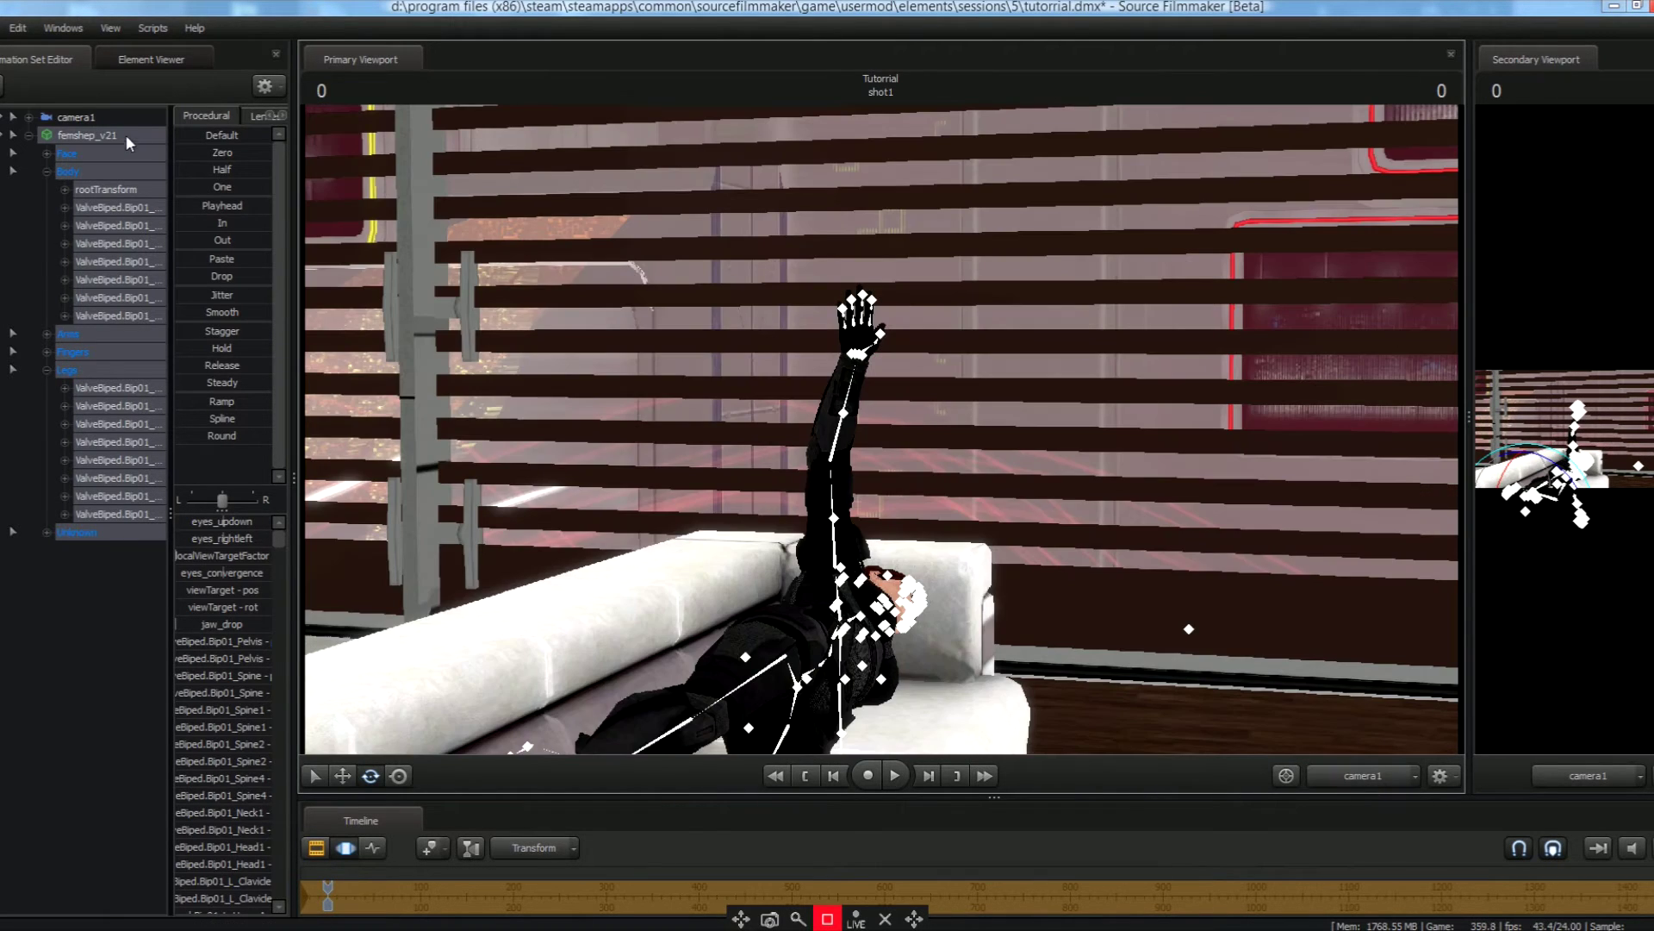
left_click_drag(106, 116, 616, 423)
key("w")
key("s")
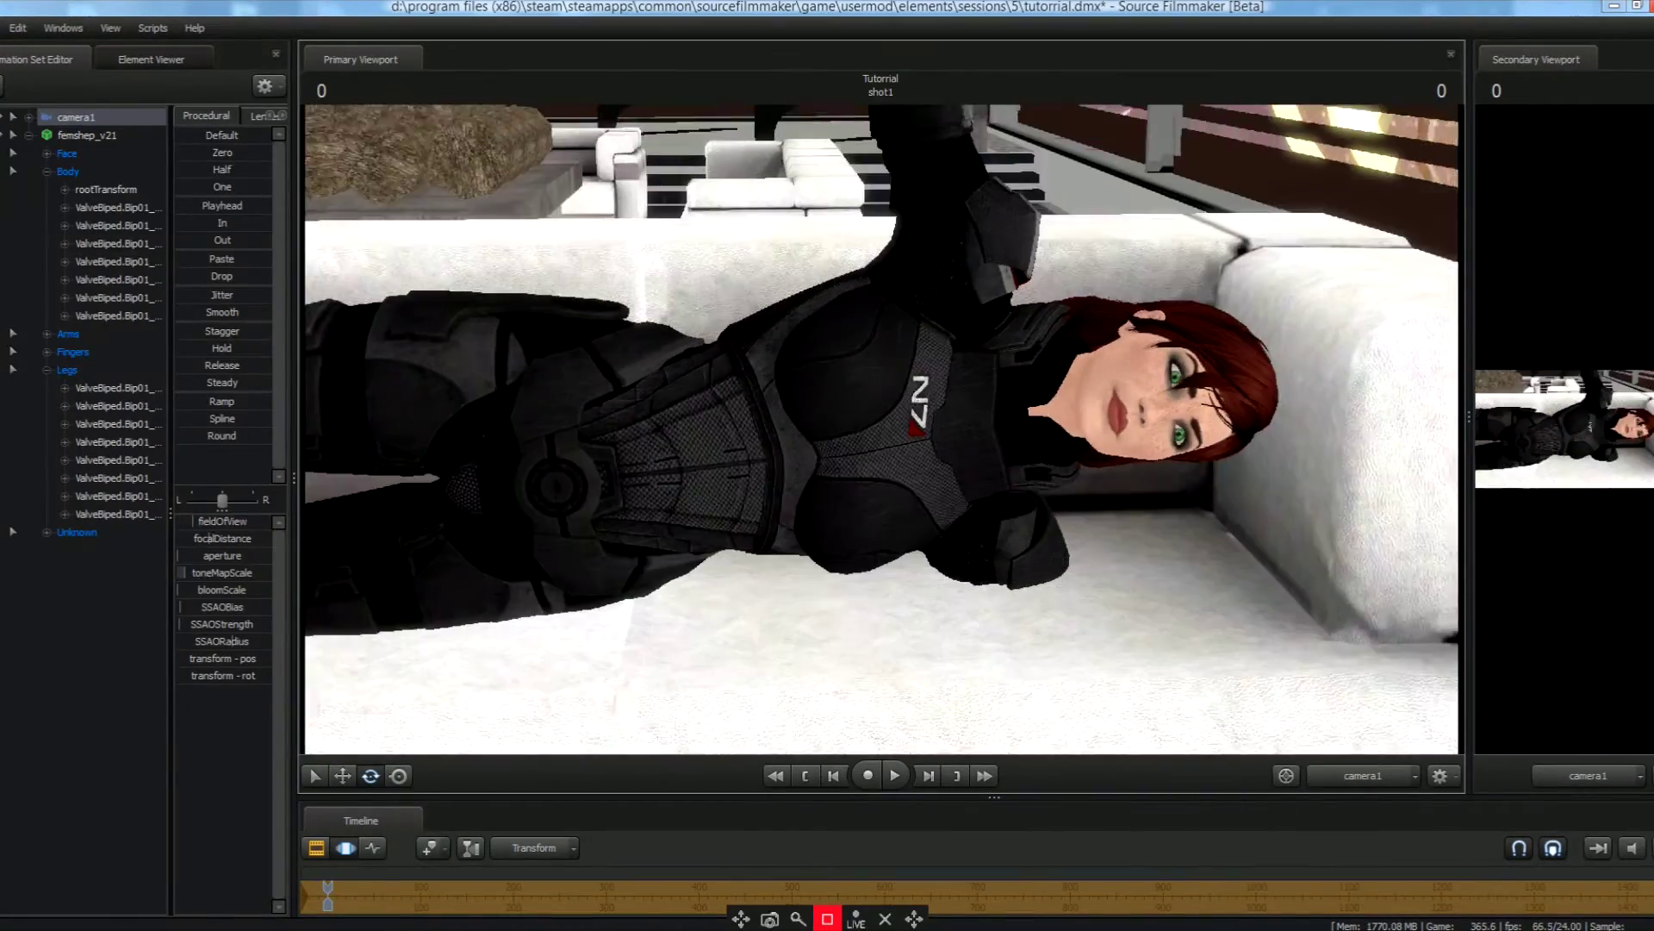
left_click_drag(612, 288, 612, 281)
Rotate the model's lower and middle spine bones to start lifting the upper body off the seat.
key("ctrl")
left_click(748, 526)
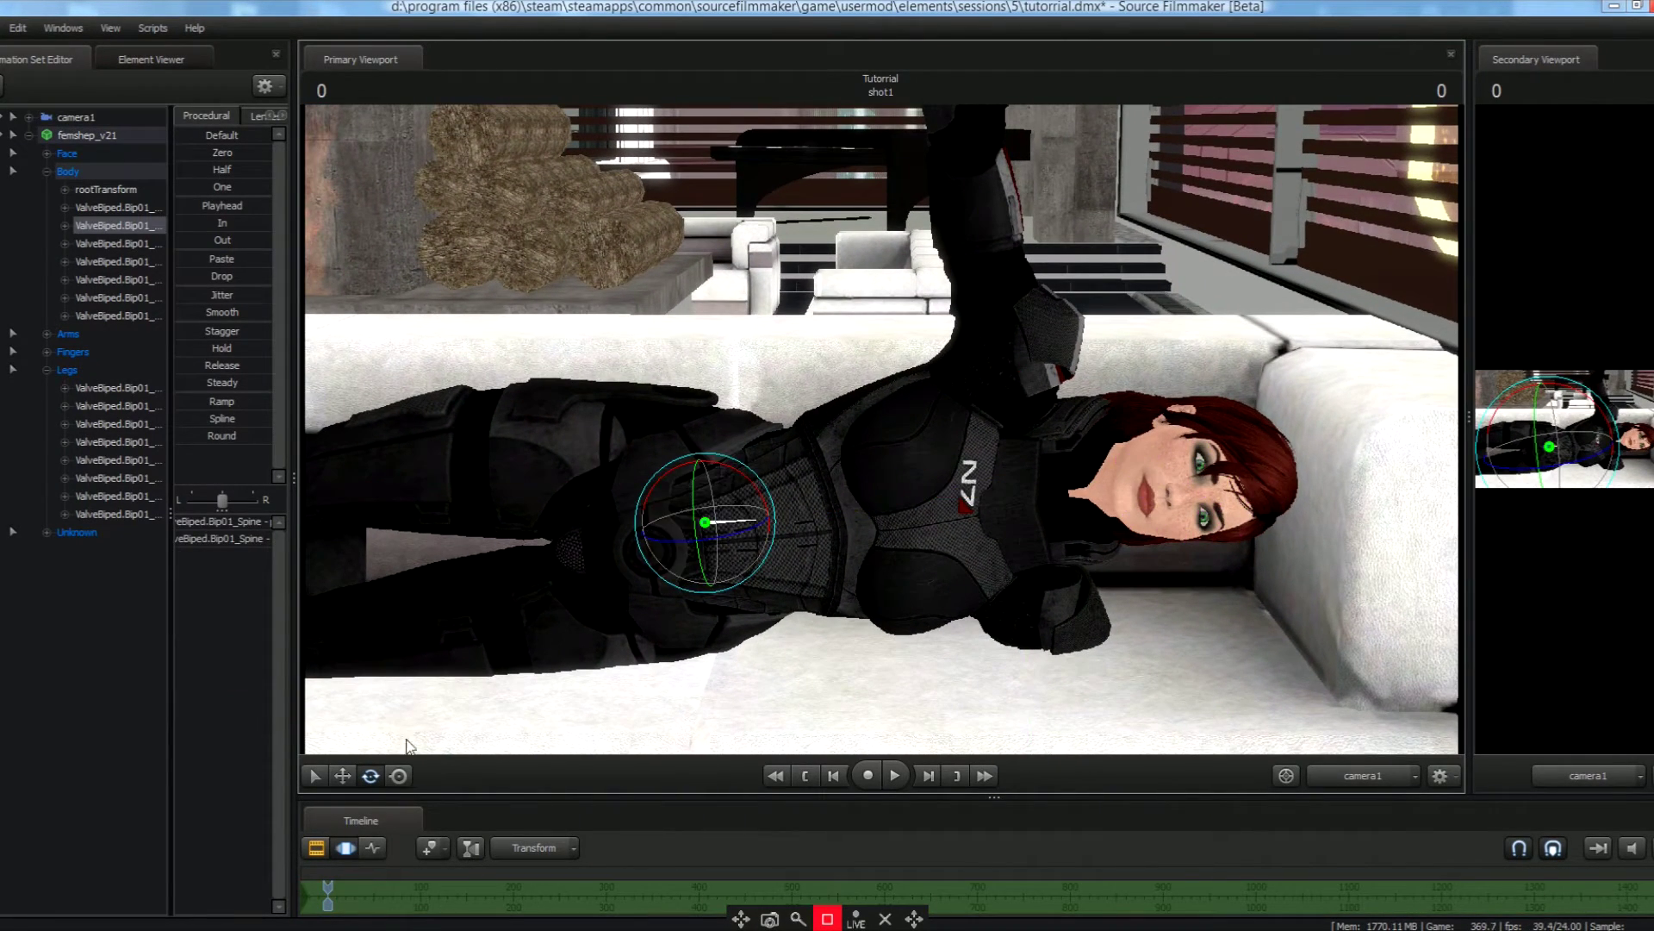
left_click_drag(738, 504, 732, 487)
left_click(833, 515)
left_click_drag(831, 510, 880, 478)
left_click(859, 499)
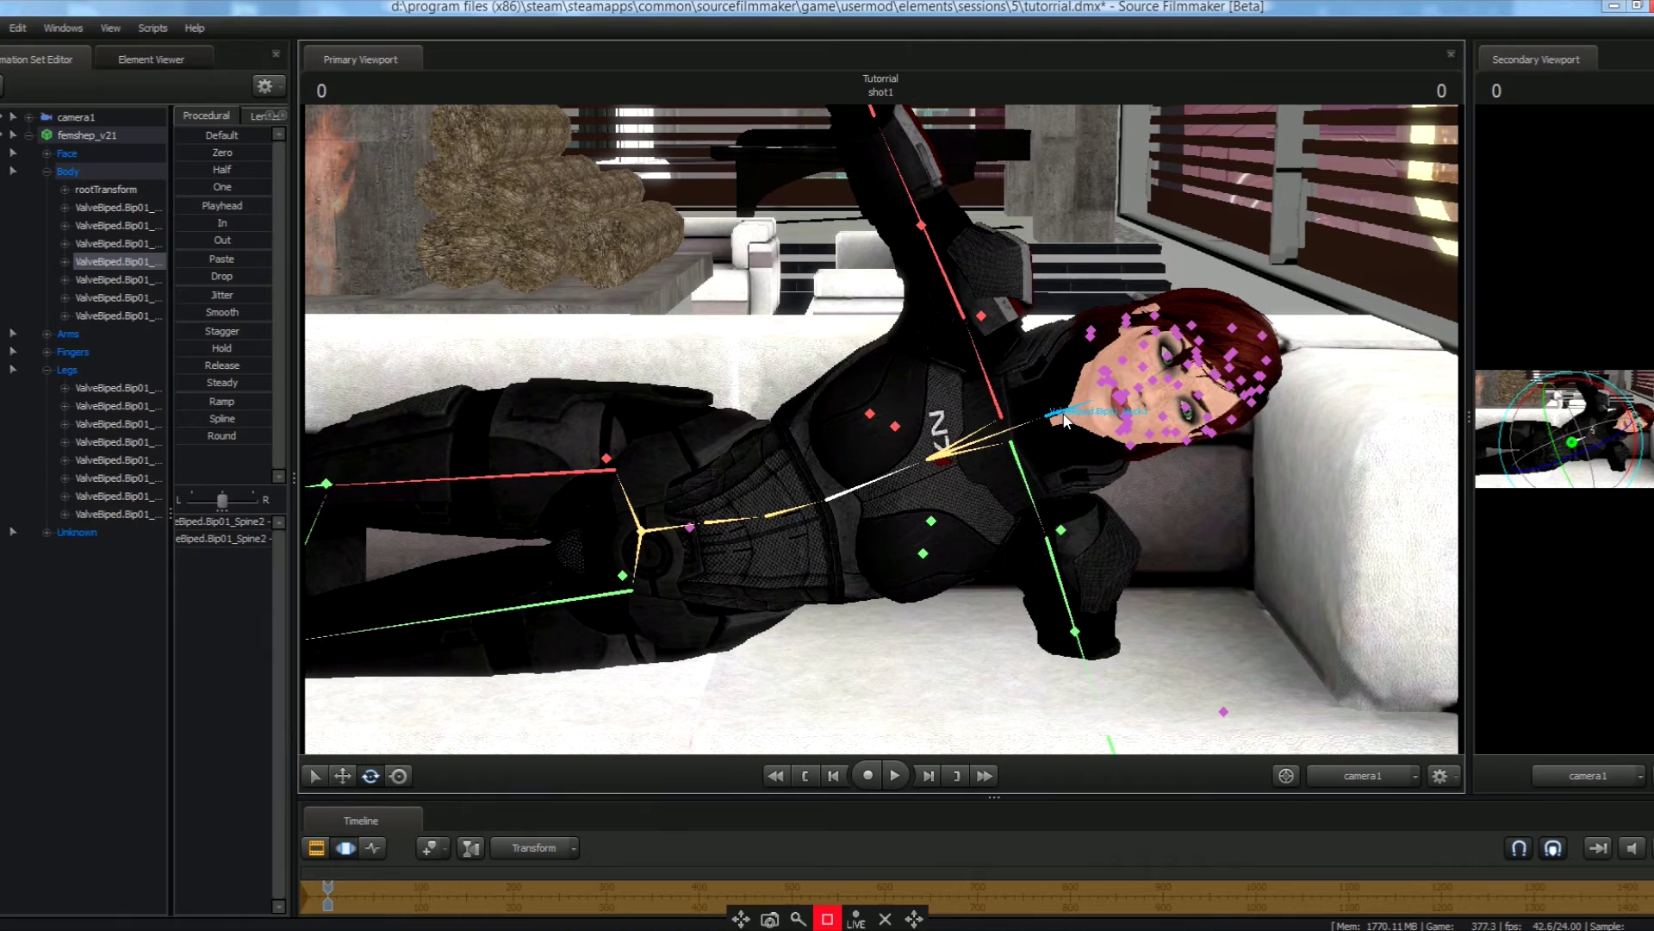
Rotate the Spine4 bone to raise the chest further, and tilt the Neck1 bone to bring the head more upright.
left_click(974, 449, "ctrl")
left_click_drag(960, 424, 951, 410)
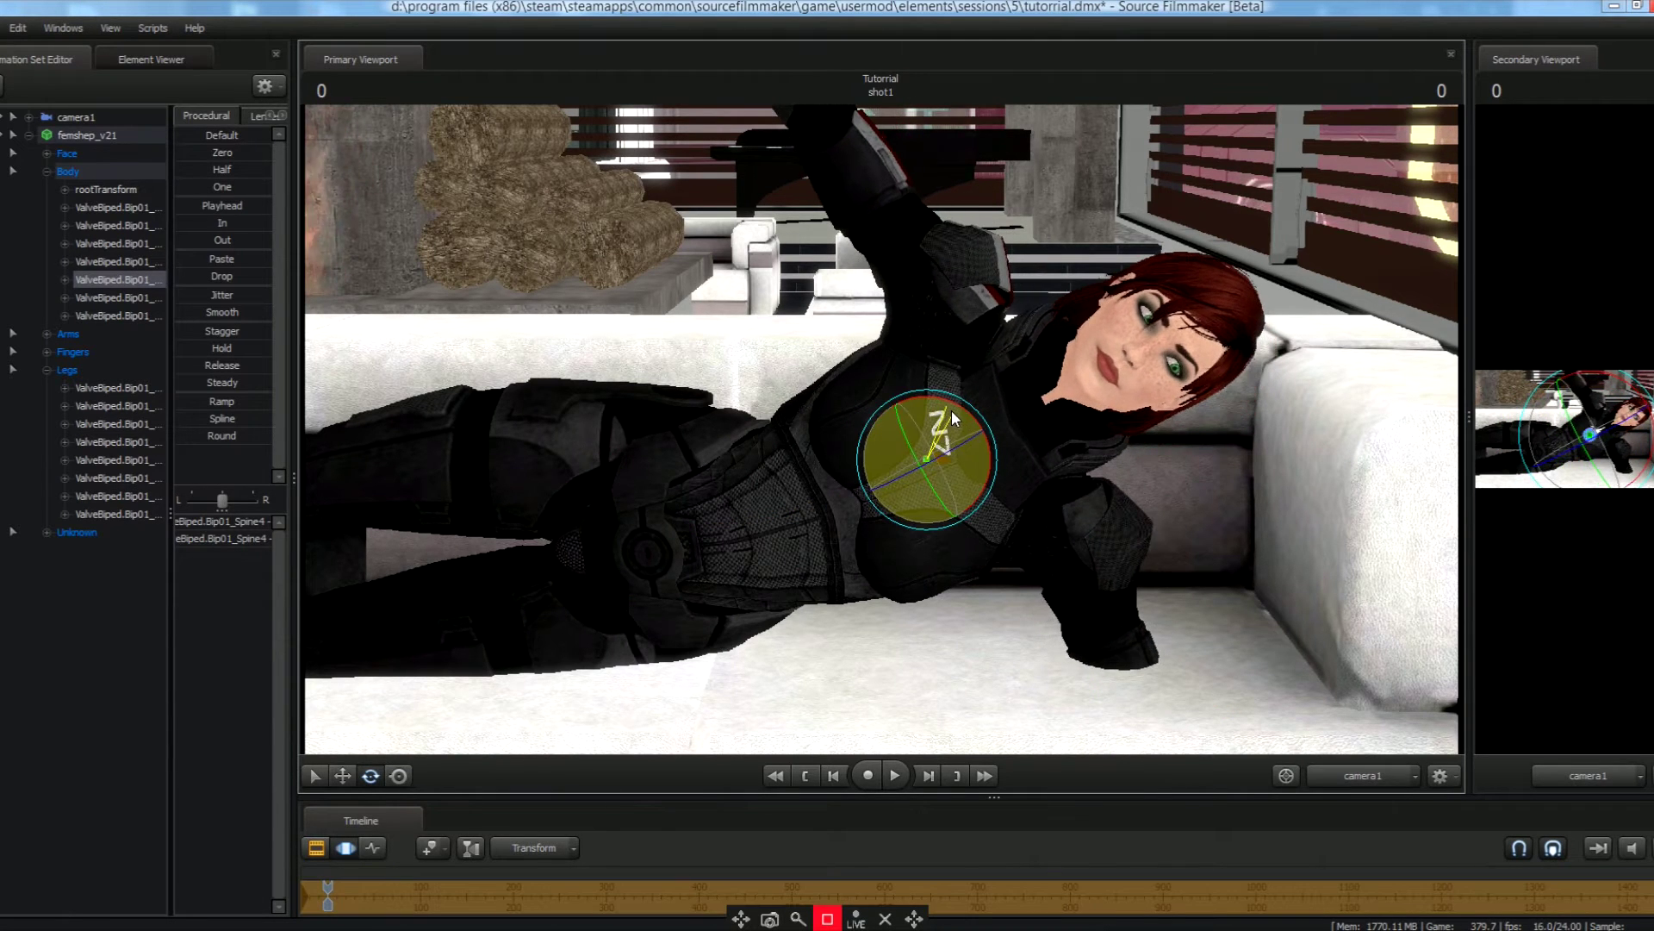
left_click(1047, 400)
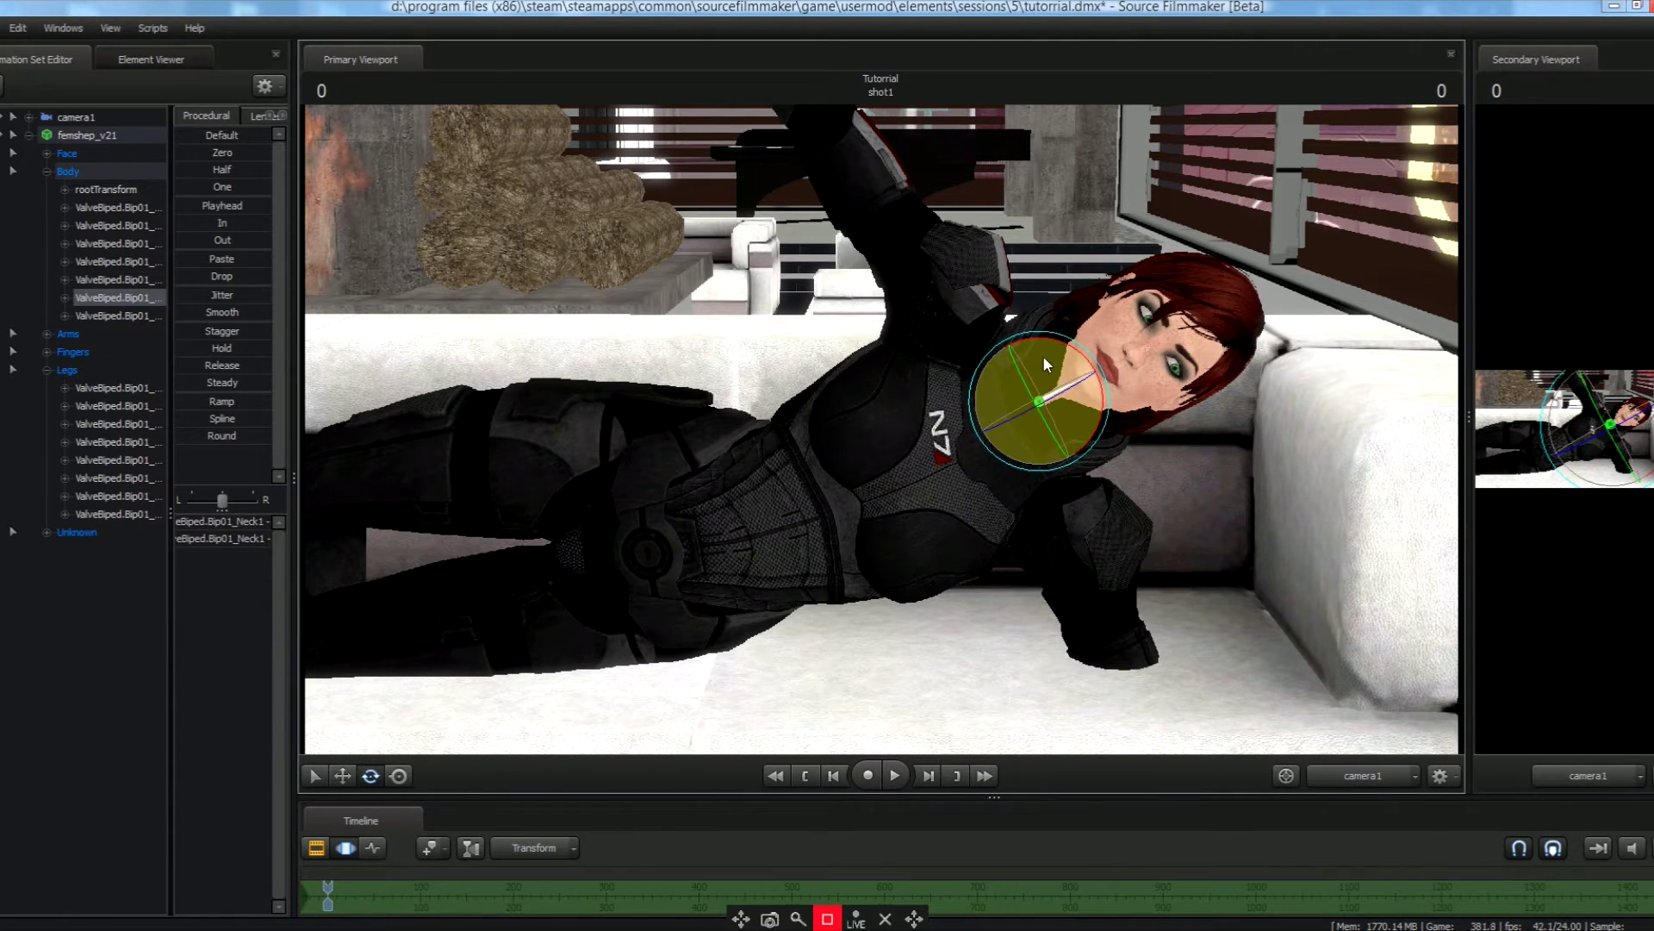
left_click_drag(1043, 355, 1037, 371)
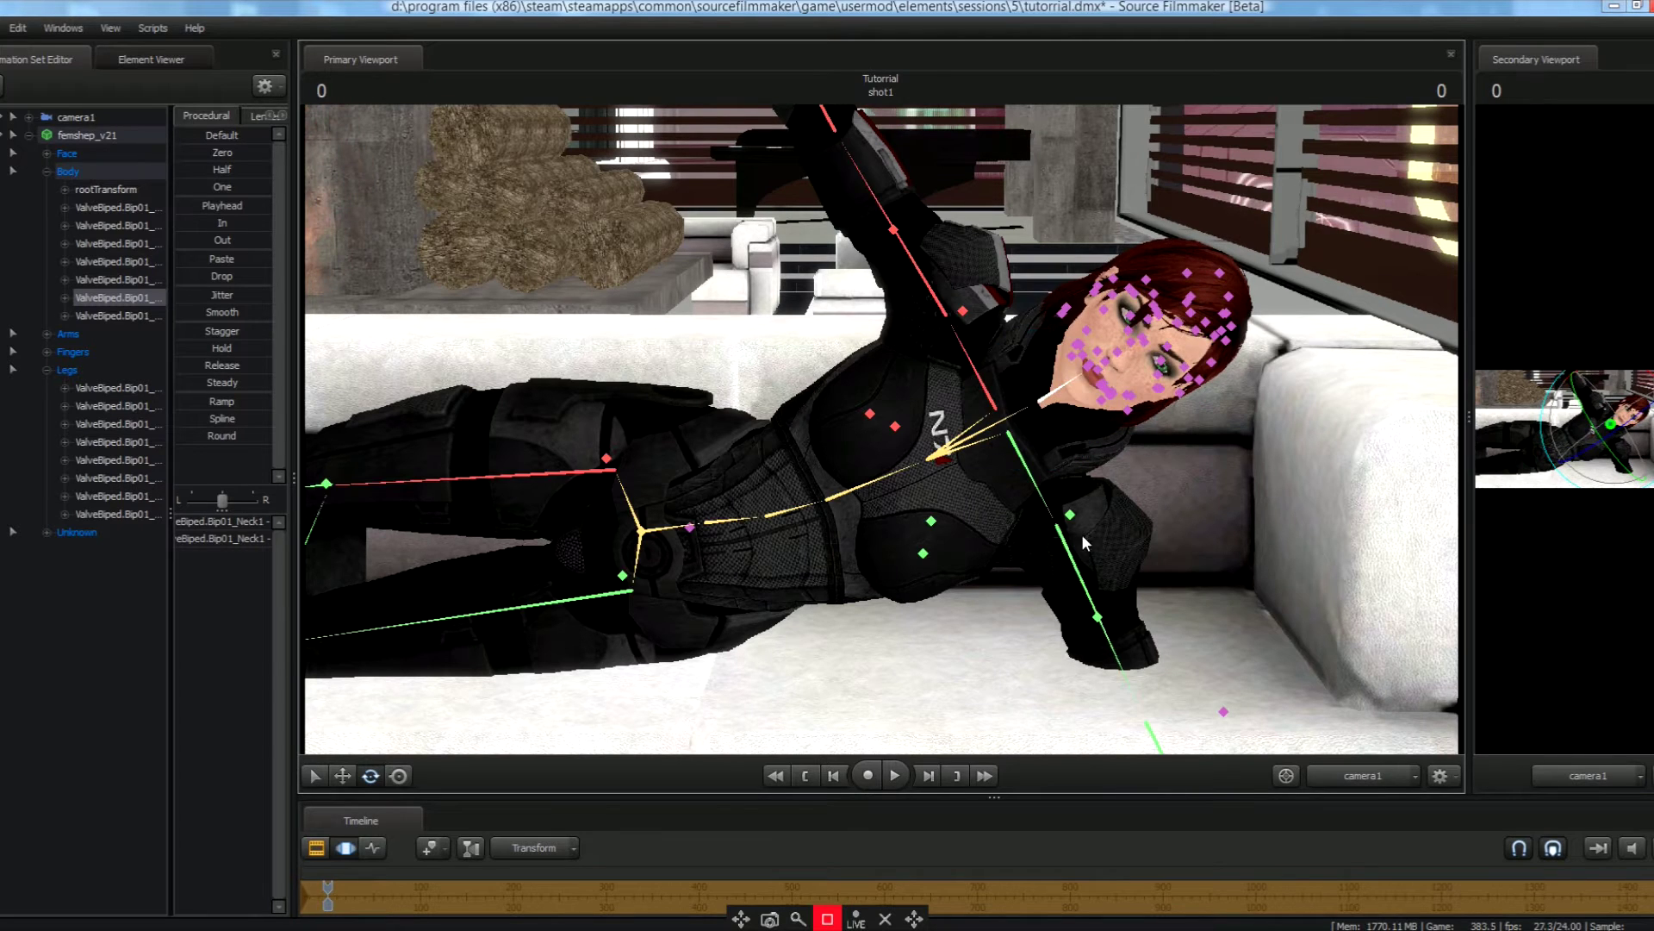
Try rotating the model's left upper arm toward the sofa armrest, and undo the change.
left_click(1062, 529, "ctrl")
left_click_drag(1052, 468, 953, 511)
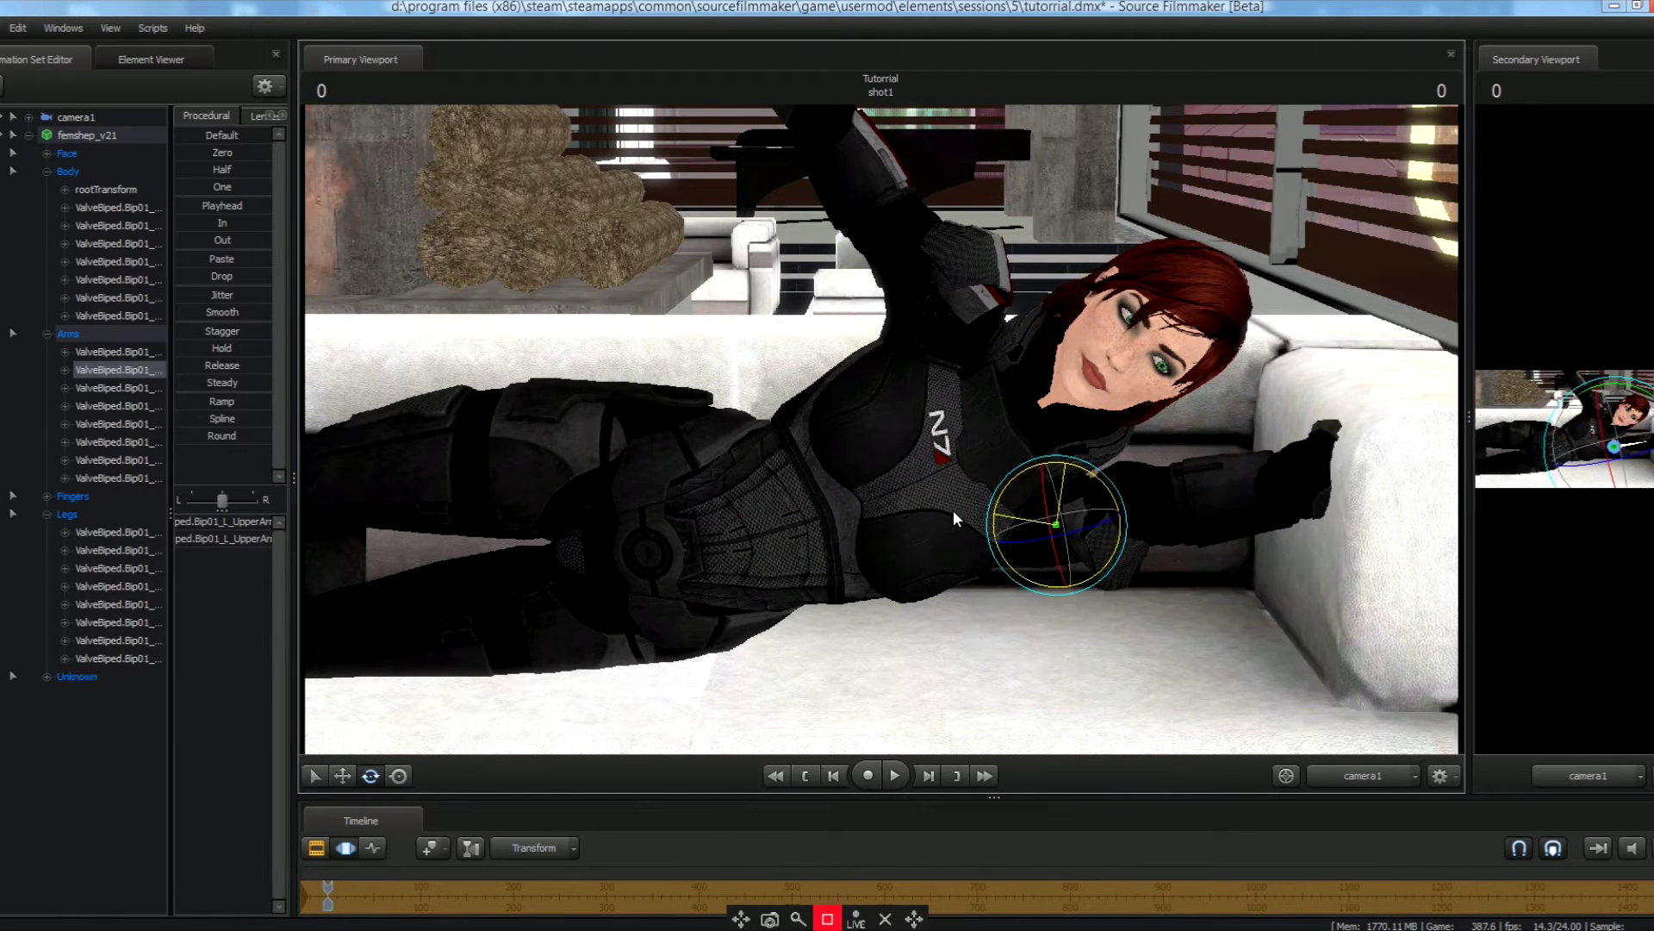
key("ctrl+z")
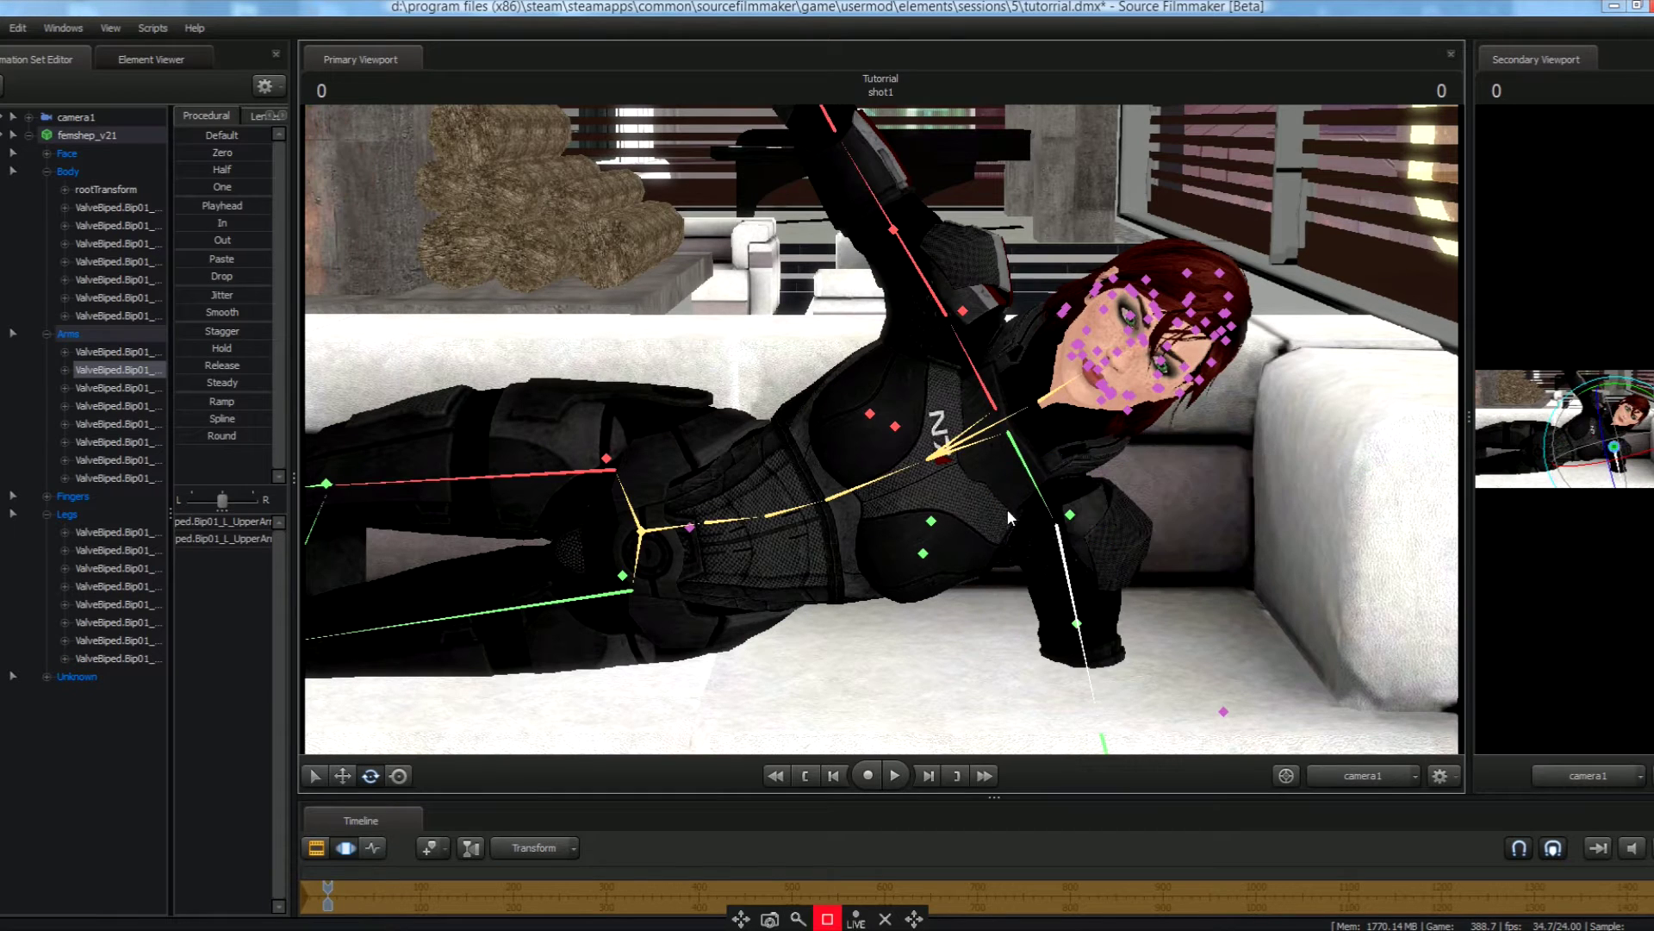
left_click(1078, 519)
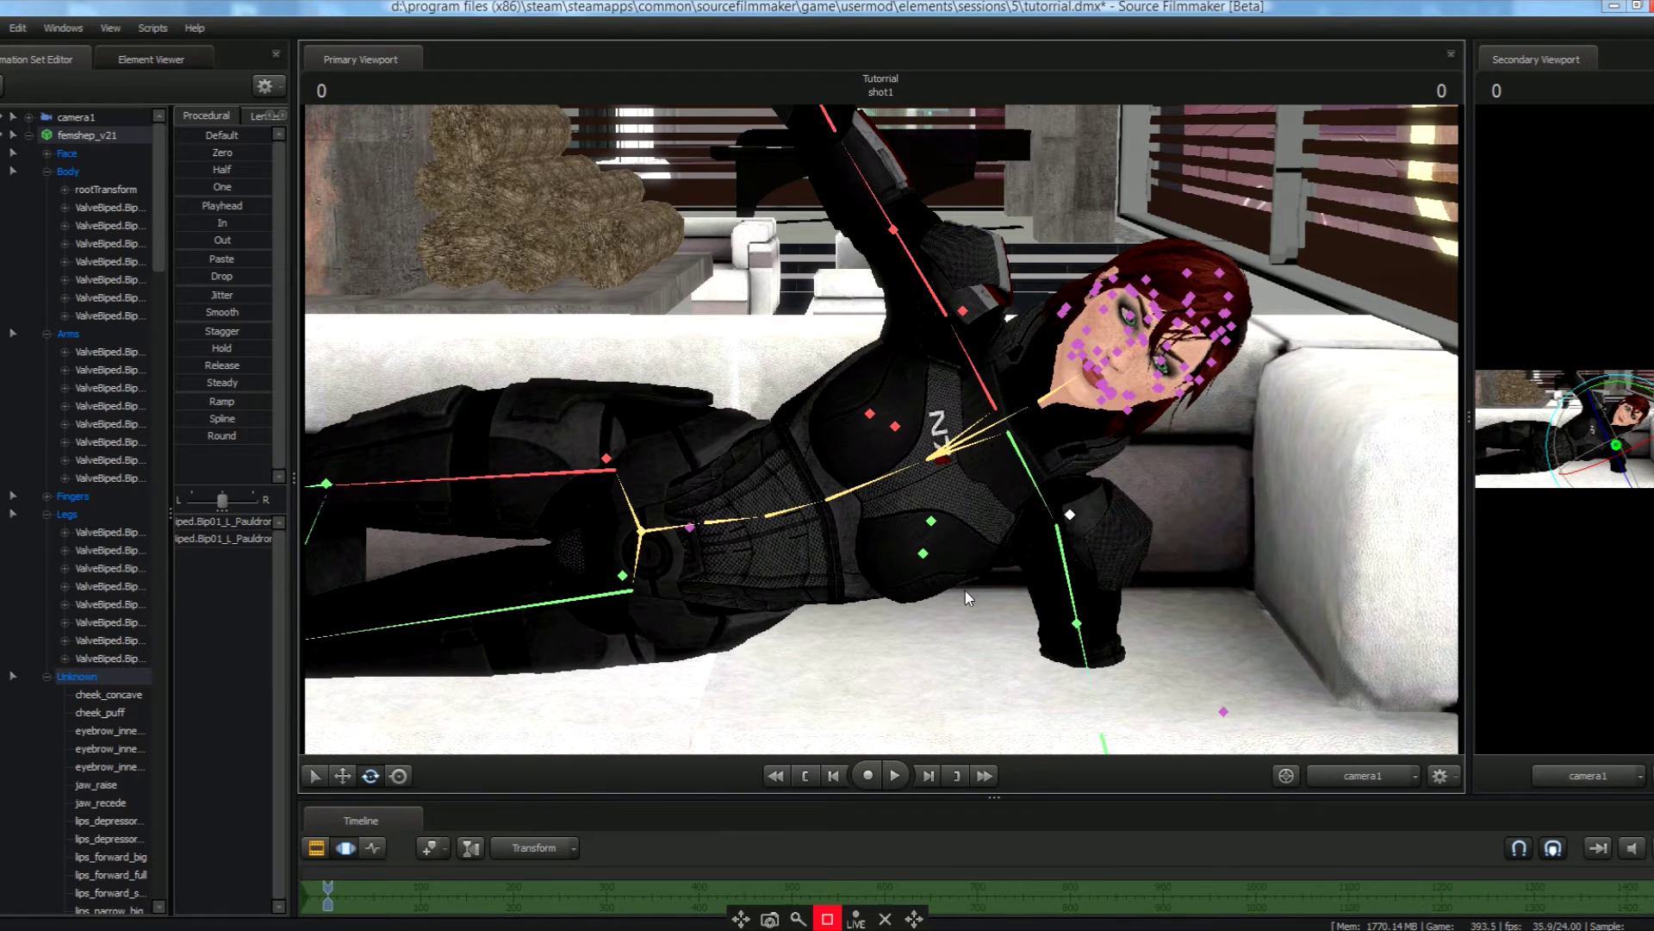
Rotate the model's left upper arm down toward the seat and bend the left forearm at the elbow.
left_click(1073, 553)
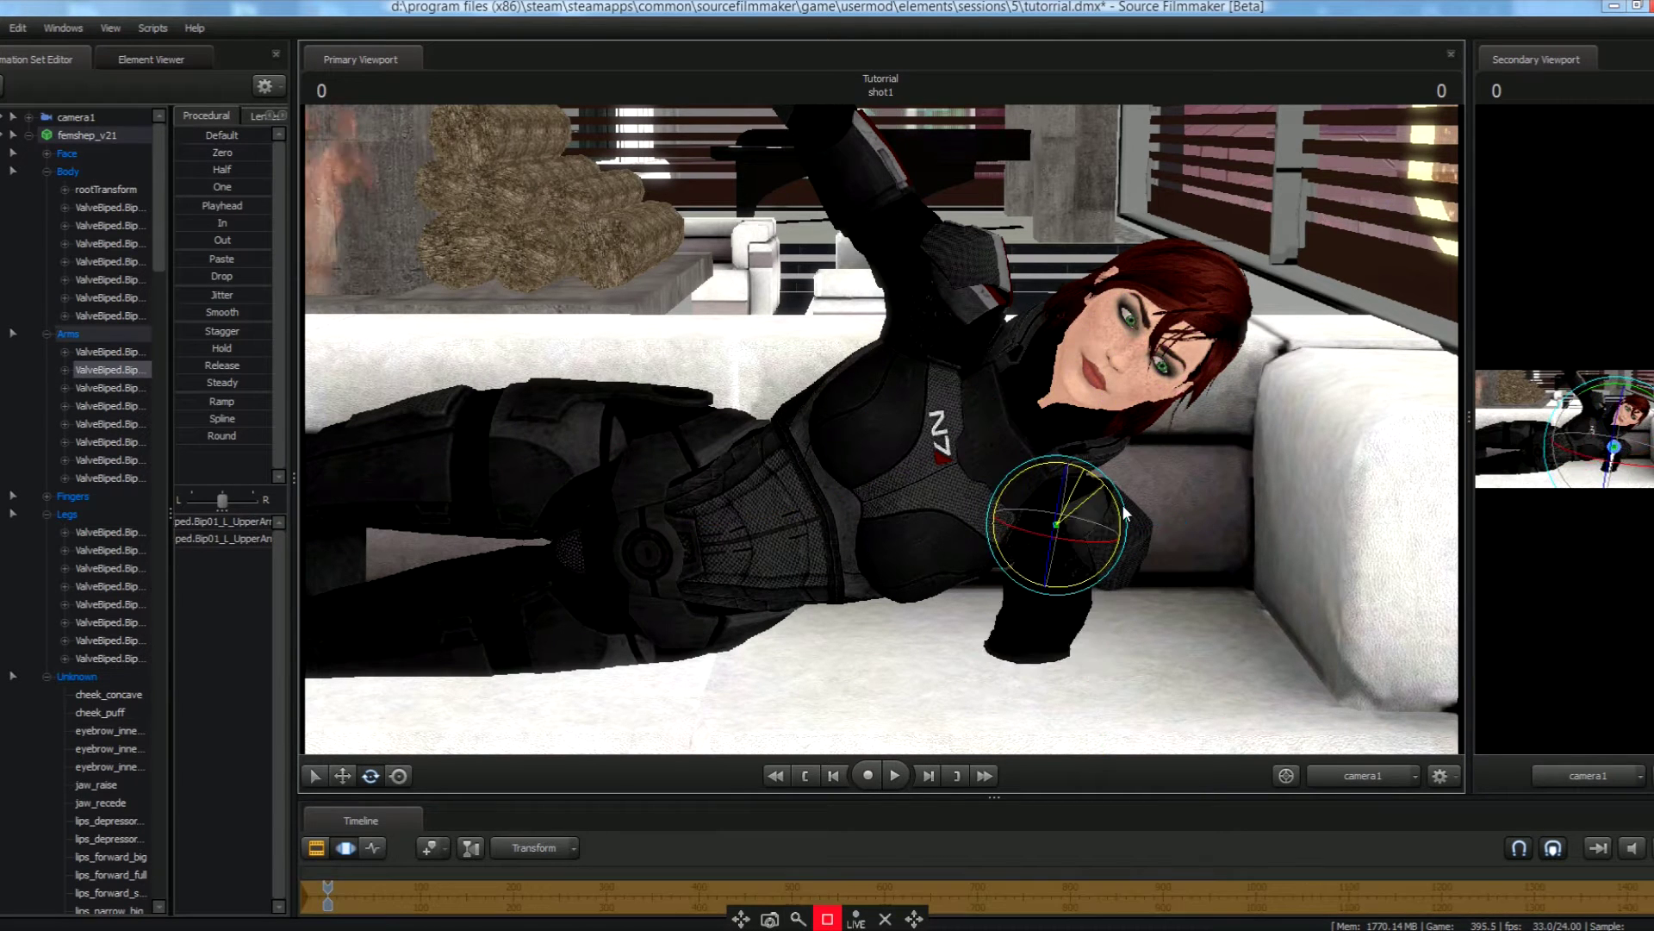
left_click_drag(1124, 520, 1086, 490)
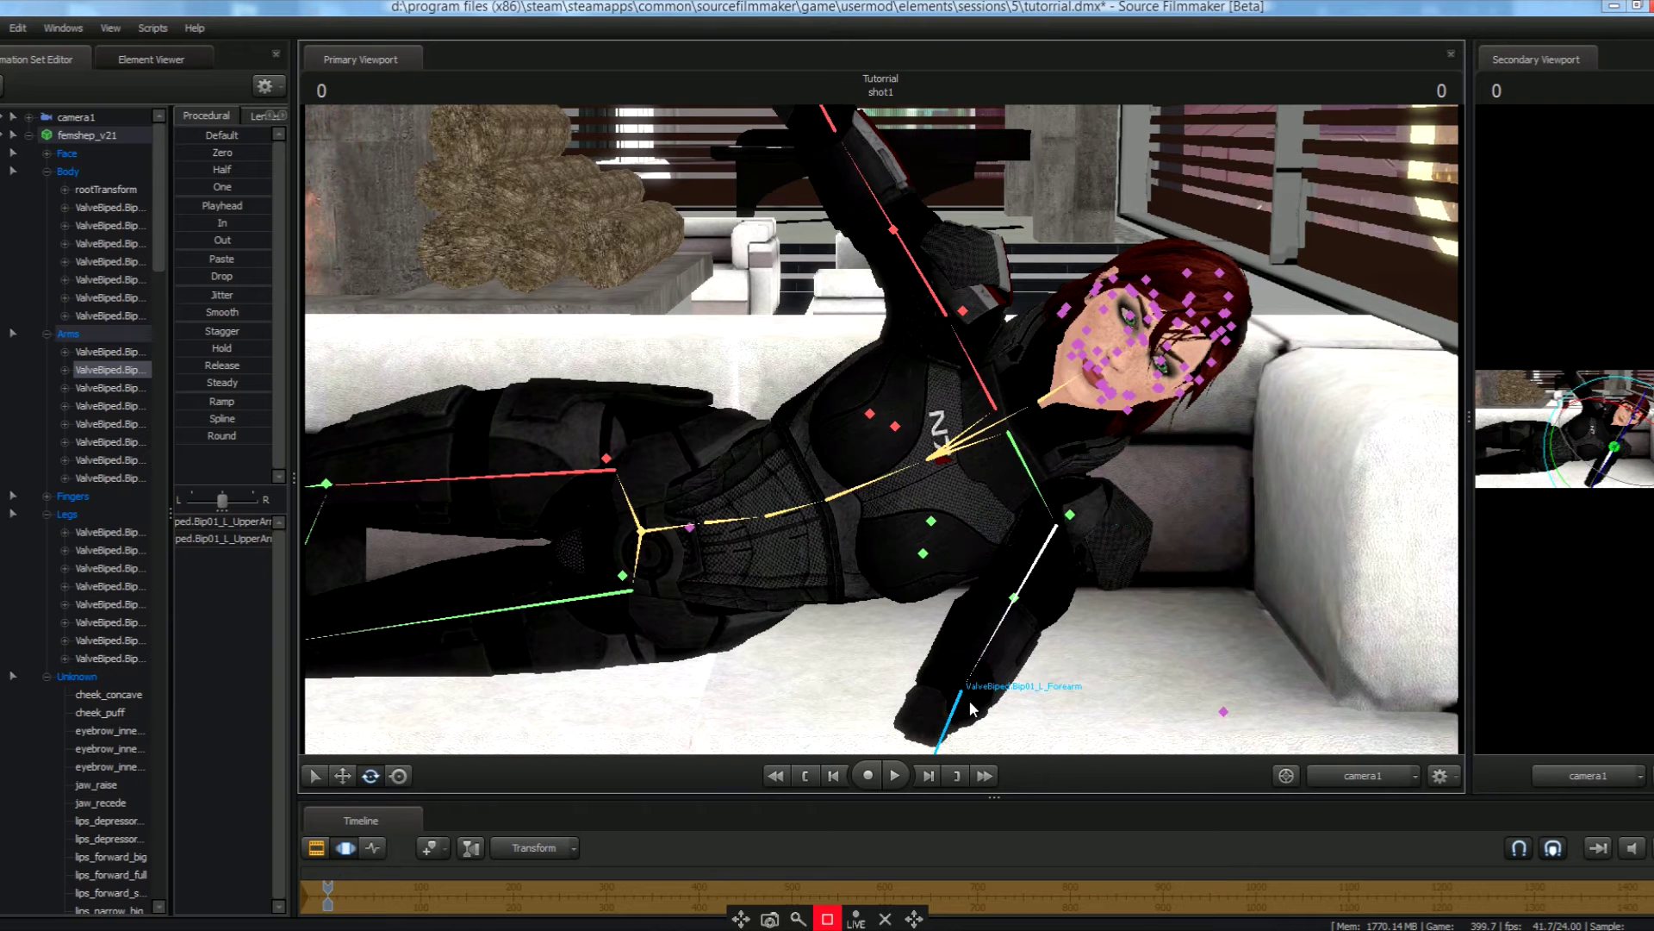
left_click(968, 699)
left_click_drag(966, 706, 991, 660)
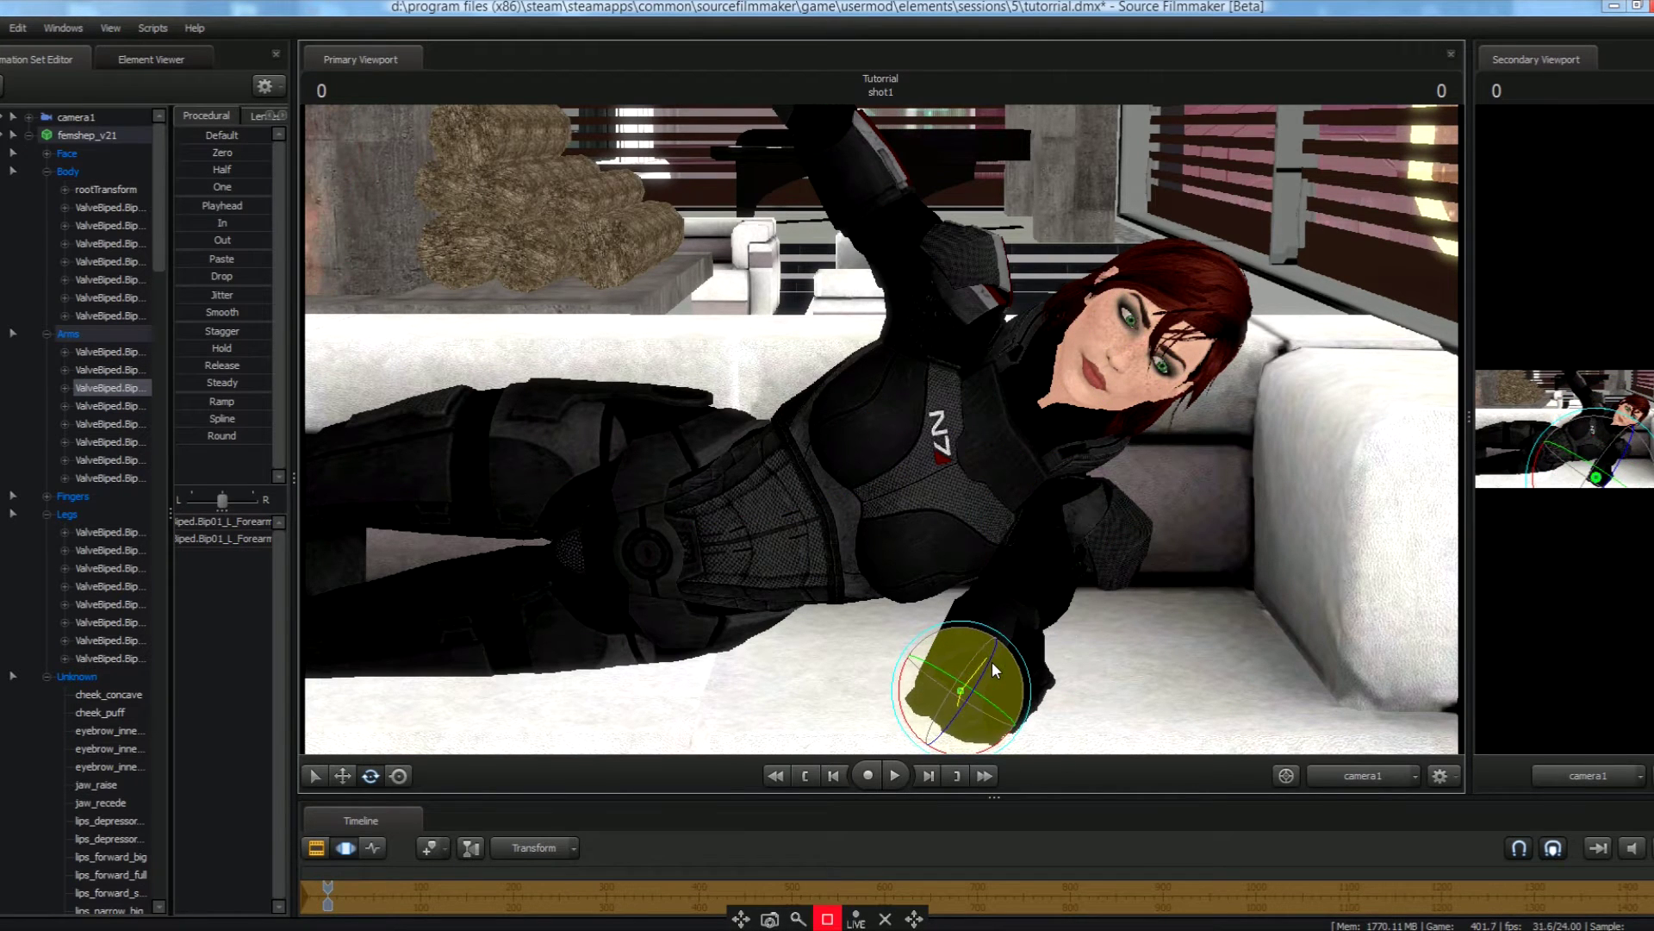
left_click(1037, 576)
left_click_drag(1052, 530, 1051, 486)
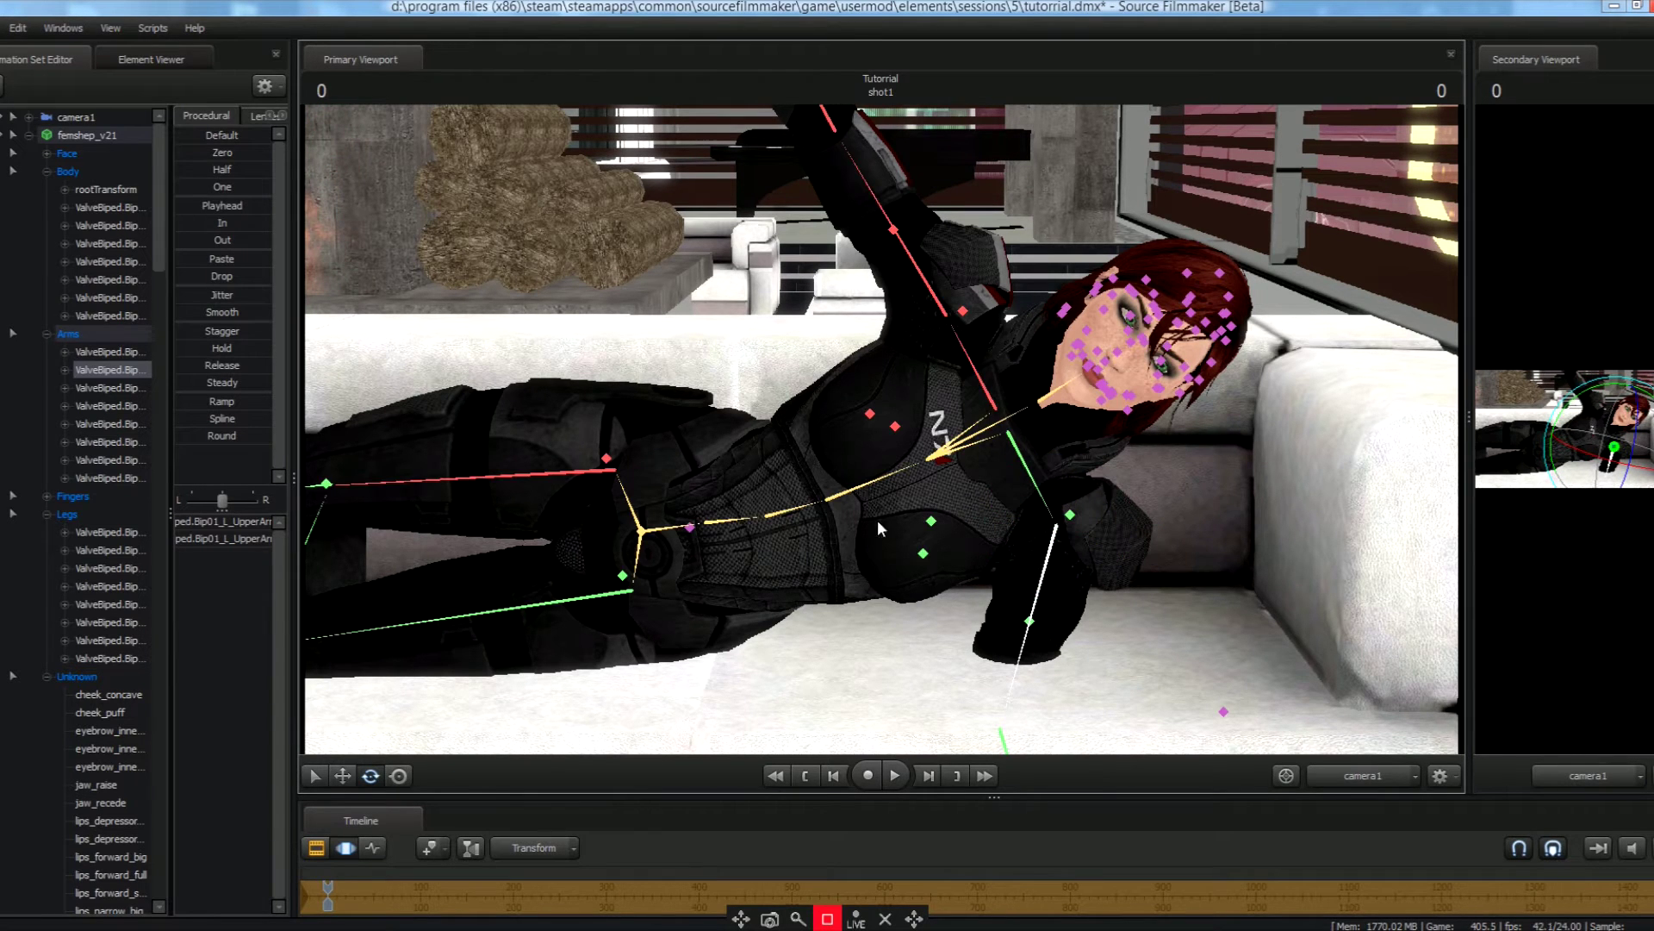
Raise the torso with the Spine1 bone and rotate the left upper arm and forearm to prop the body up on the seat.
left_click(792, 515)
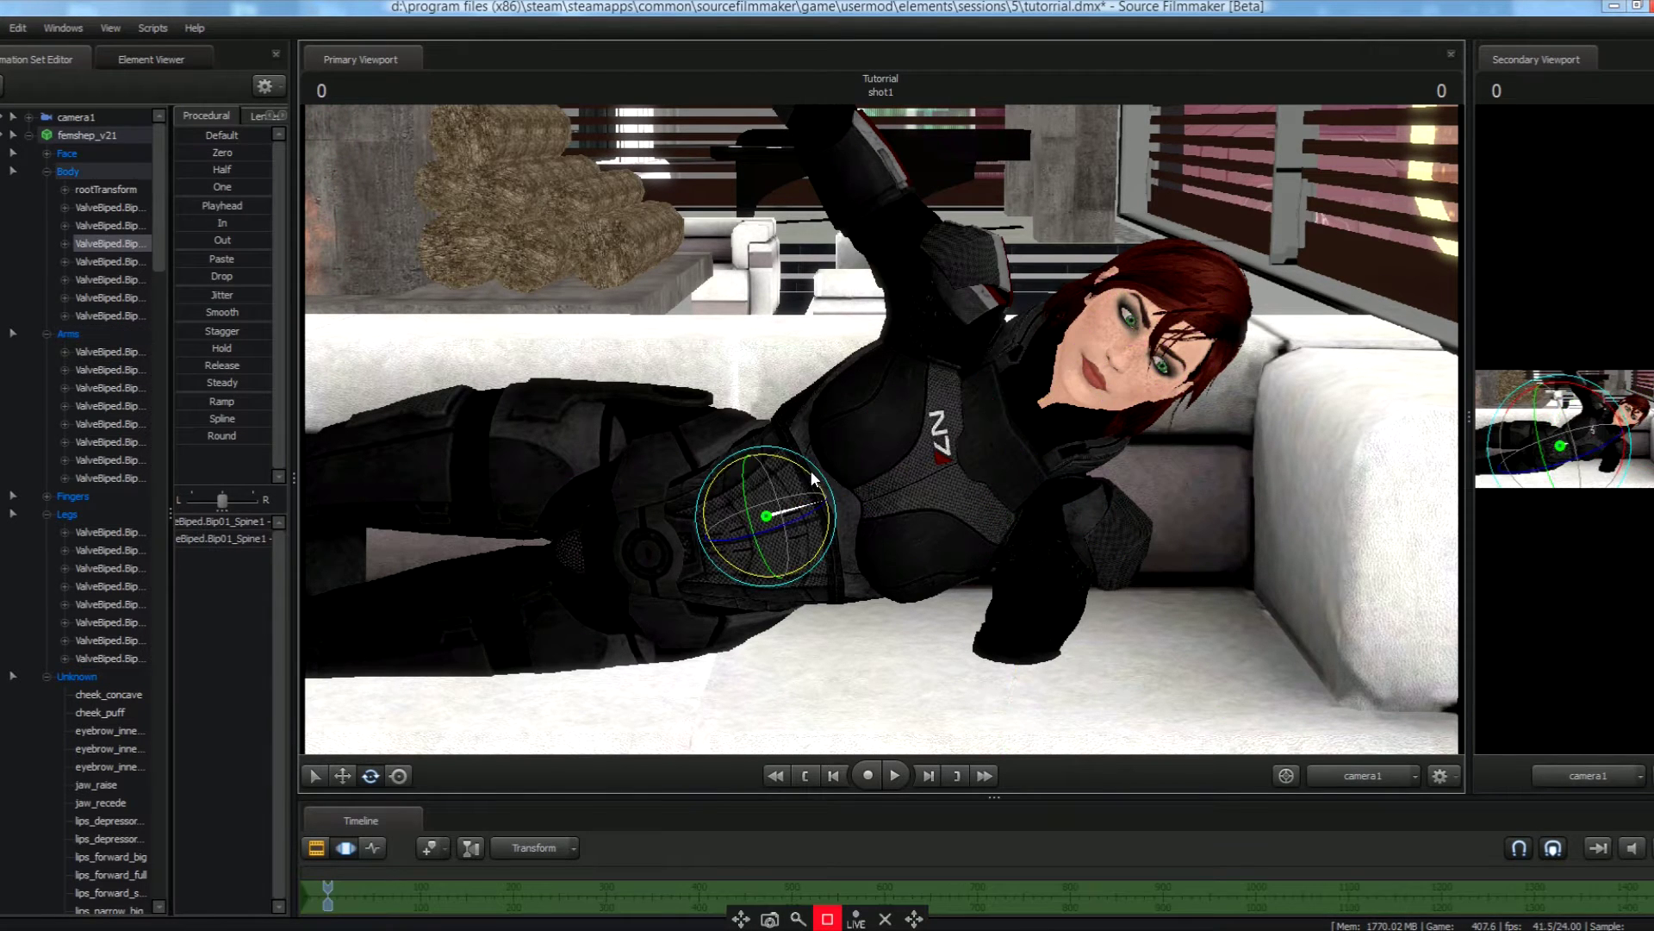
left_click_drag(810, 469, 789, 465)
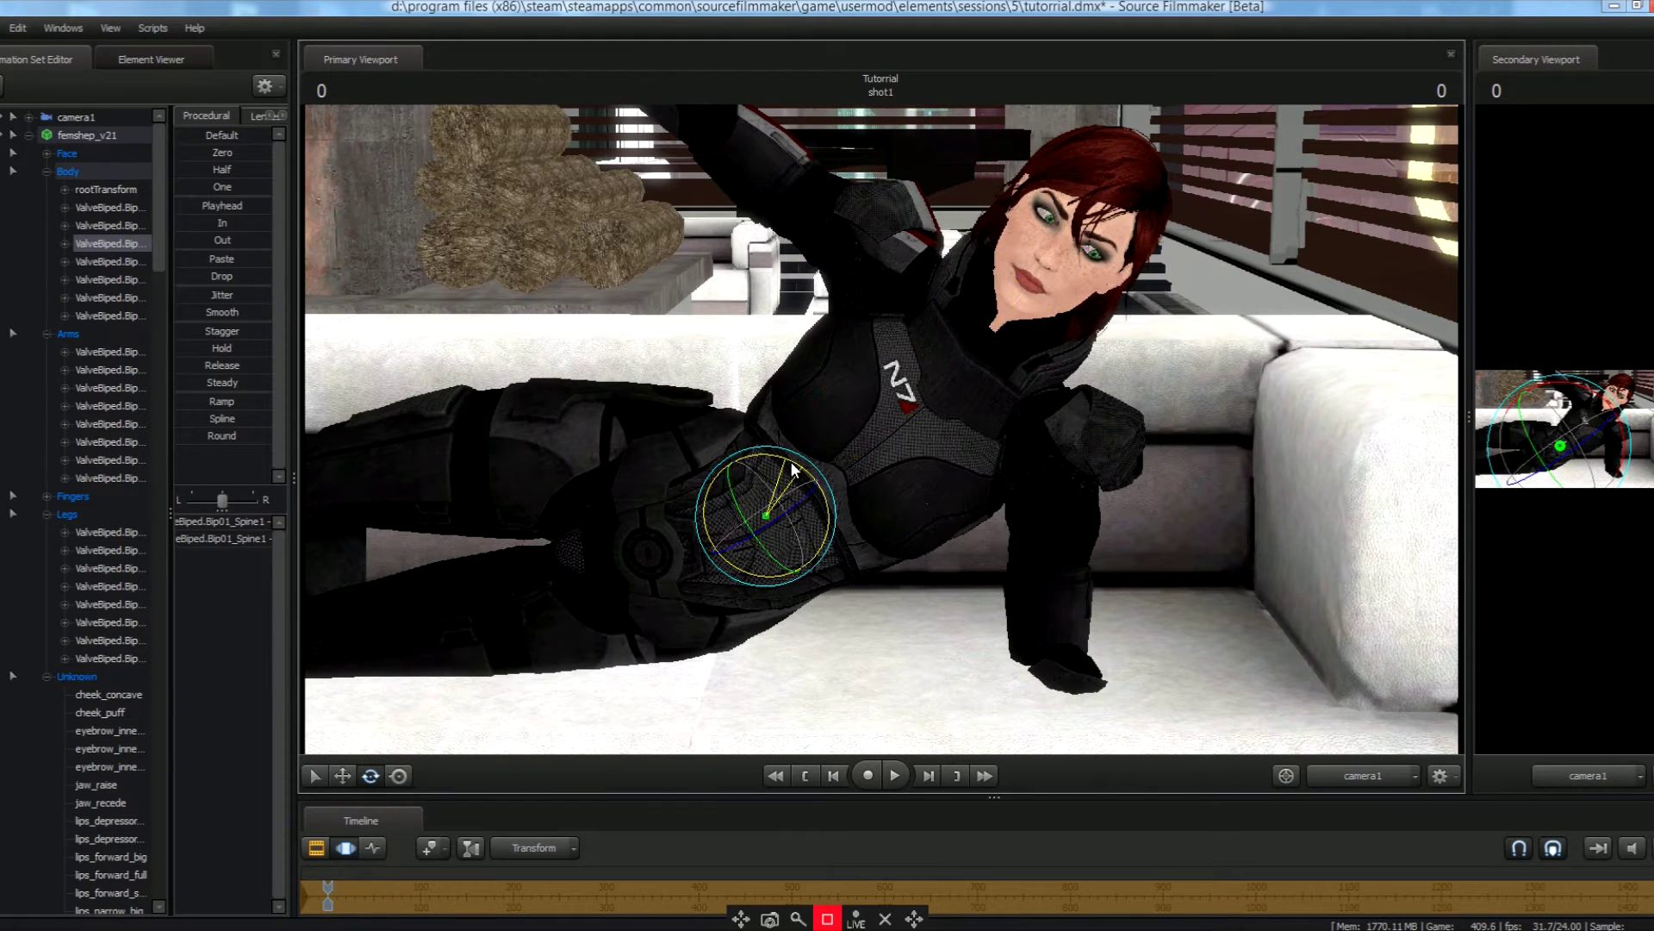
left_click(1053, 495)
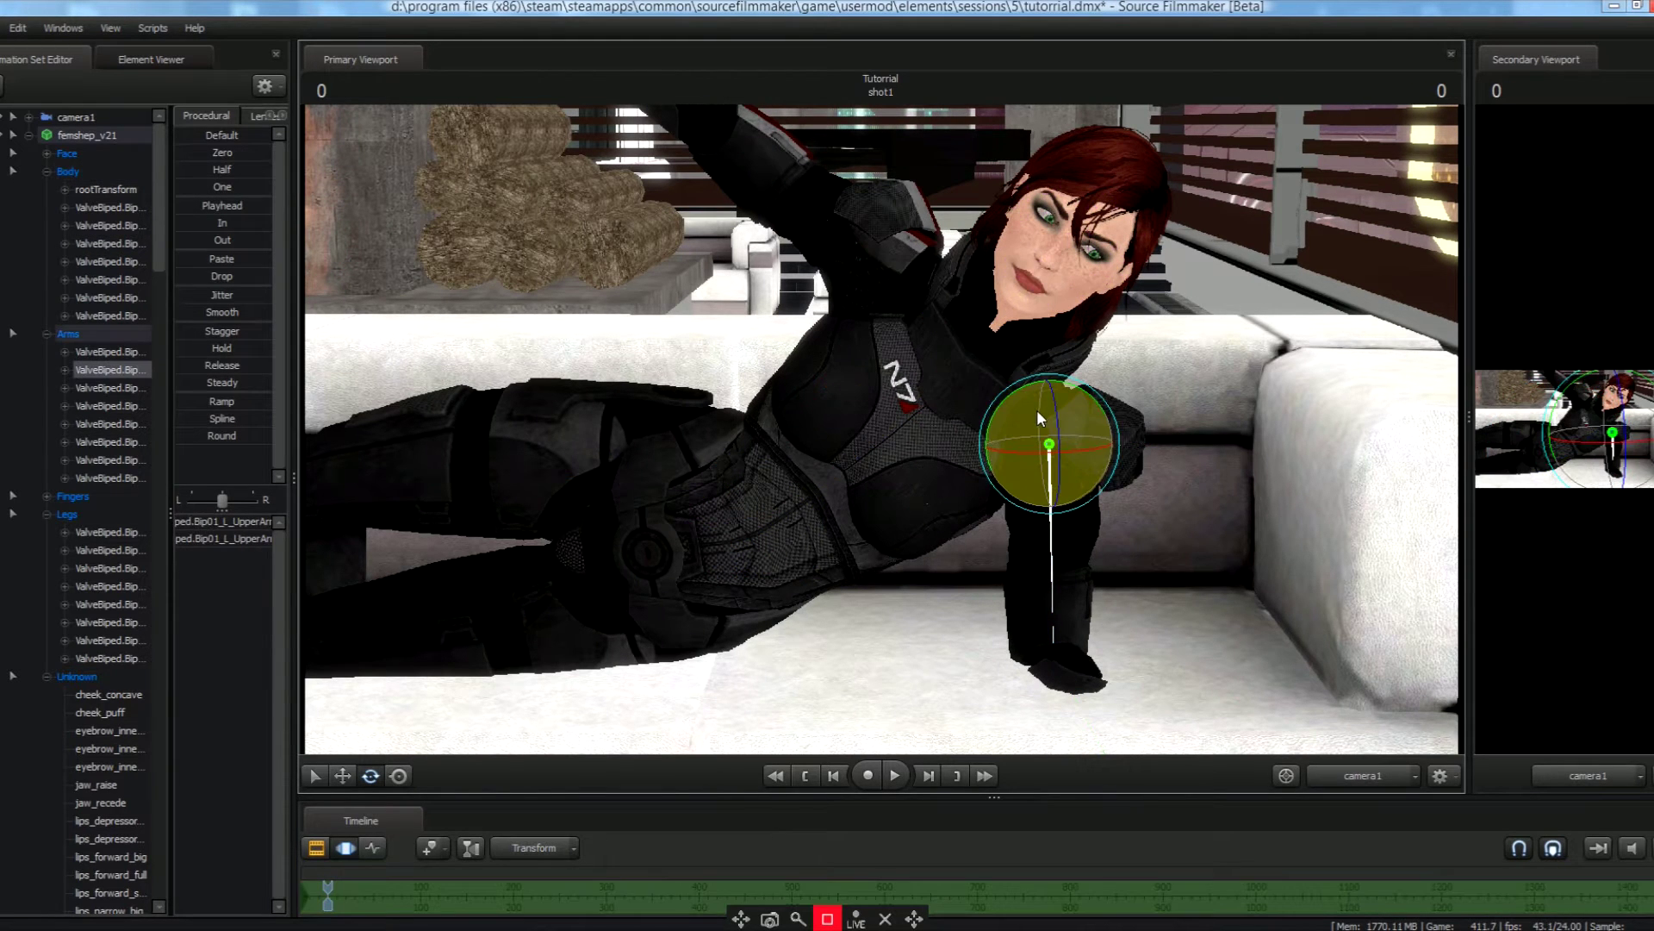
mouse_move(1037, 410)
left_mouse_down()
mouse_move(1000, 424)
mouse_move(1000, 407)
mouse_move(1023, 405)
left_mouse_up()
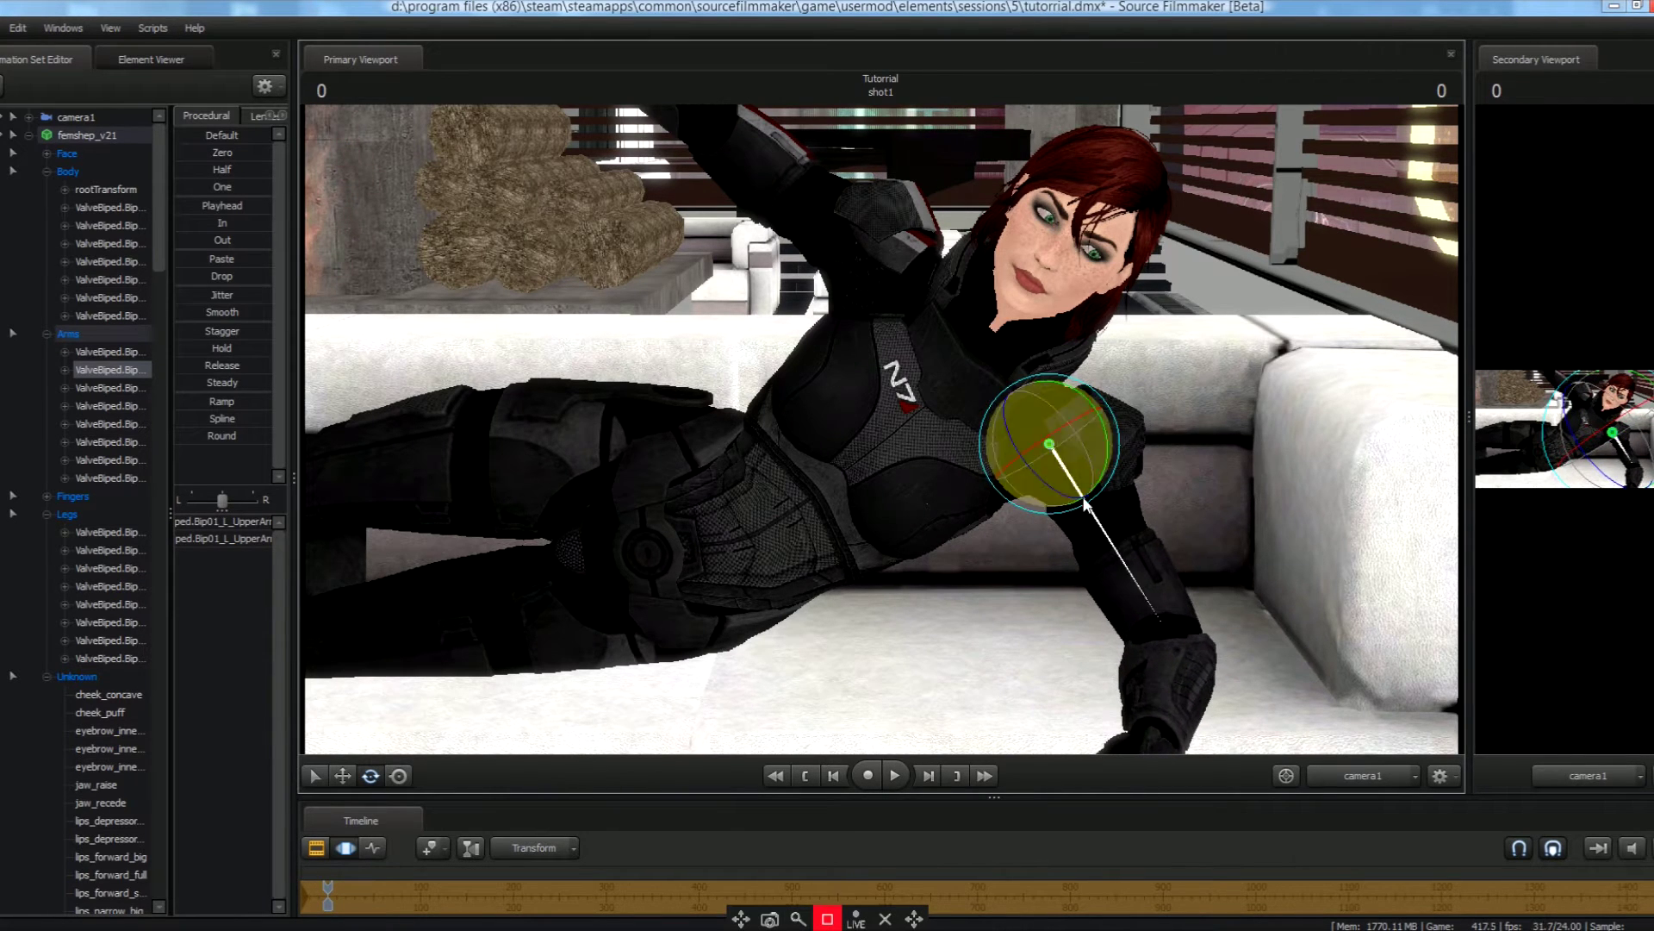
left_click(1166, 661, "ctrl")
left_click_drag(1169, 667, 1236, 769)
Reposition camera1 closer and lower, framing the reclining model from the hips to the head.
left_click(78, 117)
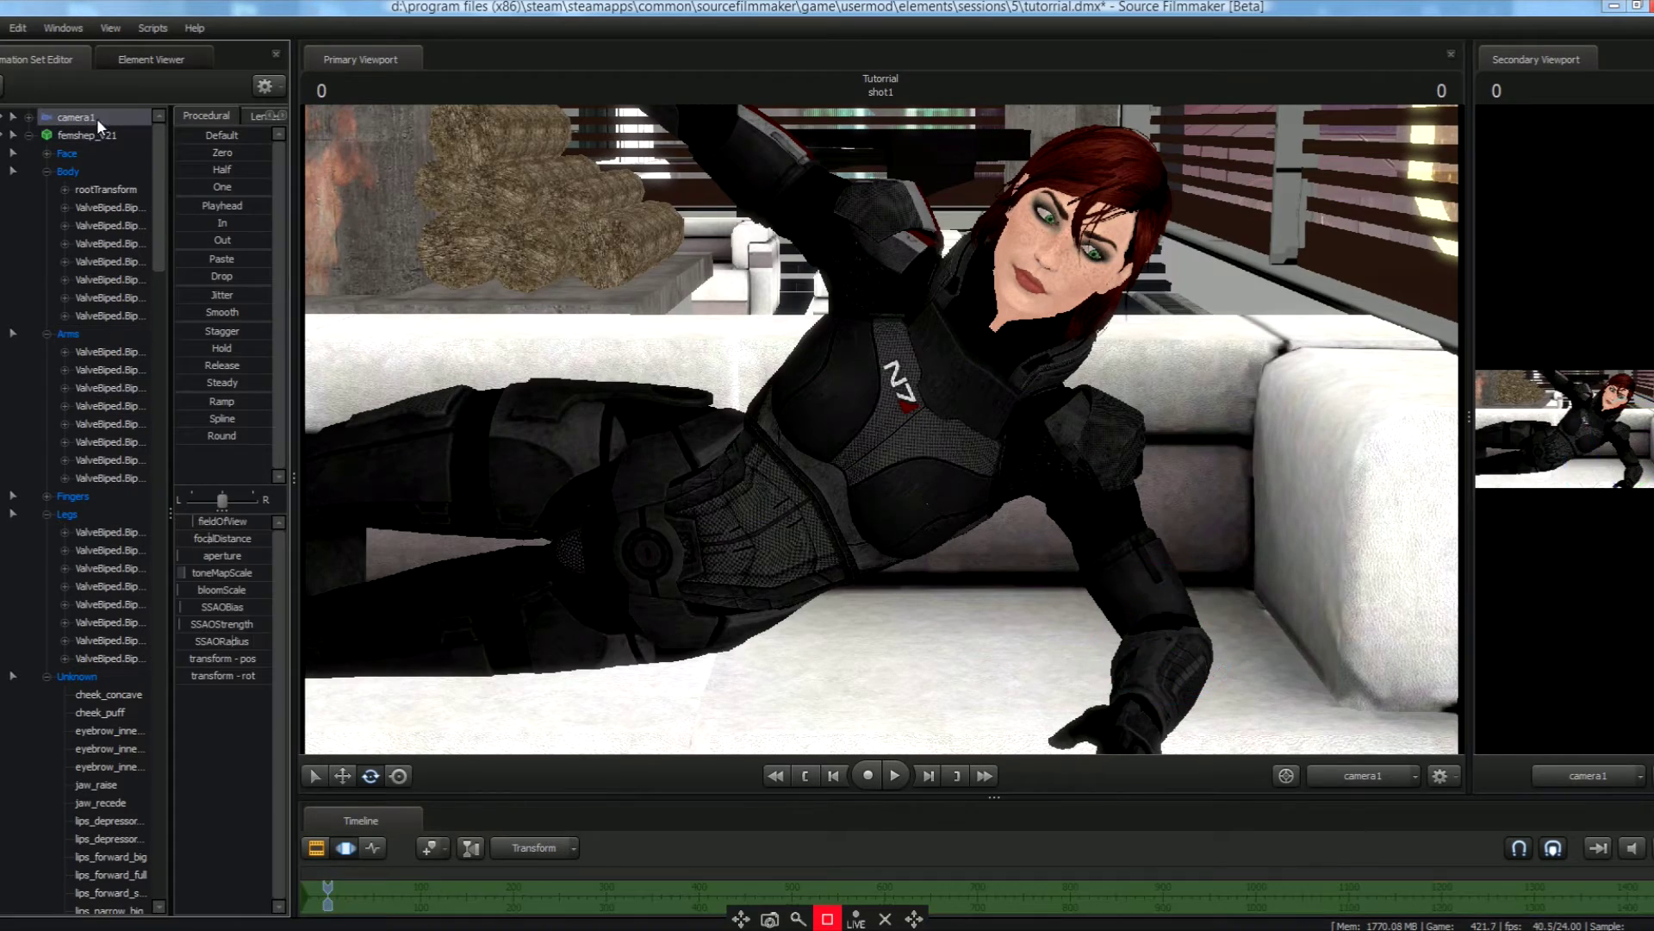
left_click_drag(661, 345, 717, 320)
key("w")
key("a")
key("s")
key("a")
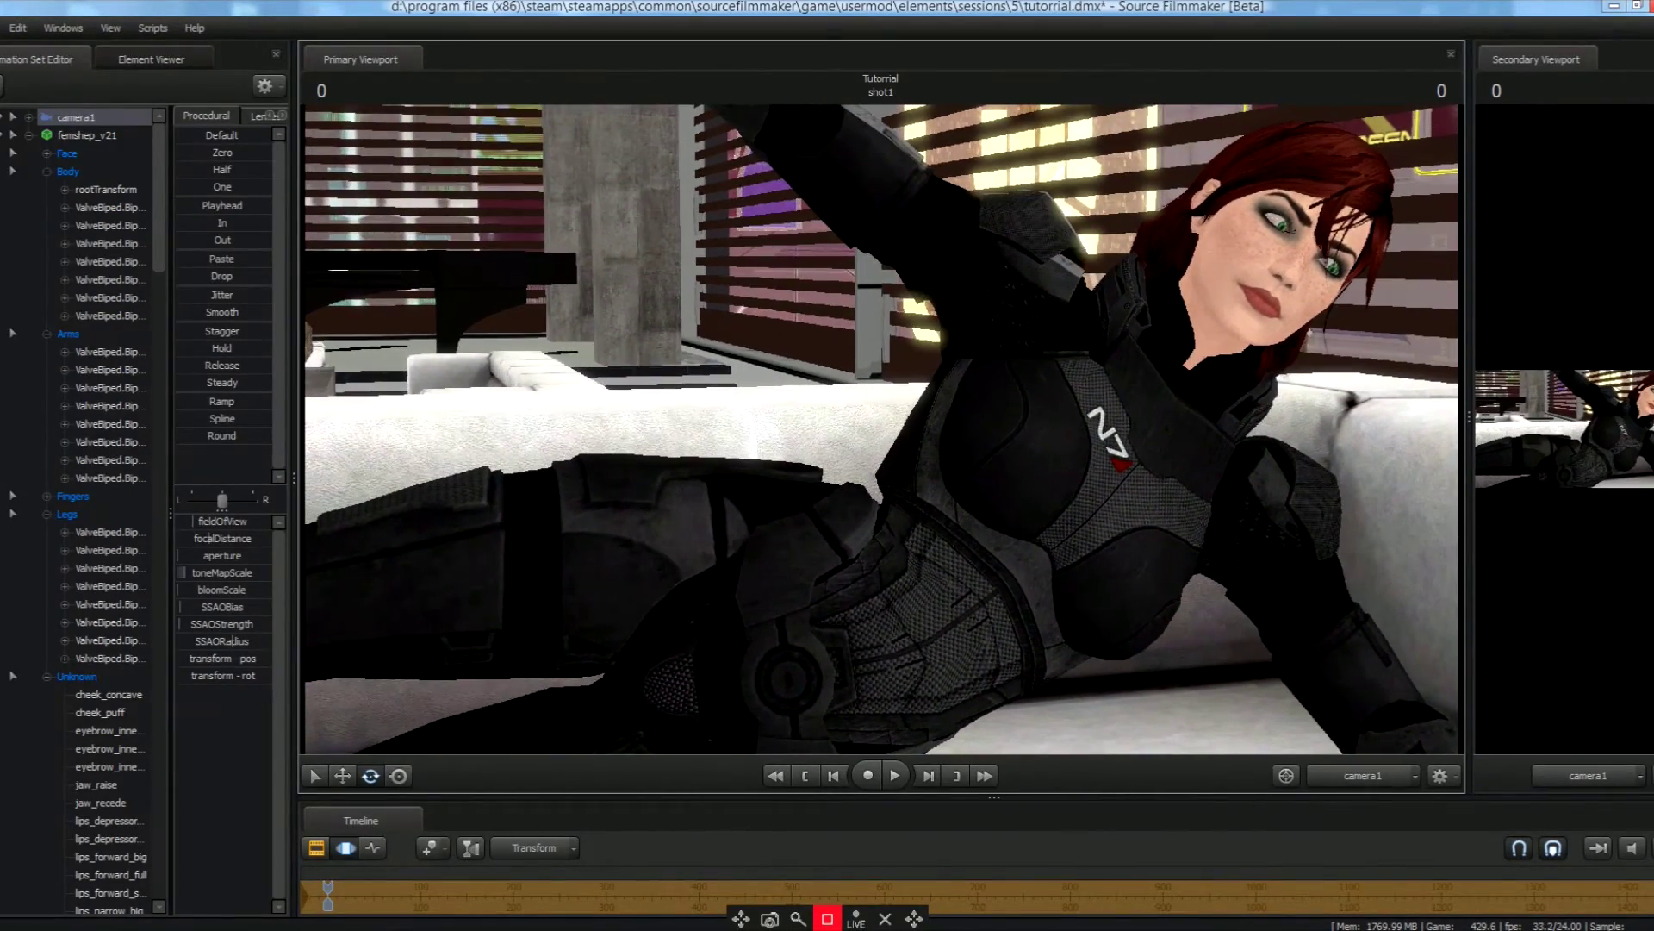
Rotate the model's right thigh bone to bring the leg forward and down over the seat.
left_click(660, 594)
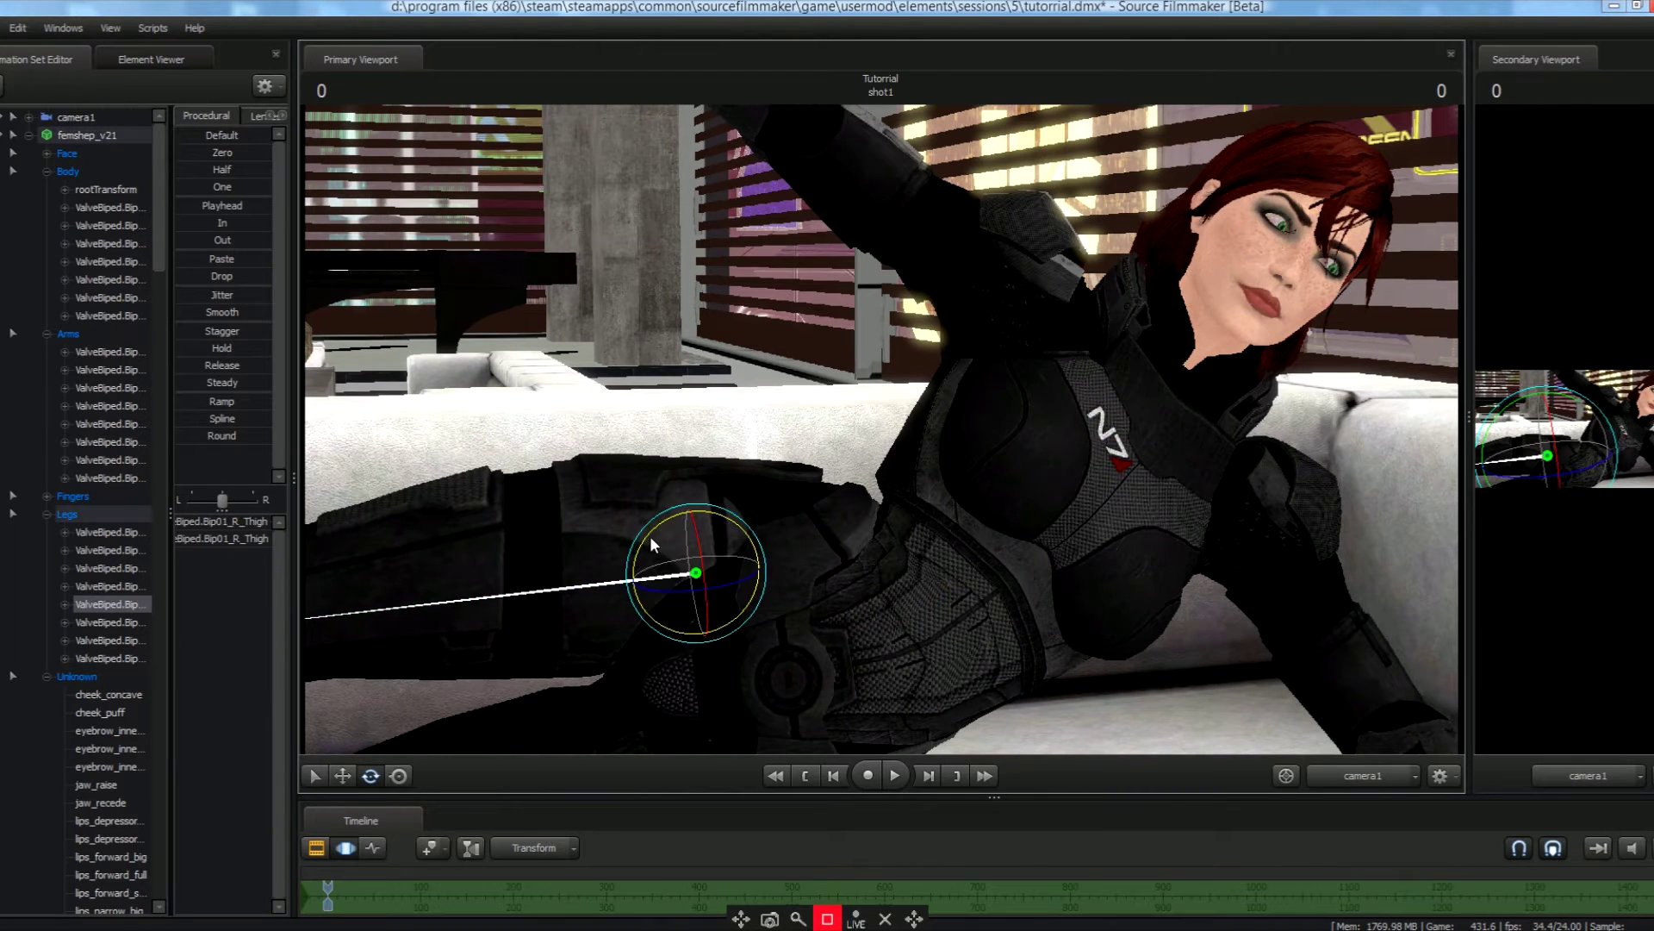
mouse_move(649, 544)
left_mouse_down()
mouse_move(708, 605)
mouse_move(648, 575)
left_mouse_up()
key("ctrl")
Fine-tune the rotation of the Spine2 bone and tilt the Neck1 bone to lift the head.
left_click(970, 572)
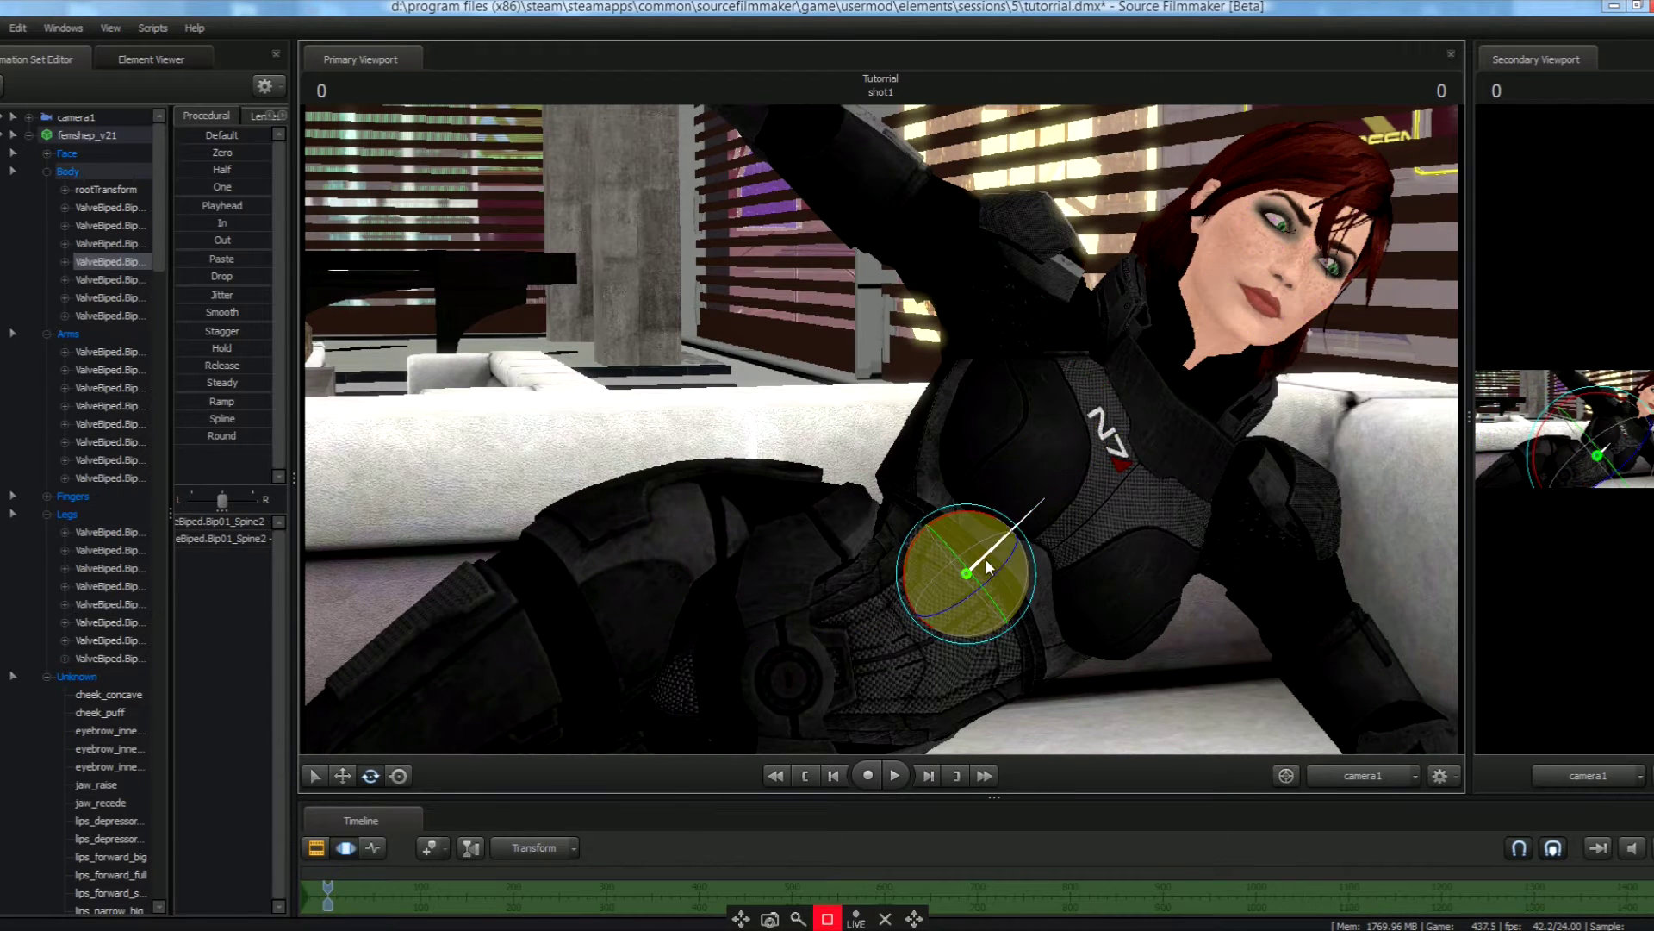
left_click_drag(976, 520, 979, 524)
left_click(1182, 376)
mouse_move(1159, 344)
left_mouse_down()
mouse_move(1140, 347)
mouse_move(1151, 334)
left_mouse_up()
Lower the model's right upper arm, bend the forearm and turn the hand so it rests on the right thigh.
left_click(991, 281)
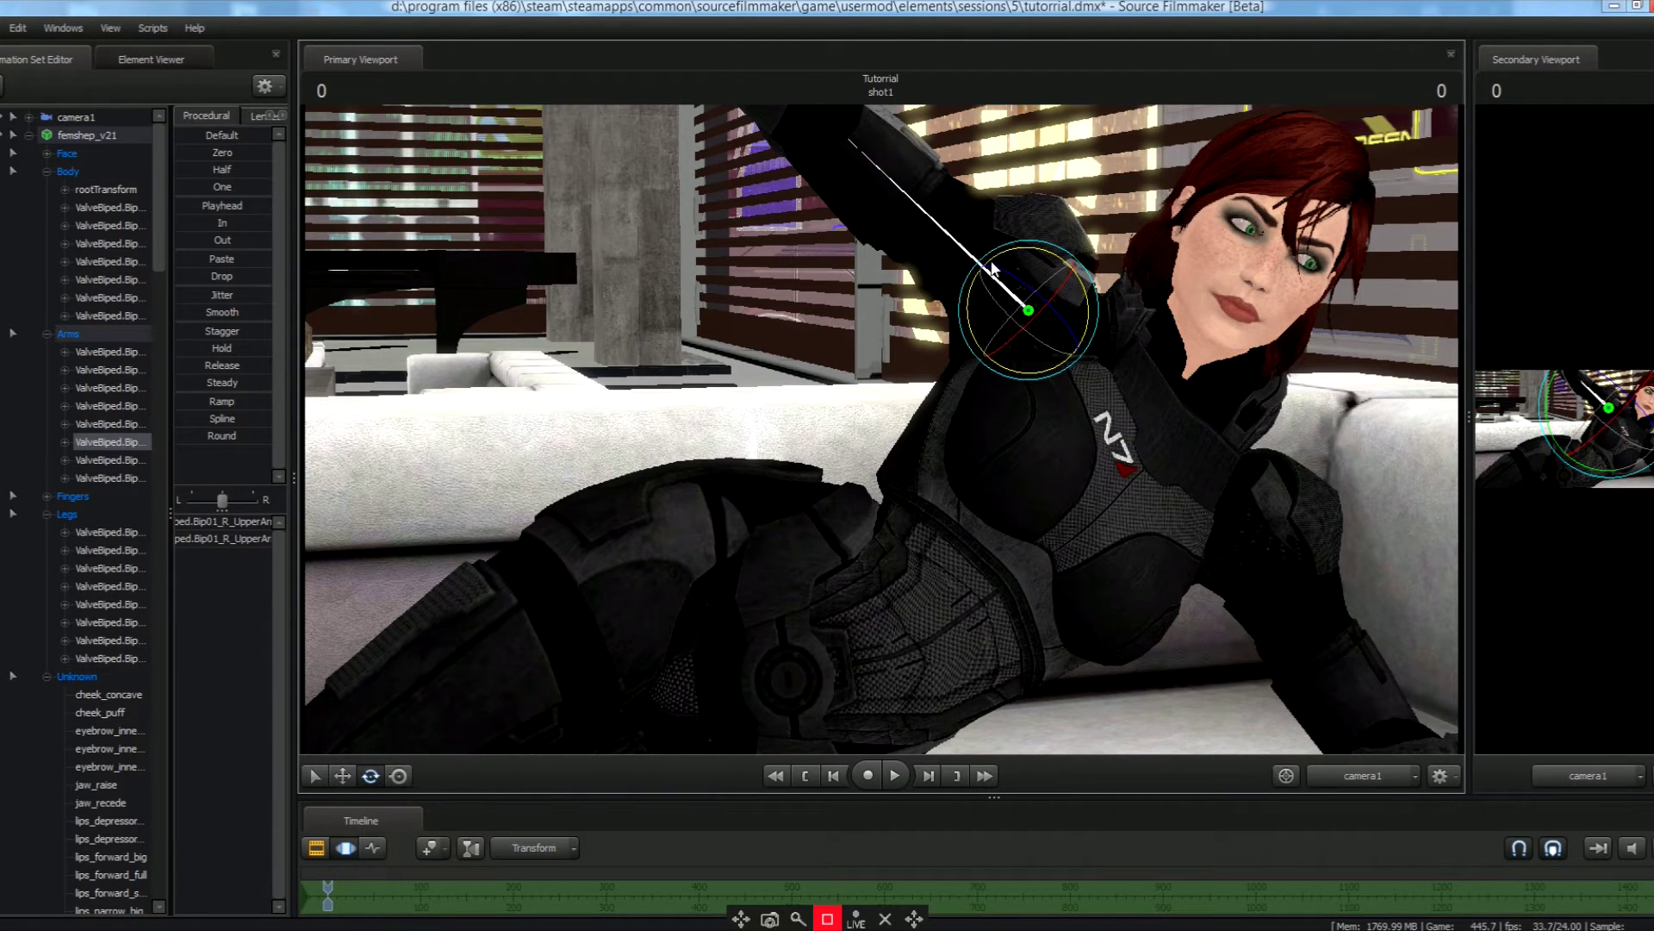
left_click_drag(992, 269, 1016, 357)
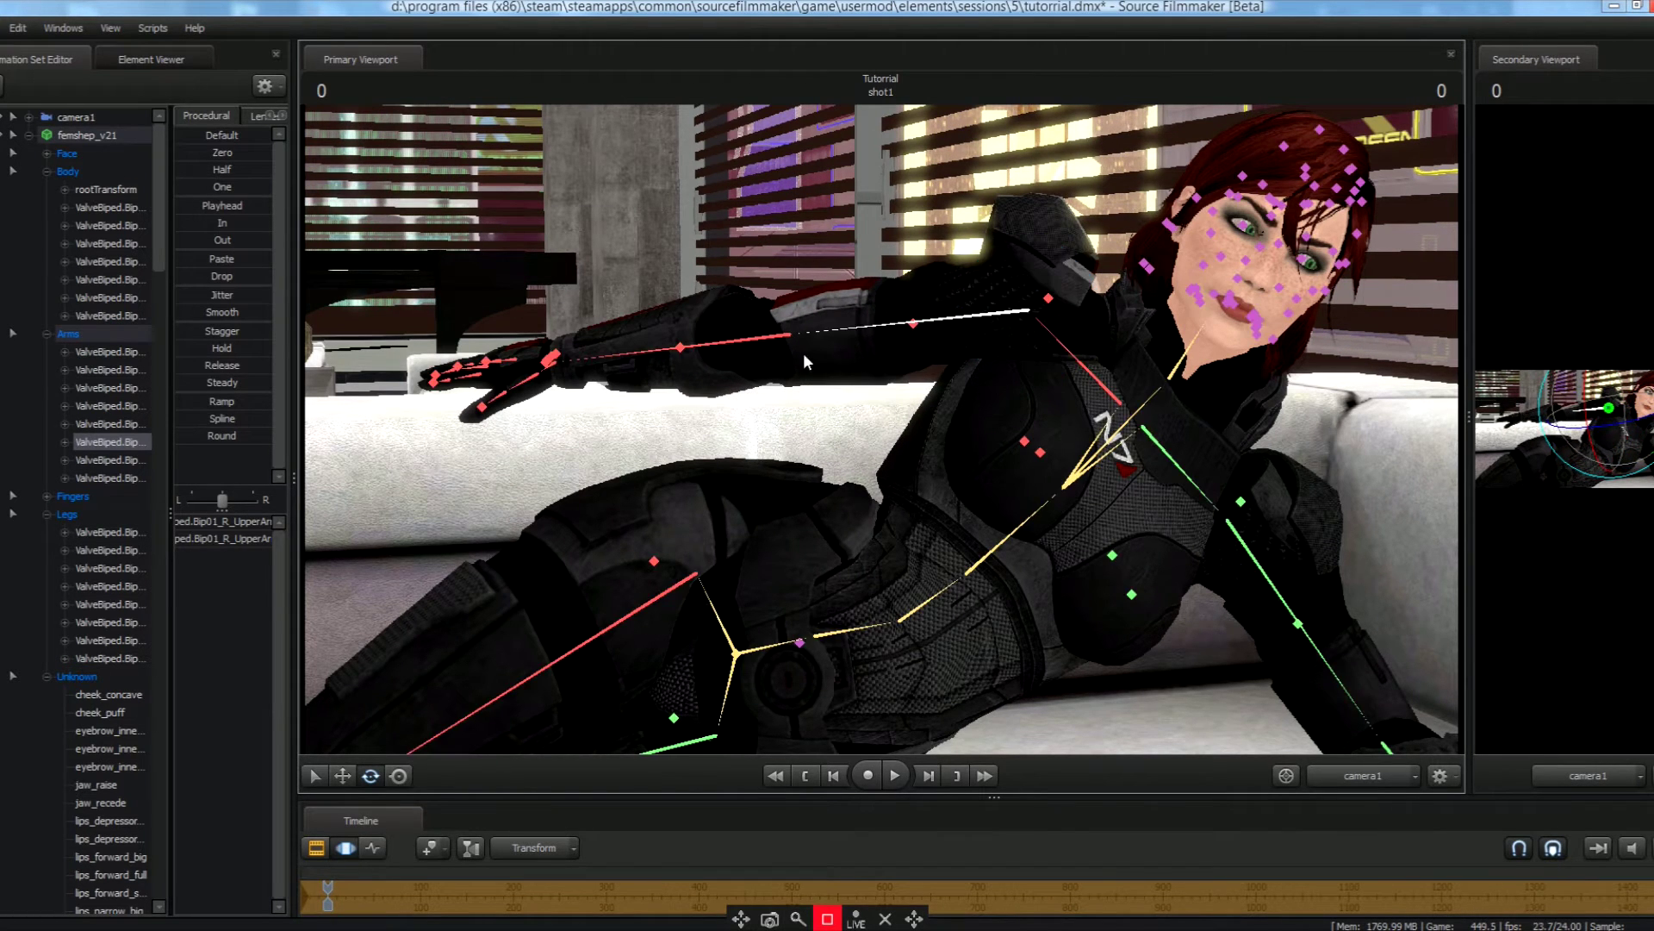
left_click(764, 345)
left_click_drag(789, 362, 901, 328)
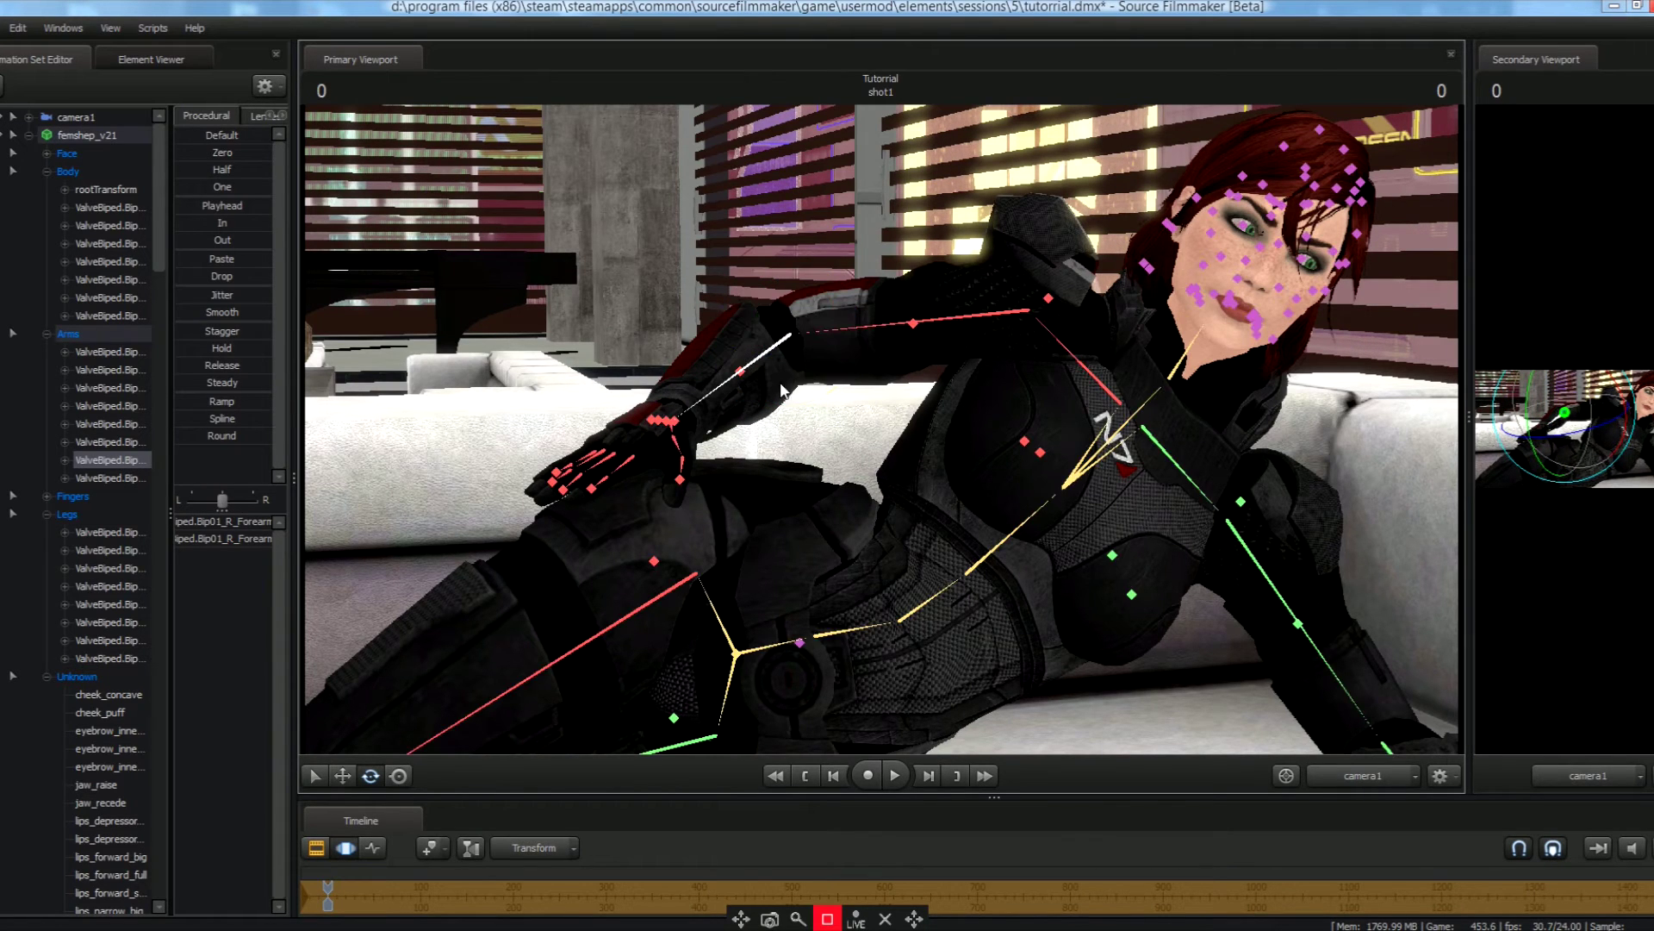
left_click(969, 320)
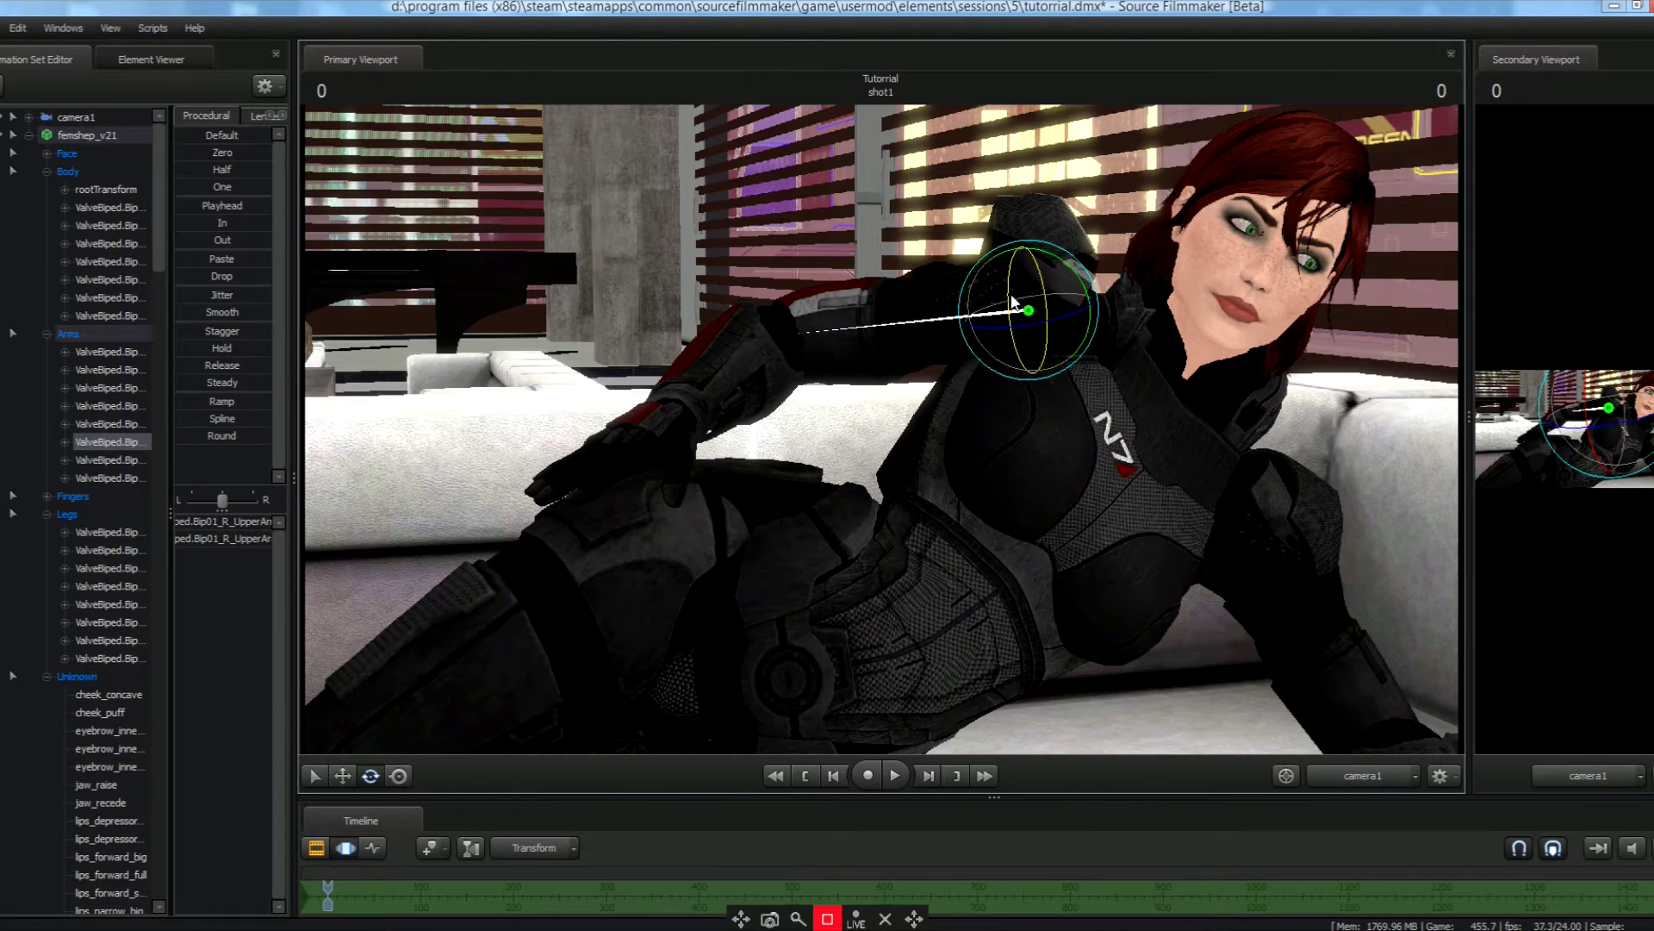
left_click_drag(1014, 301, 1017, 303)
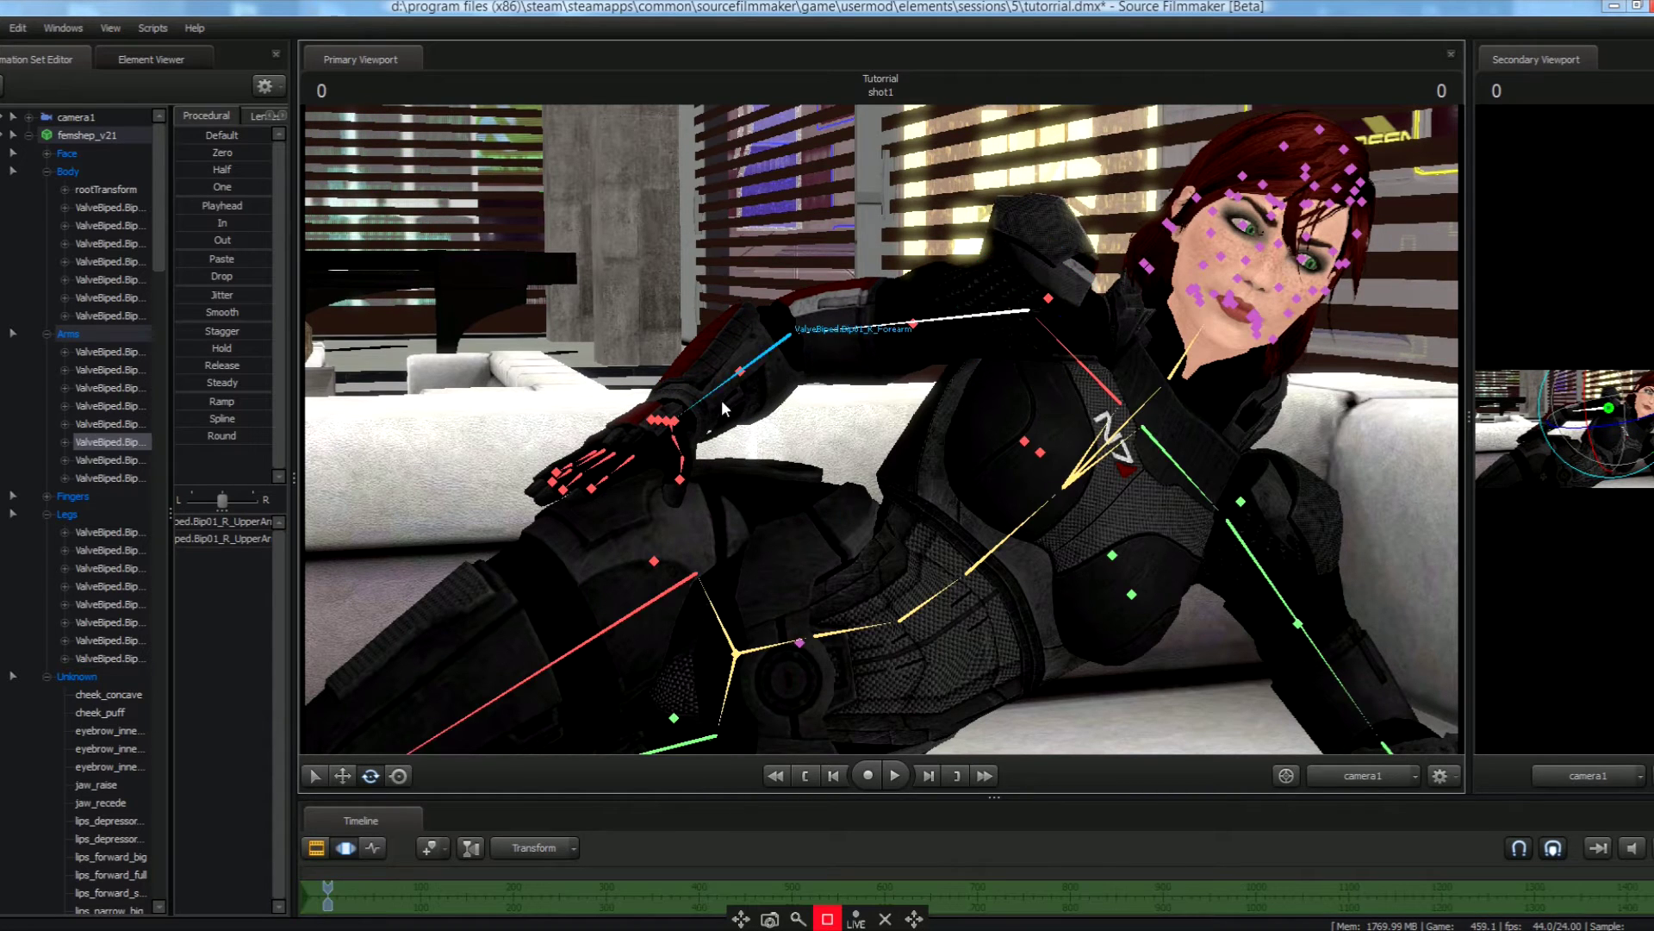
left_click(677, 443)
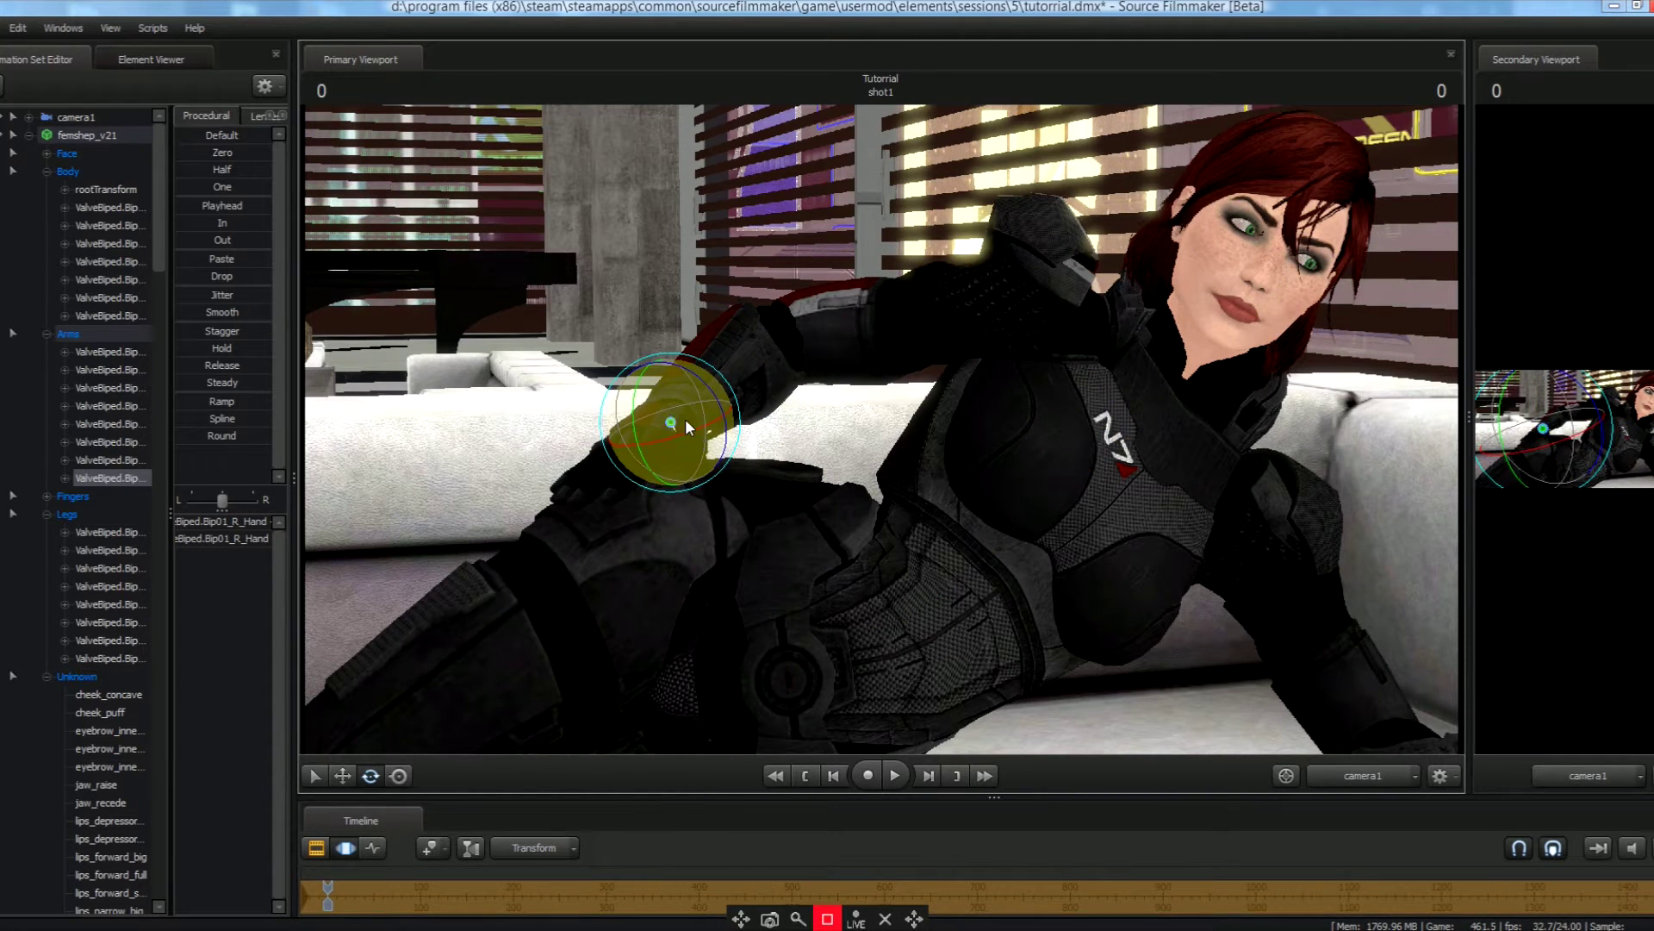
left_click_drag(685, 419, 685, 421)
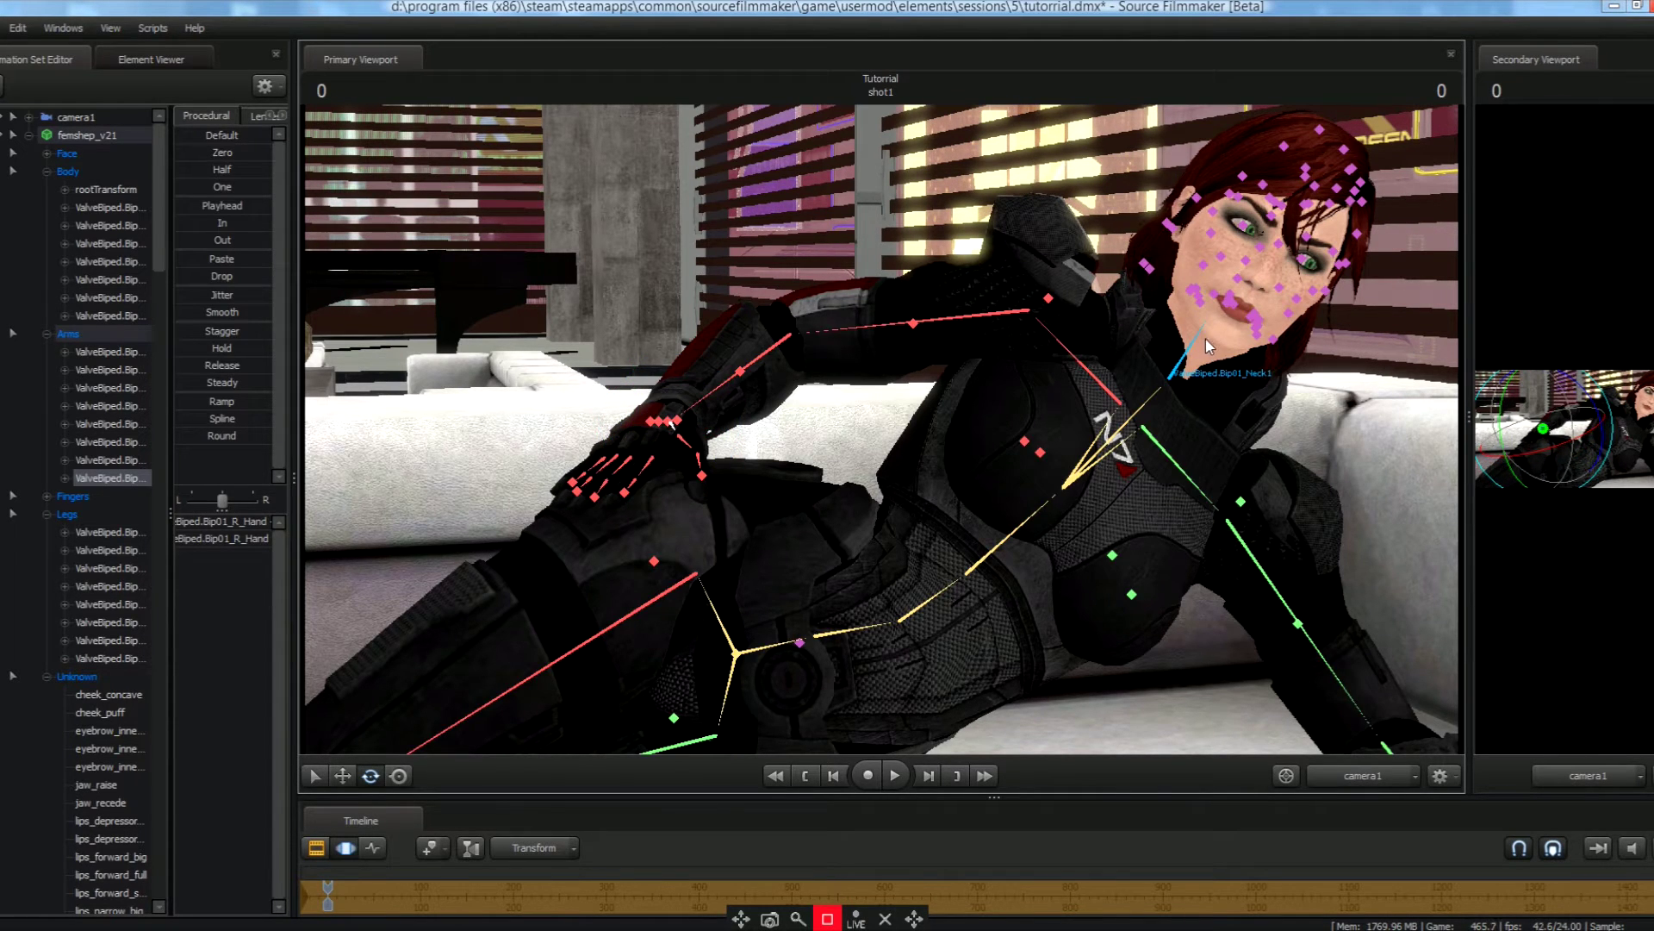
Rotate the model's Head1 bone to turn and tilt the face.
left_click(1204, 341)
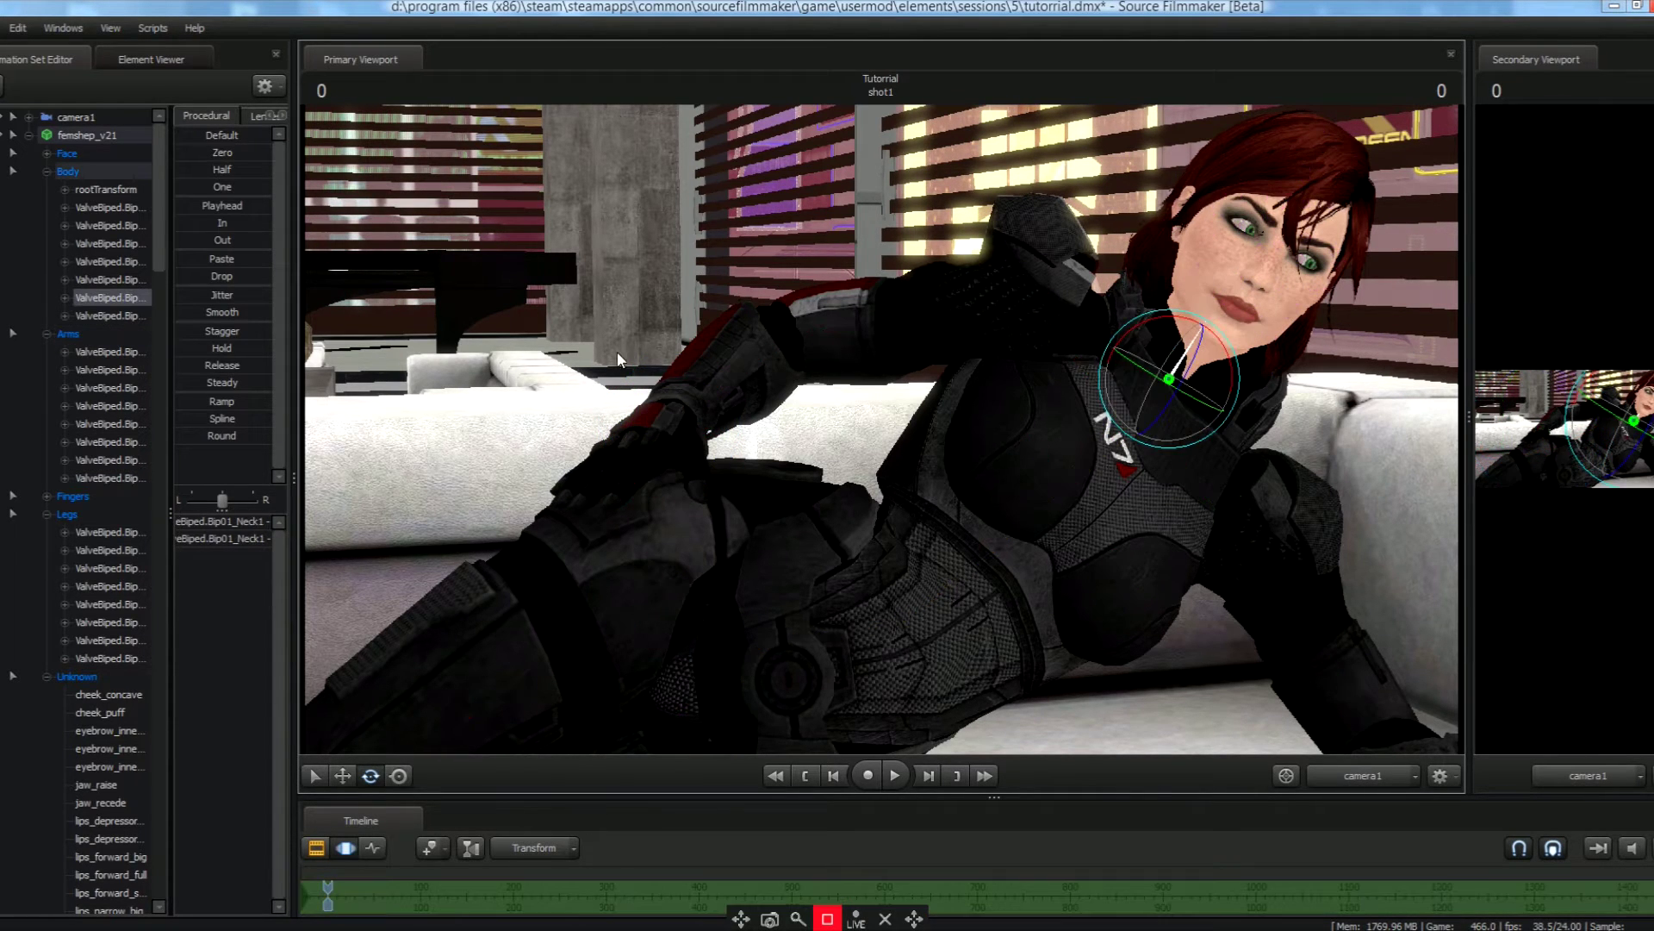
left_click(128, 321)
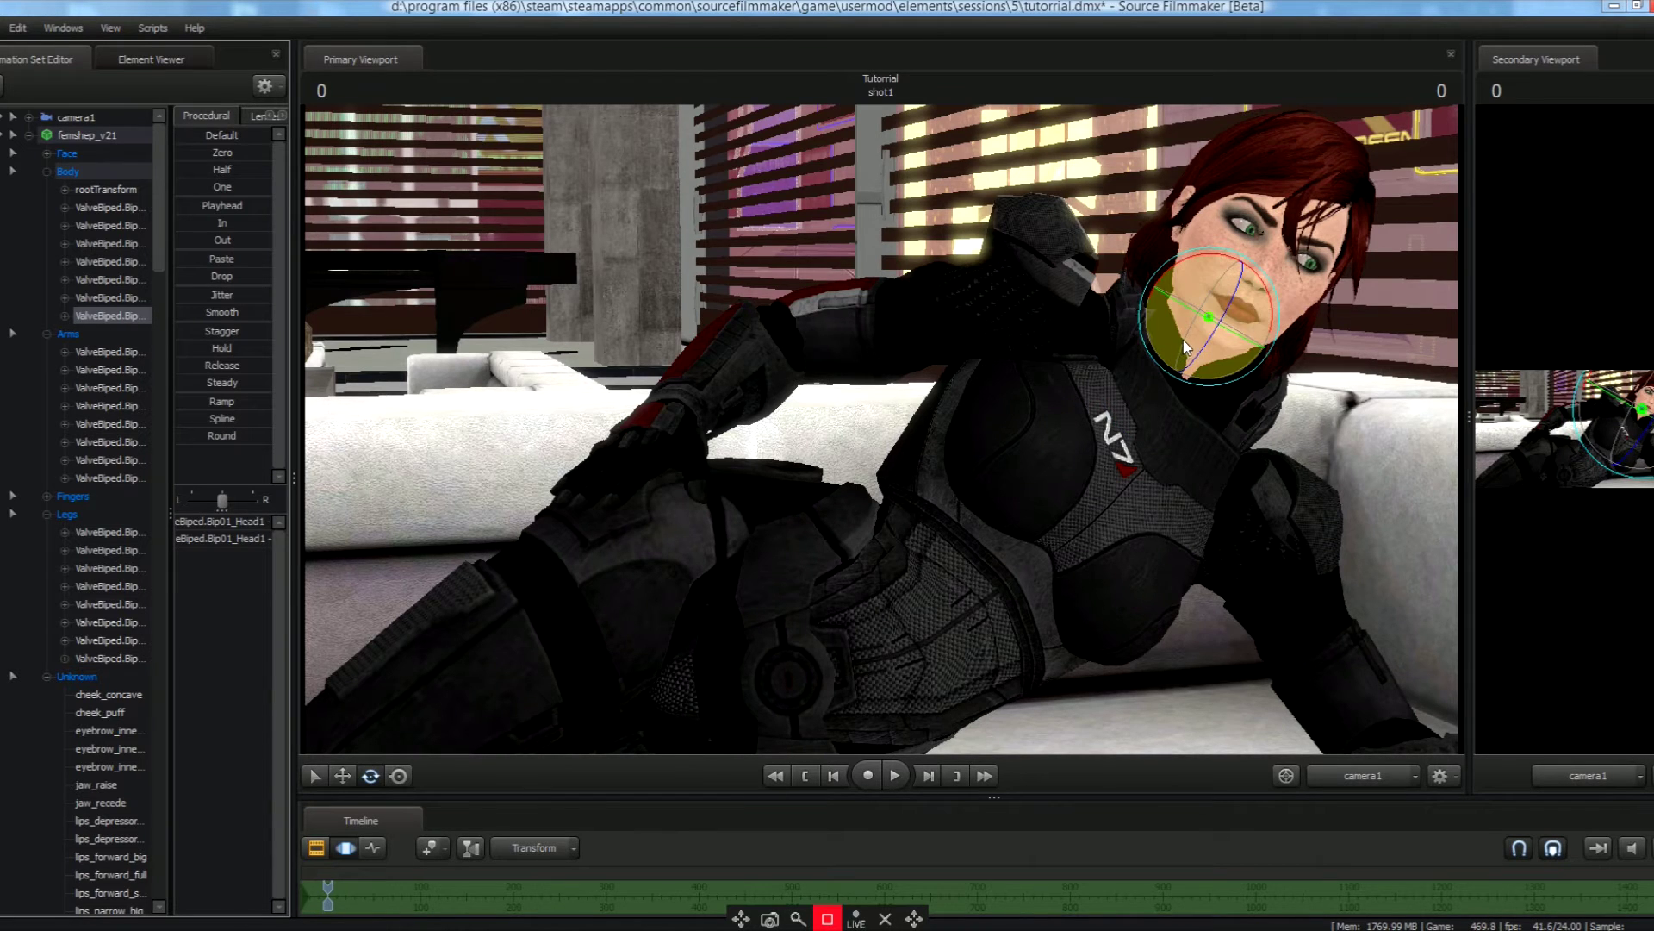
left_click_drag(1182, 340, 1263, 288)
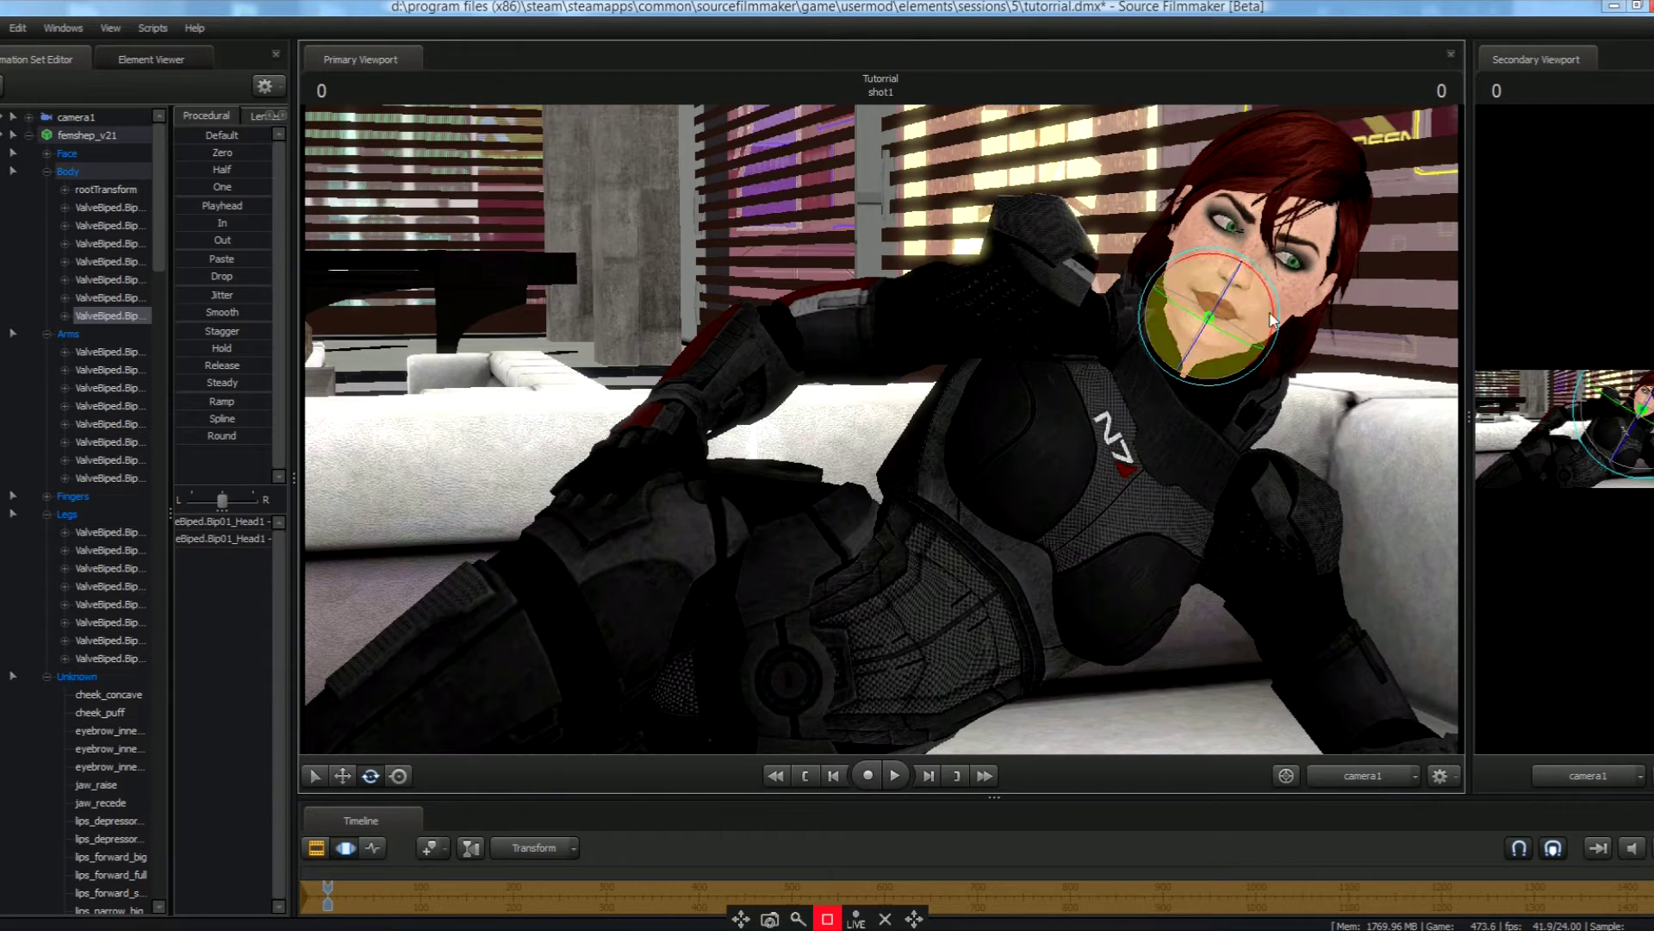
Adjust the Face group's eyes_updown and eyes_rightleft controls so the model looks toward the camera.
left_click(103, 157)
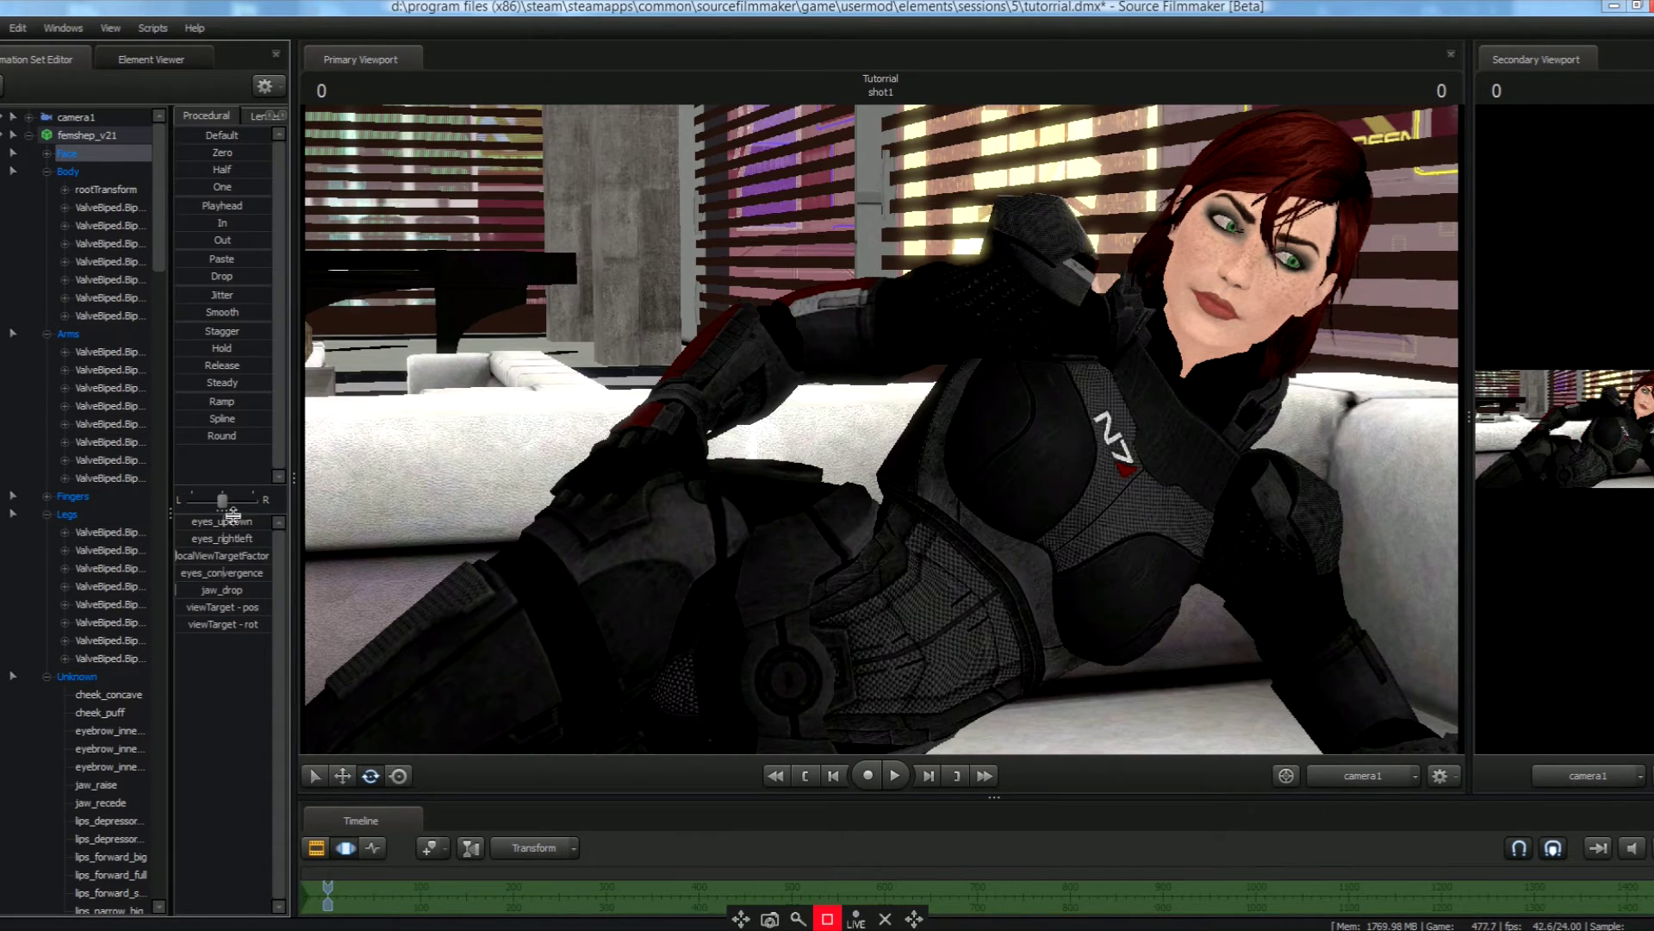
mouse_move(242, 525)
left_mouse_down()
mouse_move(222, 540)
mouse_move(229, 524)
left_mouse_up()
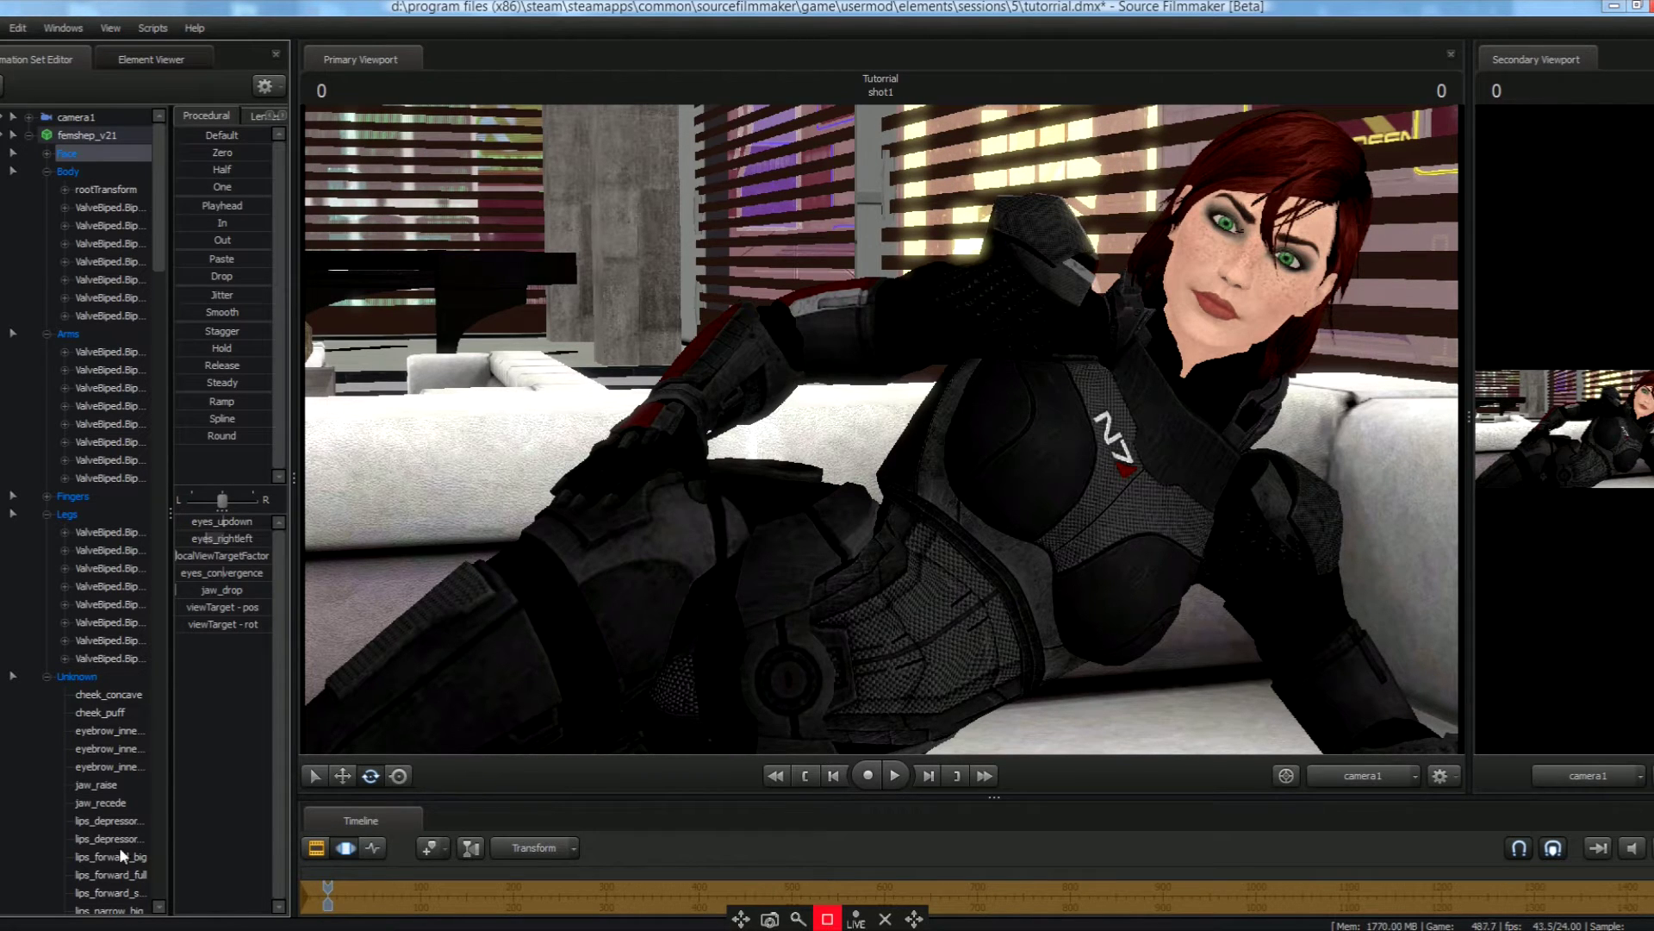
Frame the face through the Work Camera and add a slight smile with the Unknown group's lips_smile_small control.
left_click(90, 680)
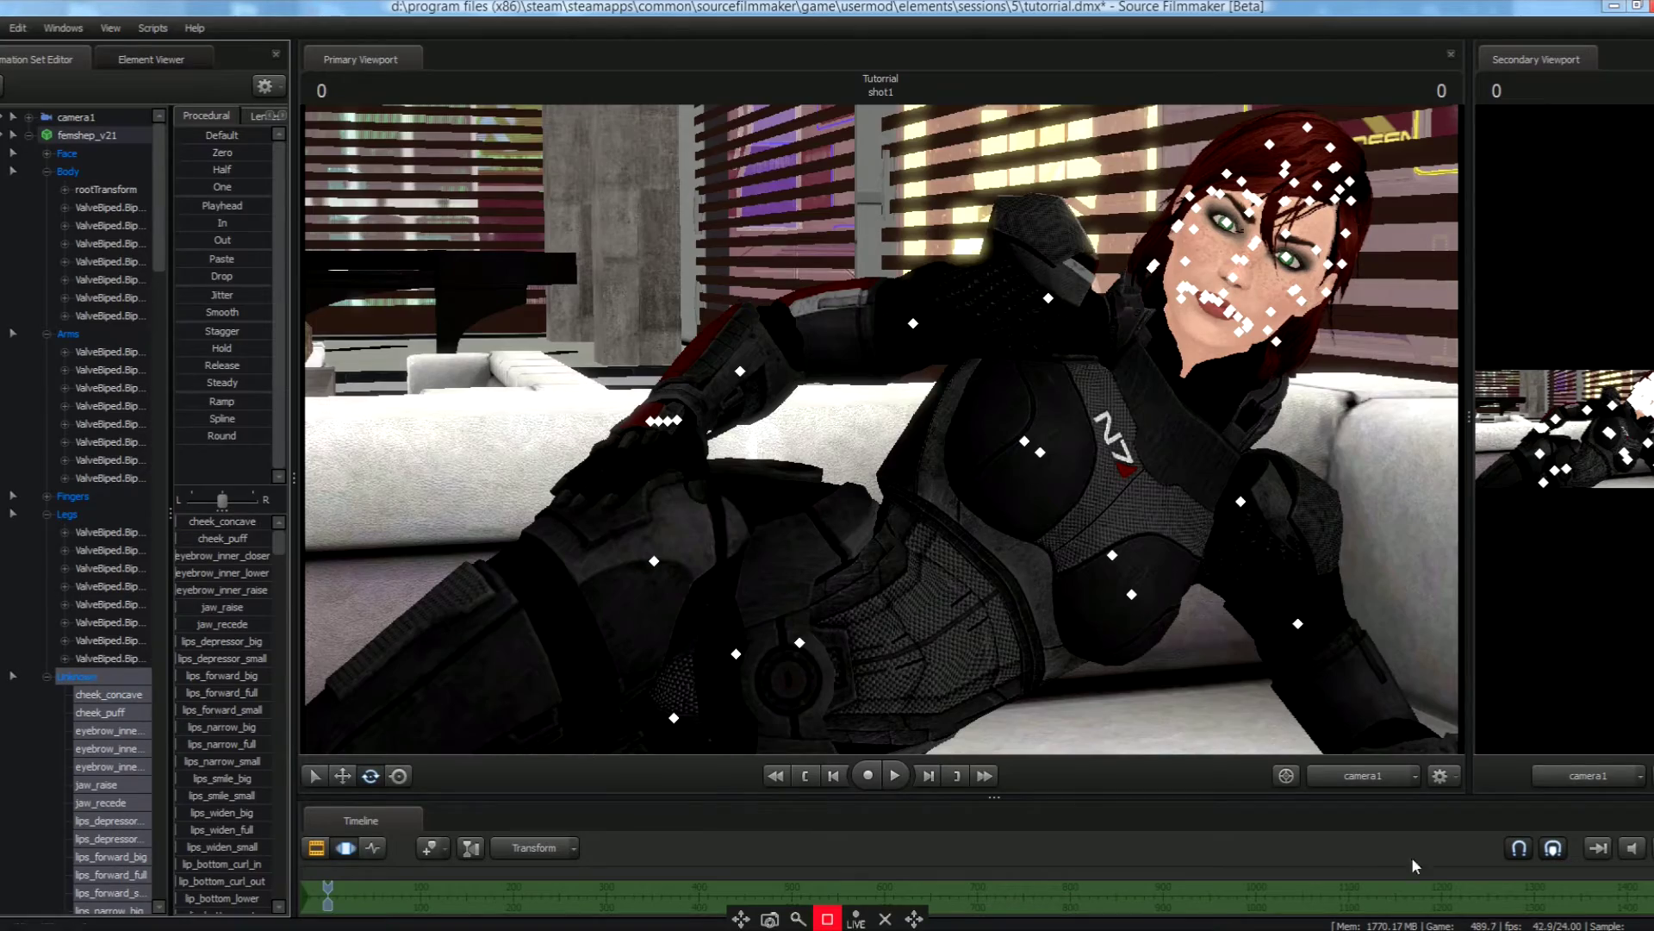
left_click(1383, 775)
left_click_drag(1094, 703, 1120, 576)
key("w")
key("w")
key("s")
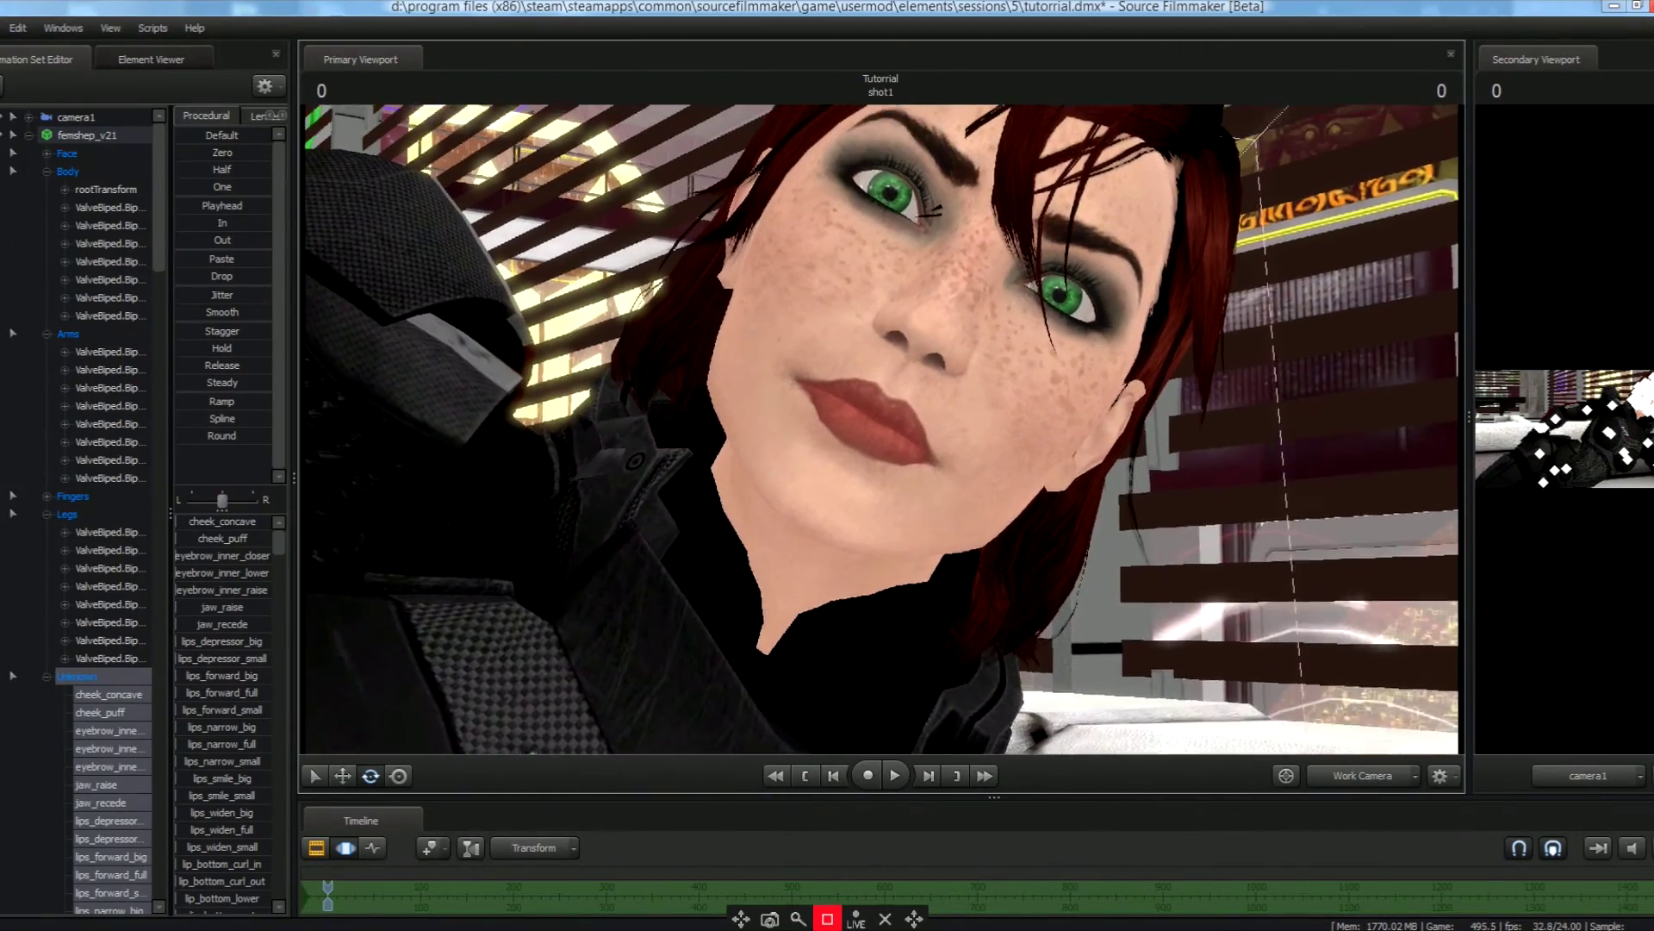
key("w")
mouse_move(870, 448)
left_mouse_down()
mouse_move(870, 427)
mouse_move(867, 448)
mouse_move(858, 436)
left_mouse_up()
key("s")
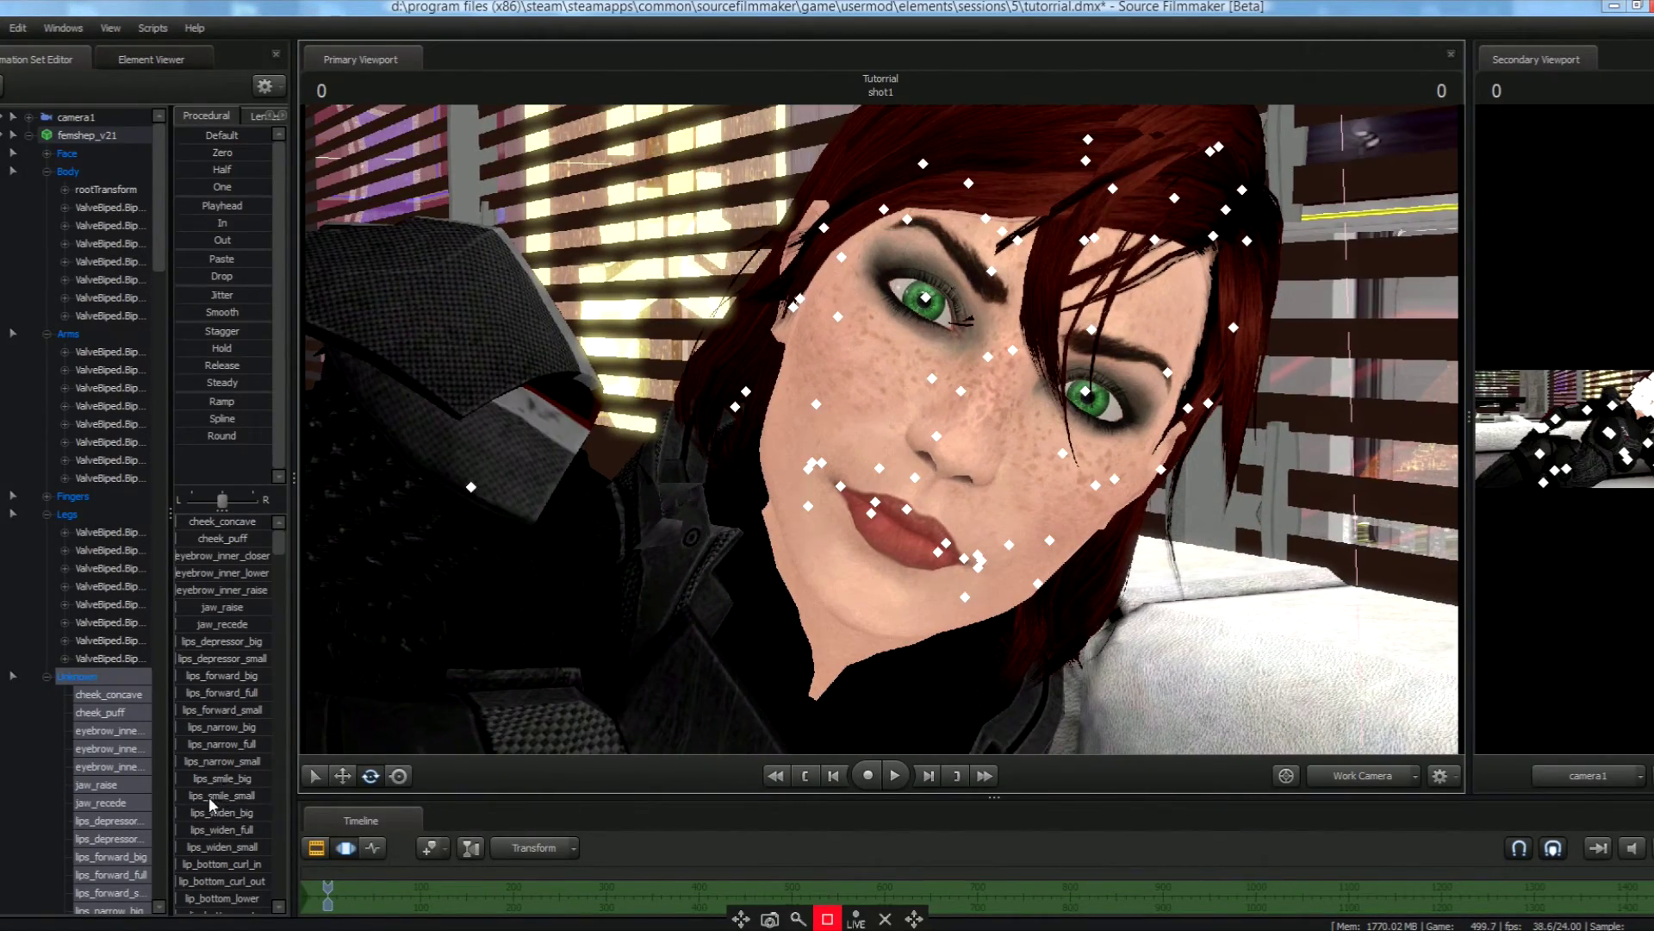
left_click_drag(209, 798, 213, 797)
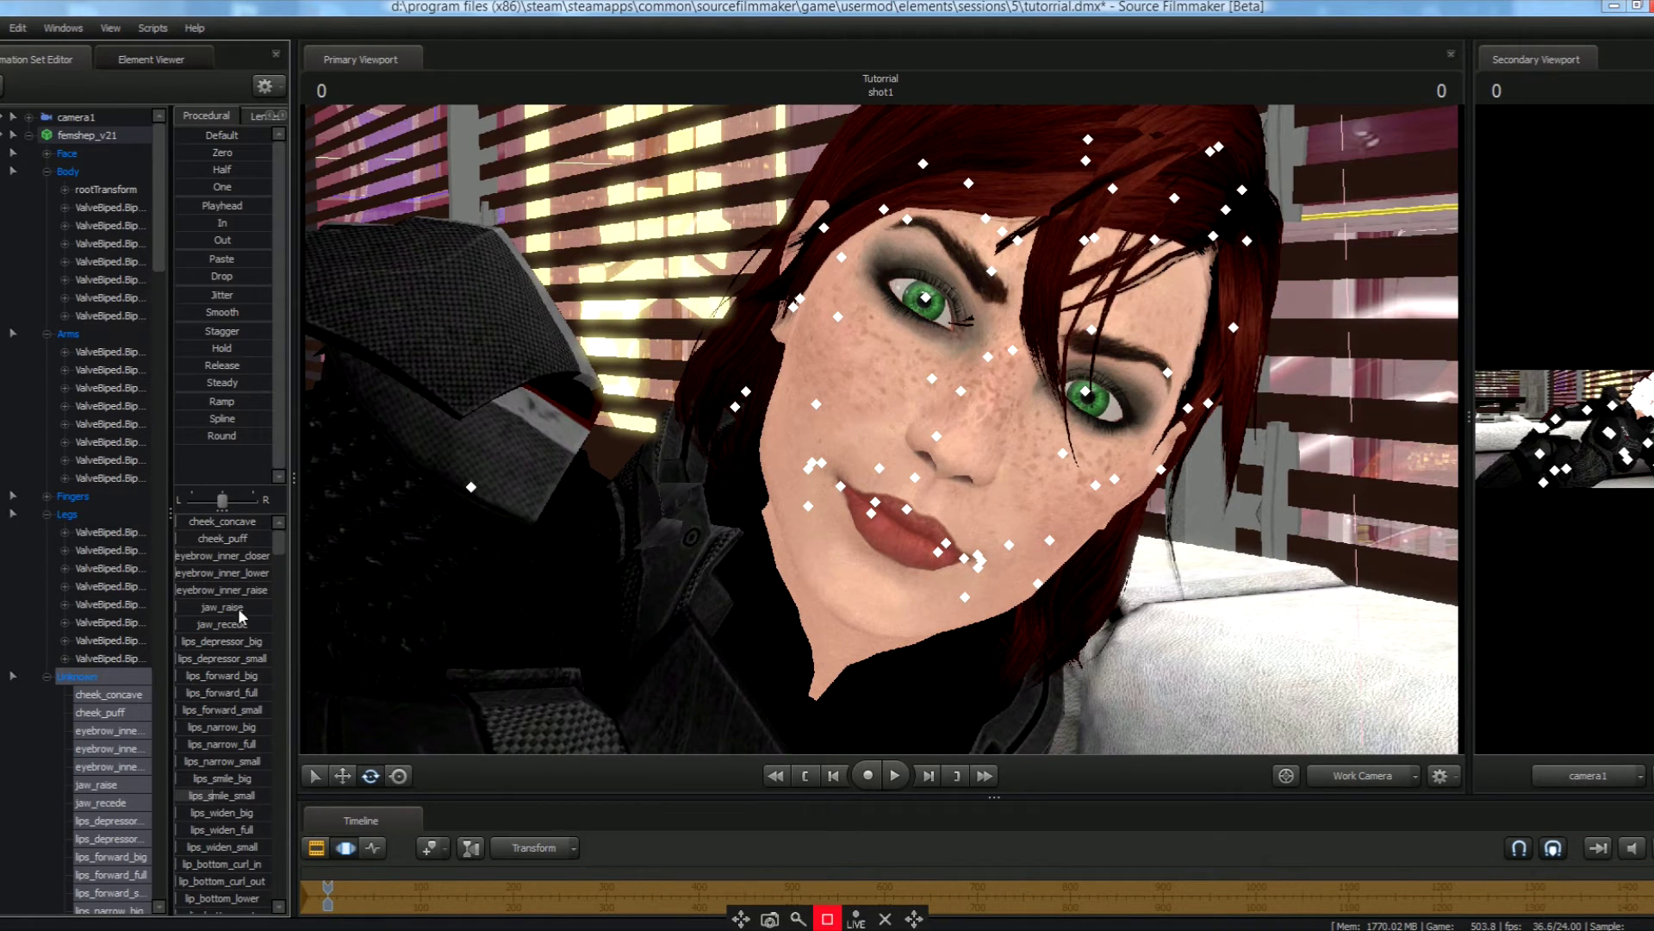
Slightly increase eyebrow_outer_raise and eyelid_top_lower to shape the model's brows and upper eyelids.
scroll(231, 757, "down", 3)
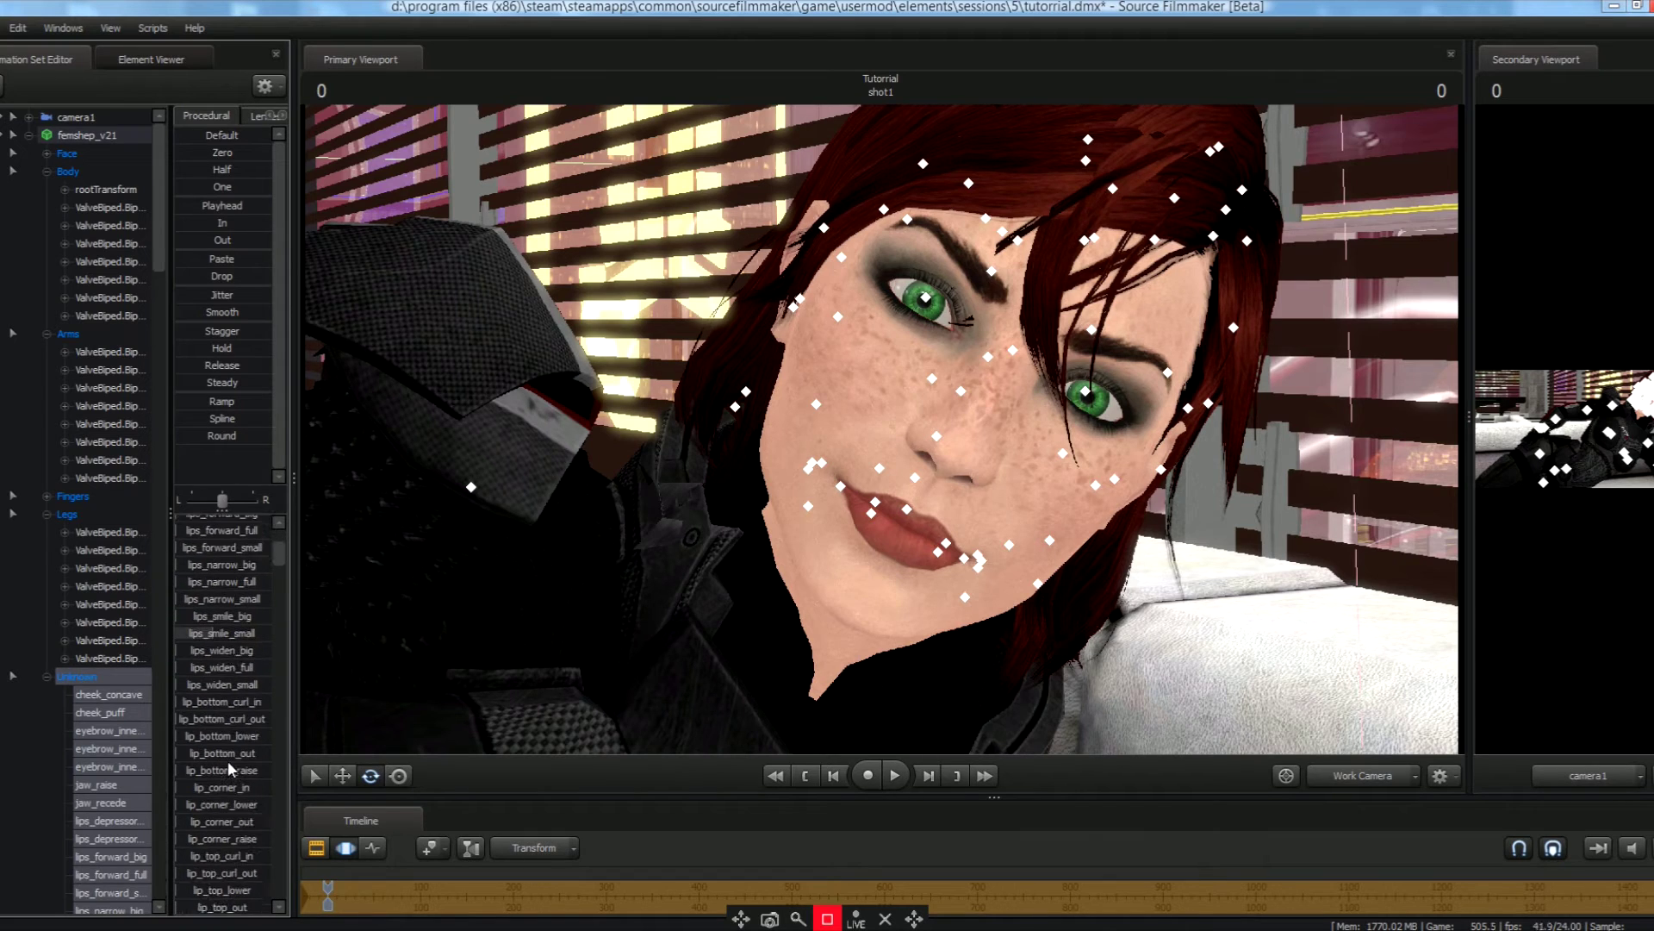
scroll(224, 757, "down", 1)
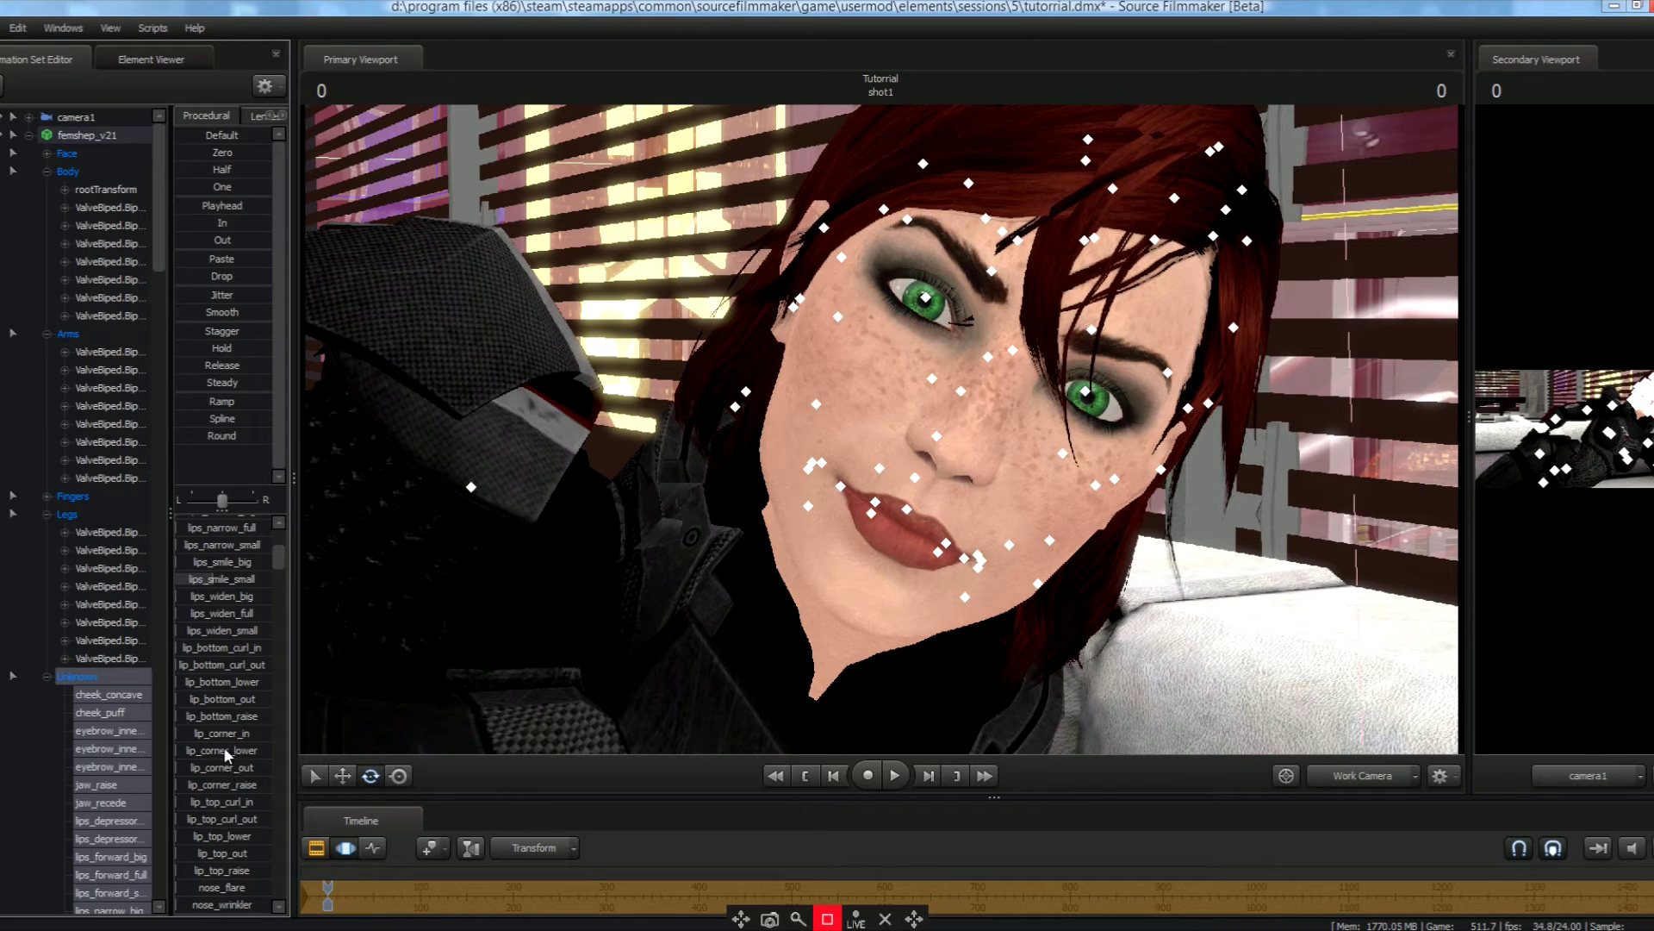
scroll(222, 745, "down", 1)
scroll(224, 748, "down", 3)
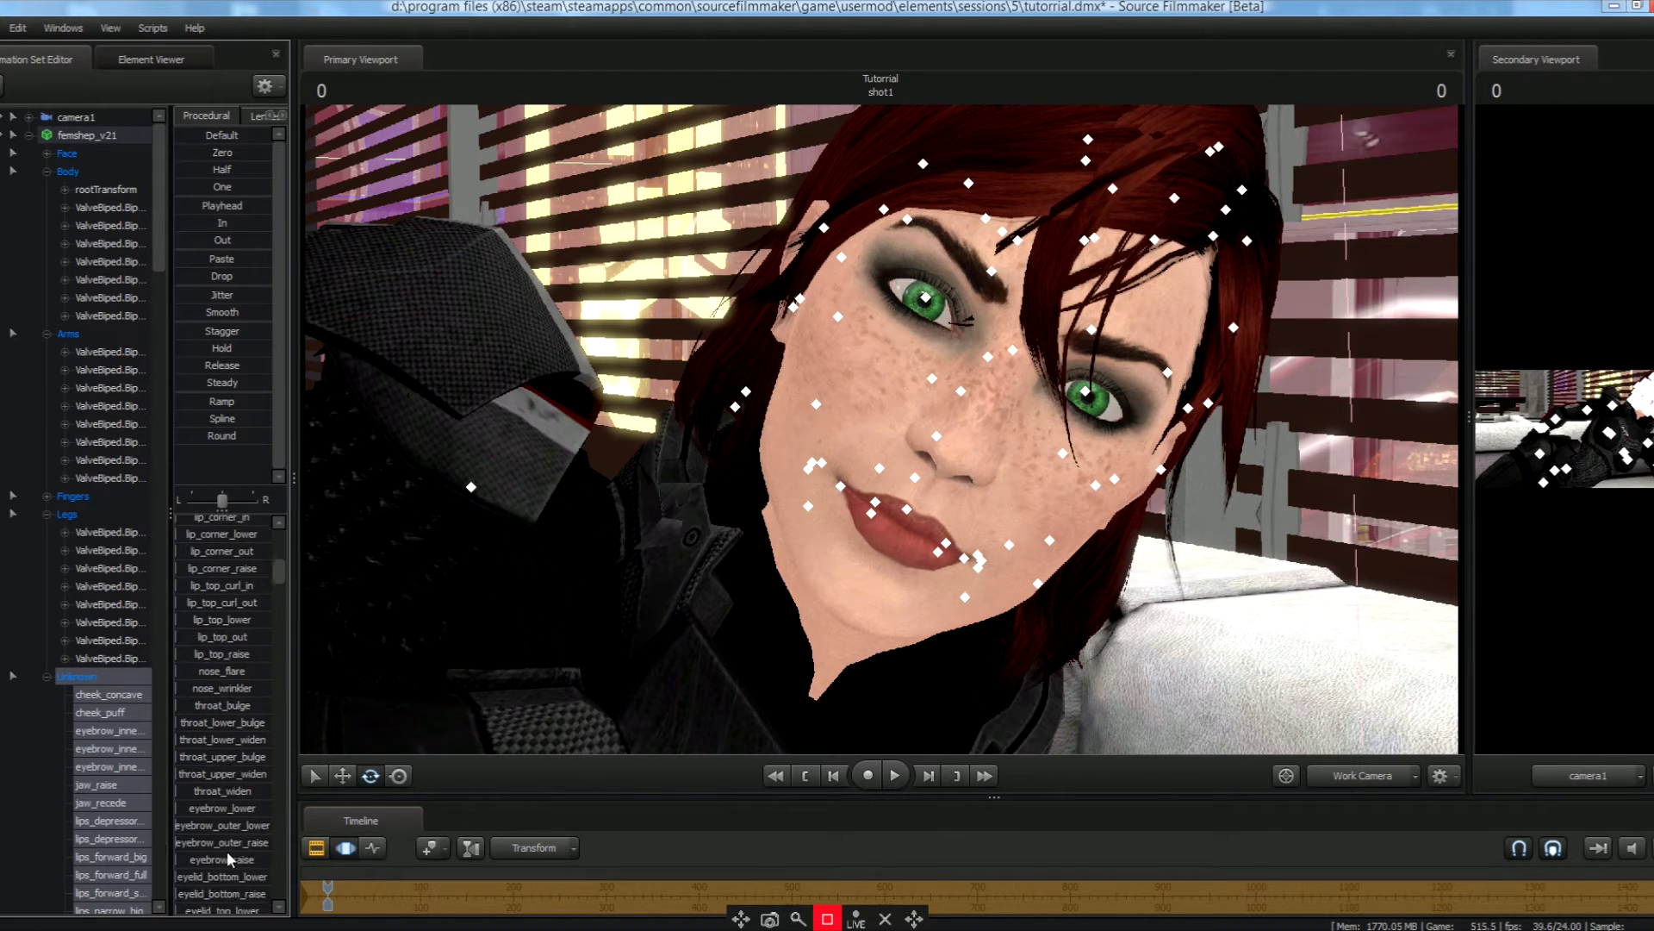
scroll(207, 862, "down", 1)
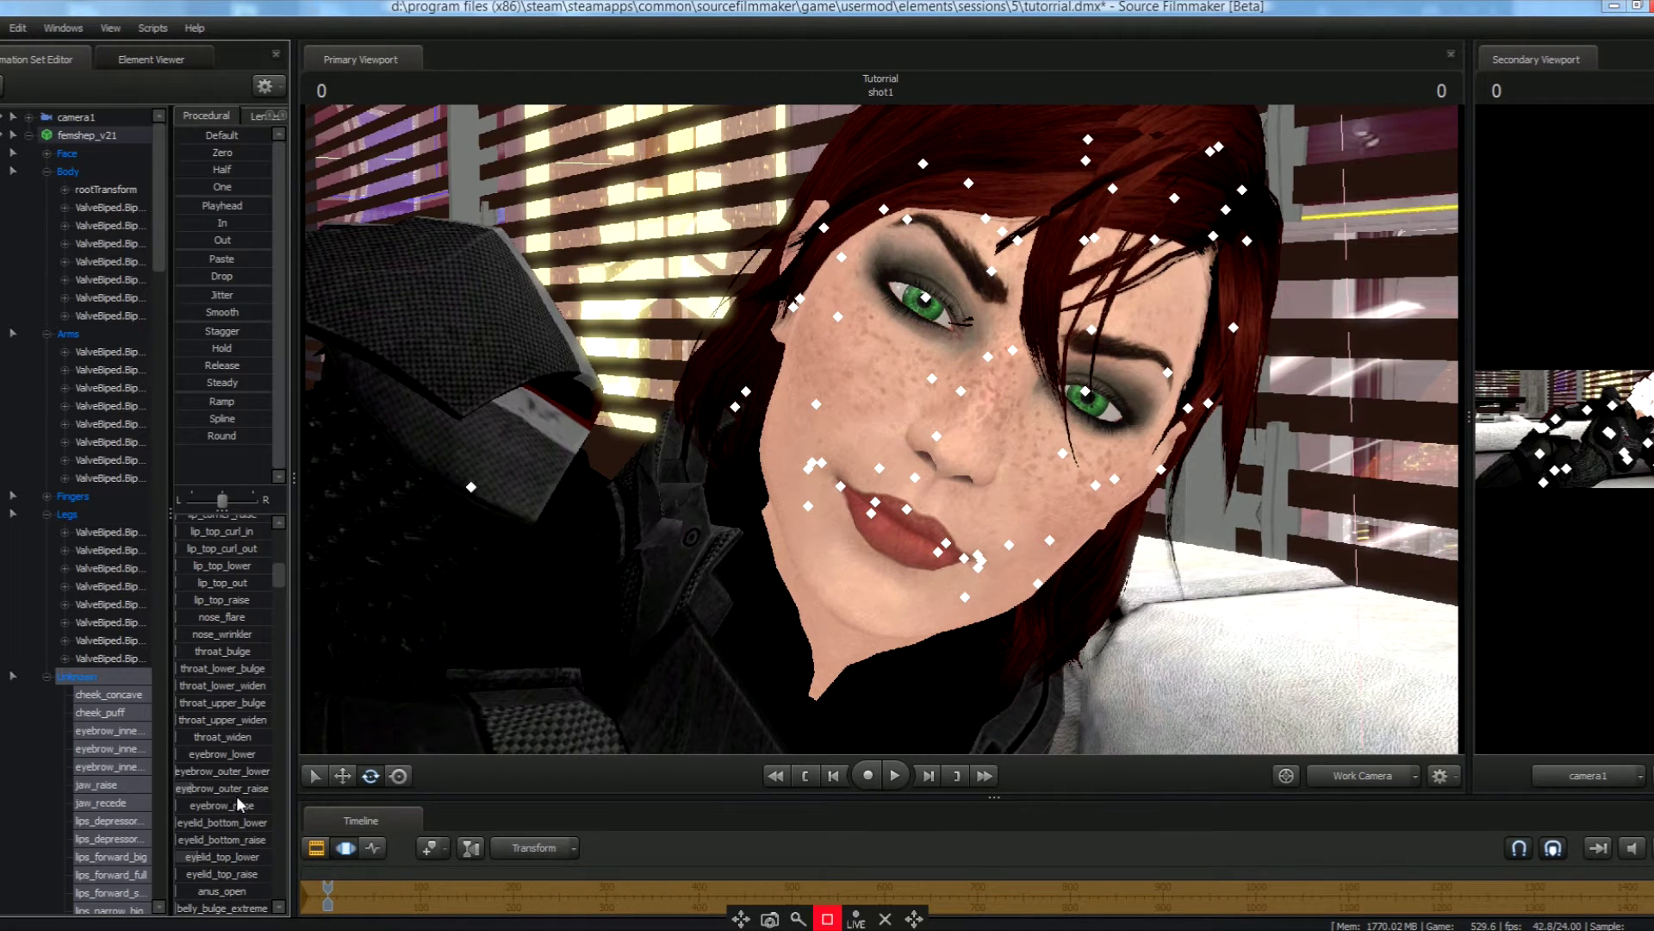
left_click_drag(277, 578, 282, 534)
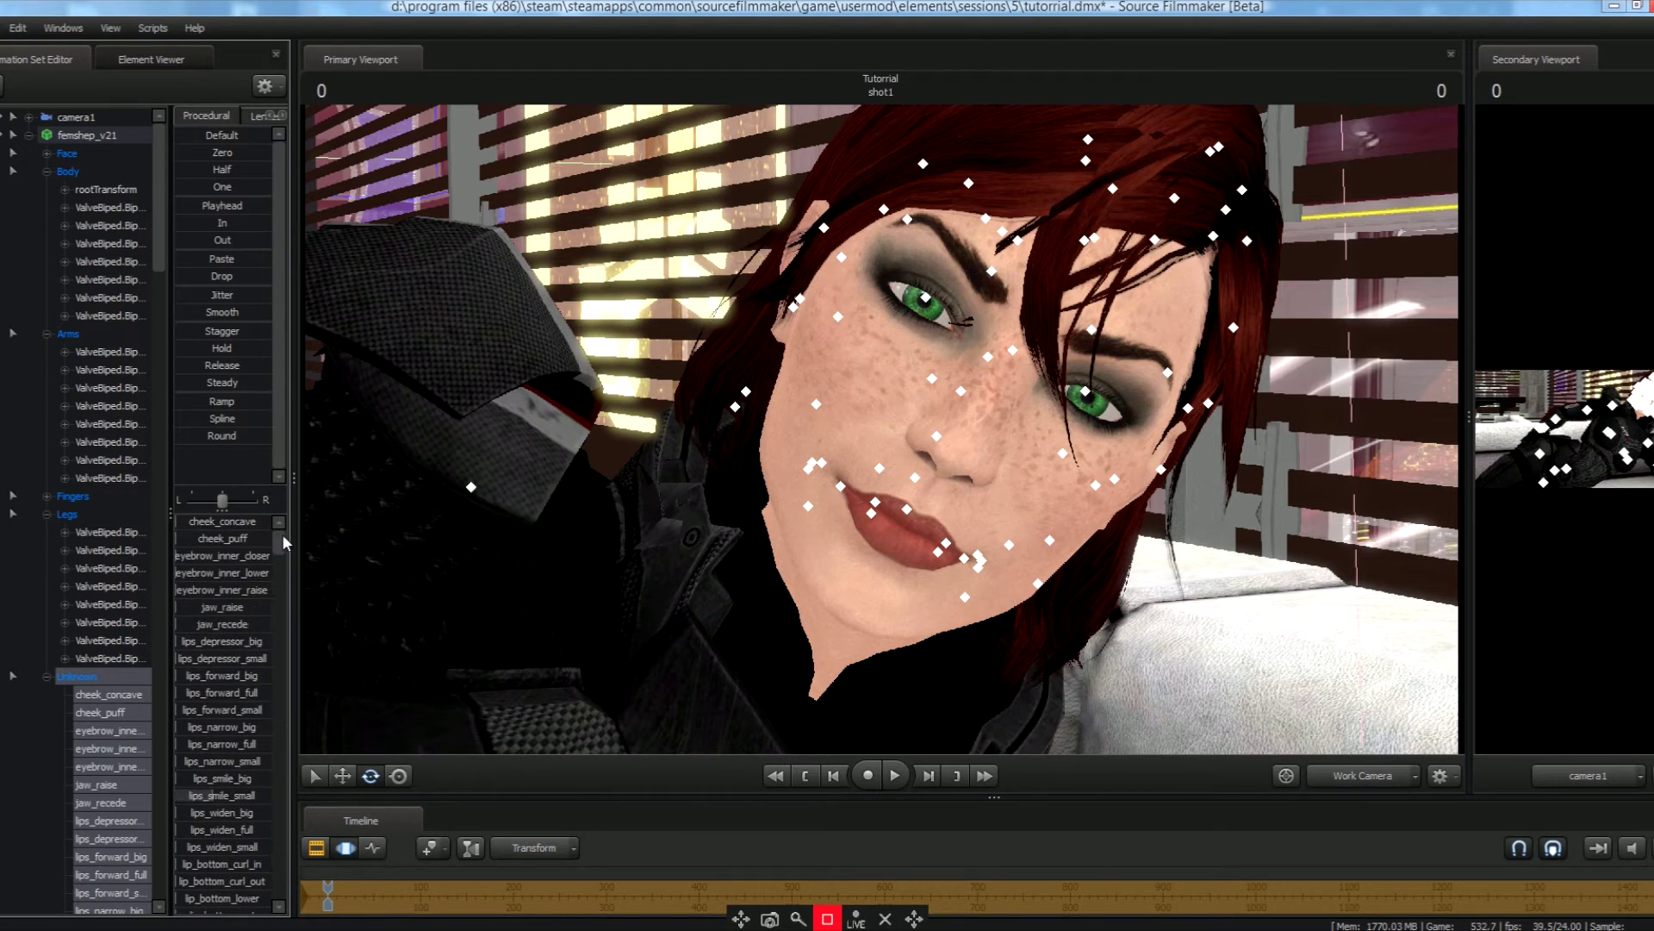
Check the facial expression through camera1 without the bone control overlay.
left_click(1388, 772)
left_click(334, 852)
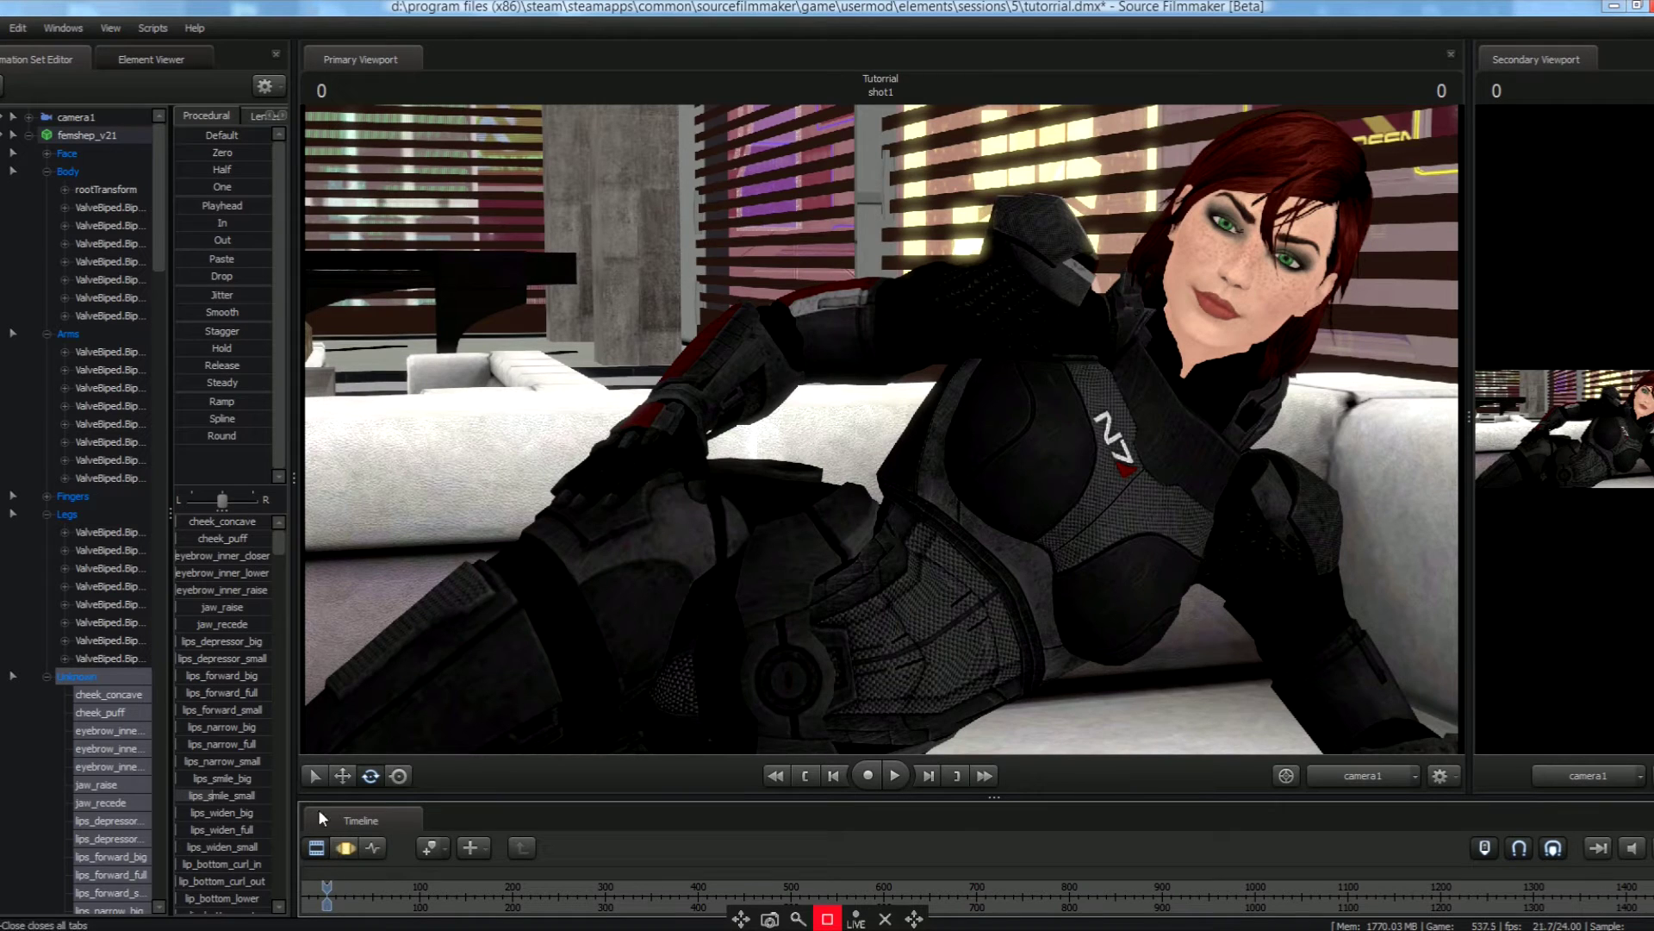
left_click(344, 849)
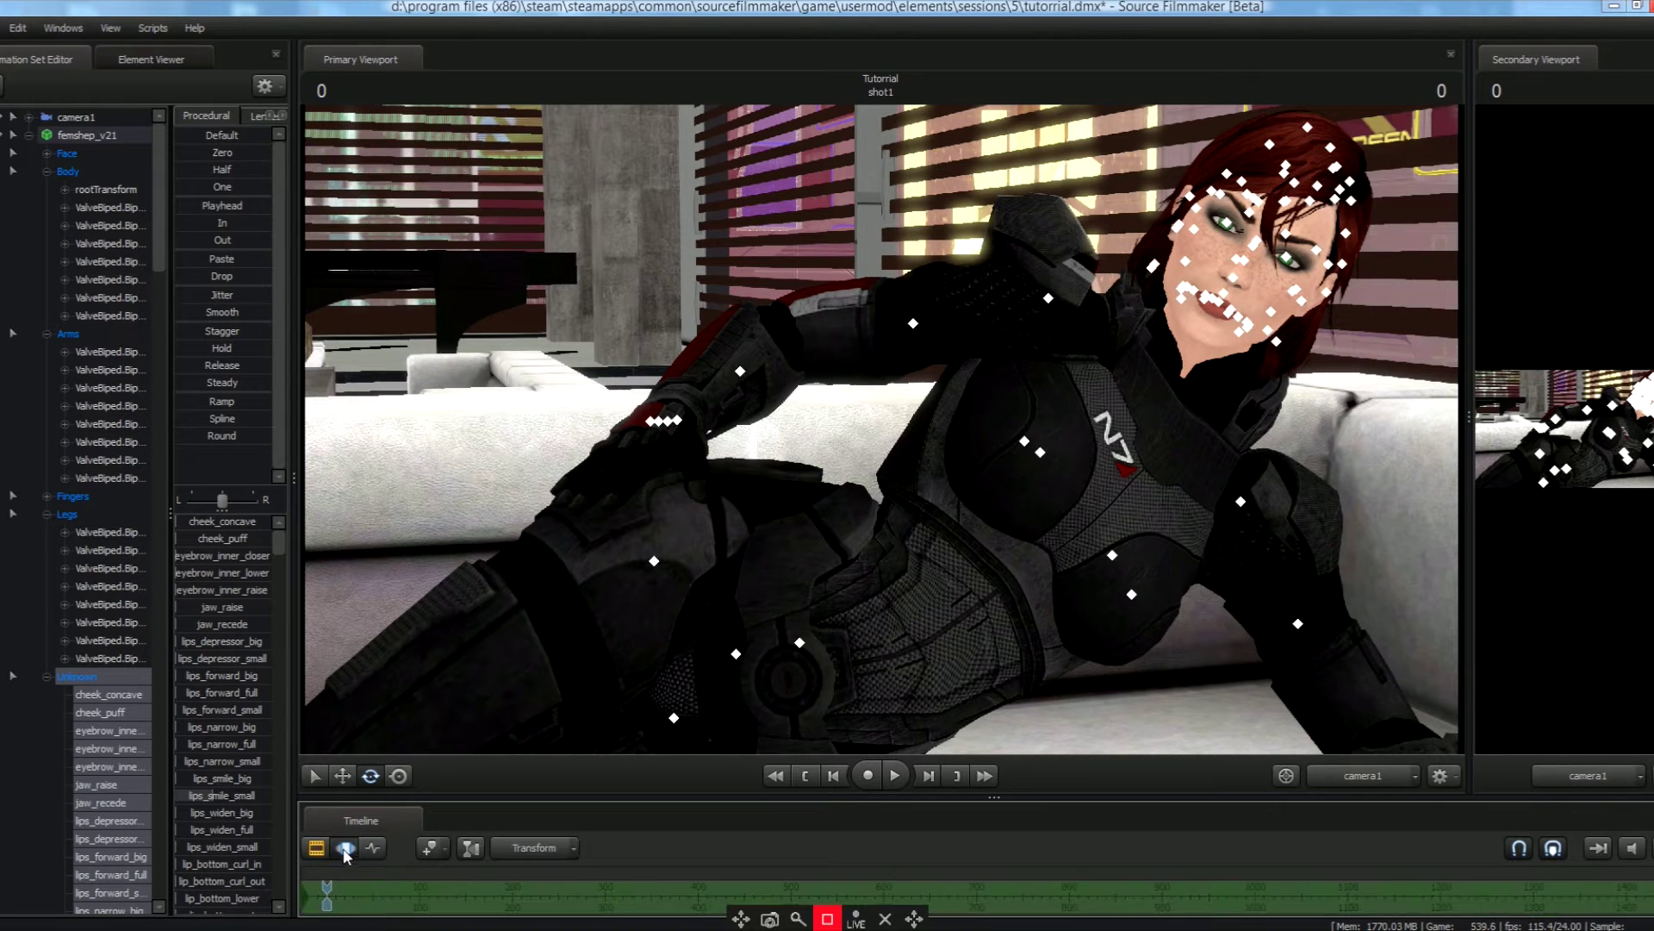
Reduce lips_smile_small in the Work Camera close-up and review the face through camera1 without the control overlay.
left_click(1343, 777)
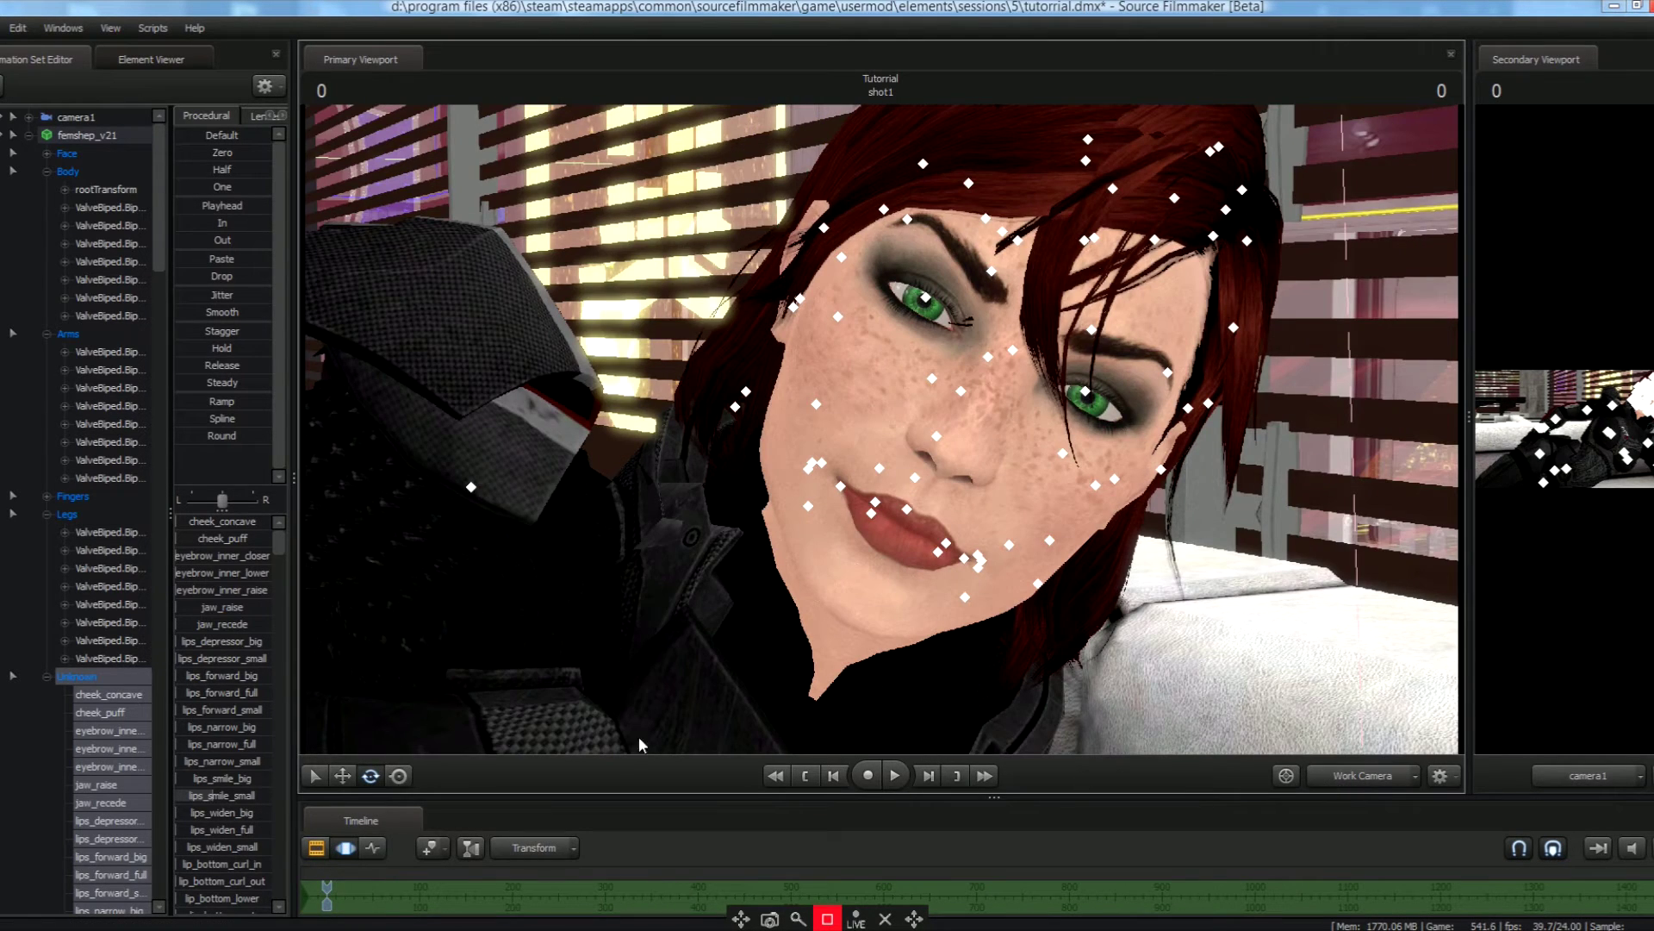
left_click_drag(230, 798, 204, 798)
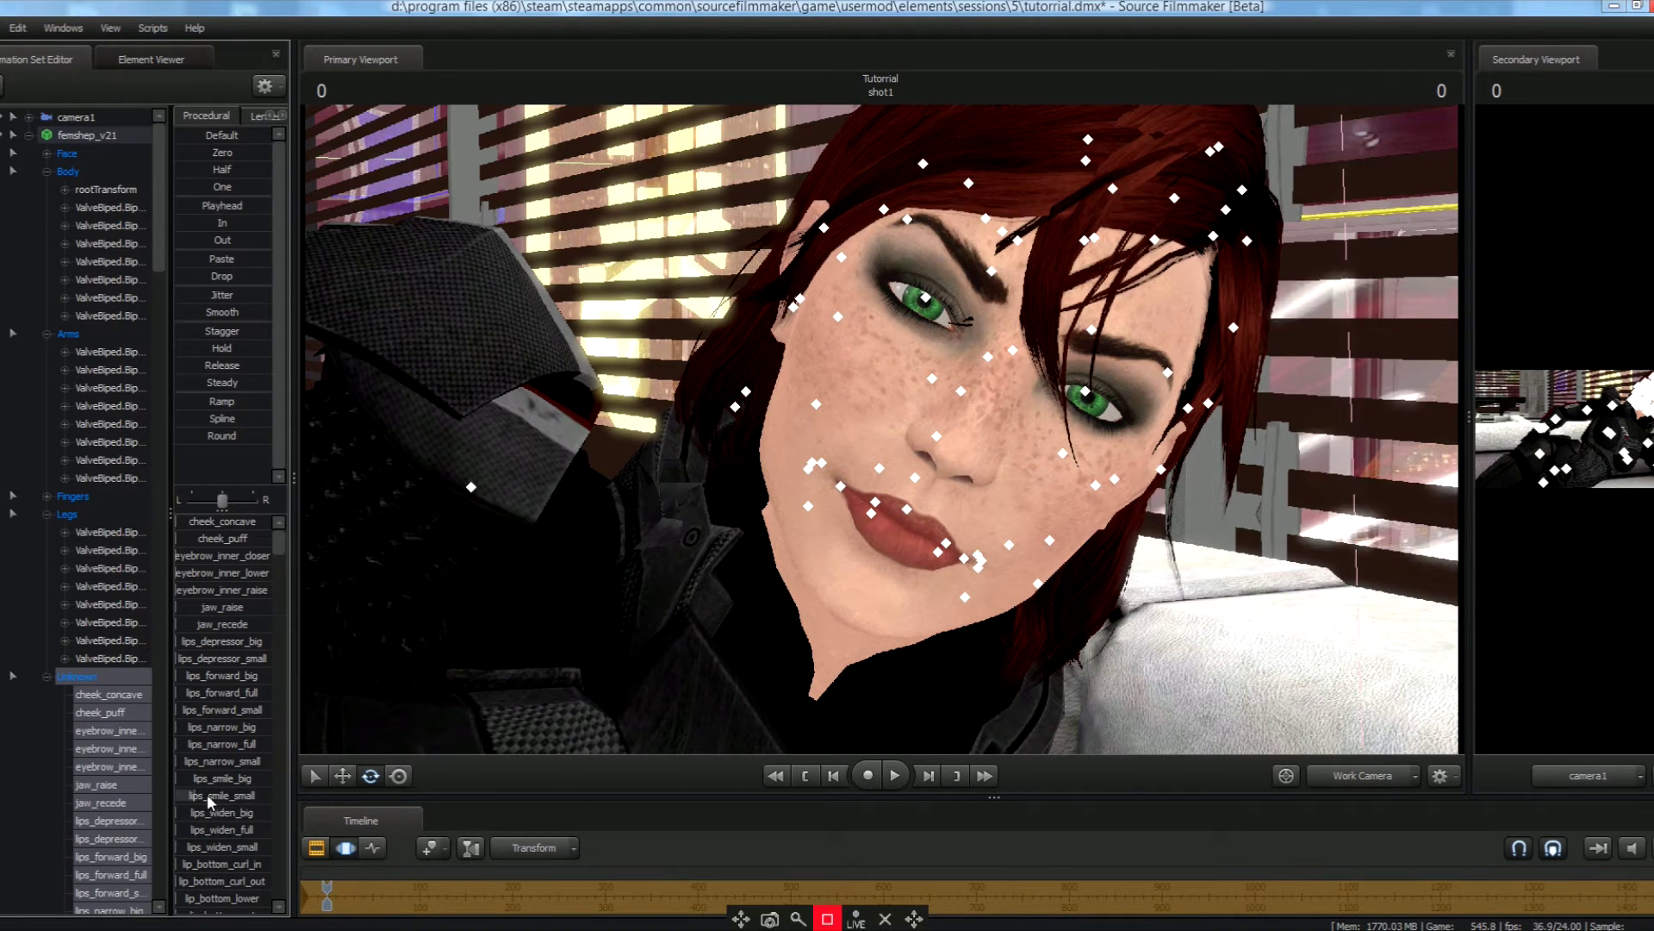
left_click(340, 846)
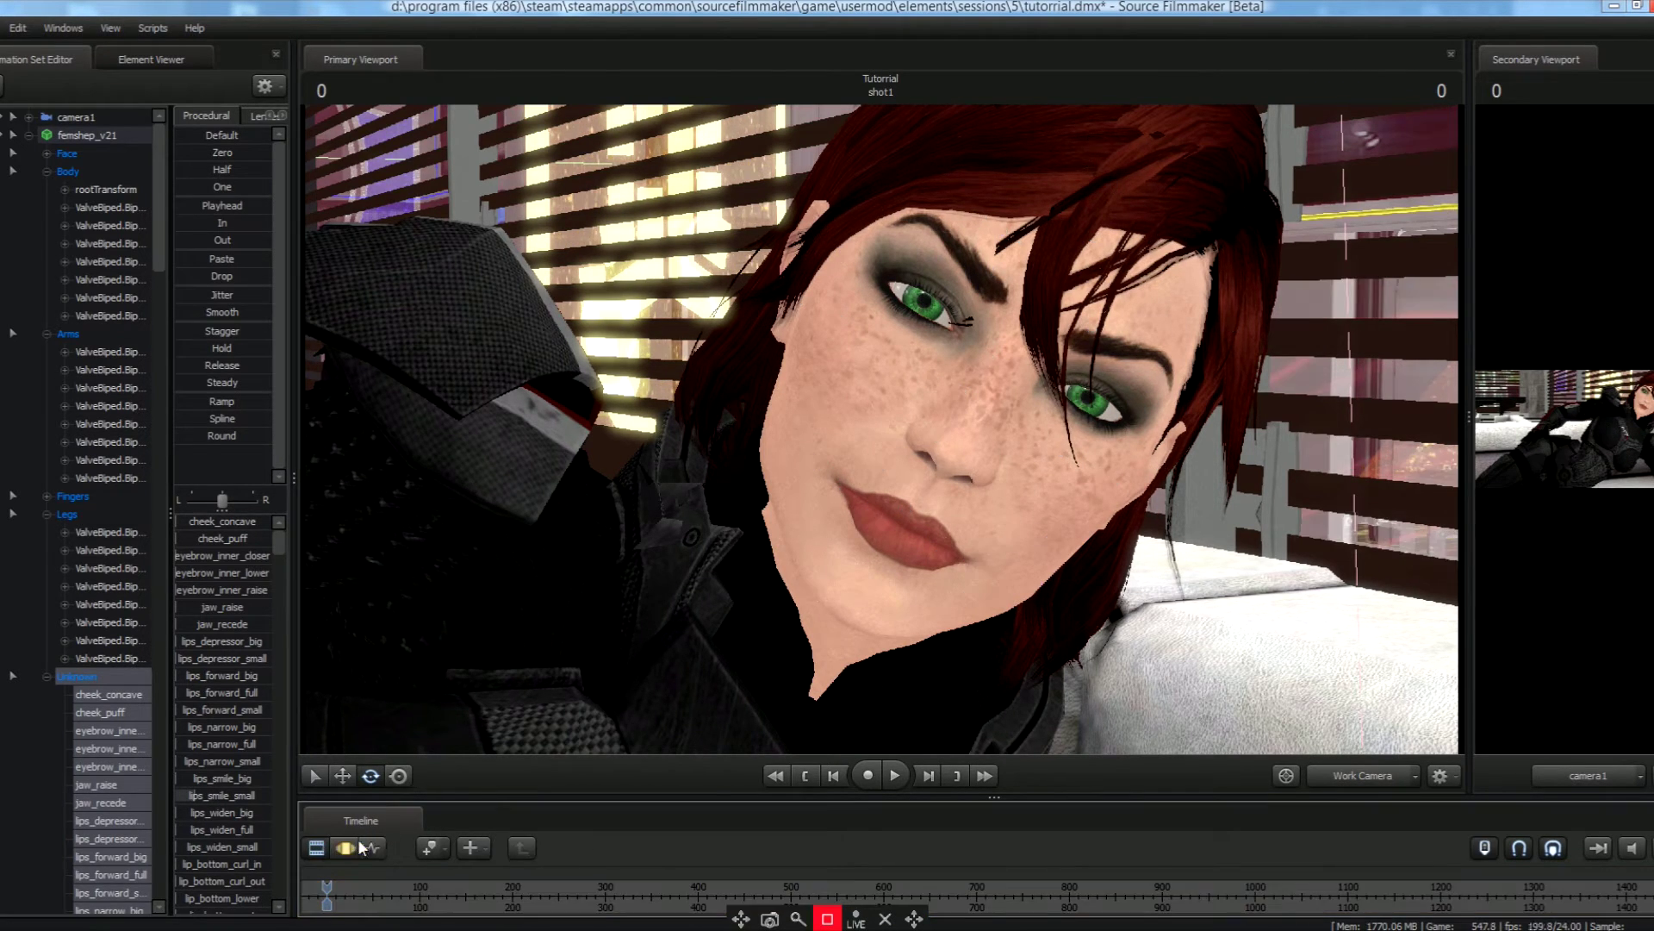
left_click(349, 852)
left_click(1357, 776)
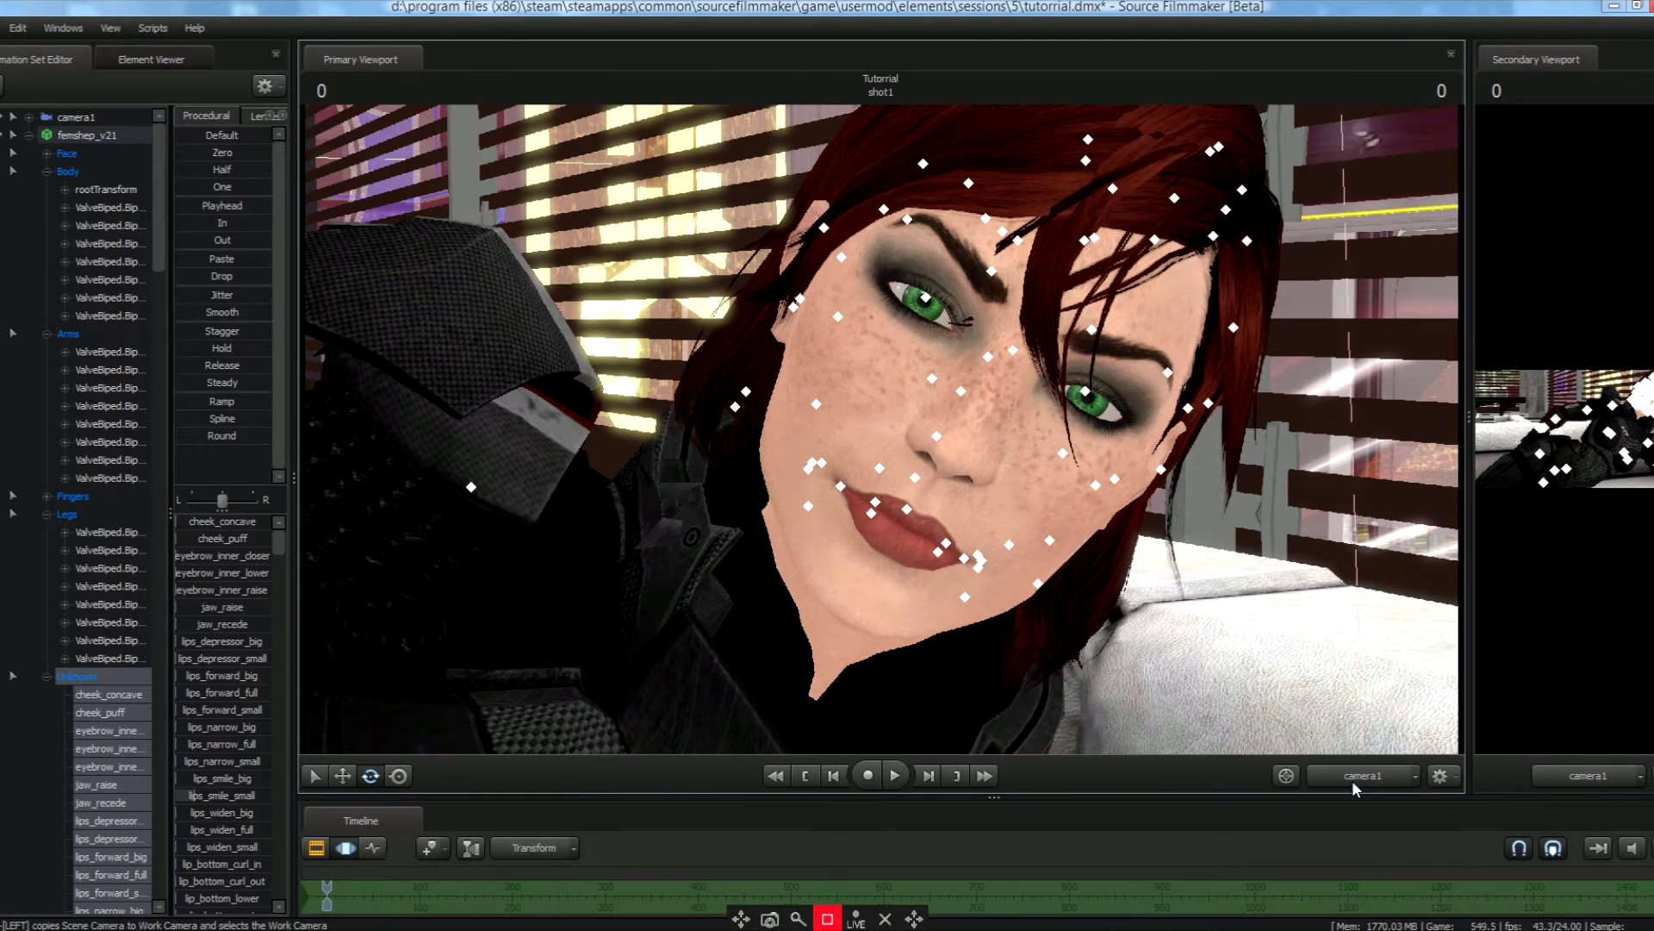
left_click(1357, 795)
left_click(318, 853)
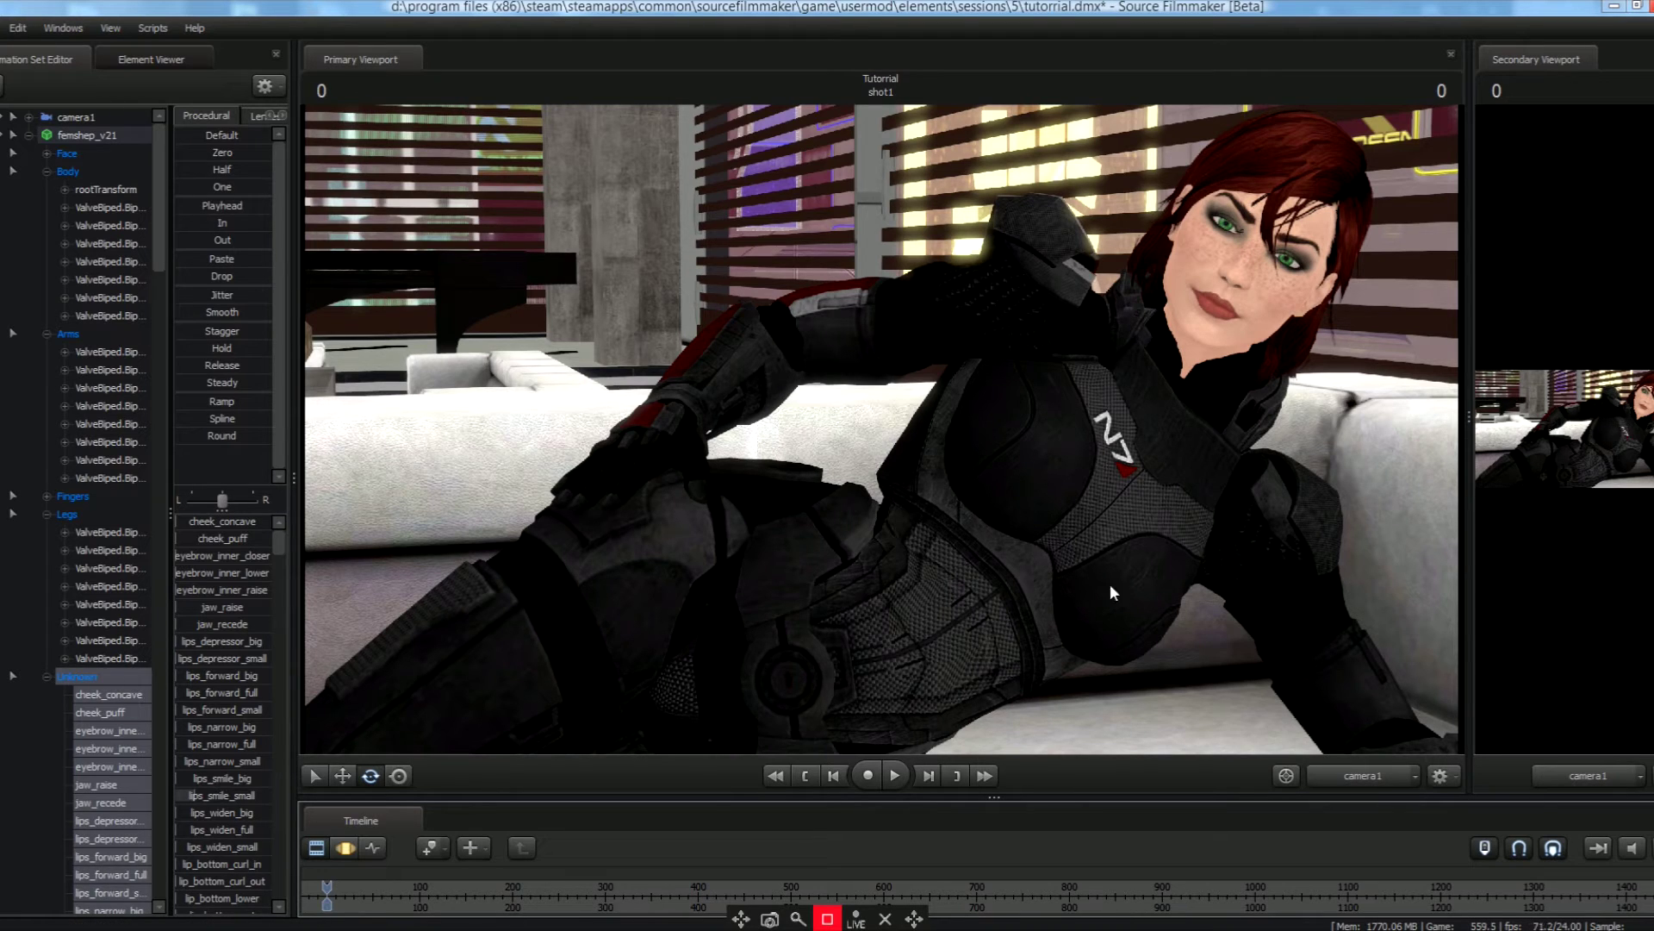
Rotate the L_Pauldron bone so the model's left shoulder armour follows the posed arm.
left_click(344, 850)
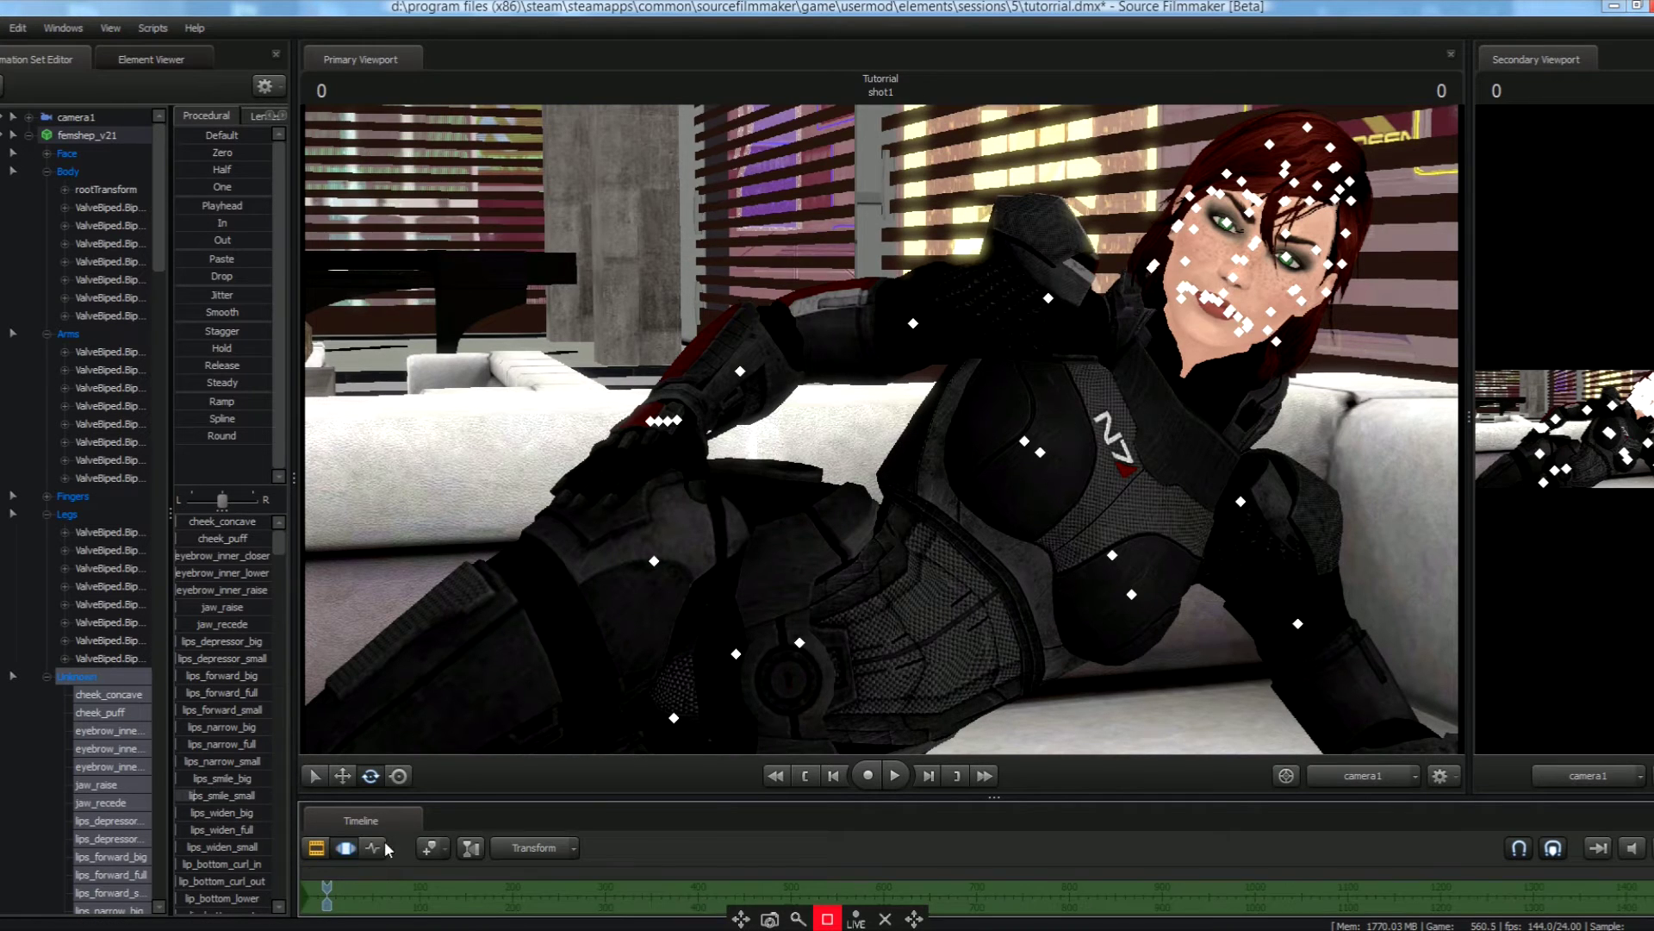
left_click(1247, 508)
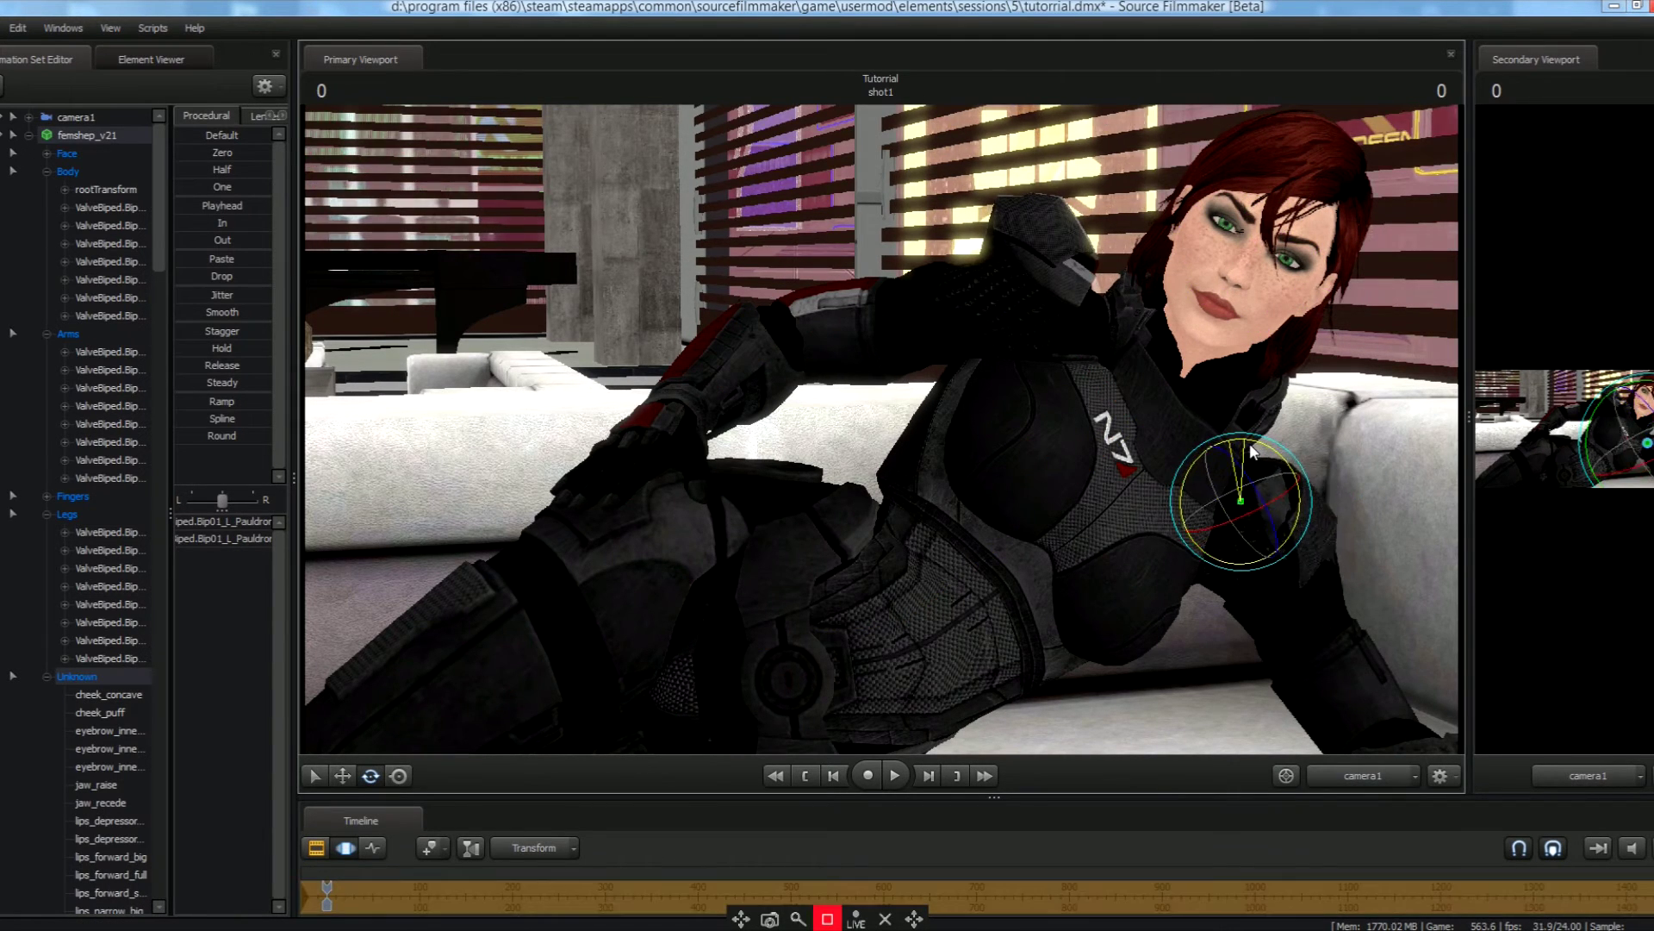
mouse_move(1250, 443)
left_mouse_down()
mouse_move(1210, 462)
mouse_move(1251, 458)
mouse_move(1233, 460)
left_mouse_up()
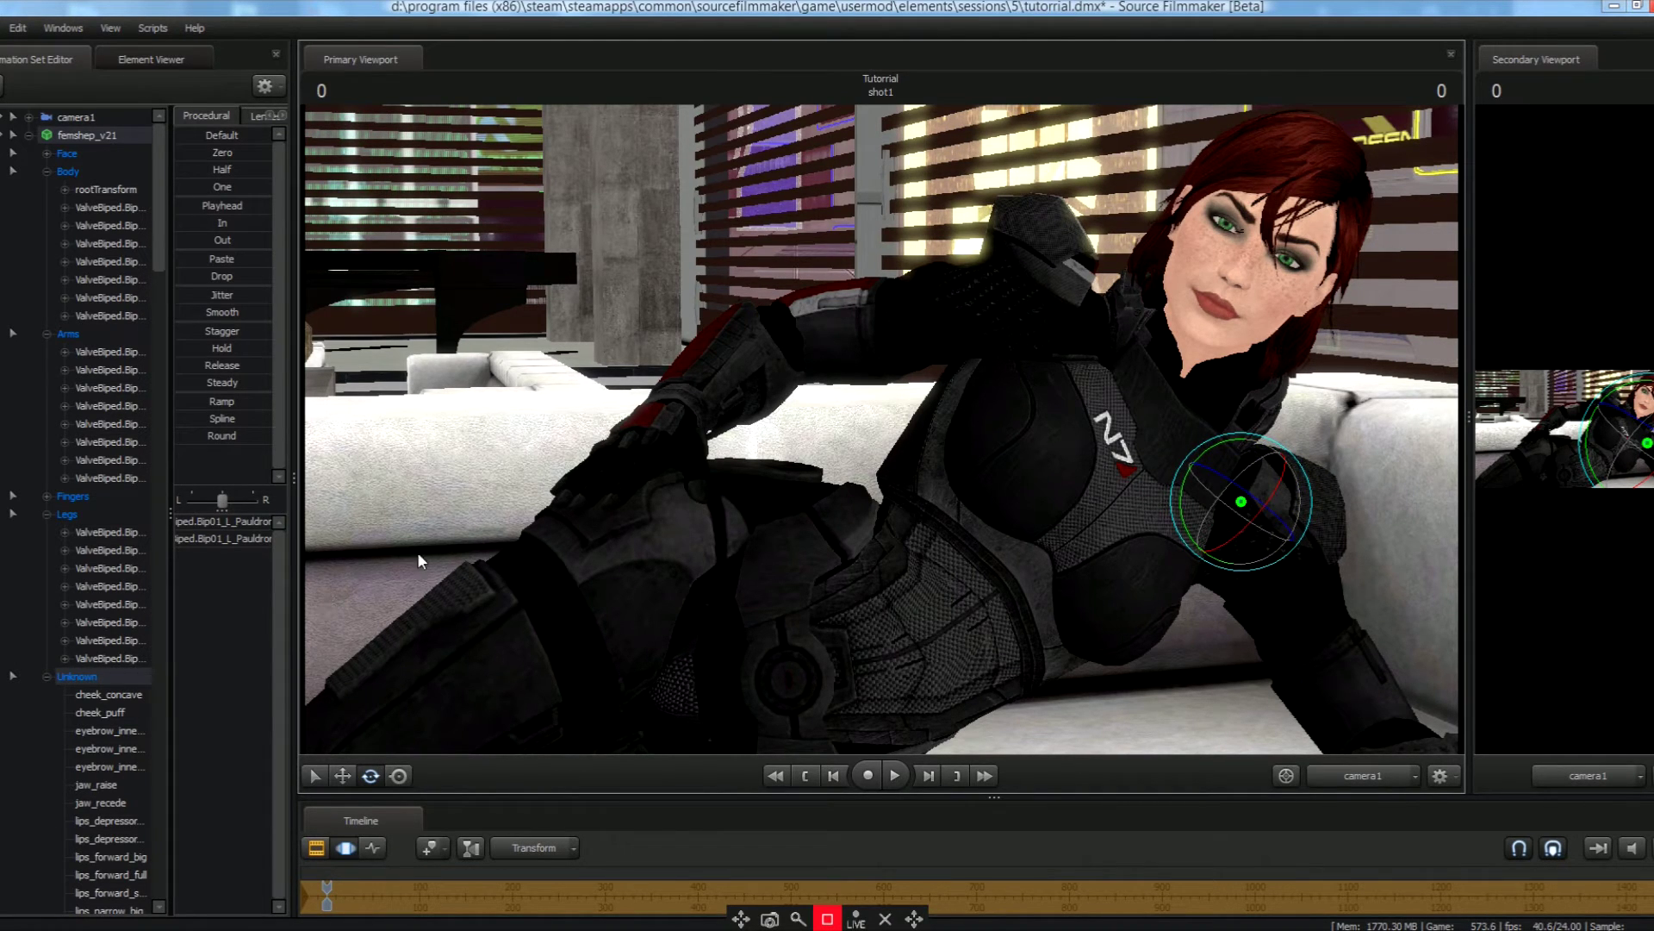
Frame the right hand through the Work Camera and select all bones of its Finger1 to Finger4, excluding the thumb.
left_click(1327, 767)
left_click_drag(970, 594, 978, 638)
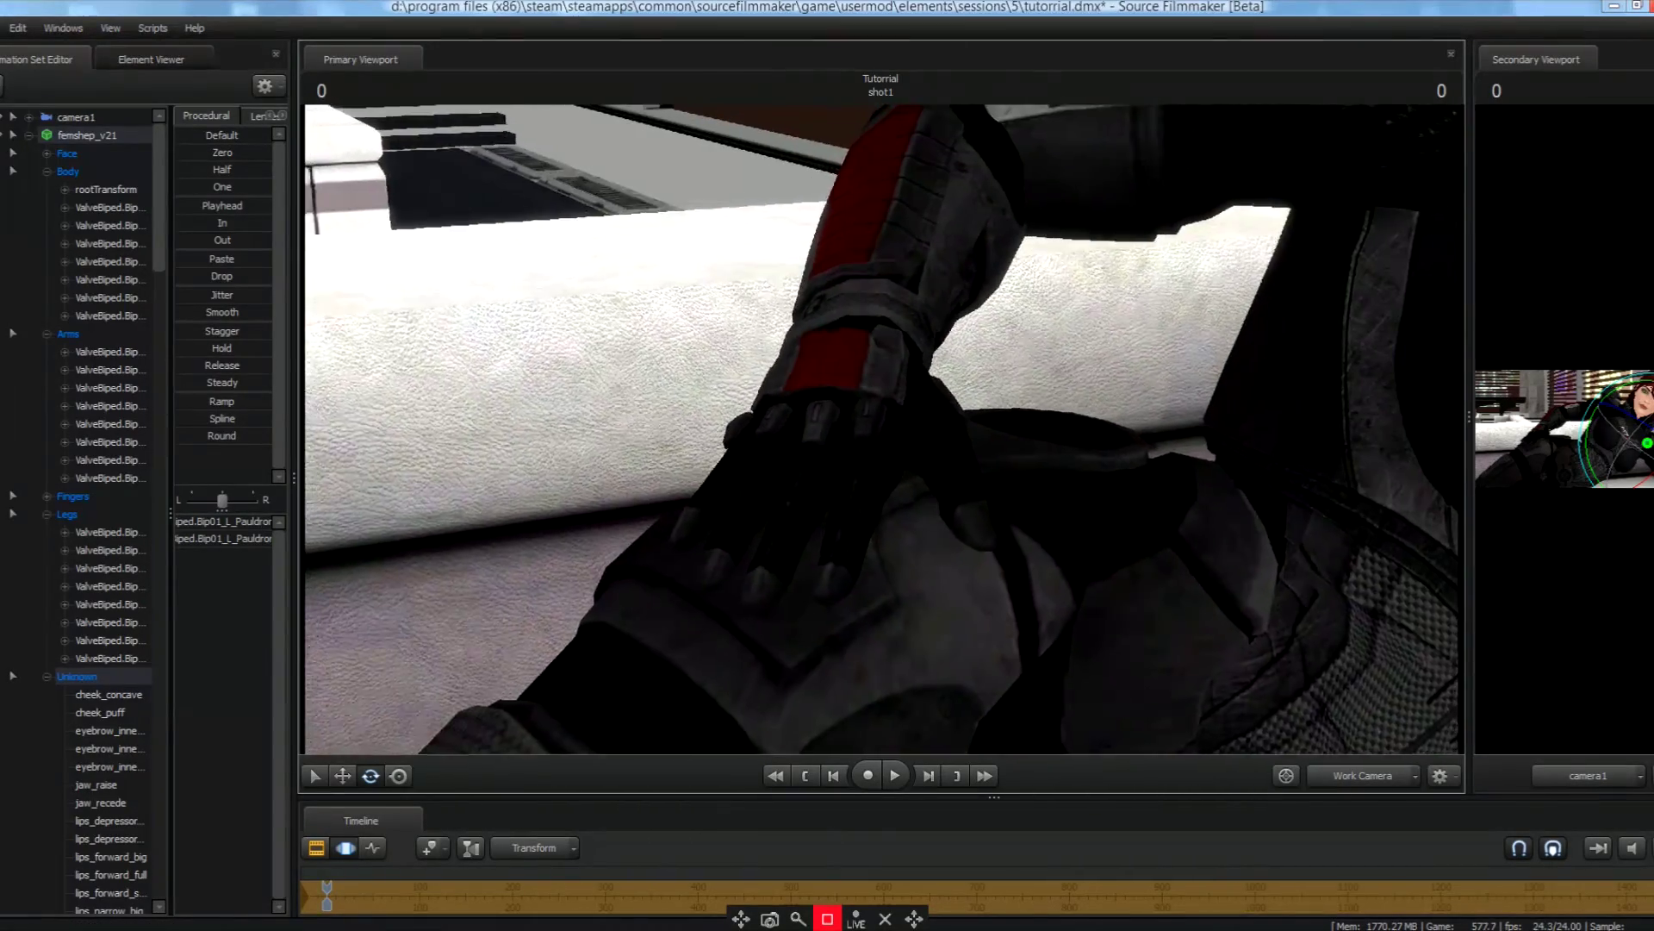
right_click_drag(417, 552, 417, 551)
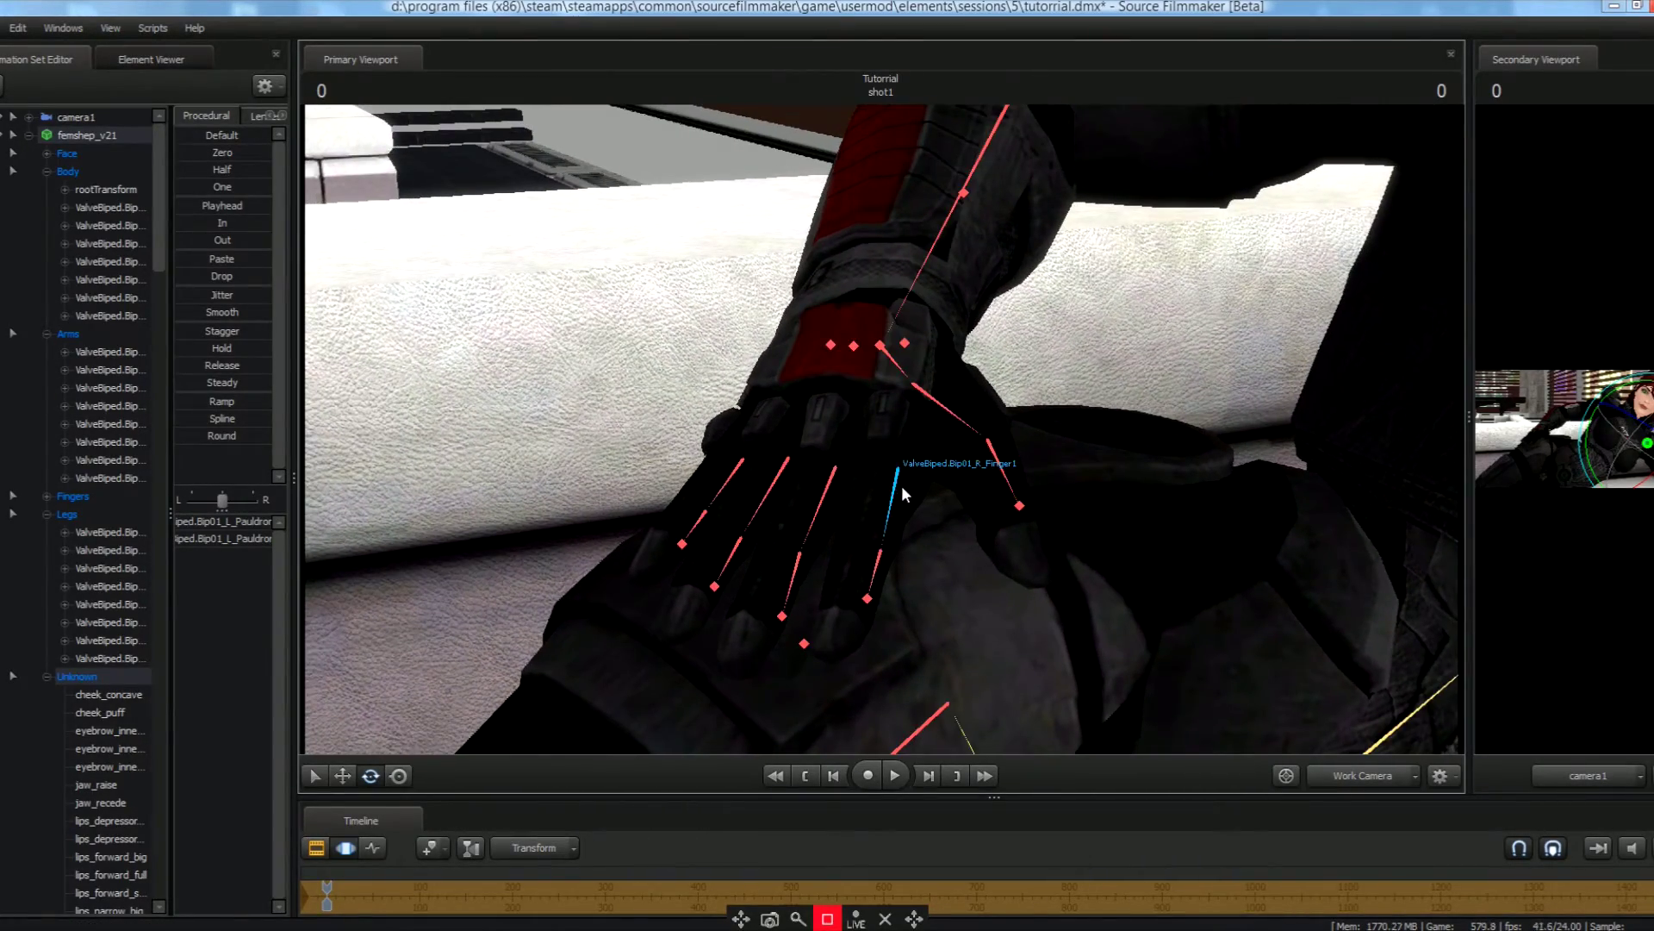
left_click(902, 493)
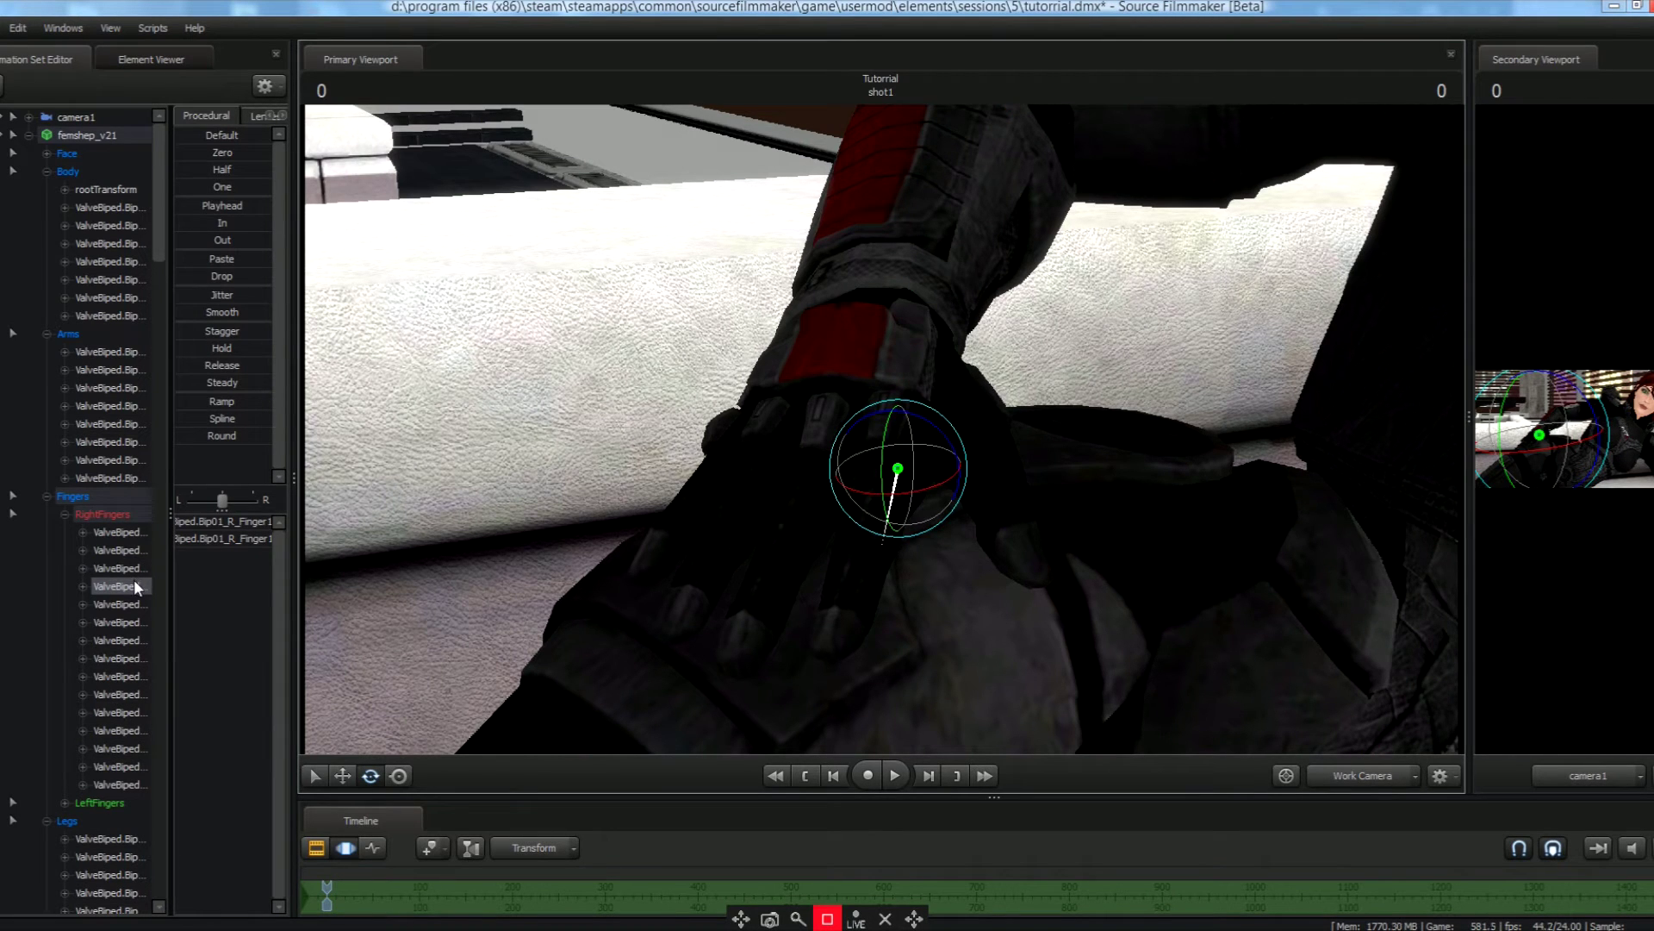
left_click(133, 784, "shift")
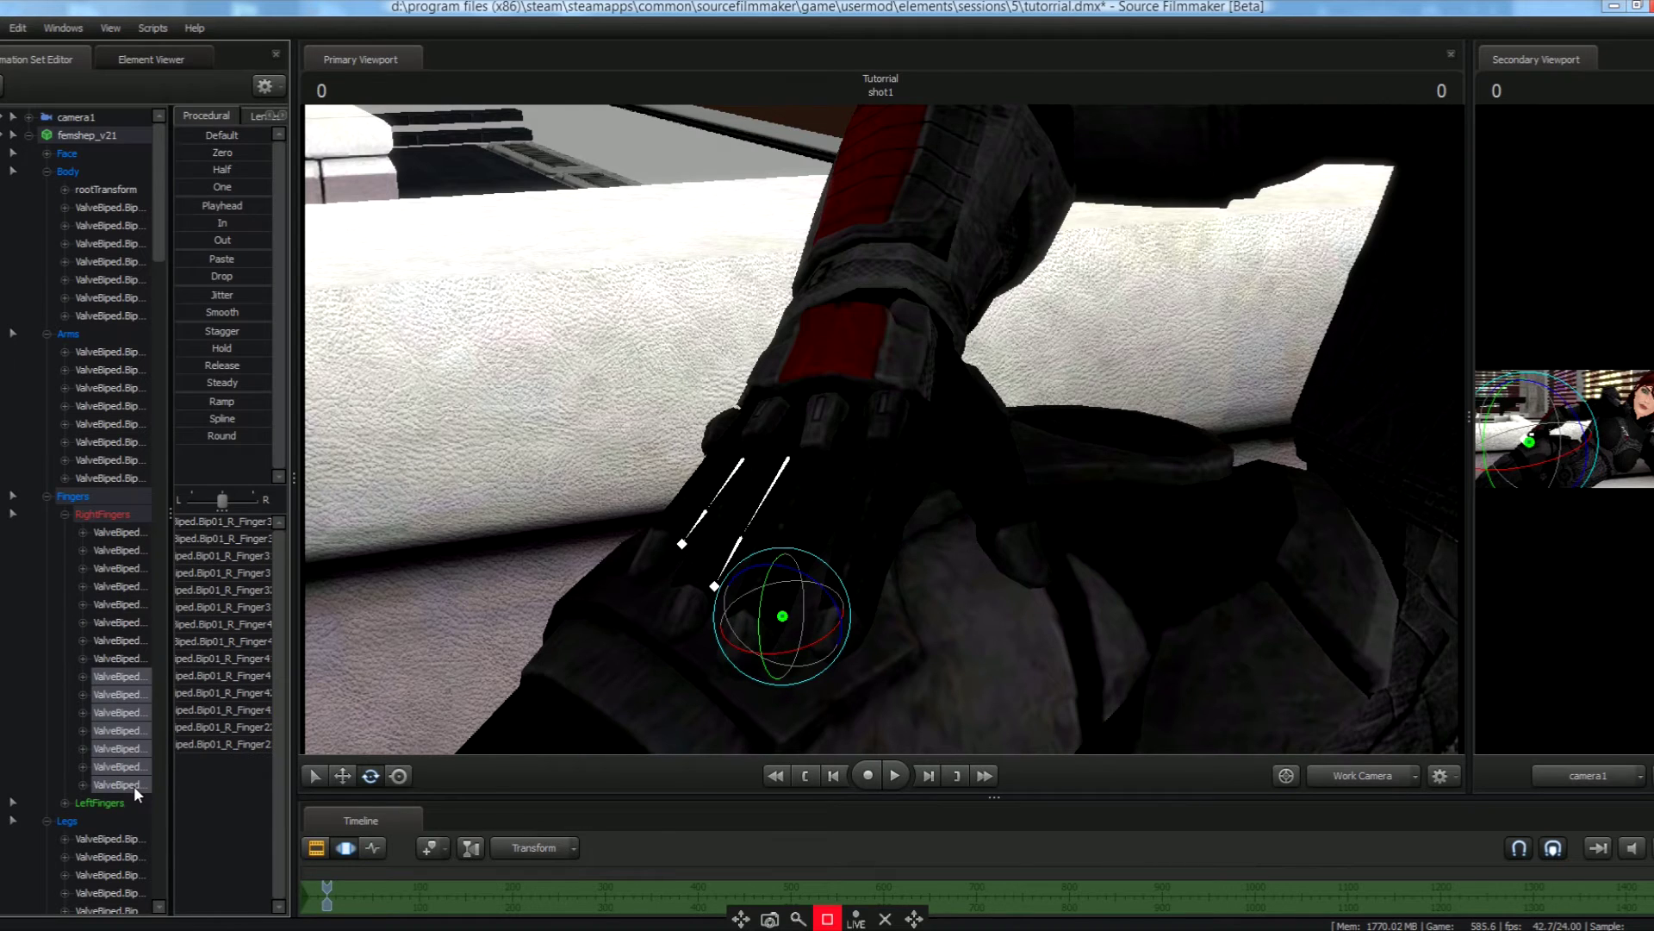
left_click(137, 587)
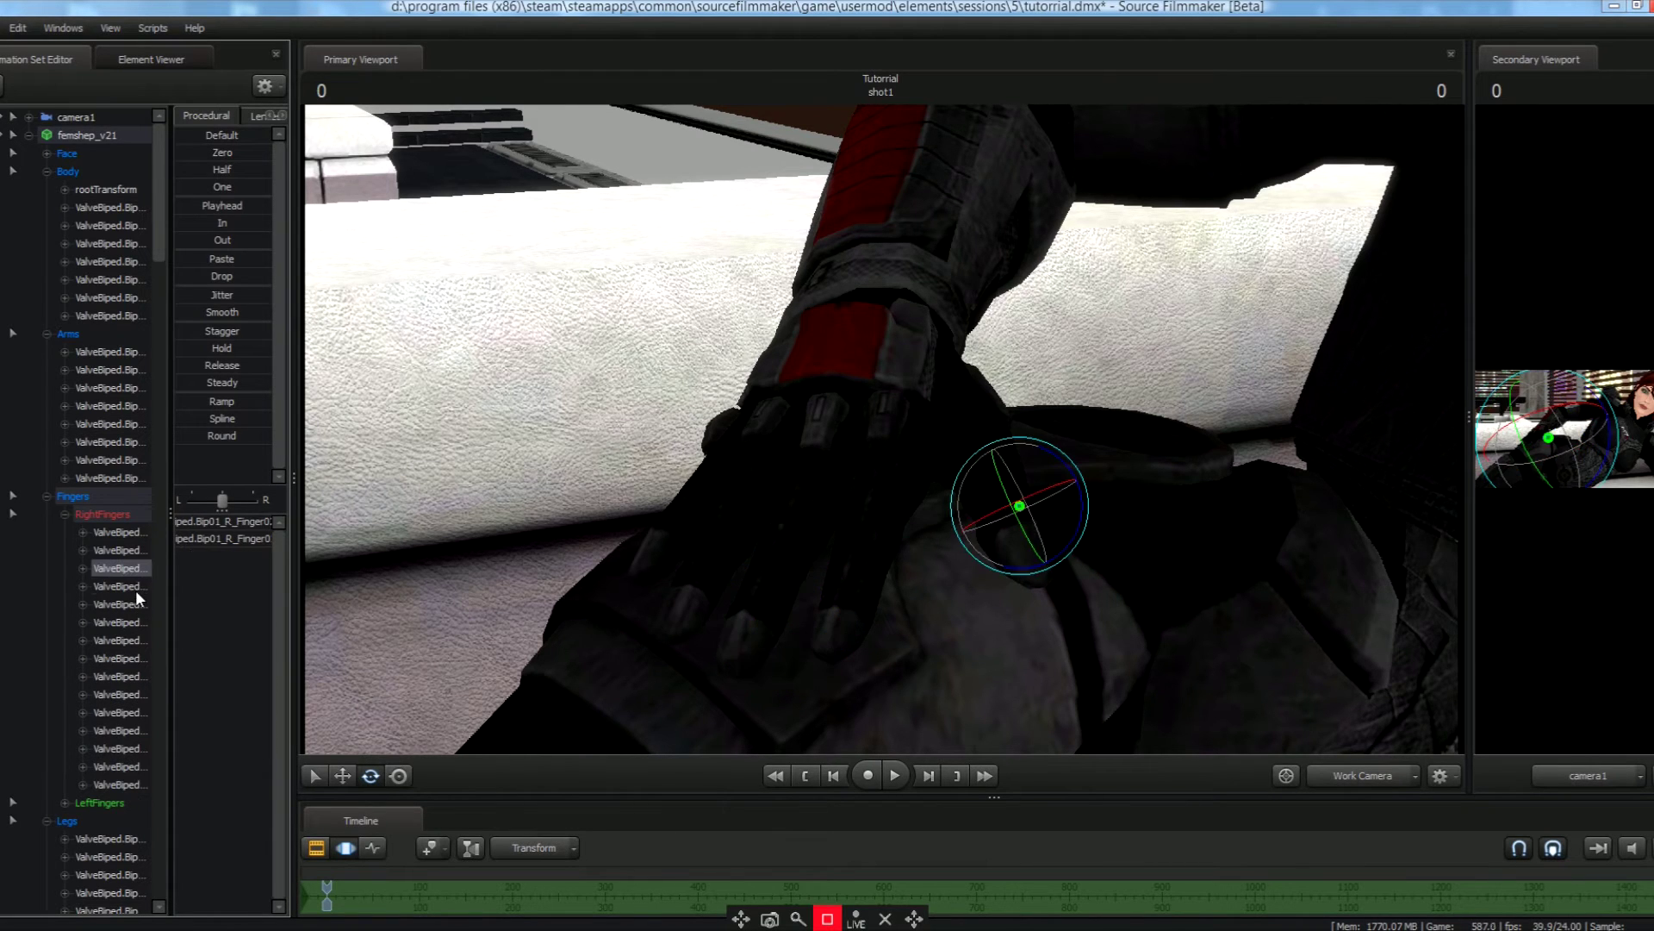
left_click(133, 784, "shift")
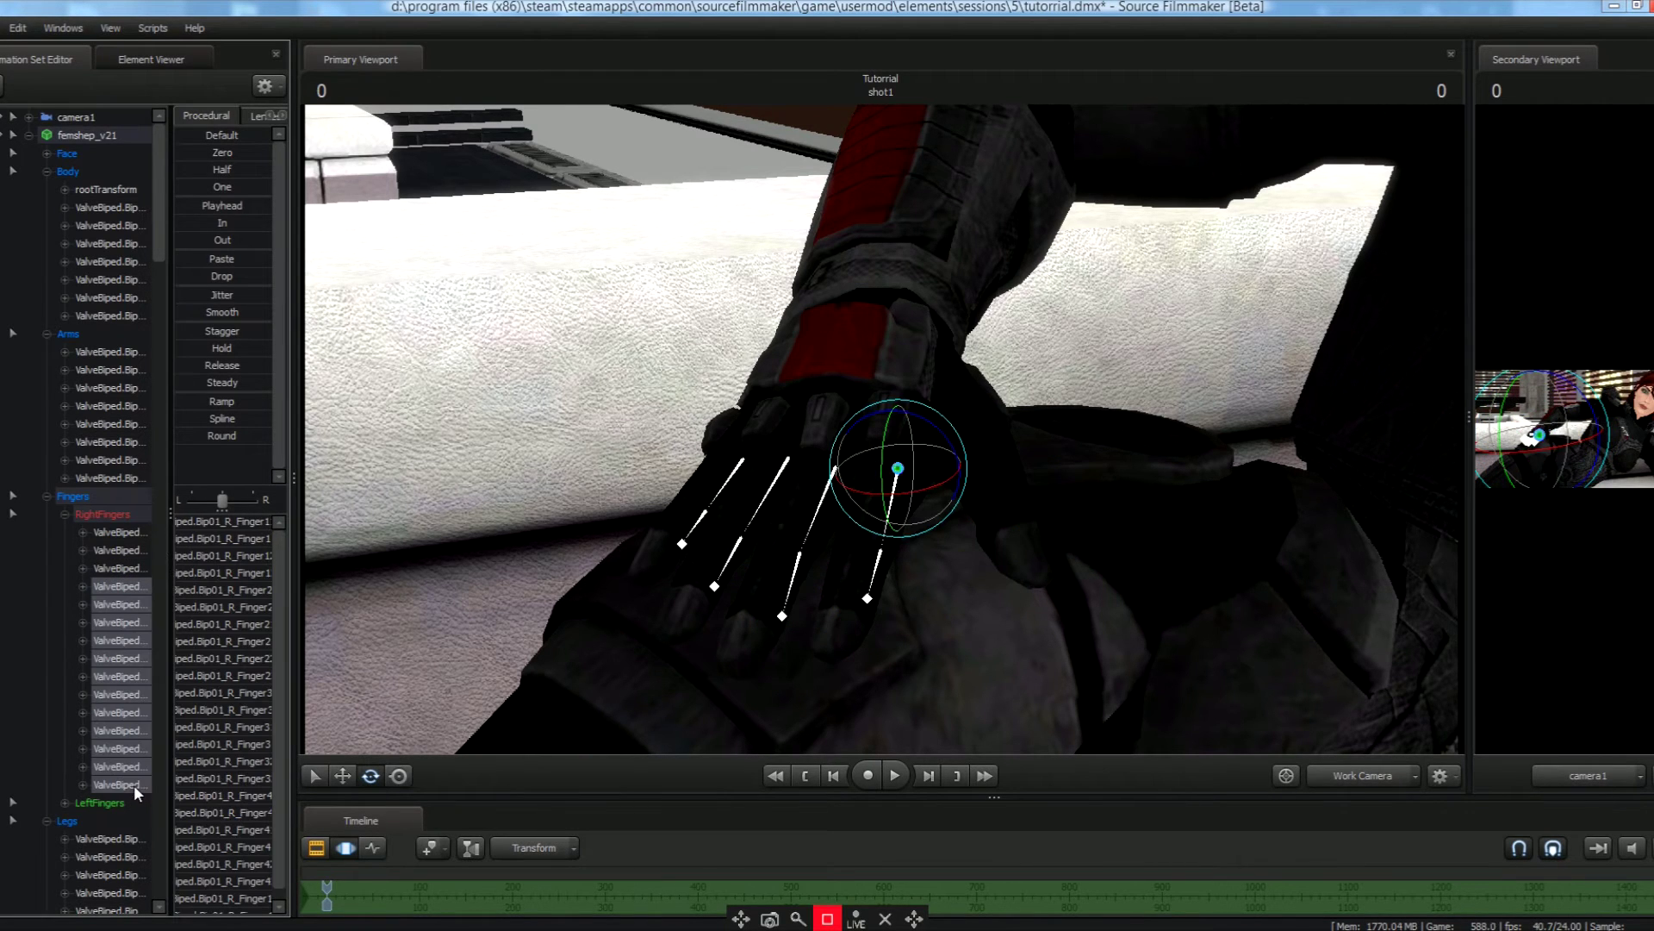
Set the rotation mode to Local and rotate the selected right-hand finger bones together so they follow the thigh.
right_click(919, 445)
mouse_move(1020, 483)
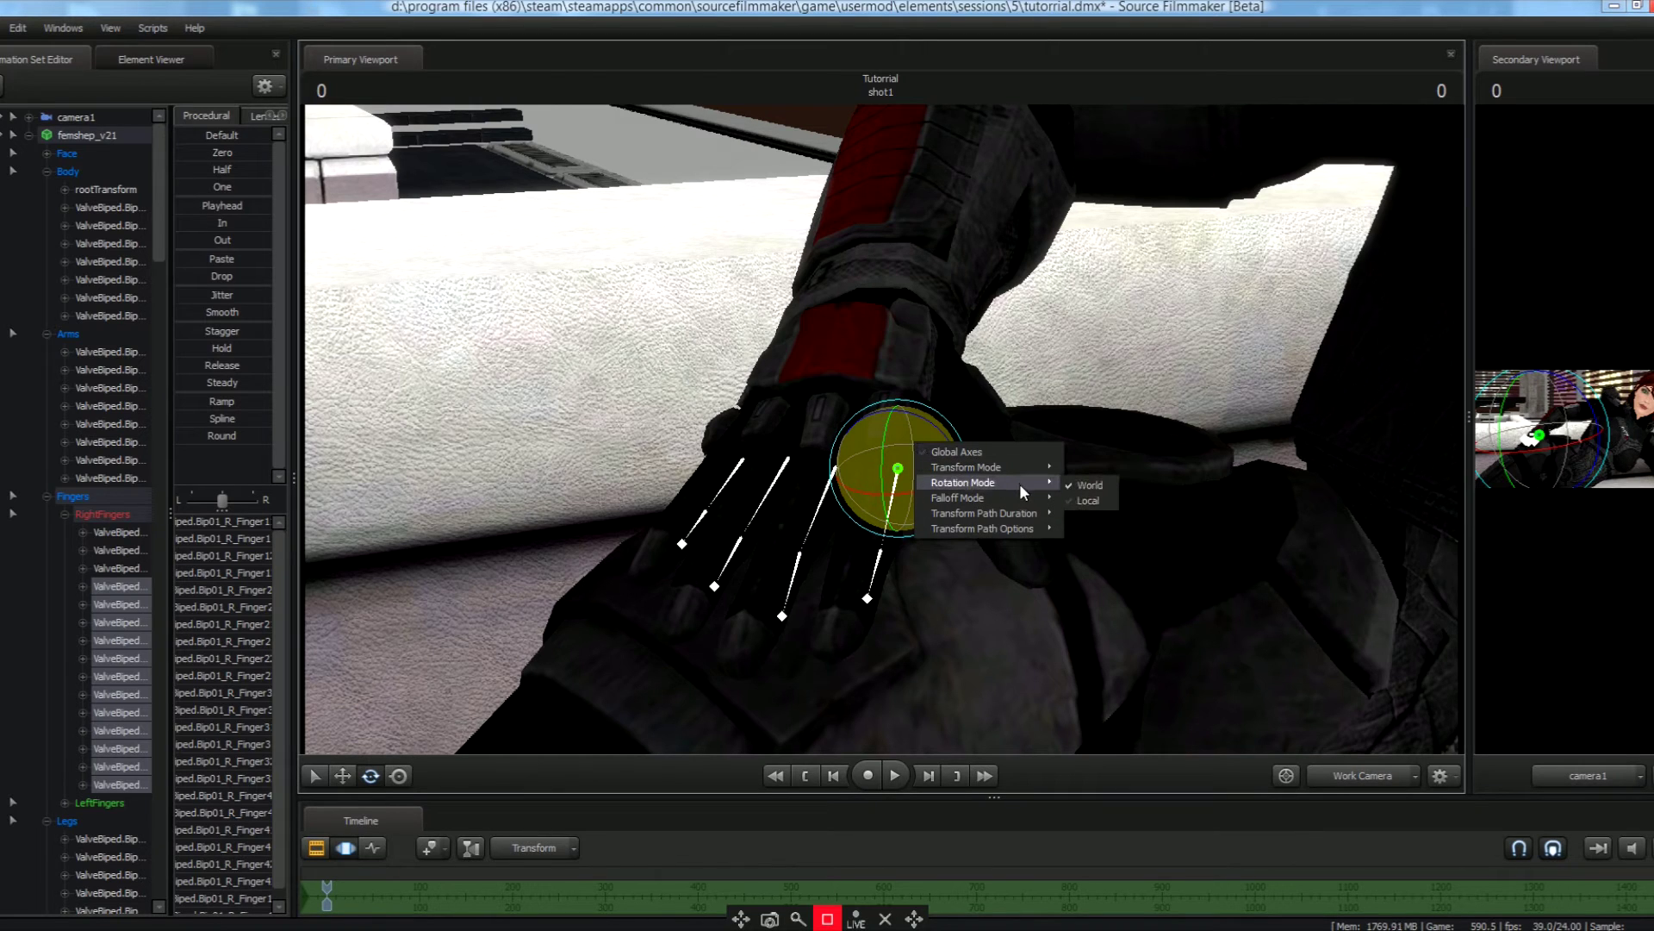
left_click(1094, 506)
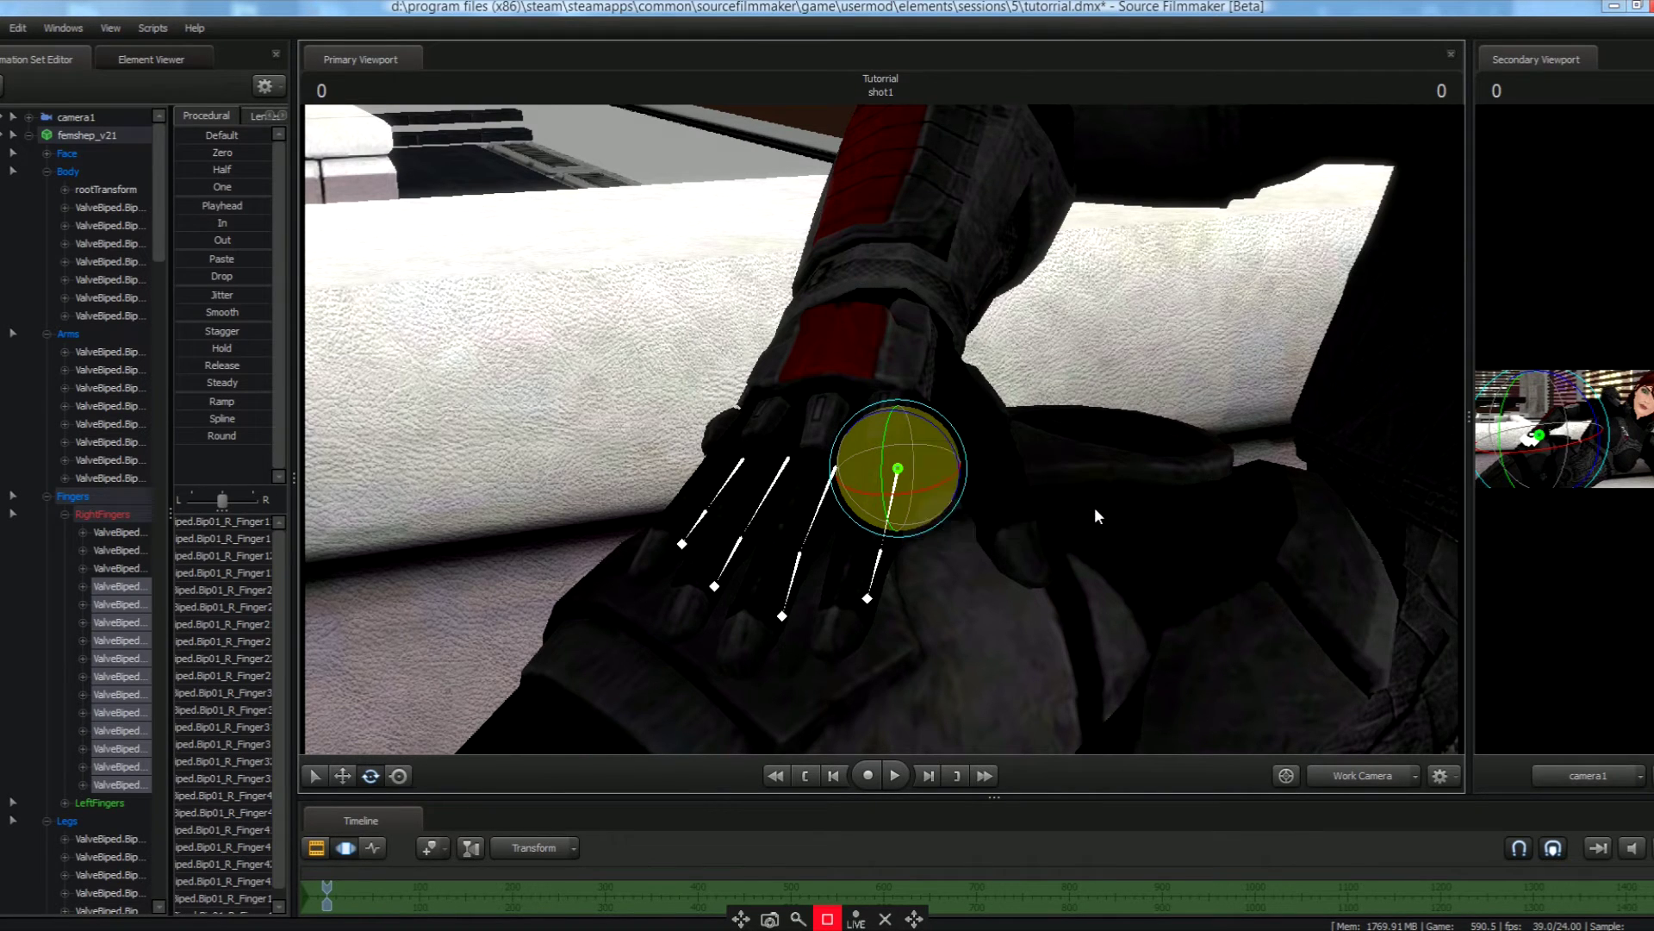
left_click_drag(891, 442, 917, 469)
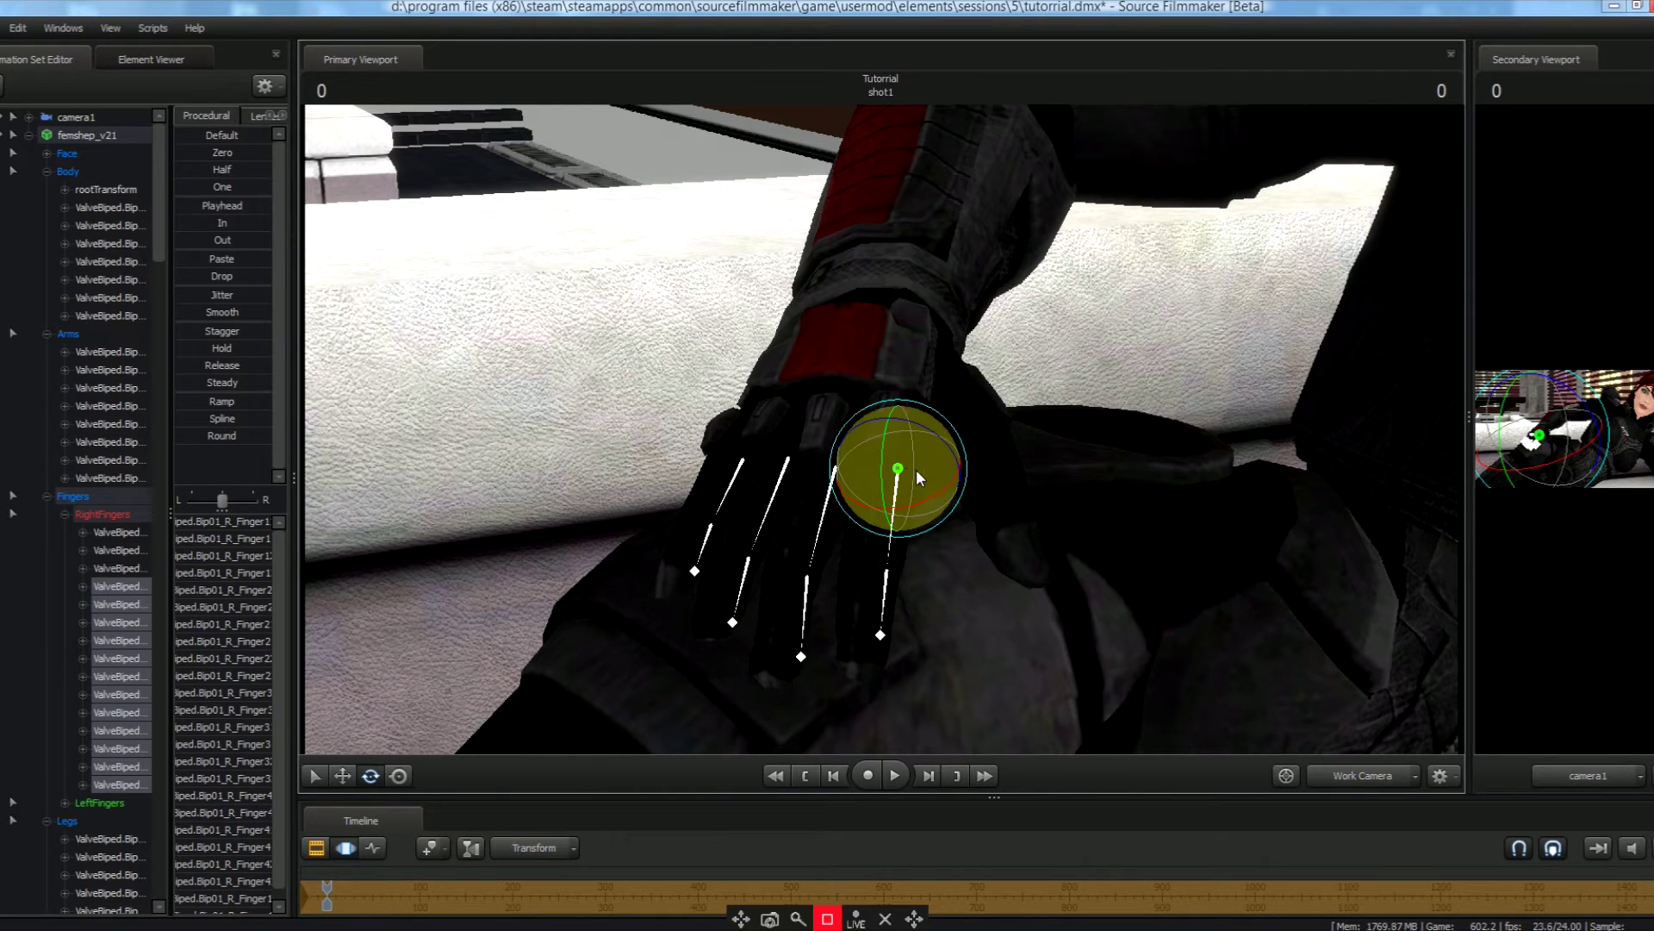
Set the rotation mode back to World and select the base bone of the right hand's Finger3.
right_click(919, 457)
mouse_move(1029, 491)
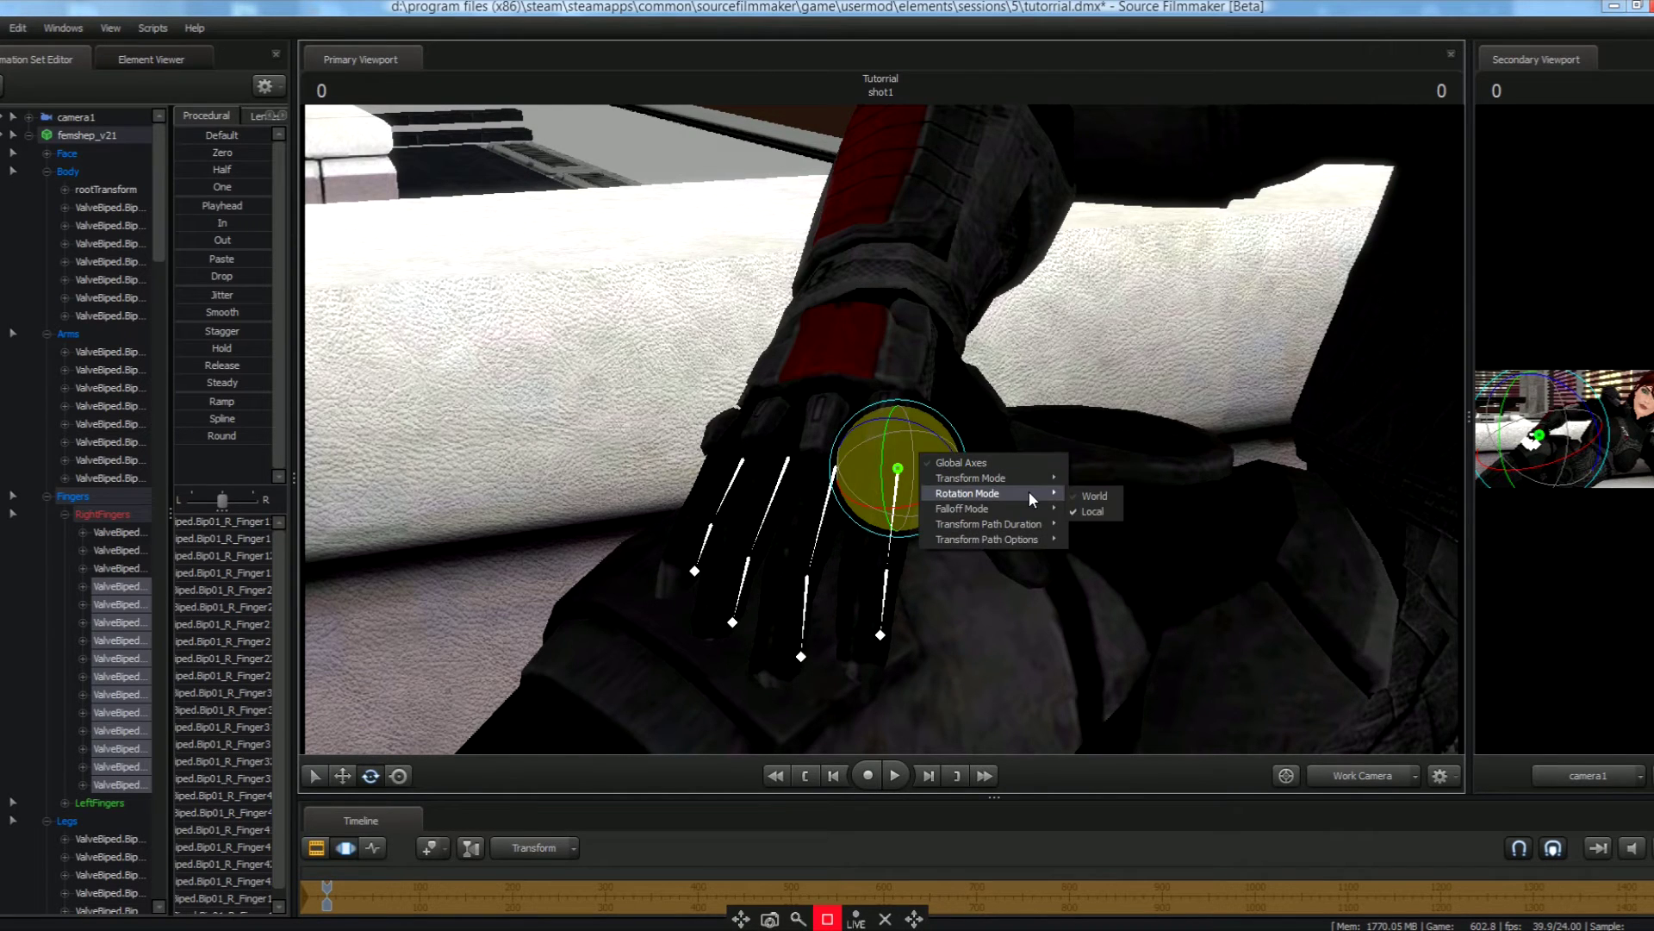
left_click(1099, 498)
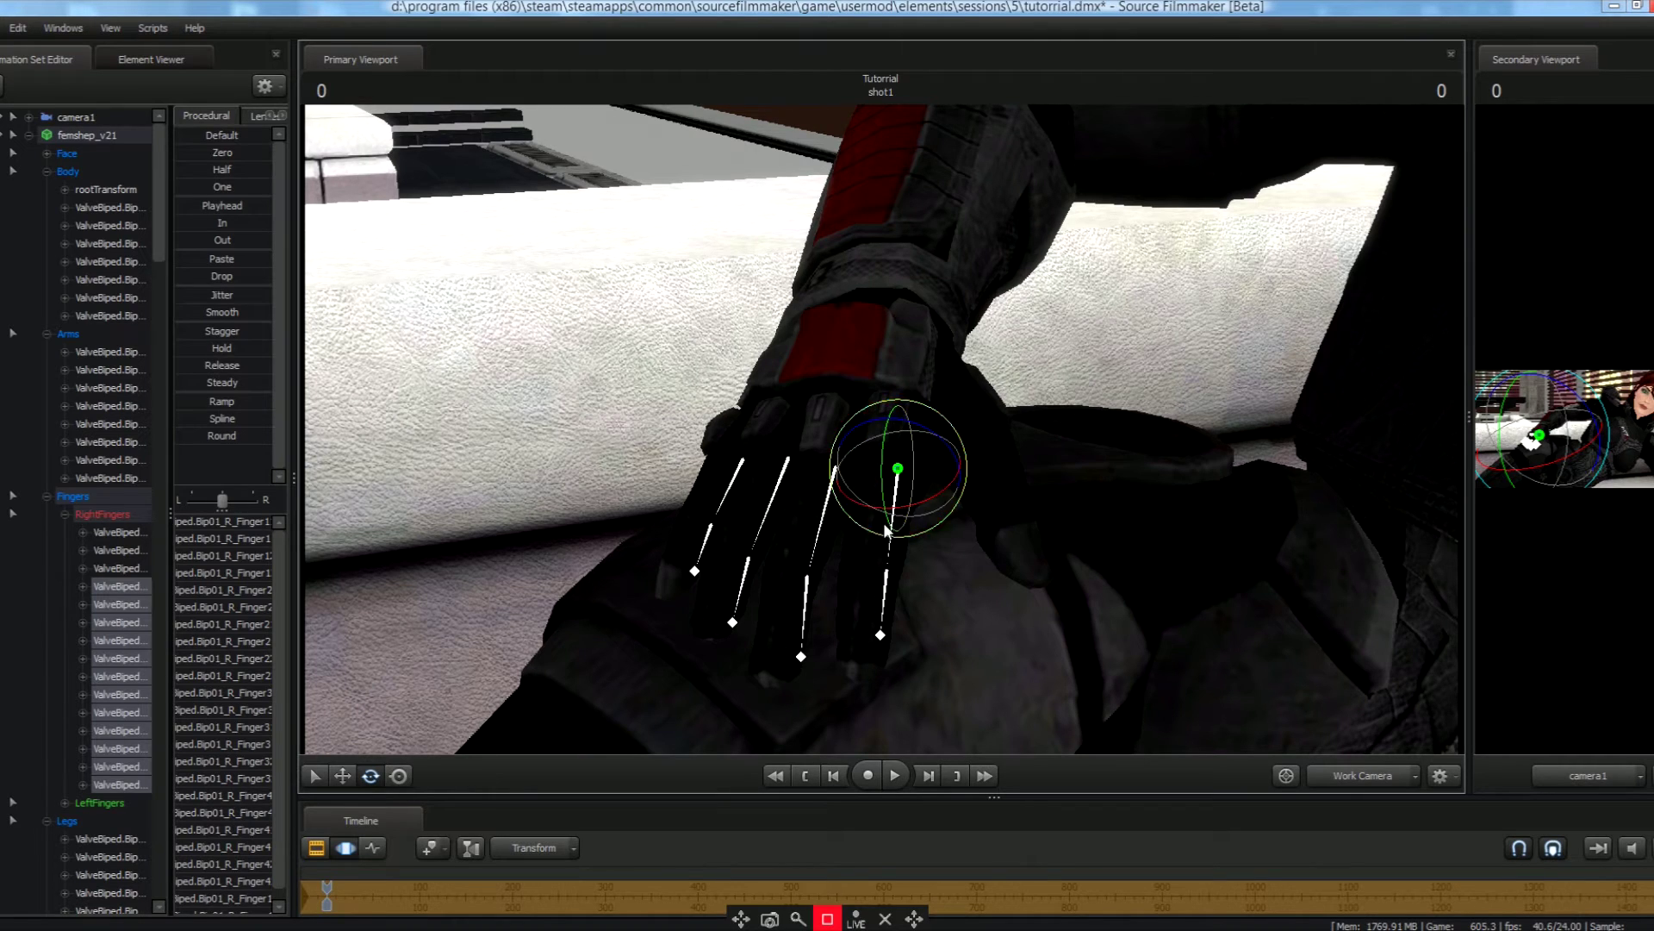
right_click(938, 469)
mouse_move(1040, 506)
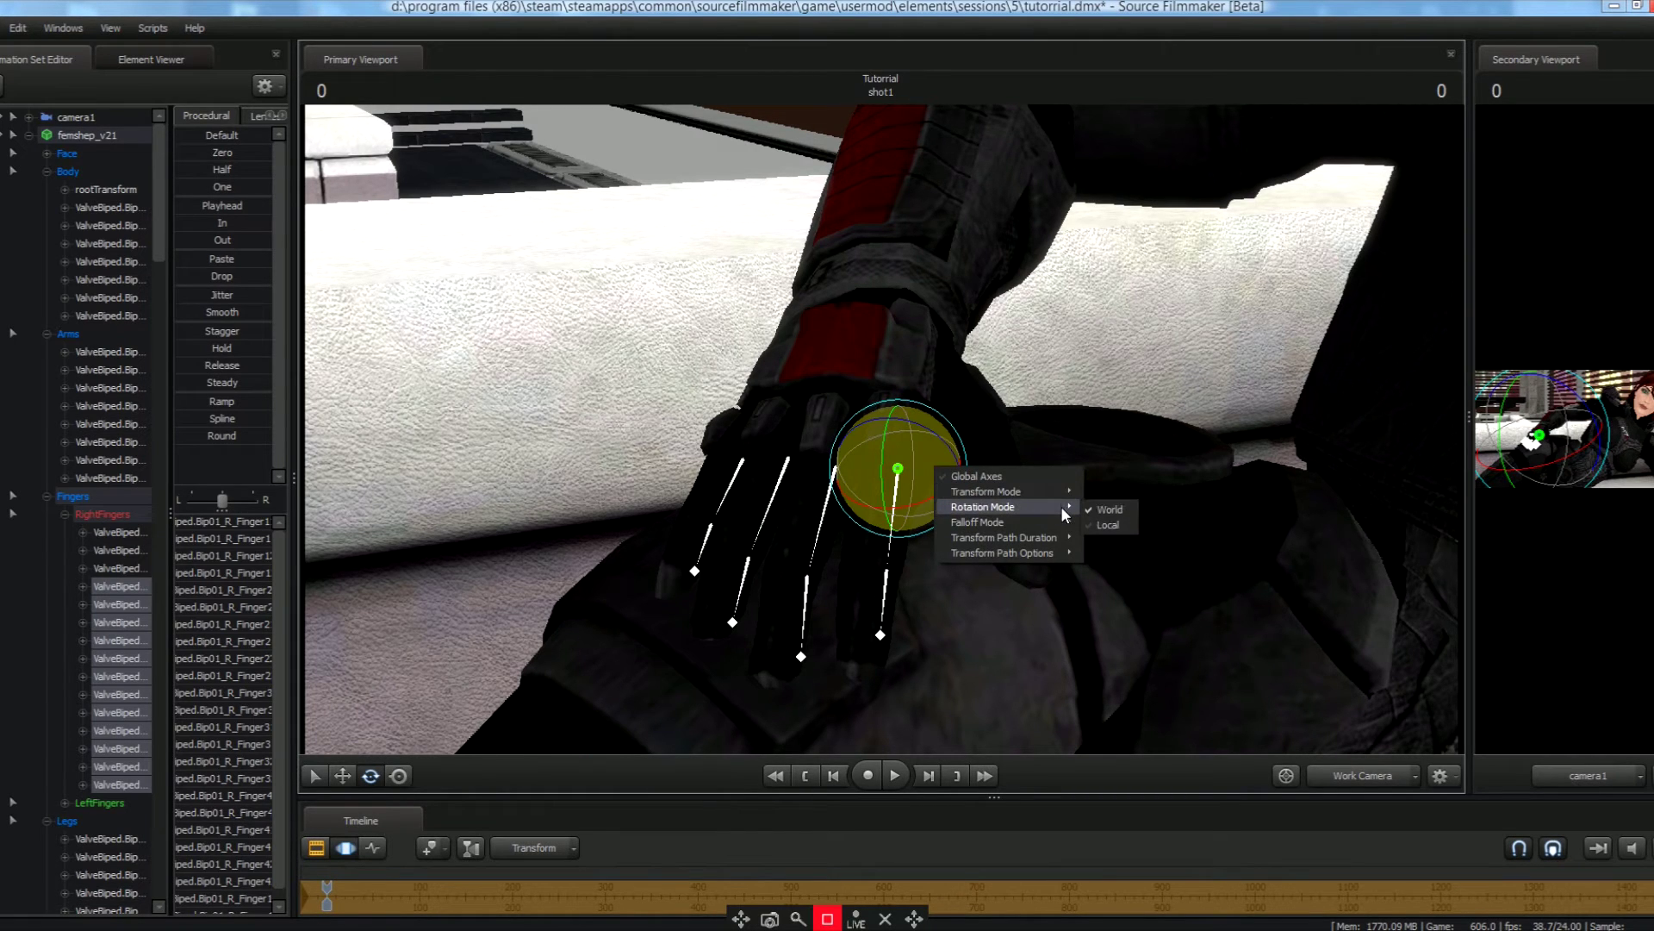
left_click(779, 501)
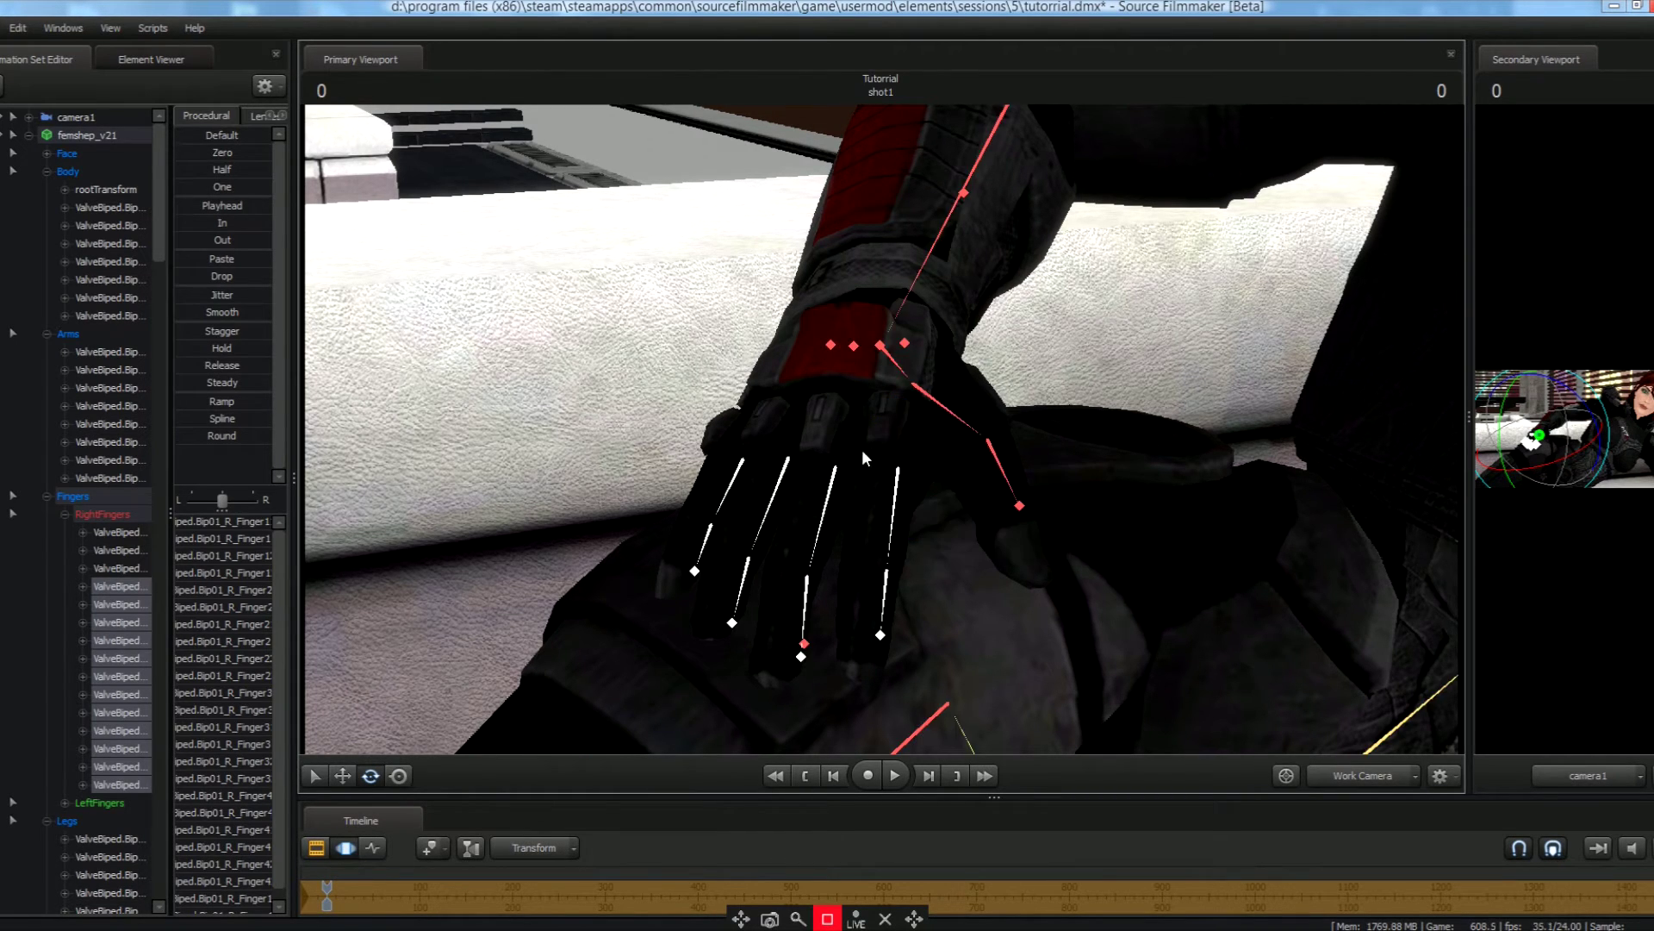
left_click(789, 486)
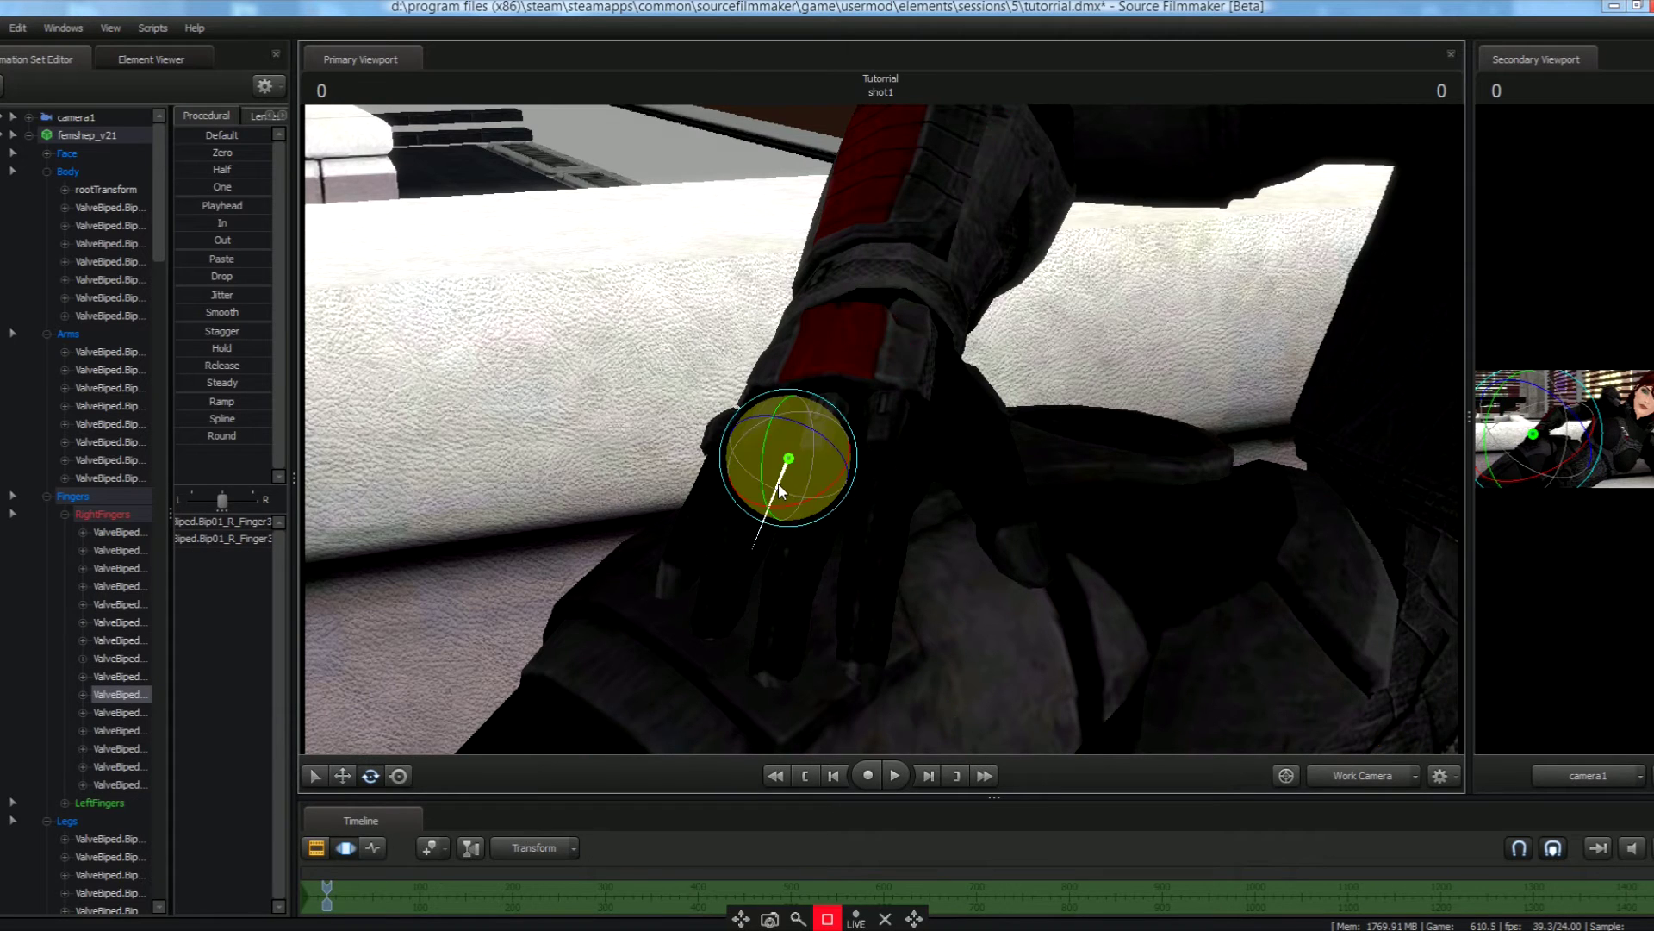
Rotate the base bones of the right hand's Finger3, Finger4, Finger2 and Finger1 one by one to spread the fingers over the thigh.
left_click_drag(778, 487, 768, 475)
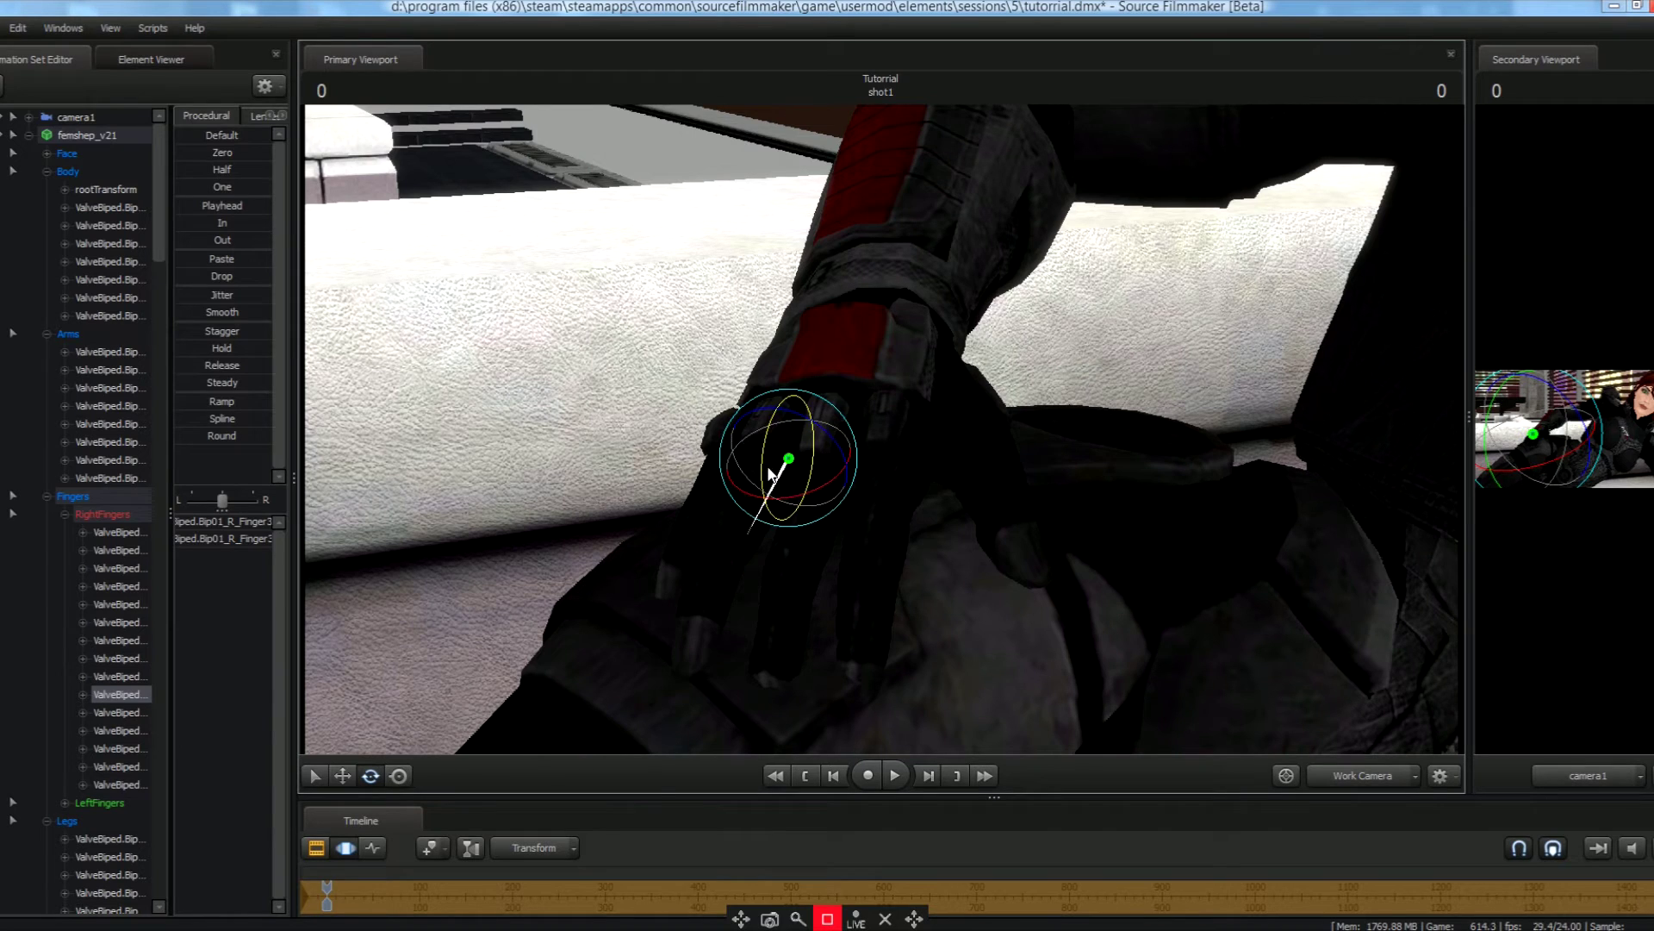
left_click(728, 469)
left_click_drag(719, 475, 724, 463)
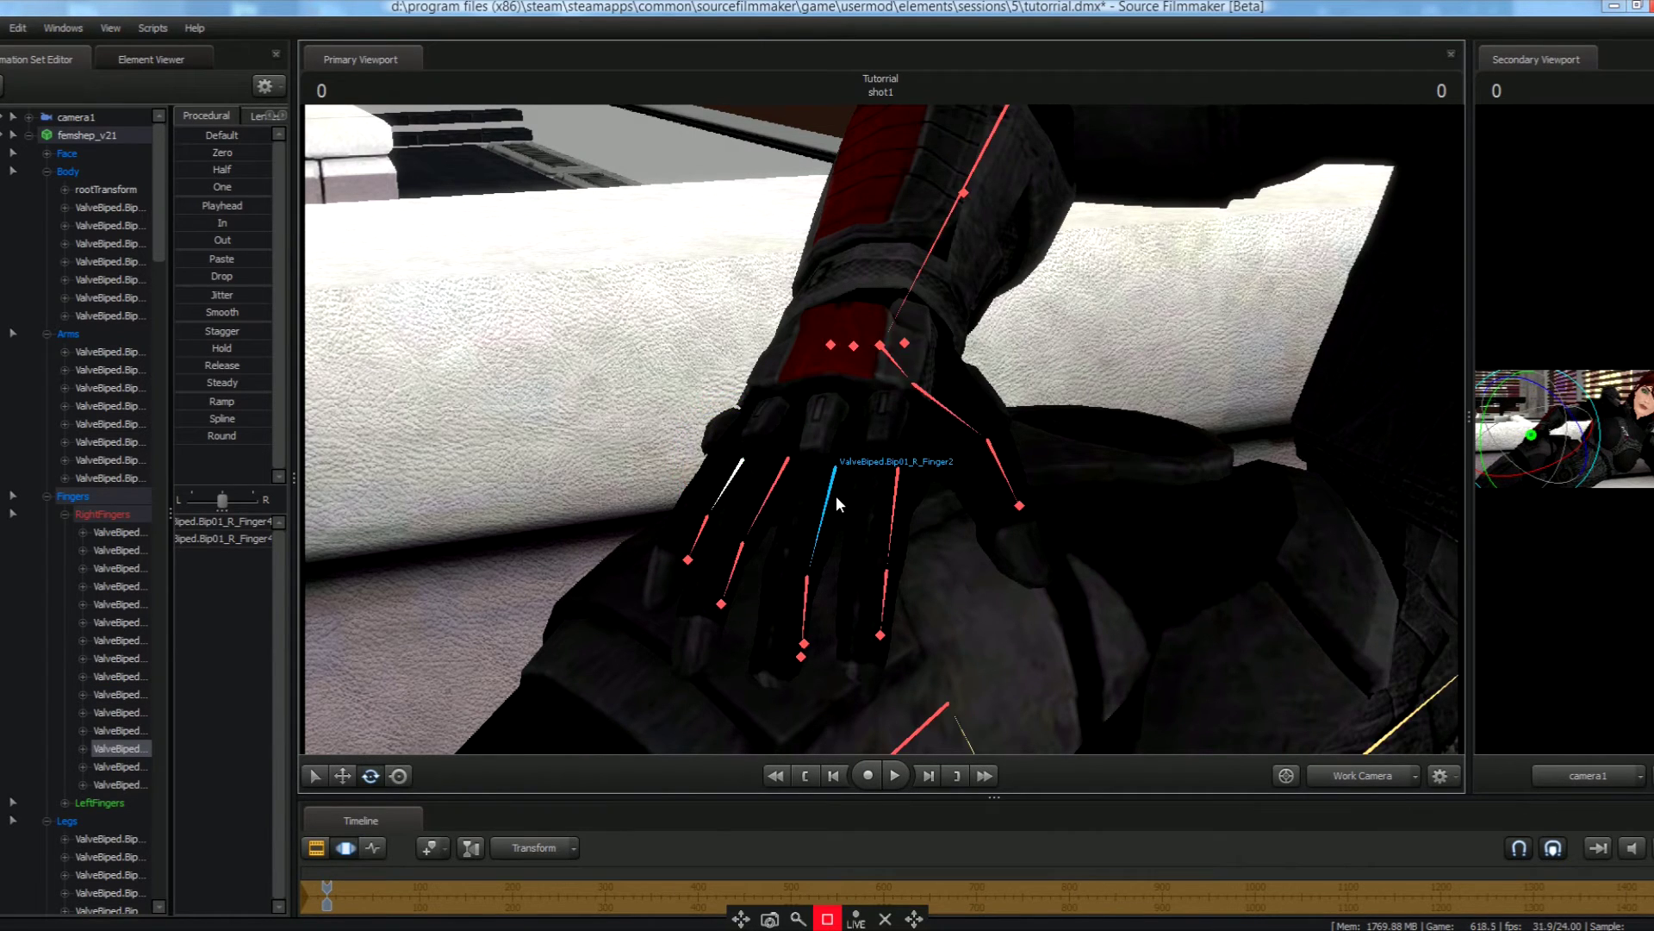
left_click(836, 495, "ctrl")
left_click_drag(818, 489, 816, 478)
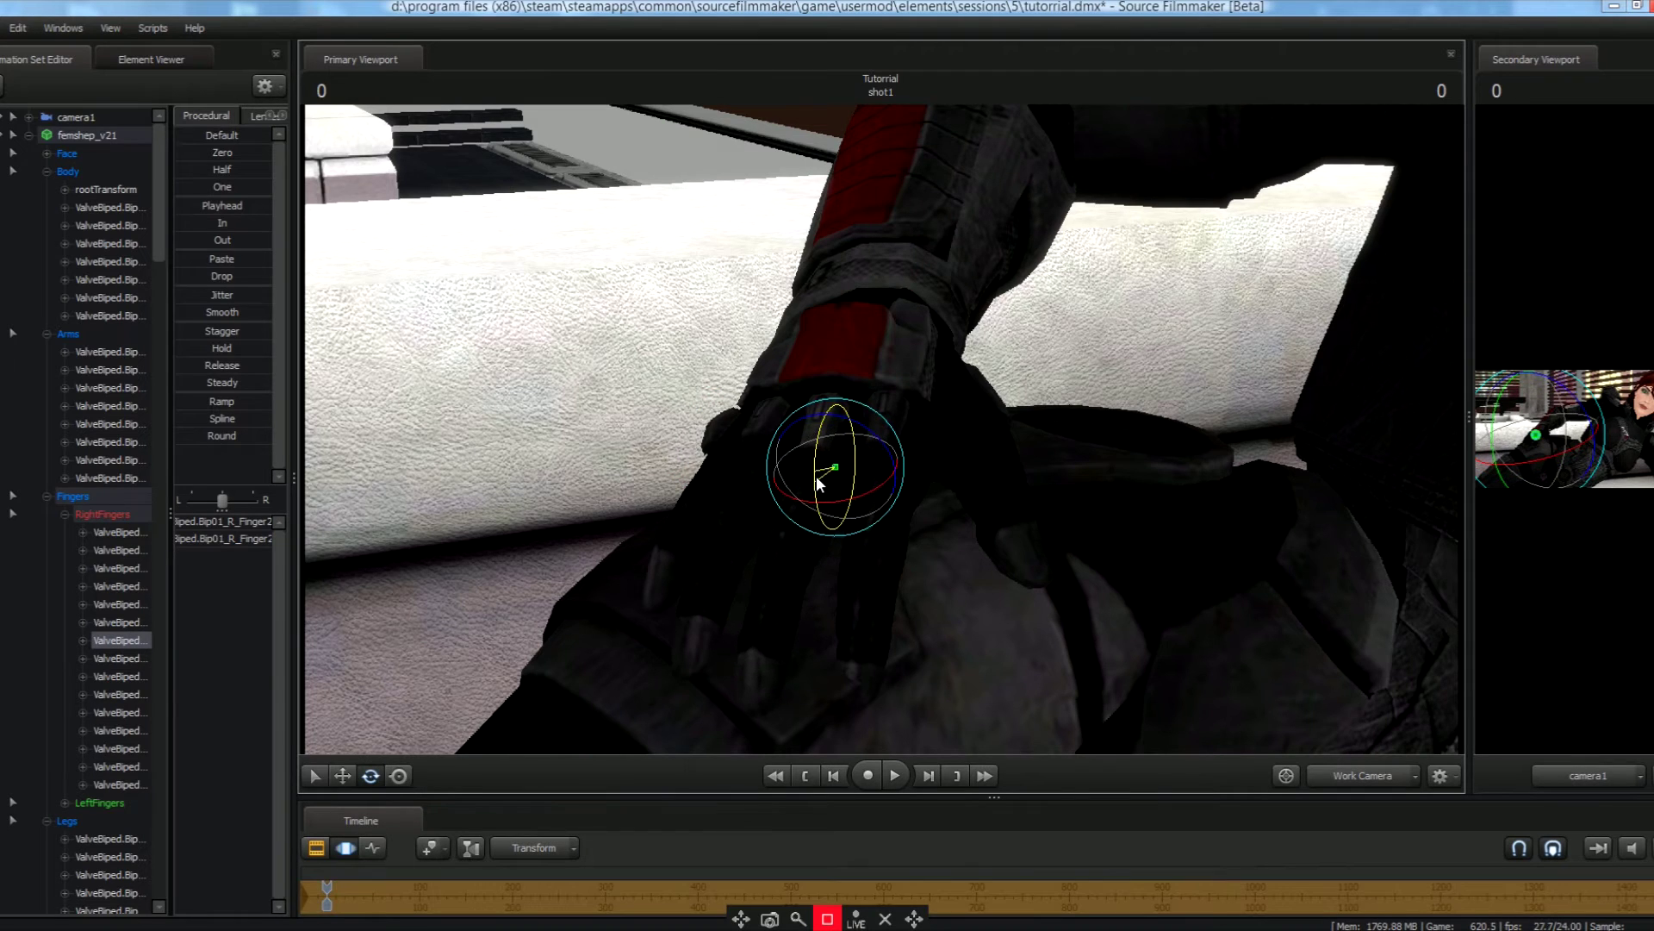
key("q")
left_click(898, 512)
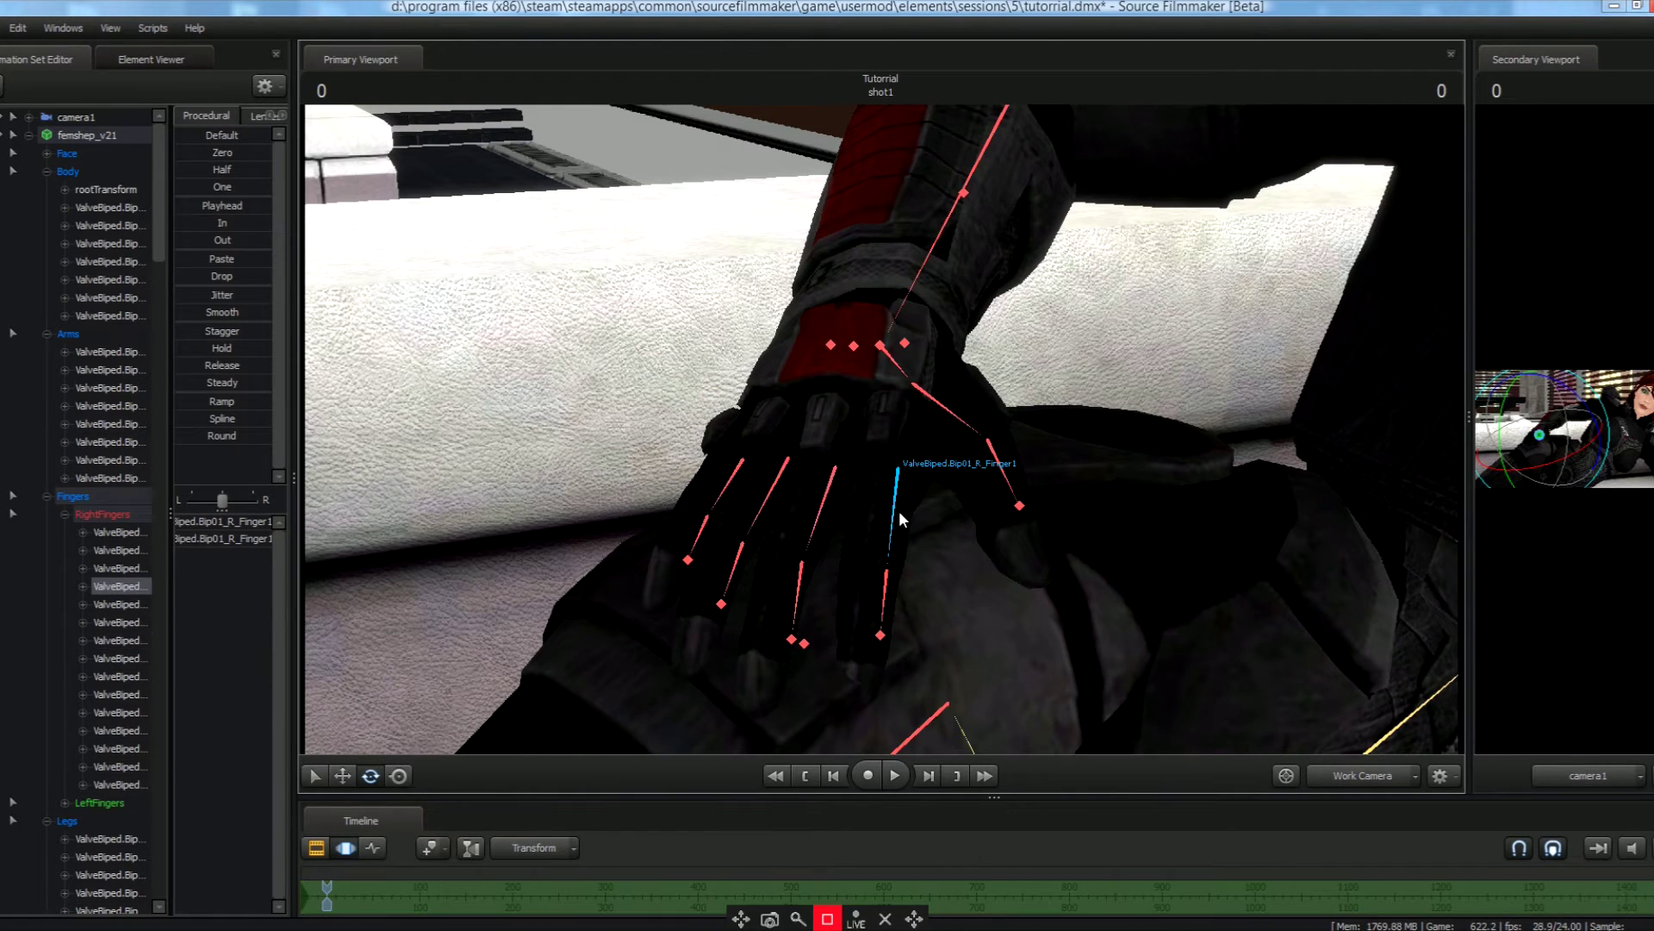
key("e")
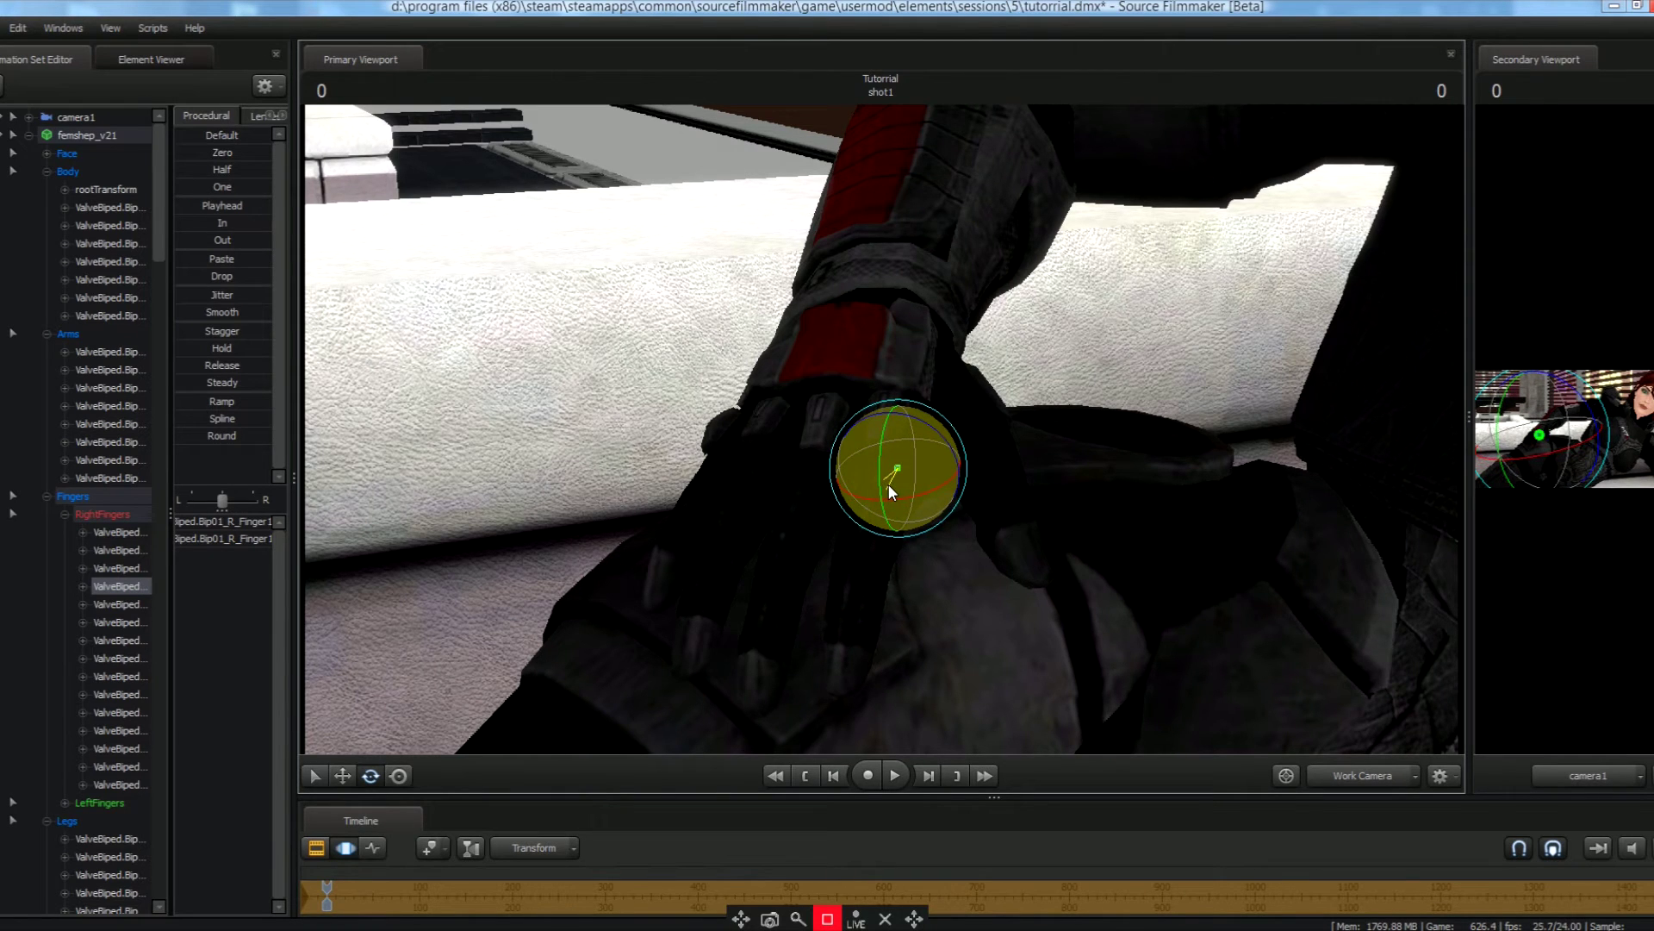
Rotate the base and middle bones of the right thumb to rest it against the thigh, then return the primary viewport to camera1.
key("q")
left_click(947, 409)
key("e")
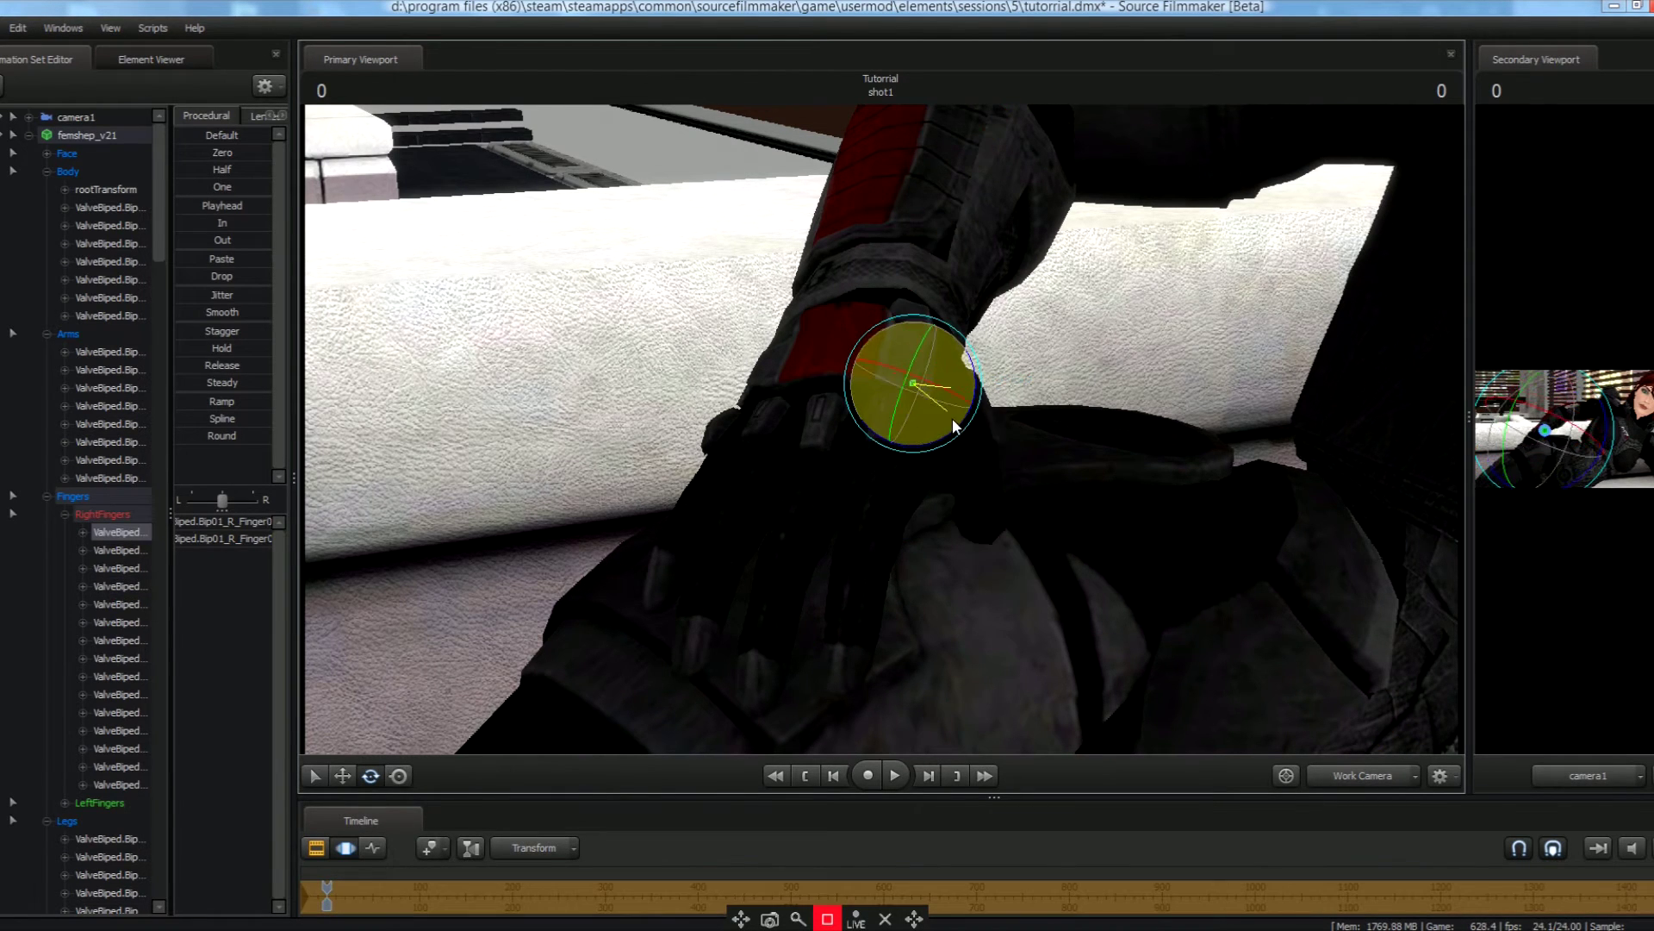
key("ctrl+z")
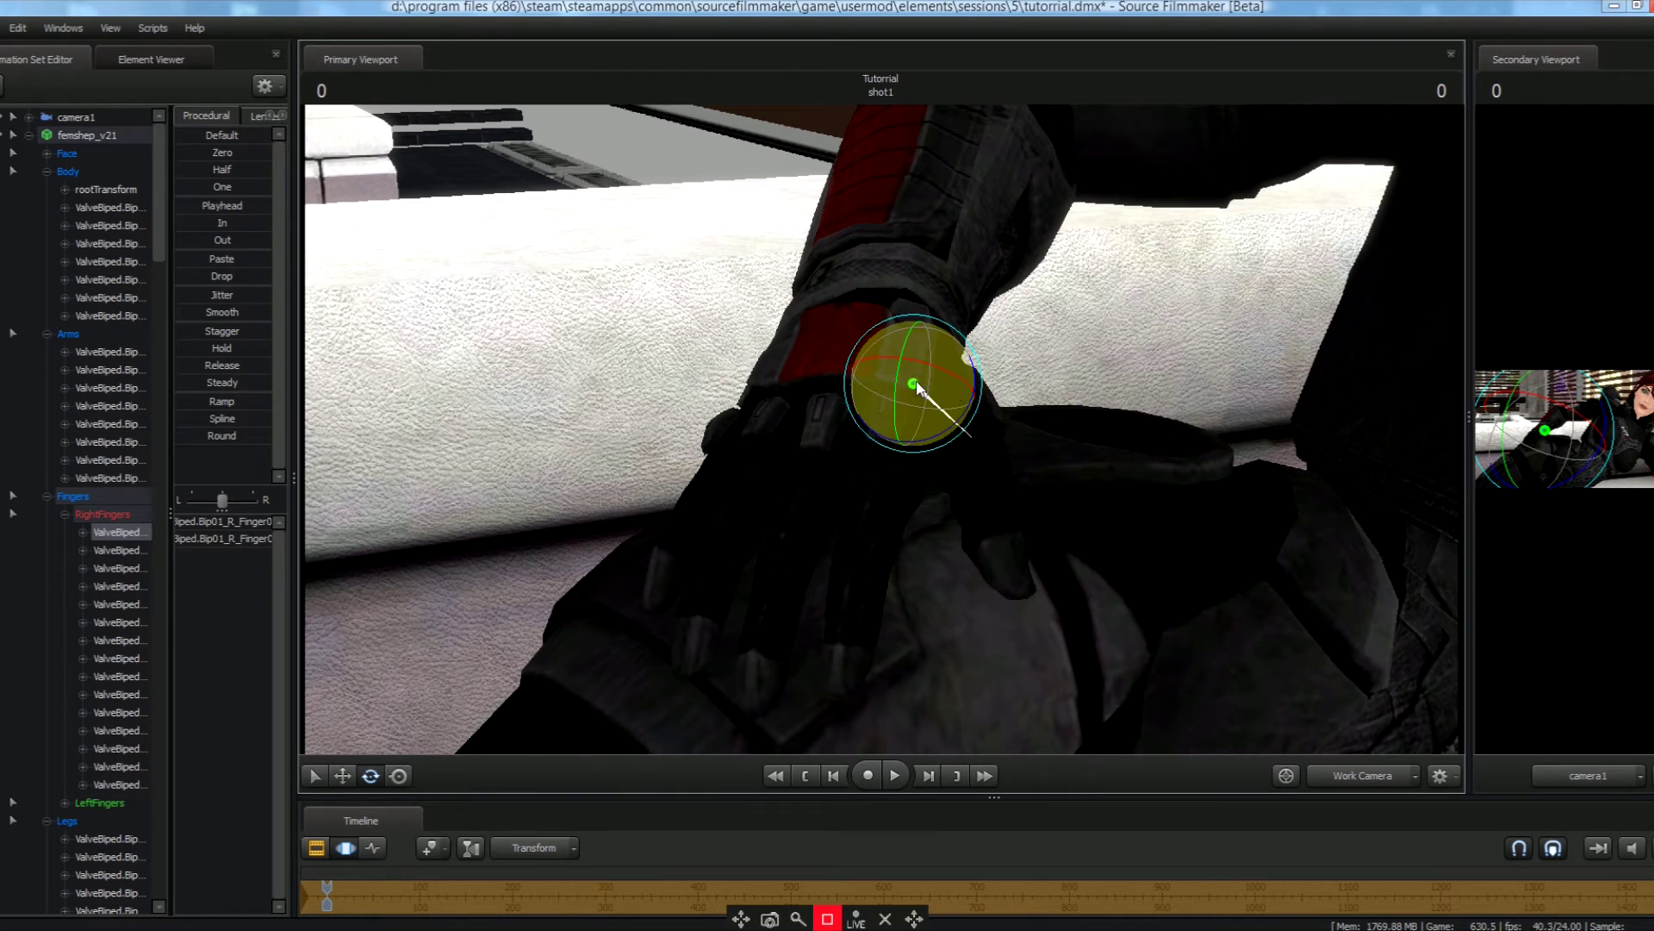
left_click_drag(898, 403, 946, 392)
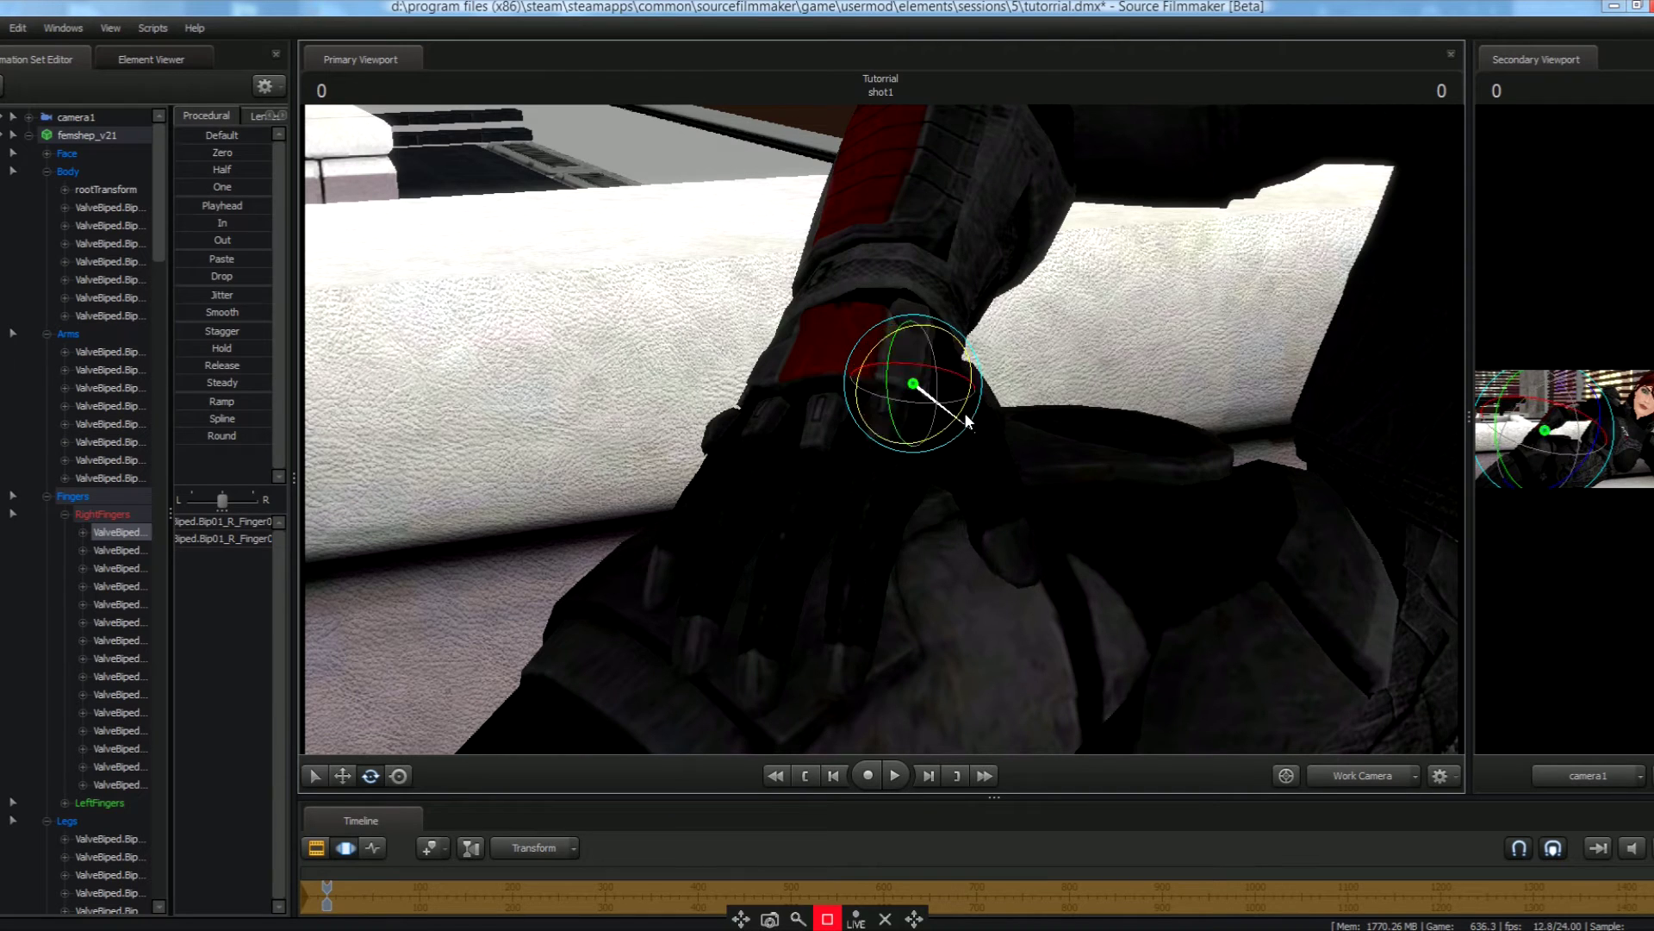
left_click(991, 452)
left_click_drag(1012, 446, 1014, 457)
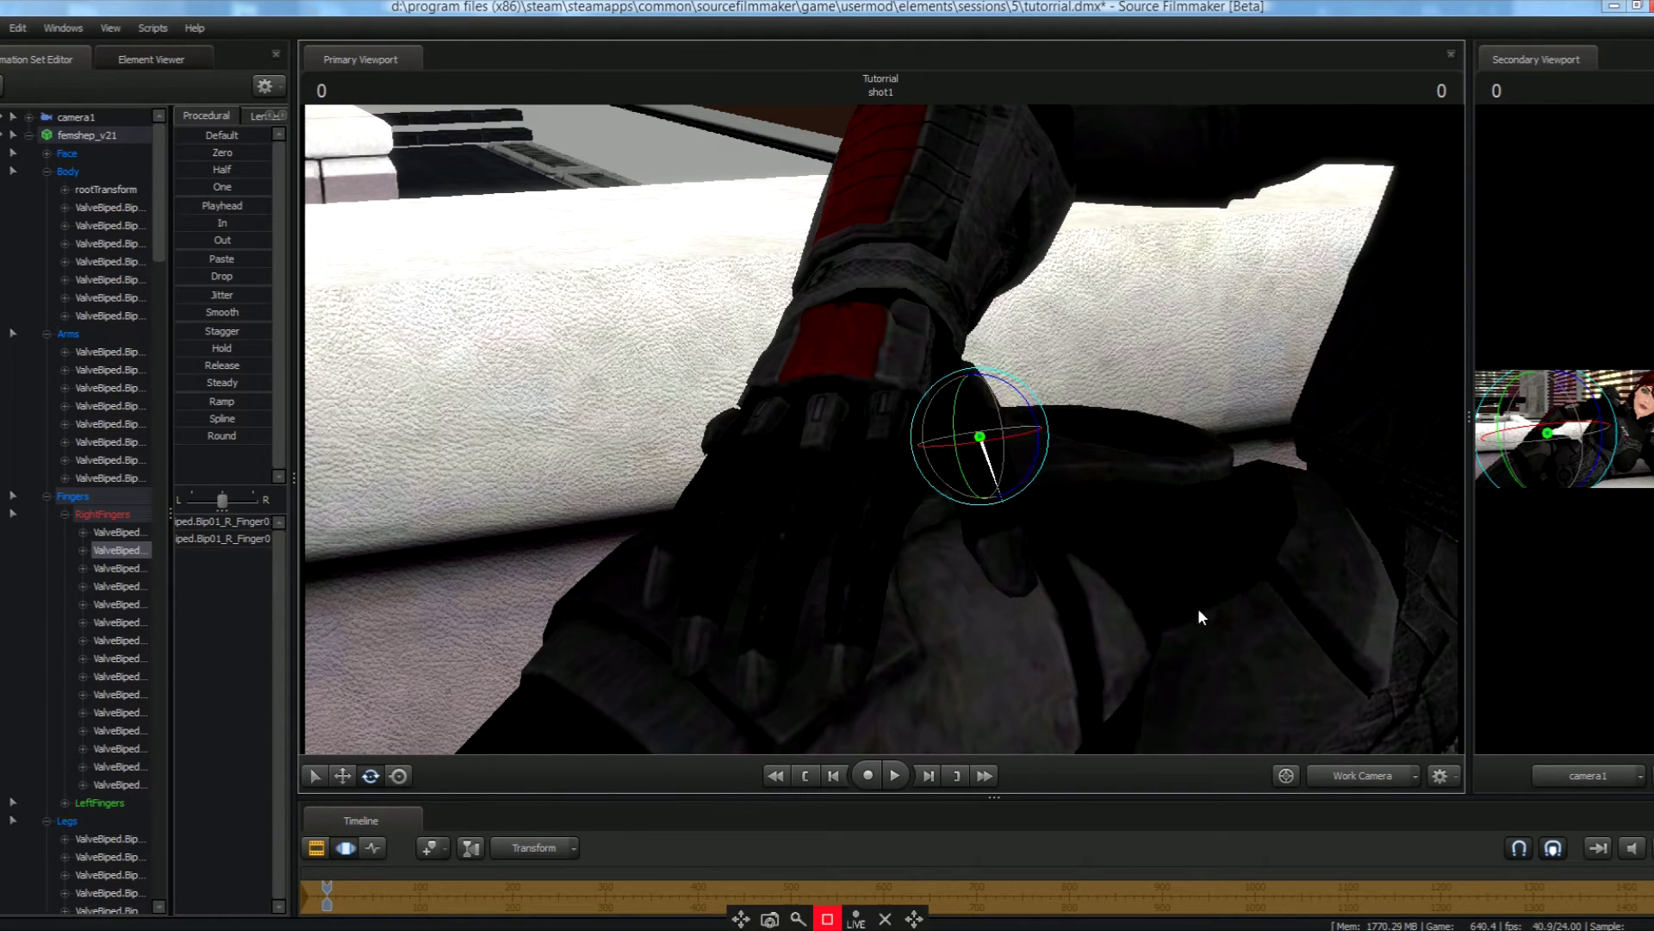
left_click(1372, 782)
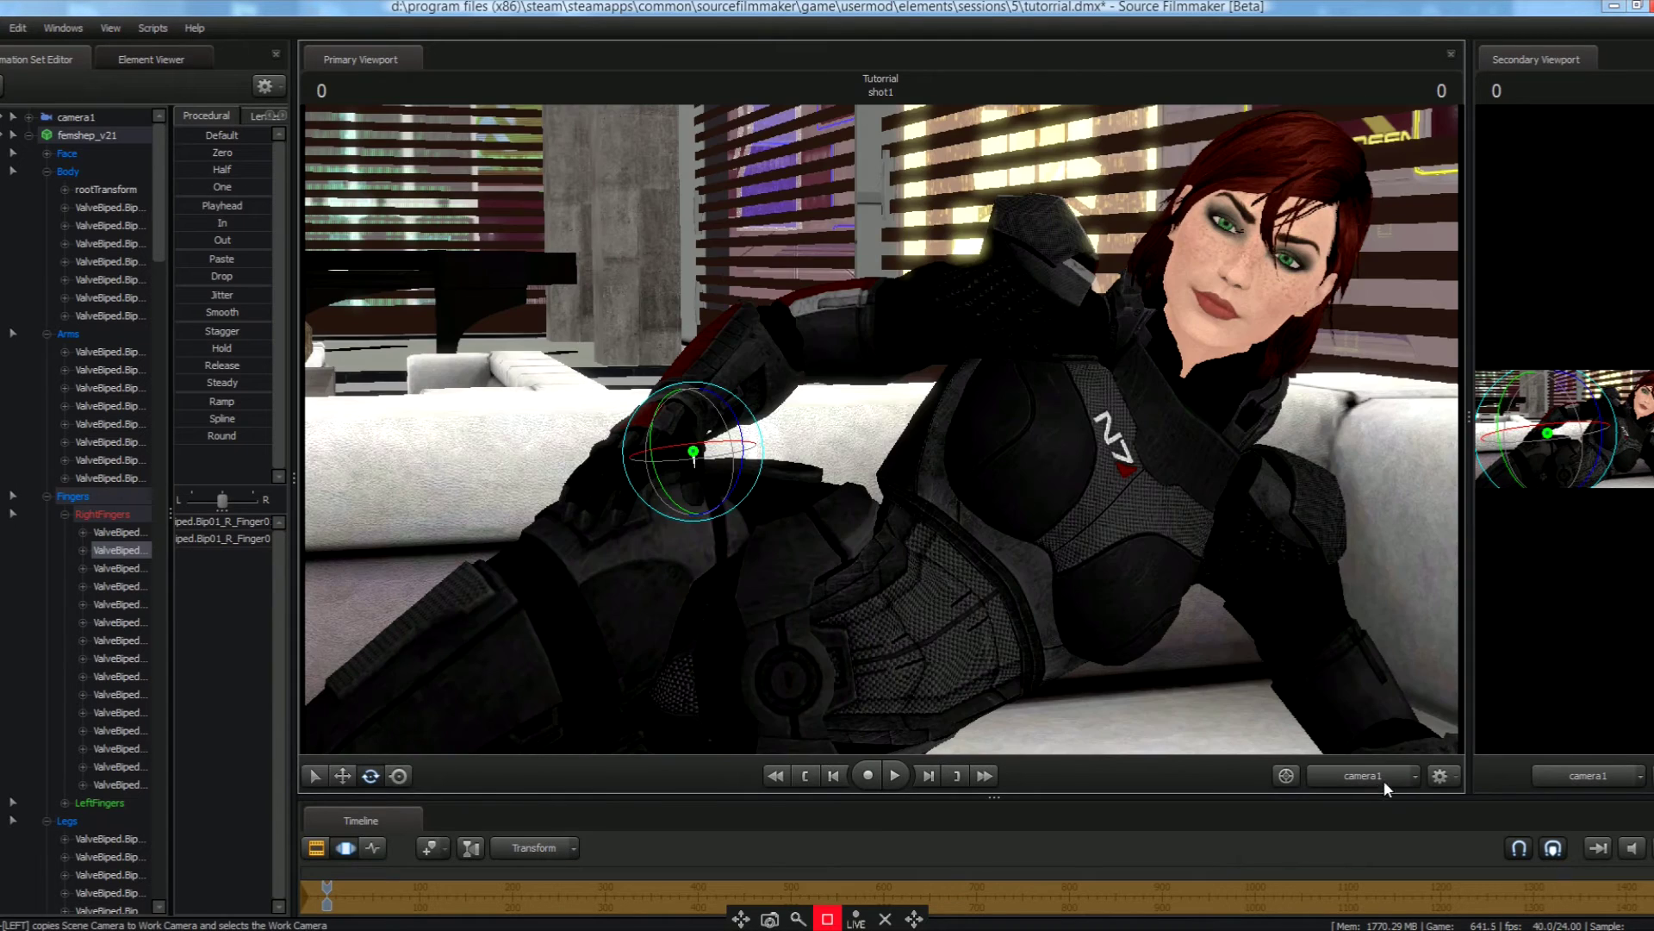
Collapse the femshep_v21 animation set and enable lighting in the primary viewport, refreshing it by switching between the Clip Editor and Motion Editor.
left_click(324, 847)
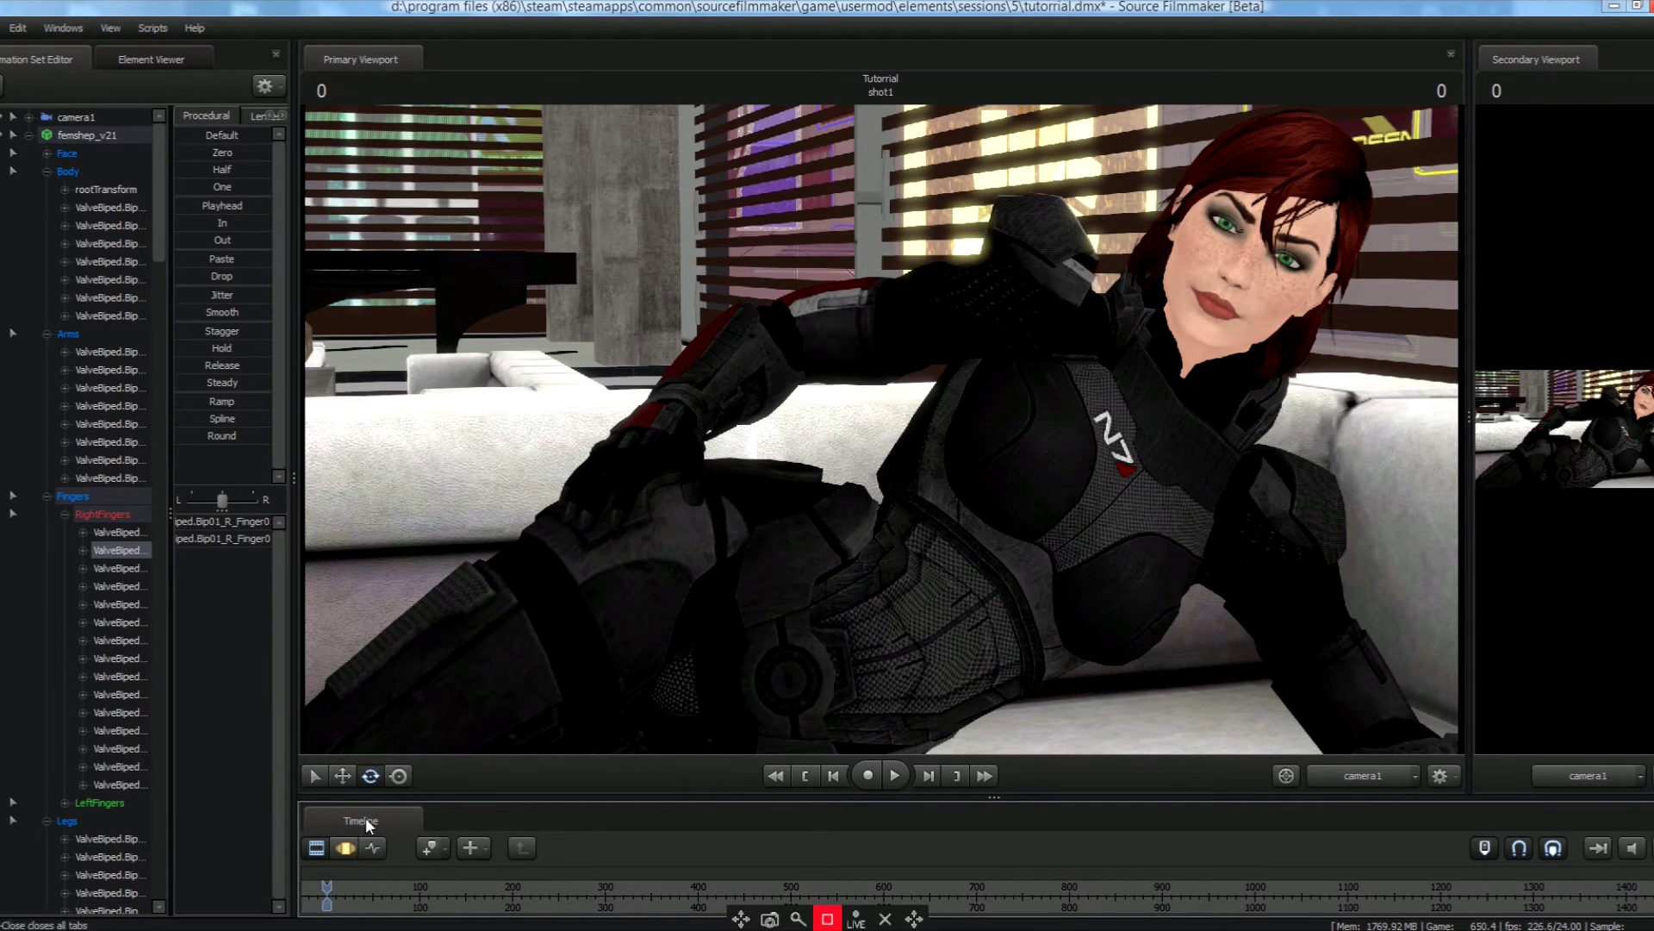
left_click(31, 135)
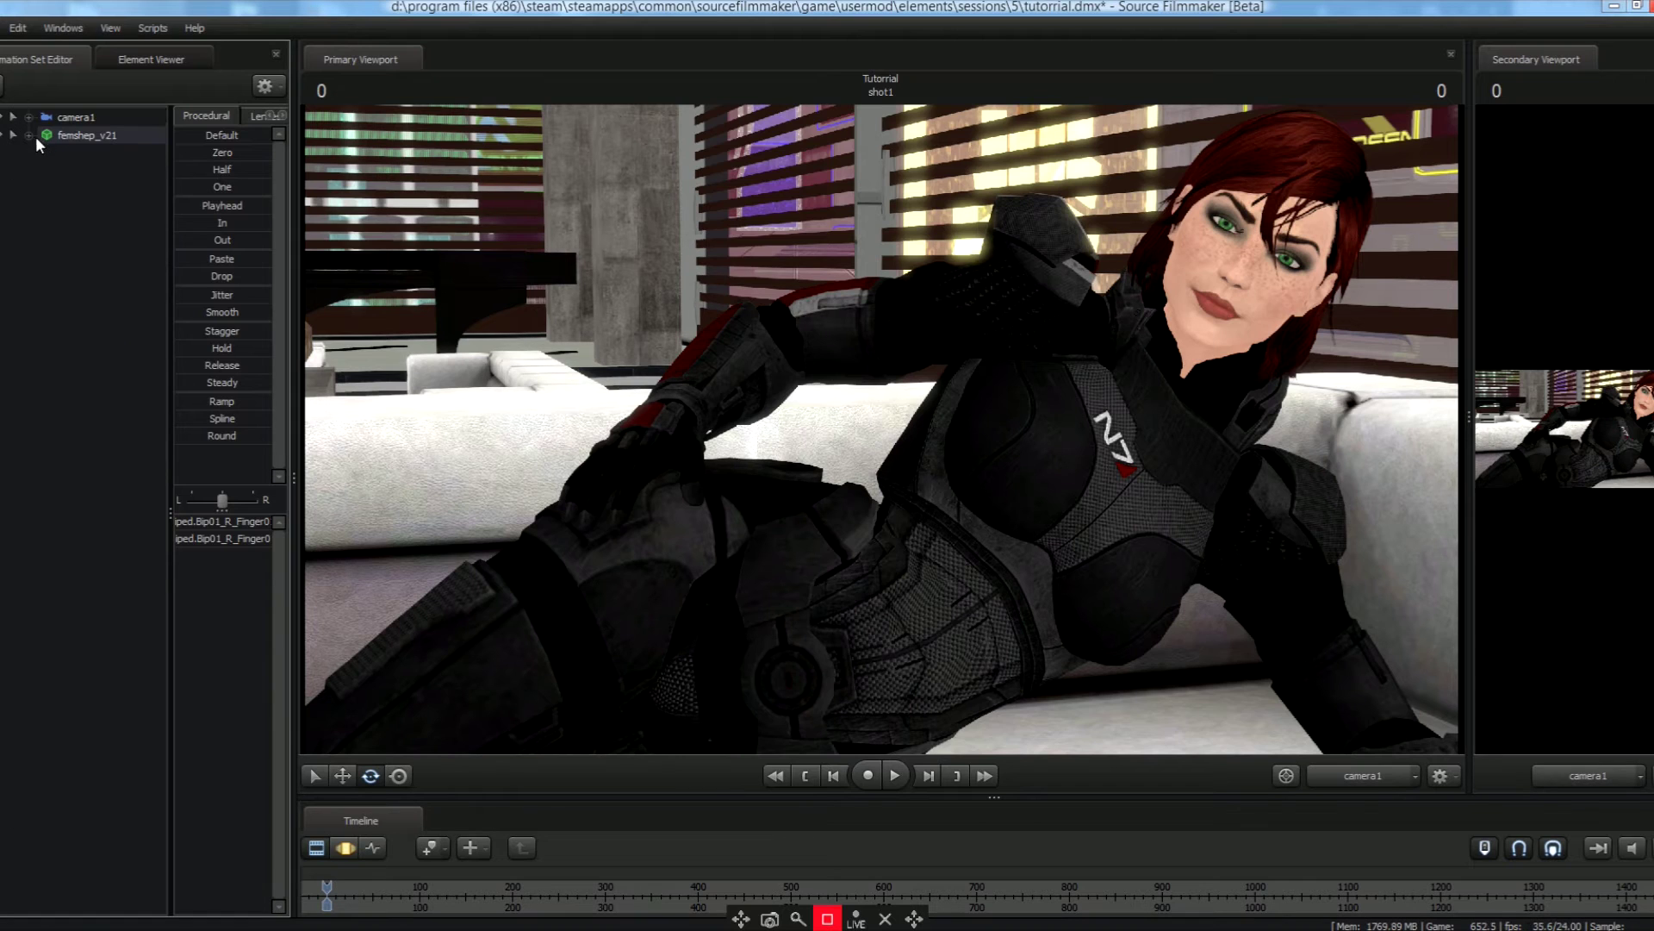
left_click(352, 851)
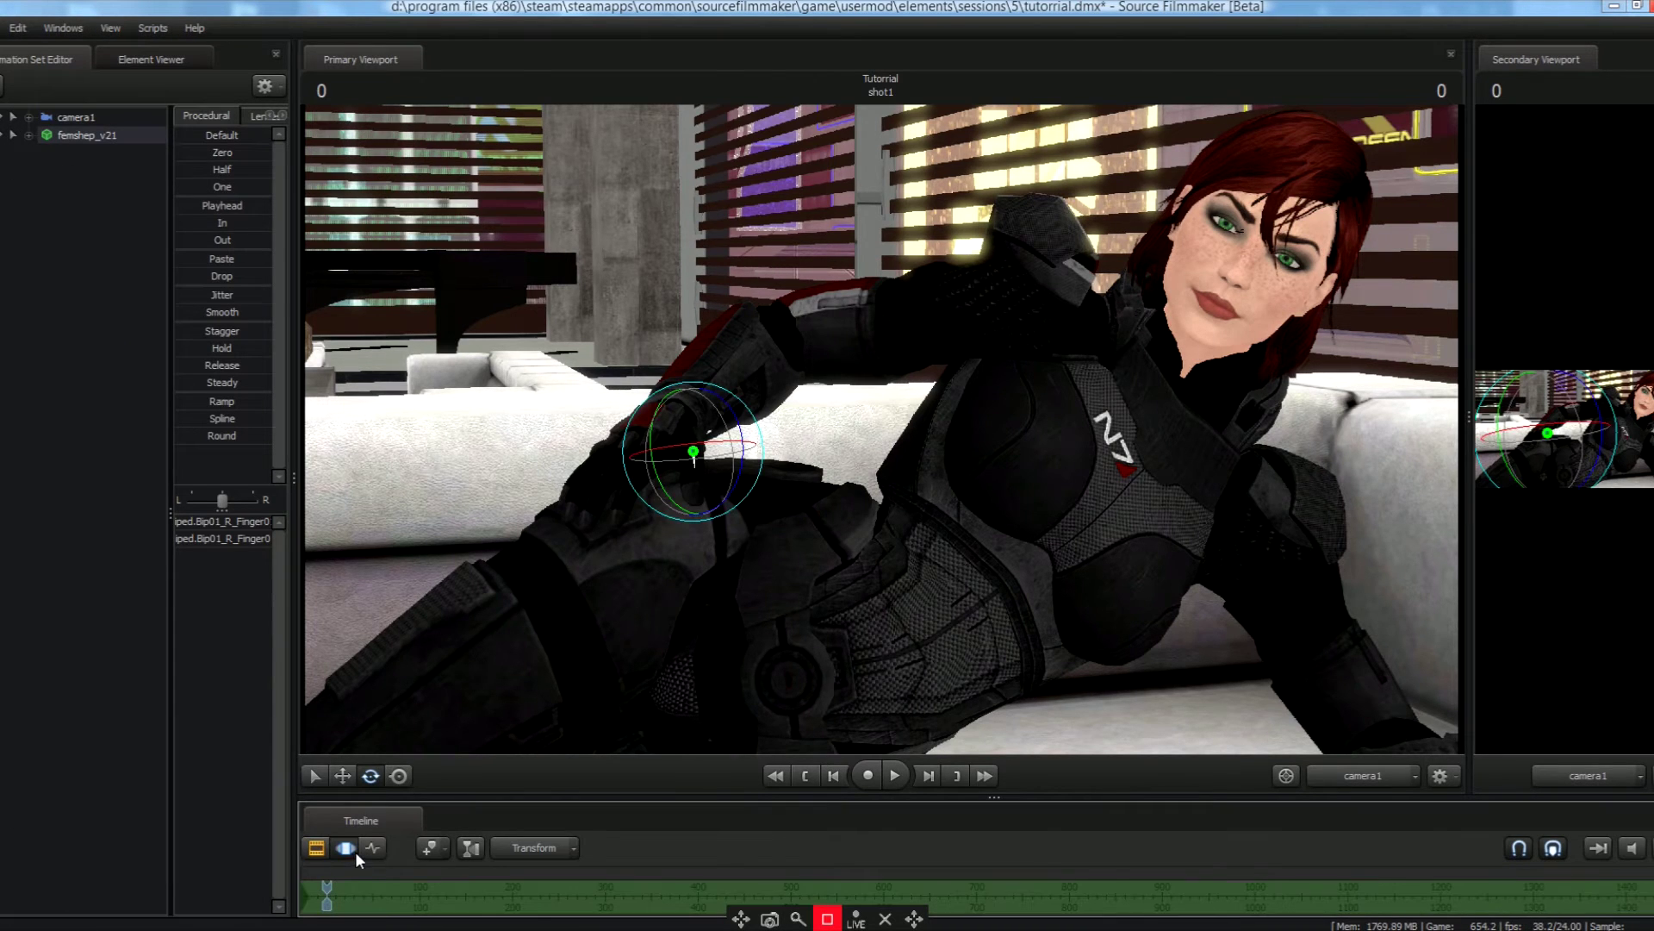
right_click(387, 273)
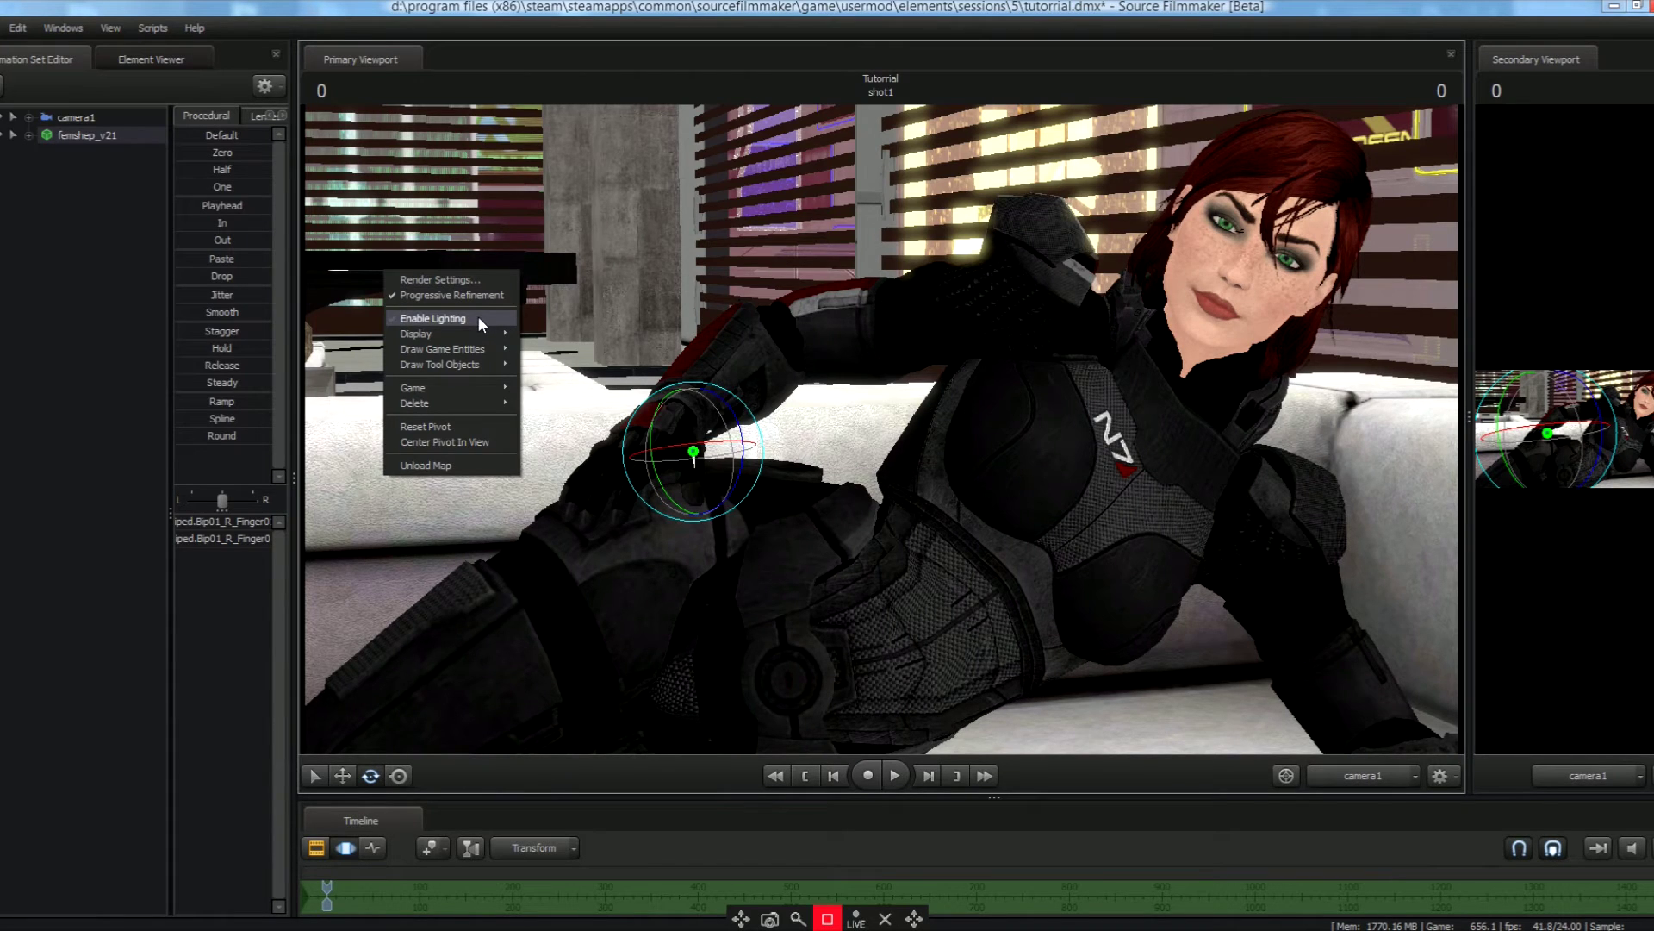
left_click(433, 318)
left_click(321, 851)
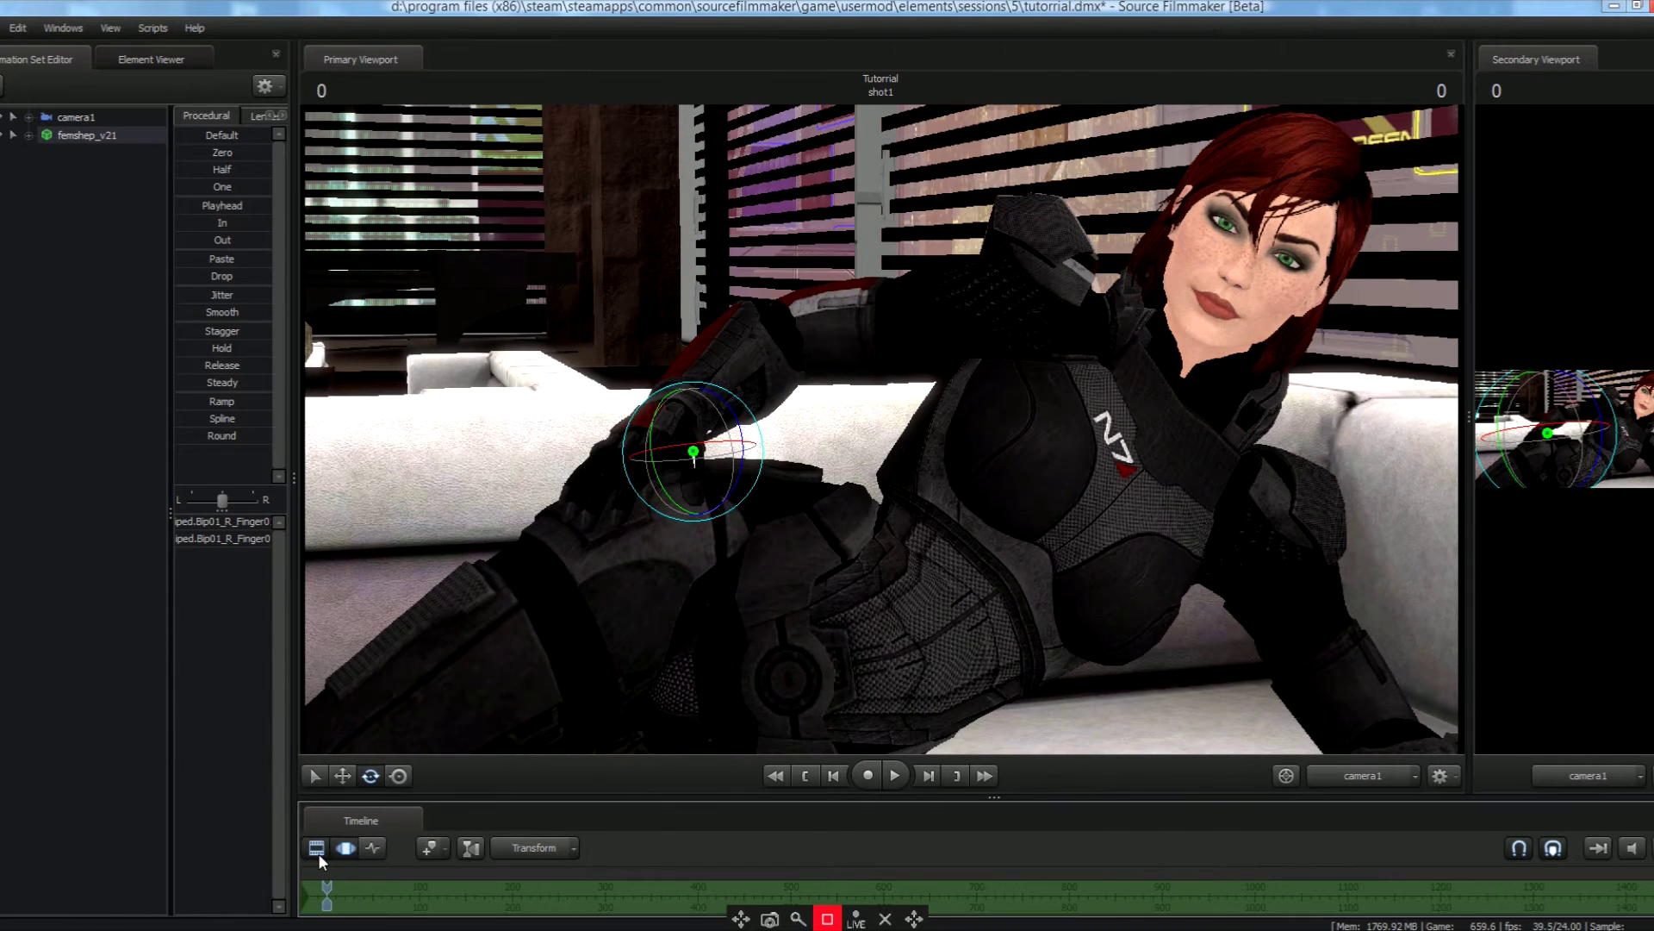
left_click(349, 852)
left_click(350, 851)
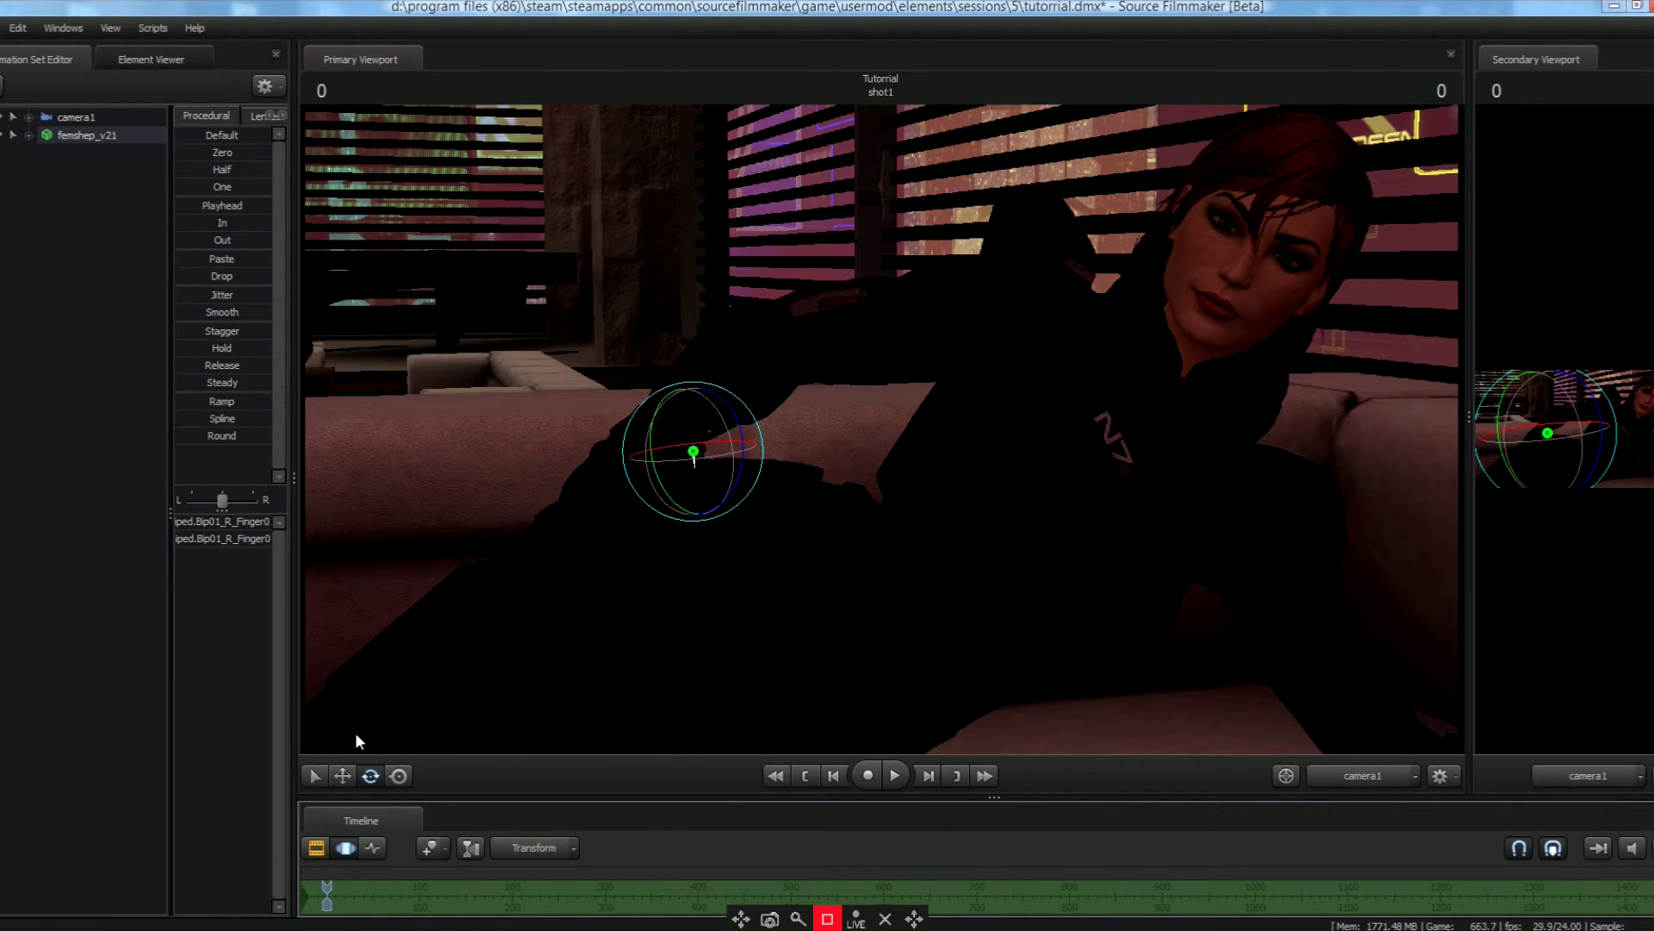
Create an animation set for a new light and aim it through its own view at the character on the sofa.
right_click(38, 249)
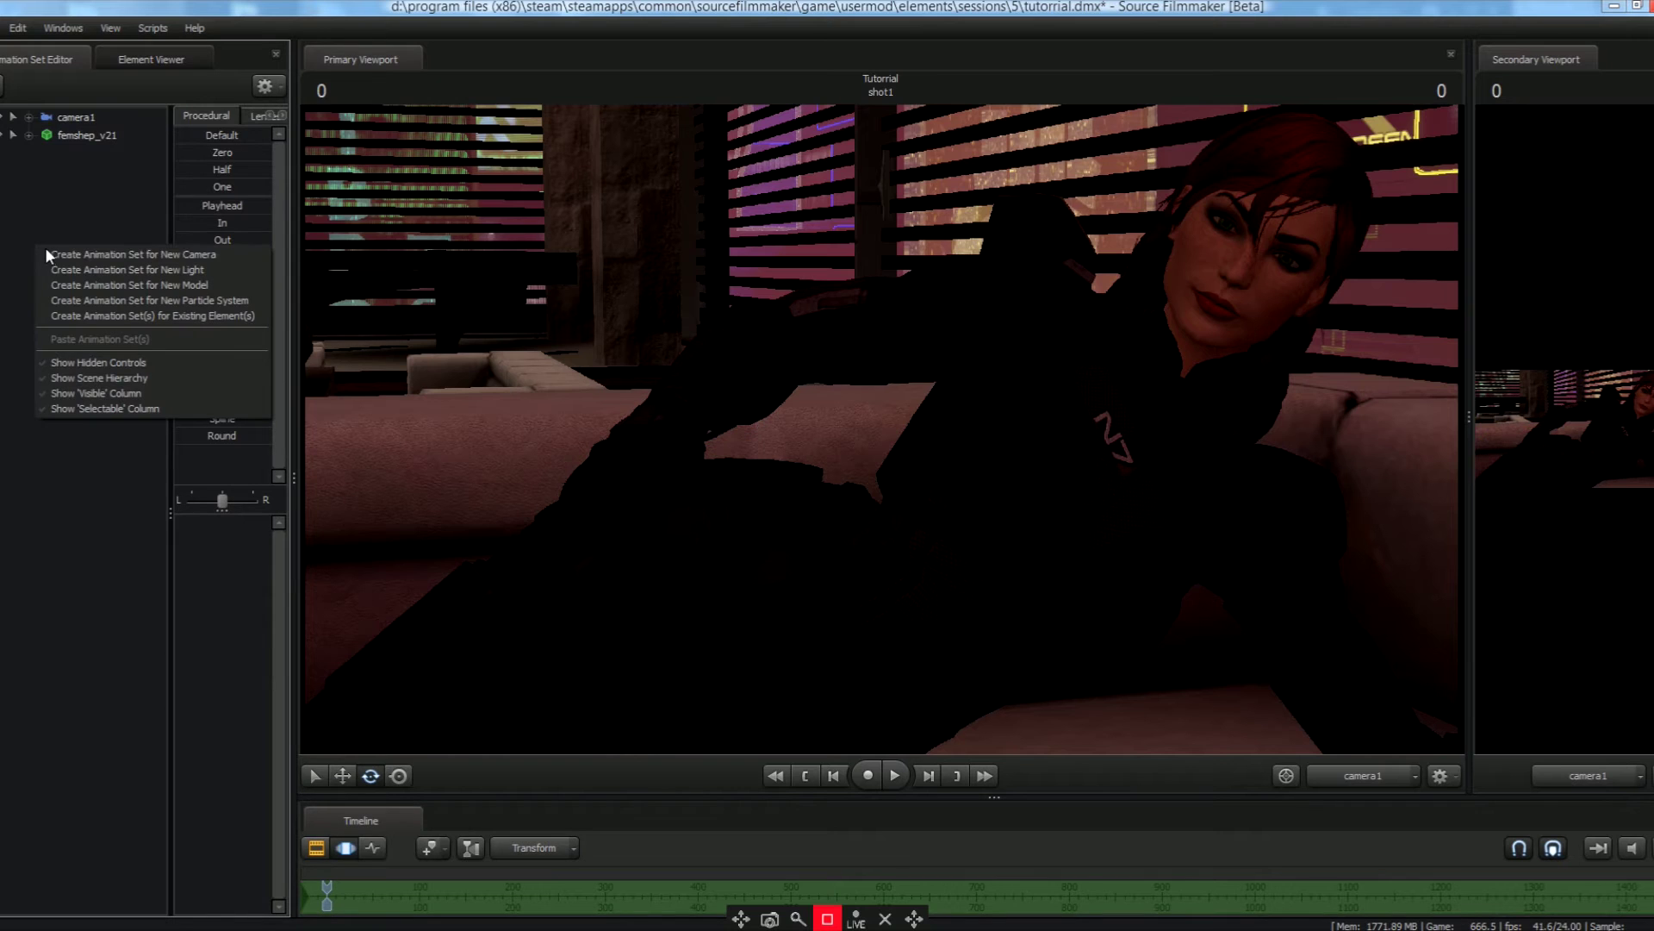
left_click(155, 273)
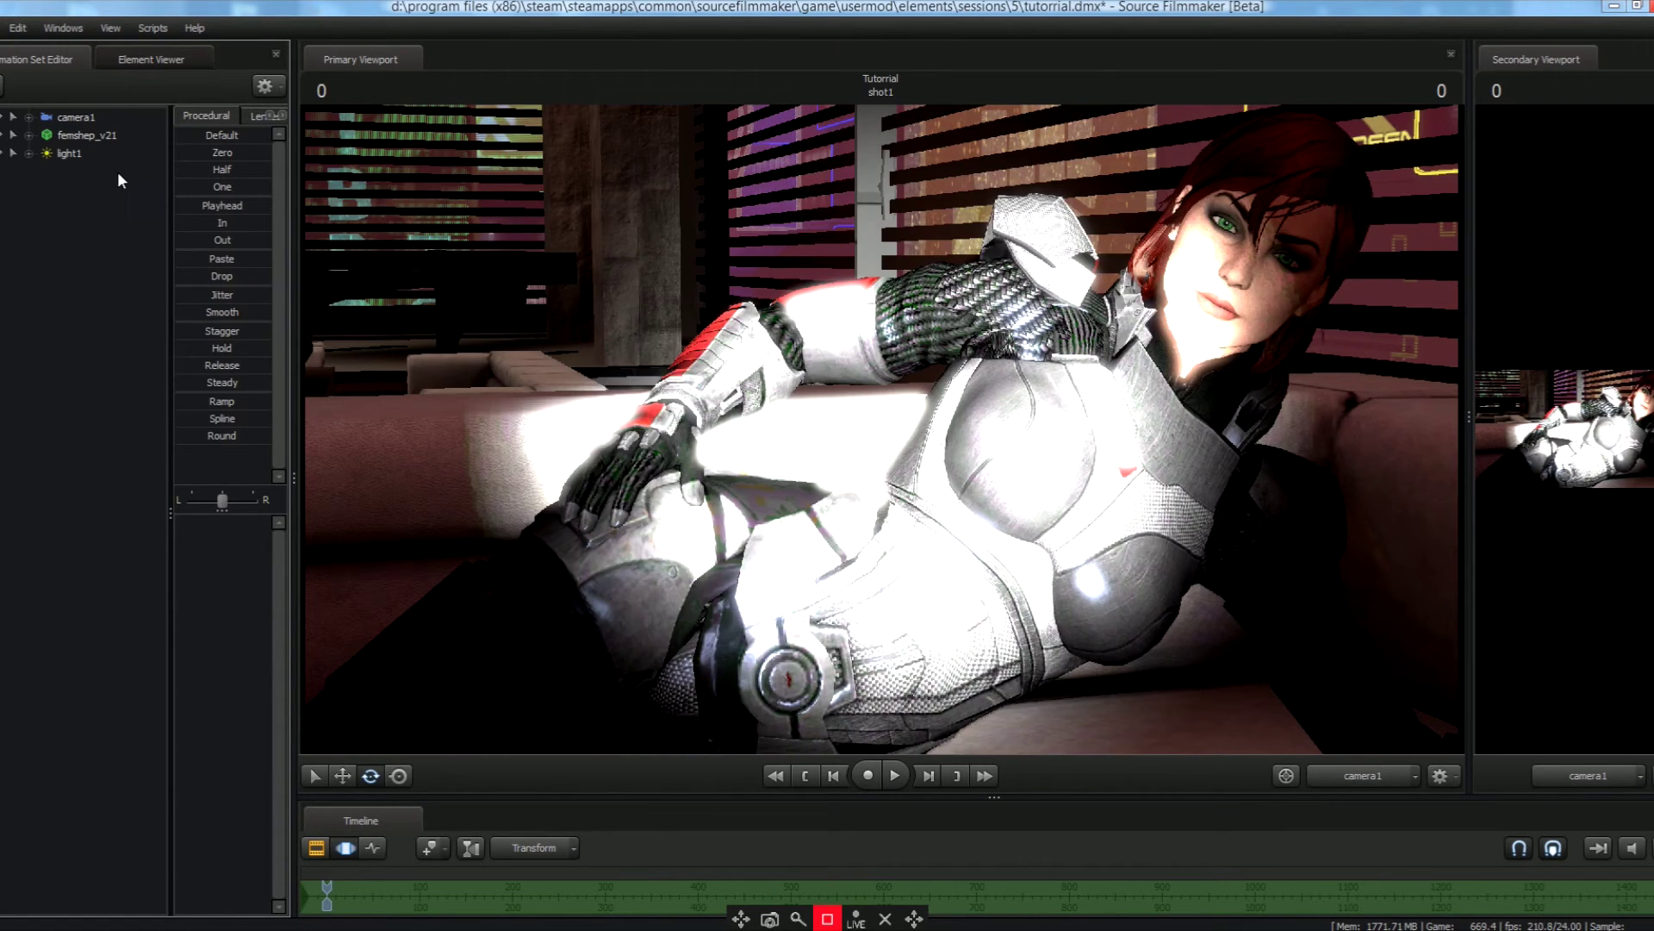
left_click_drag(76, 157, 603, 280)
key("s")
left_click_drag(776, 302, 827, 328)
key("a")
left_click_drag(885, 429, 991, 420)
left_click_drag(819, 423, 793, 417)
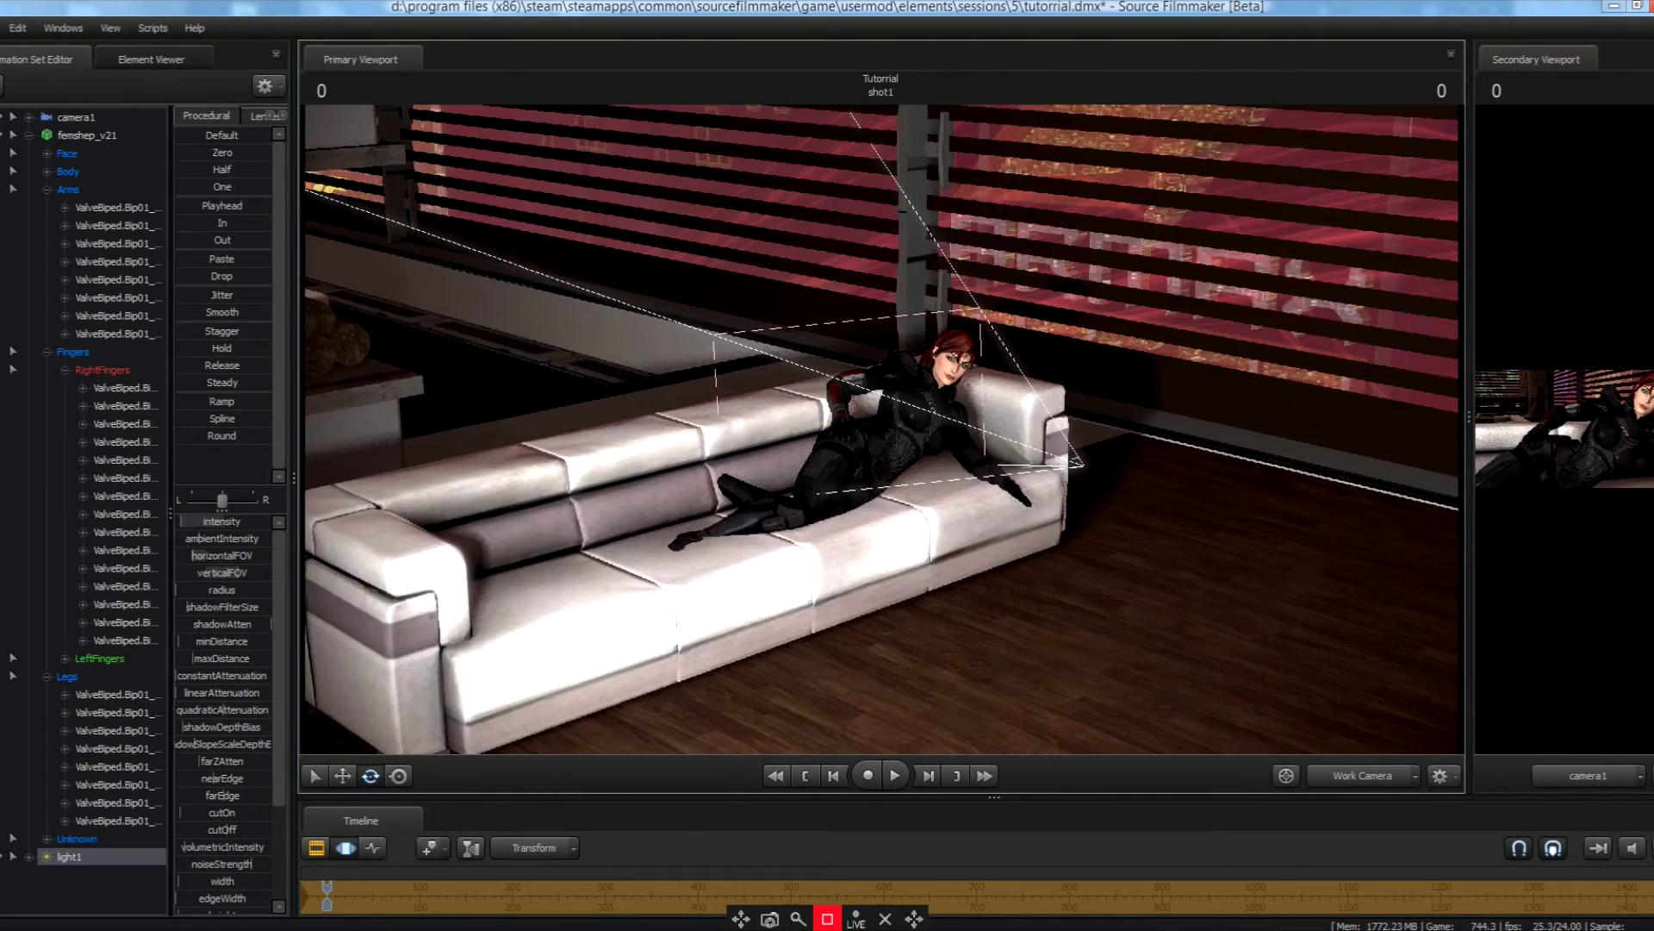
Narrow light1's verticalFOV, lower its color_red and color_green for a bluish-purple tint, and view the result through camera1.
mouse_move(232, 576)
left_mouse_down()
mouse_move(176, 576)
mouse_move(250, 576)
mouse_move(181, 575)
mouse_move(245, 576)
mouse_move(191, 575)
mouse_move(211, 576)
left_mouse_up()
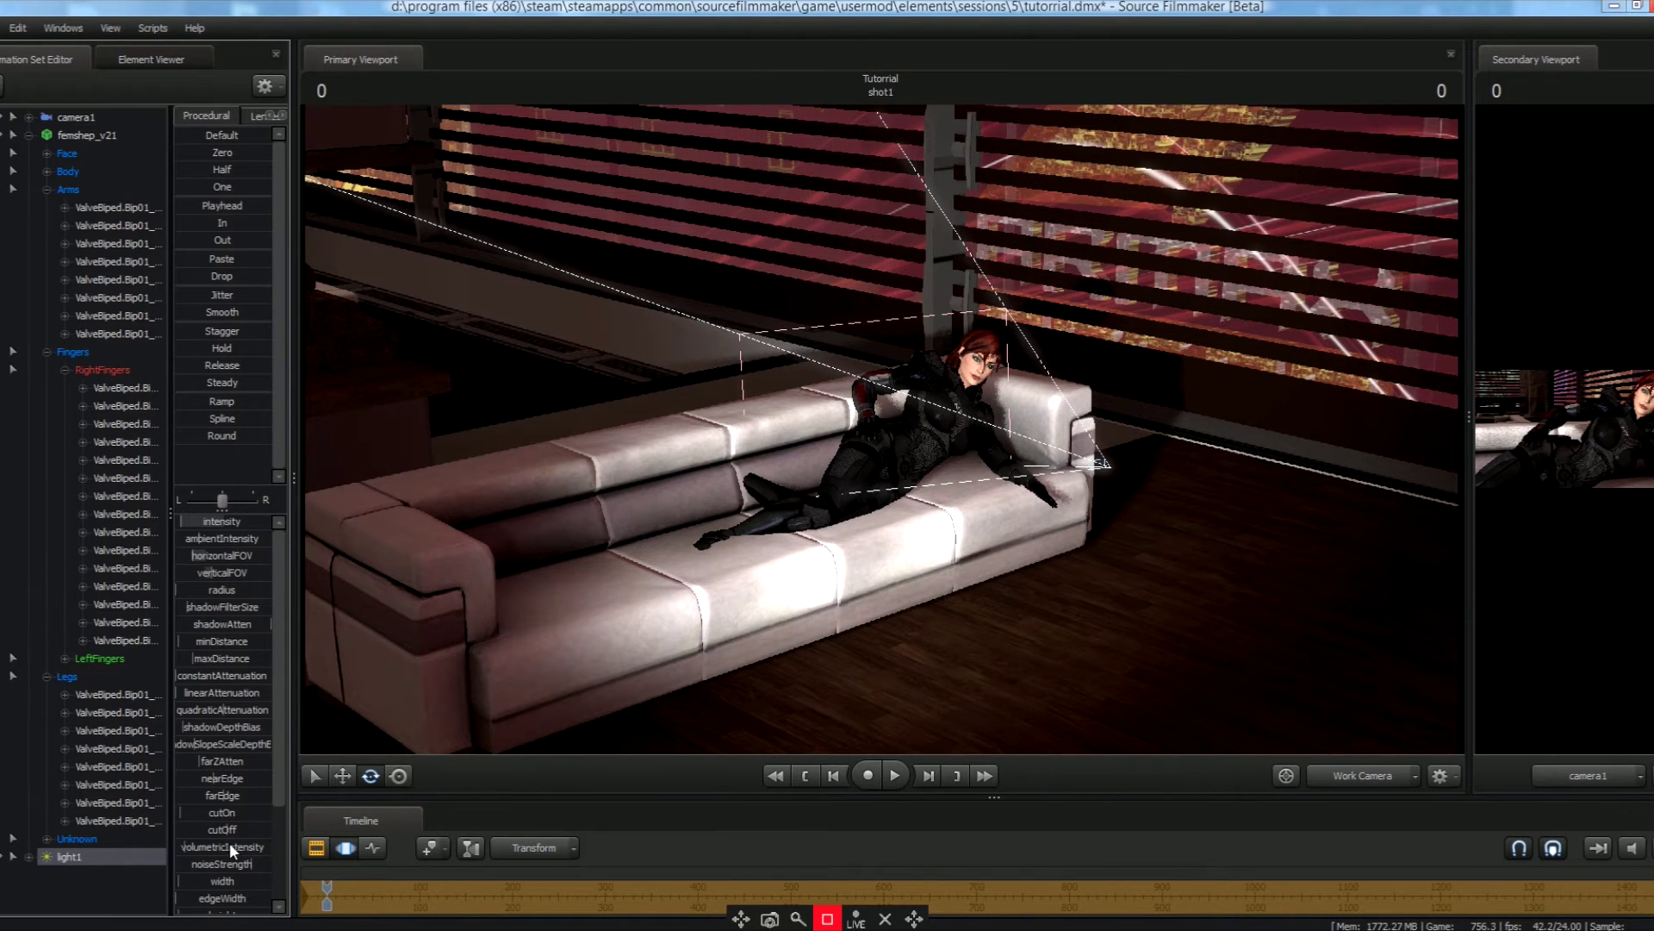
left_click(282, 888)
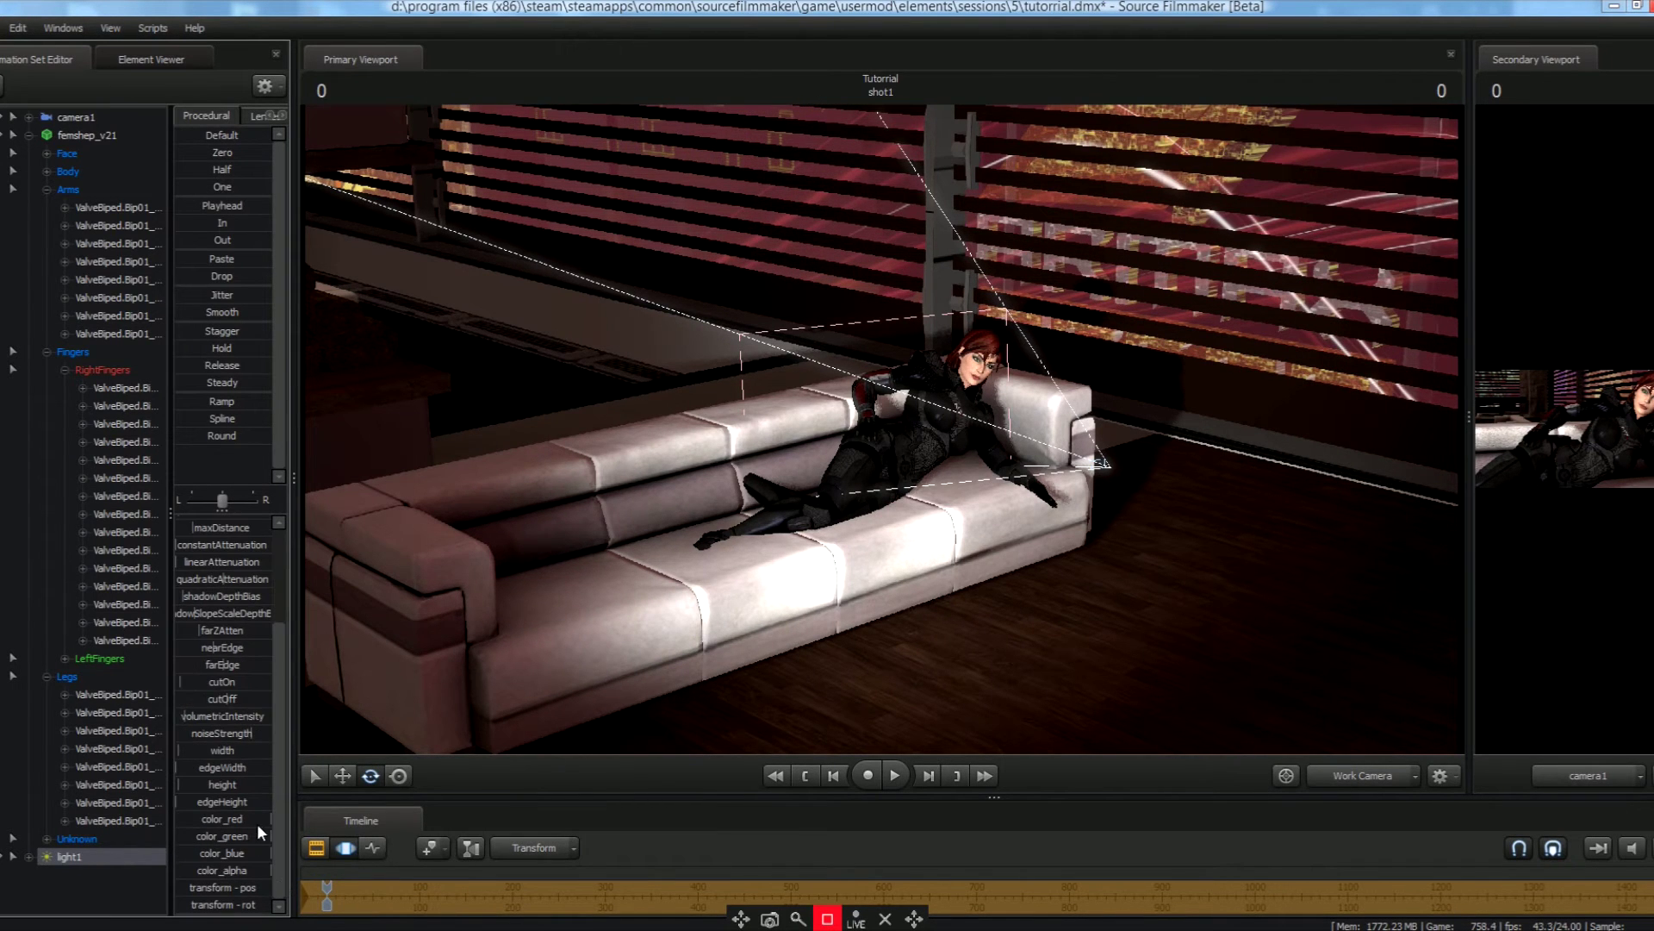
mouse_move(257, 820)
left_mouse_down()
mouse_move(175, 821)
mouse_move(269, 819)
mouse_move(183, 835)
mouse_move(270, 835)
mouse_move(181, 853)
mouse_move(269, 853)
left_mouse_up()
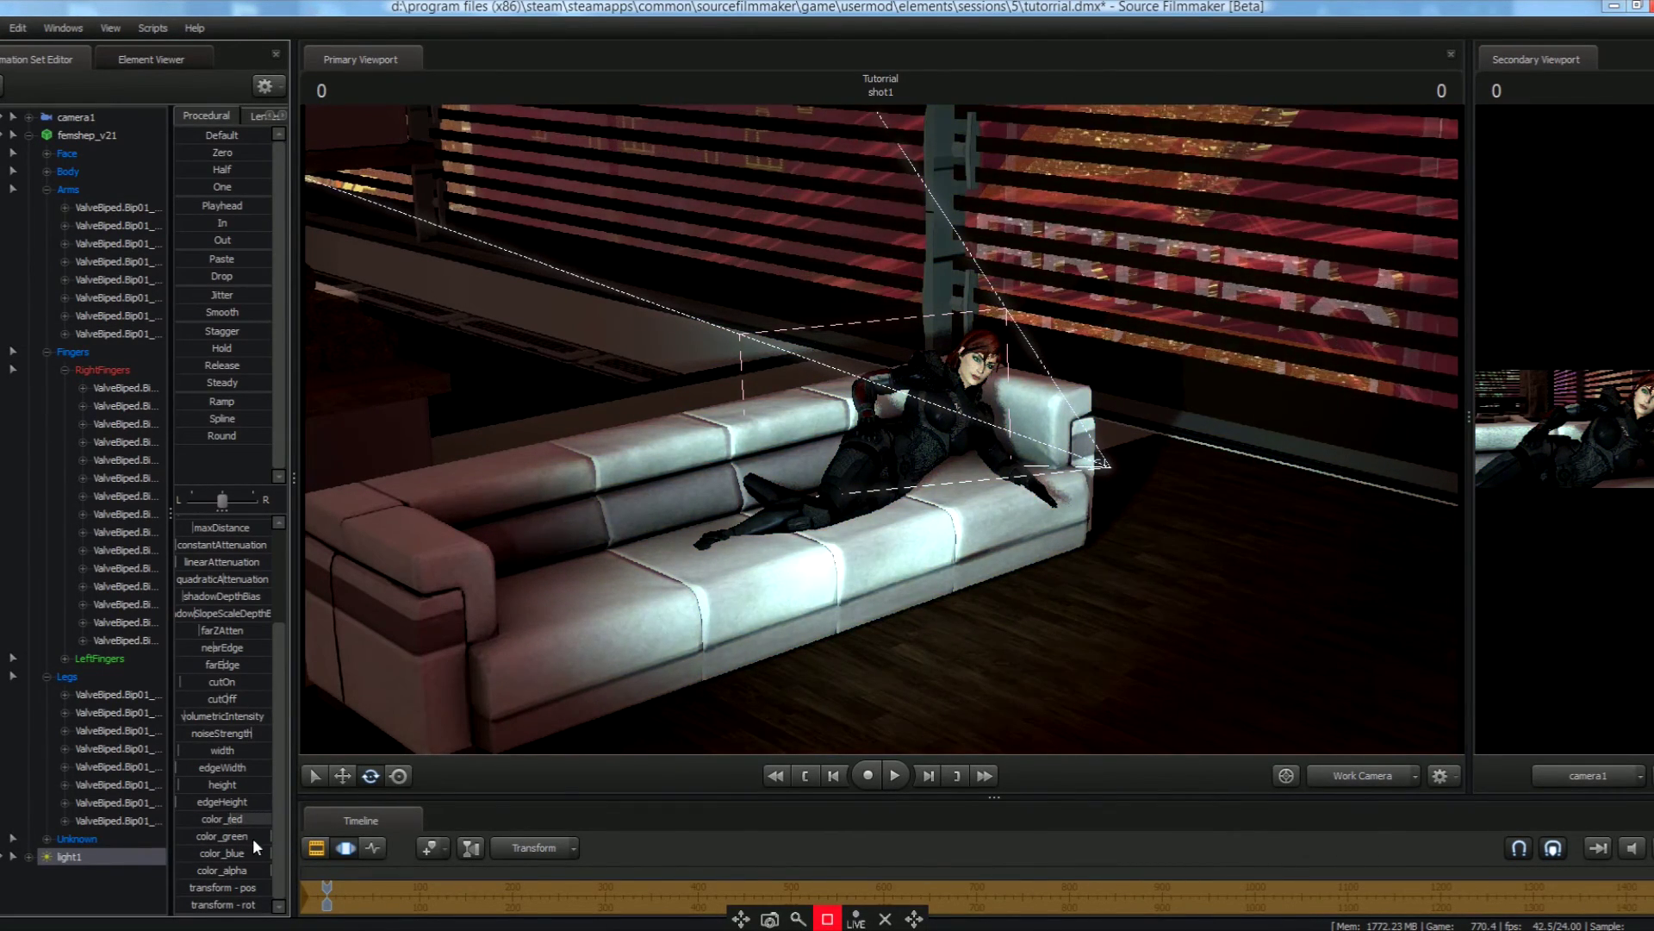
left_click_drag(269, 836, 230, 837)
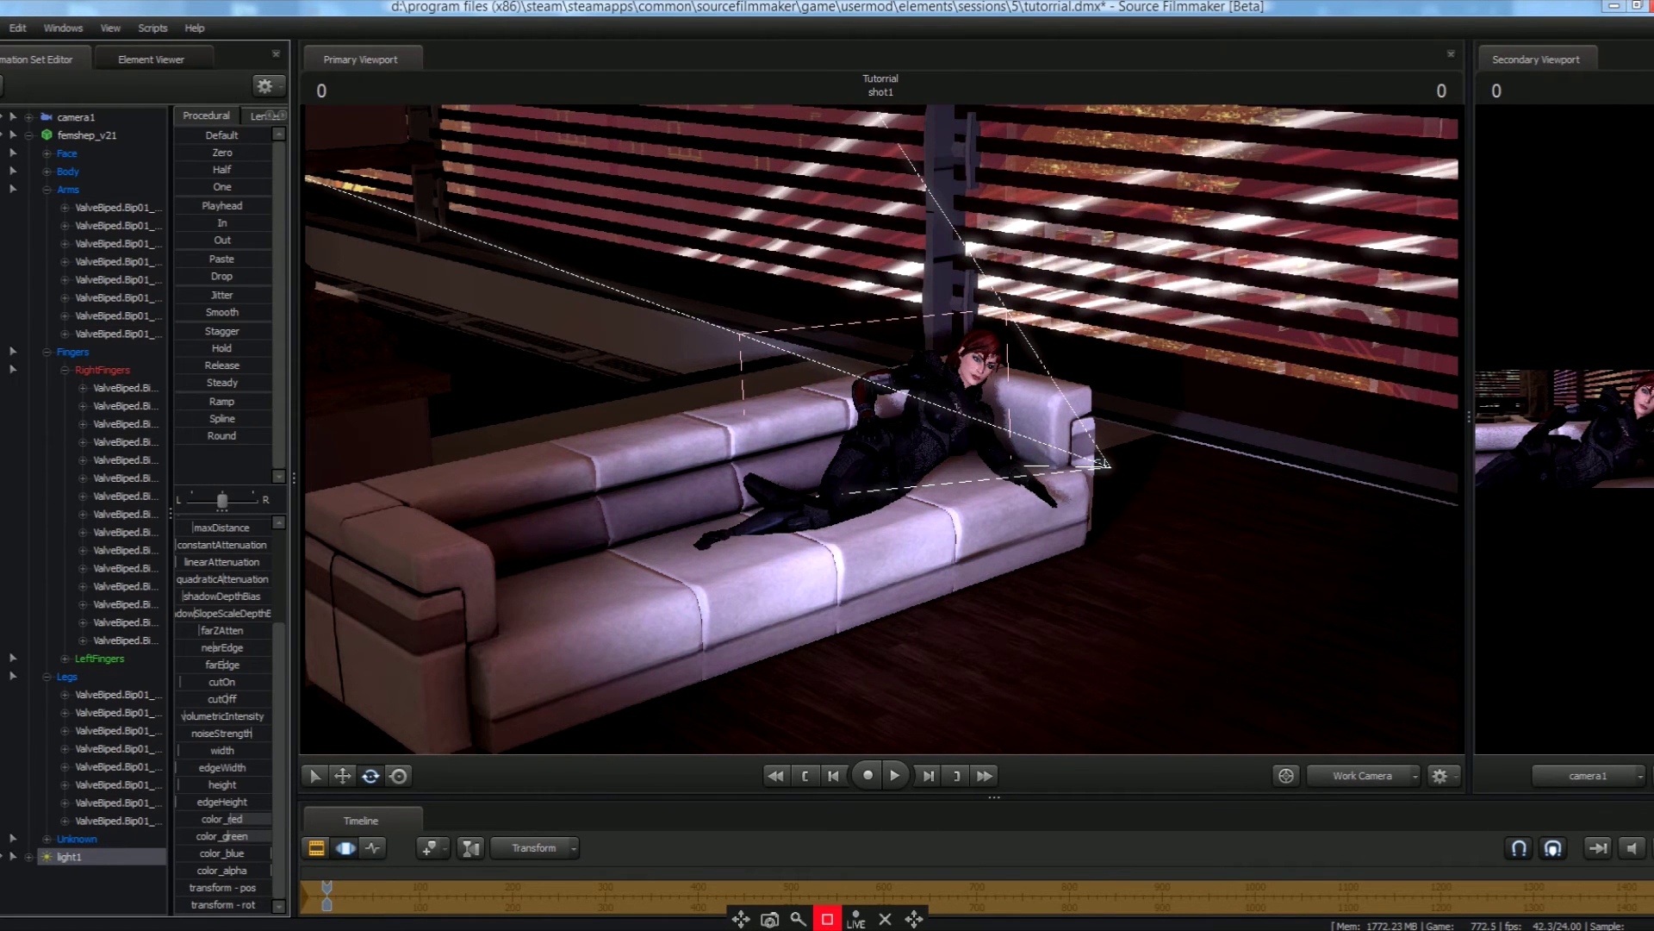
left_click(1386, 776)
left_click(1385, 778)
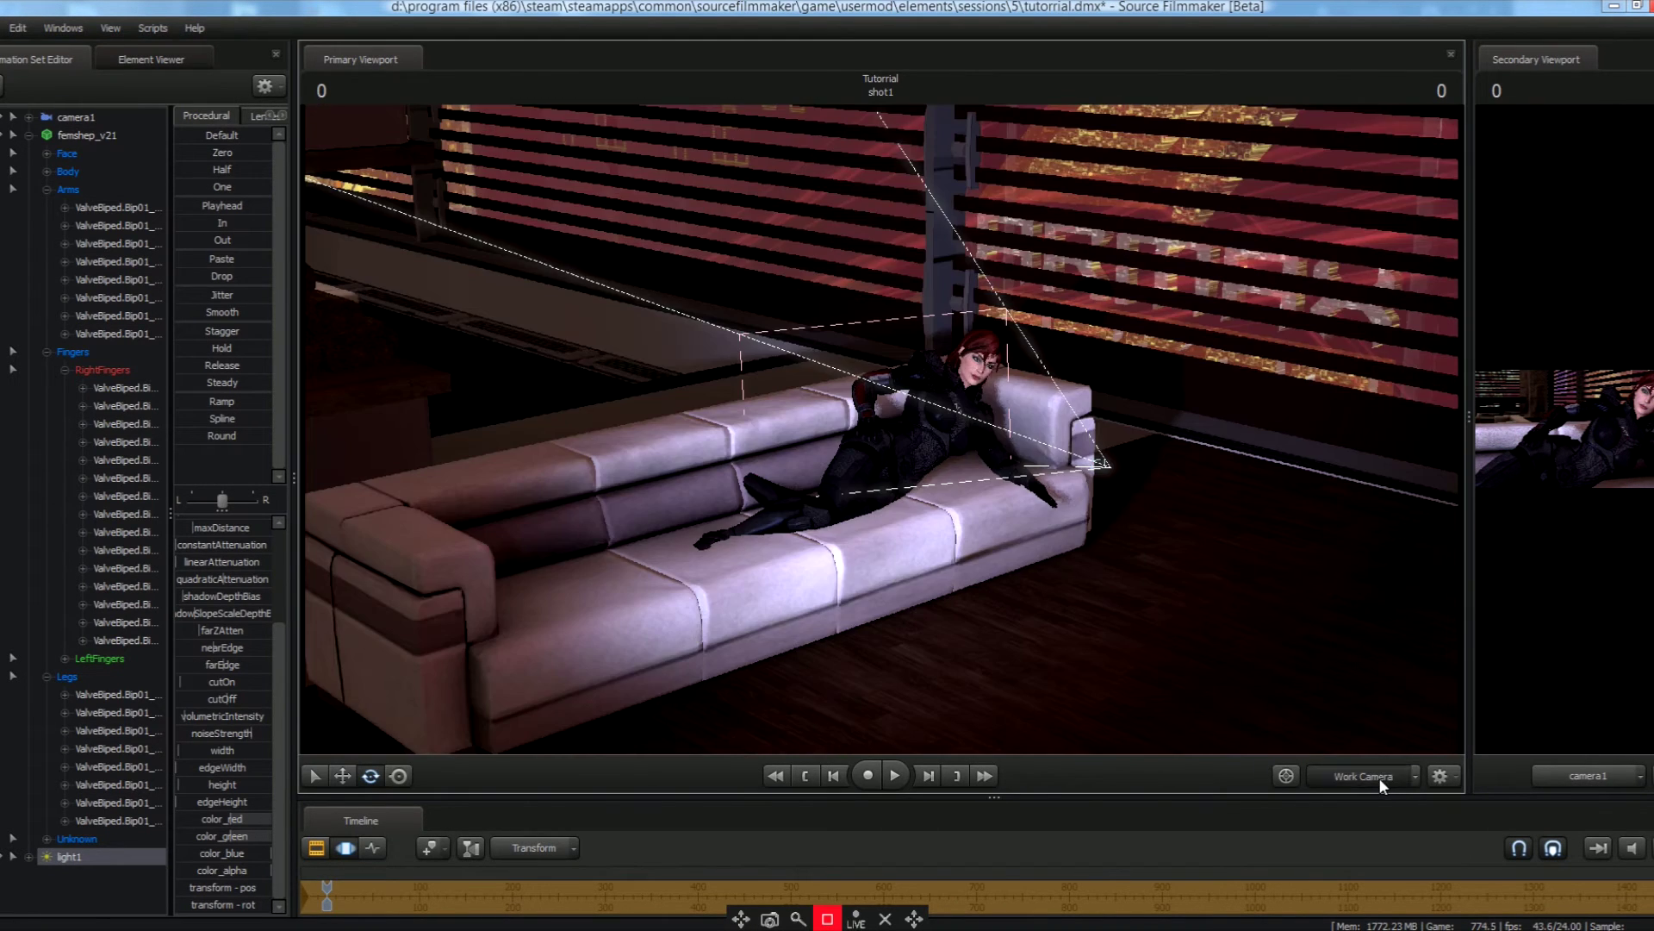
left_click(1375, 778)
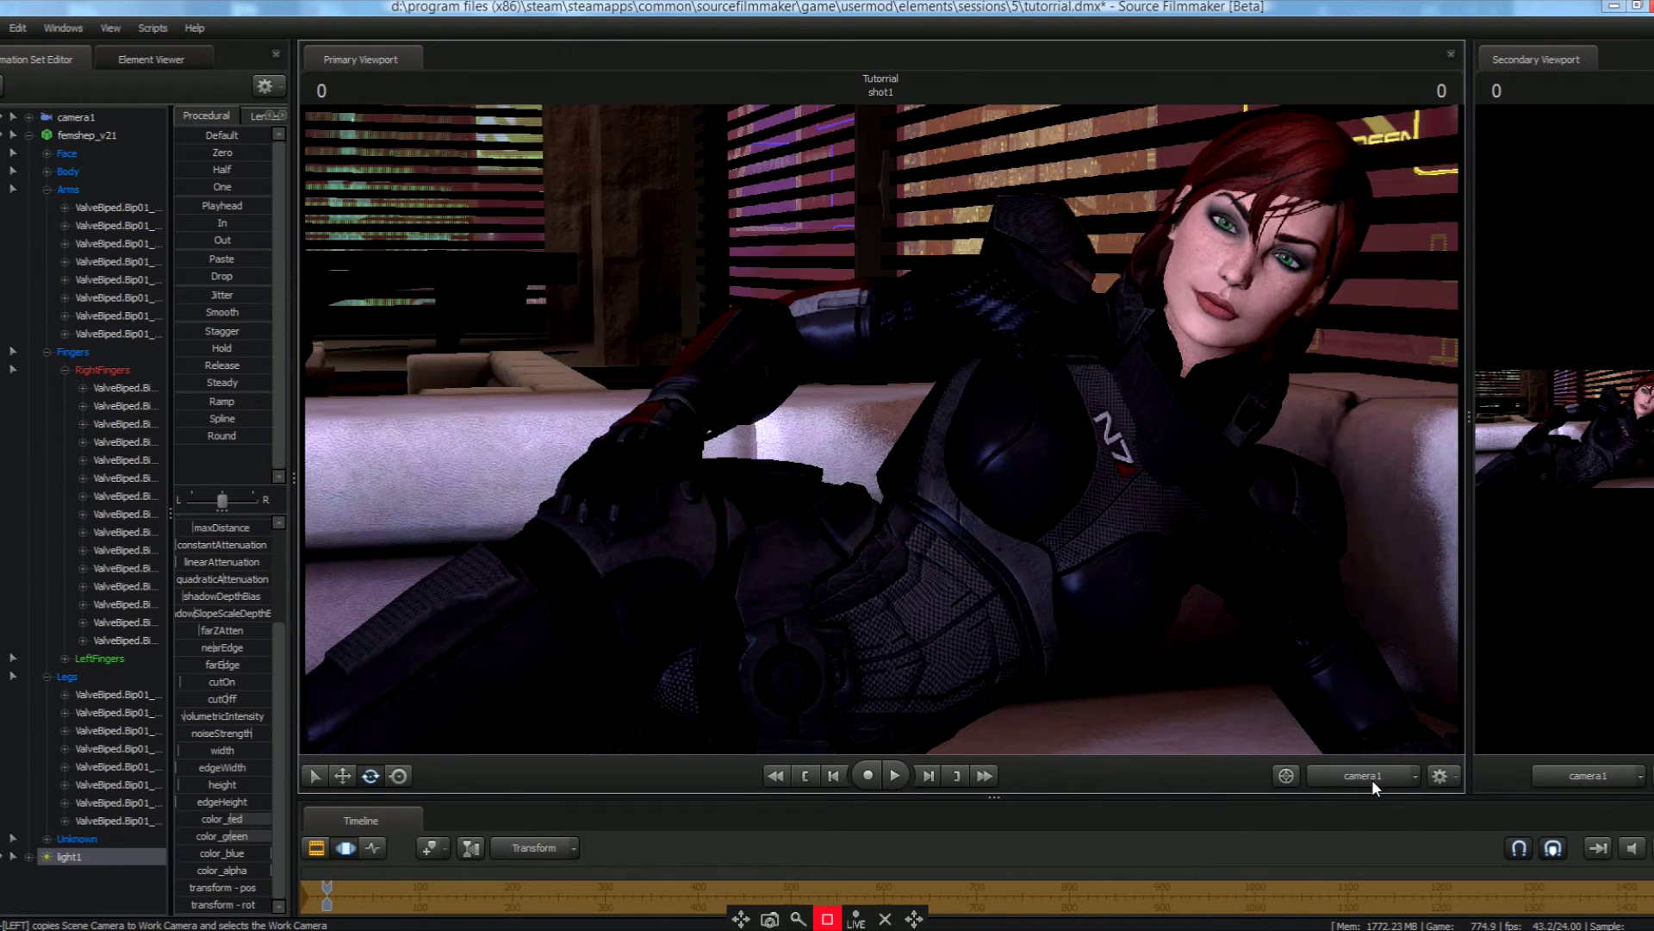
Create a second light and aim it through its own view at the character from the armrest end of the sofa.
right_click(106, 896)
left_click(195, 743)
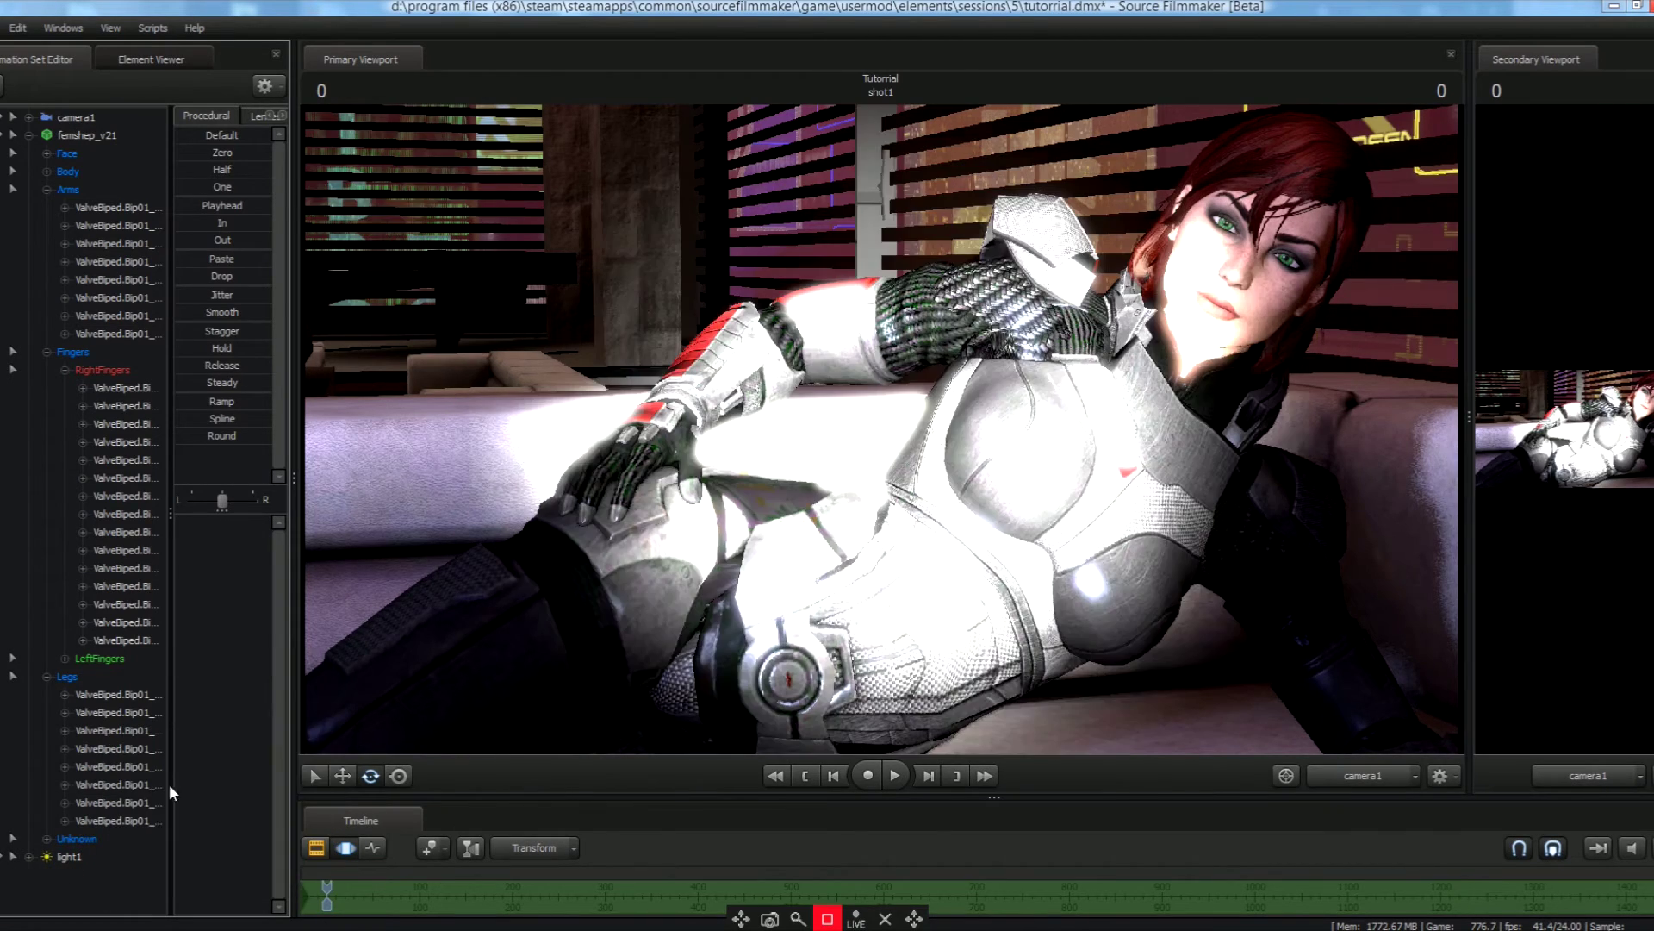
left_click_drag(68, 879, 844, 707)
key("s")
mouse_move(880, 429)
left_mouse_down()
mouse_move(870, 413)
mouse_move(1146, 430)
mouse_move(801, 466)
mouse_move(930, 474)
mouse_move(939, 448)
mouse_move(896, 414)
mouse_move(914, 449)
mouse_move(874, 429)
left_mouse_up()
key("d")
key("w")
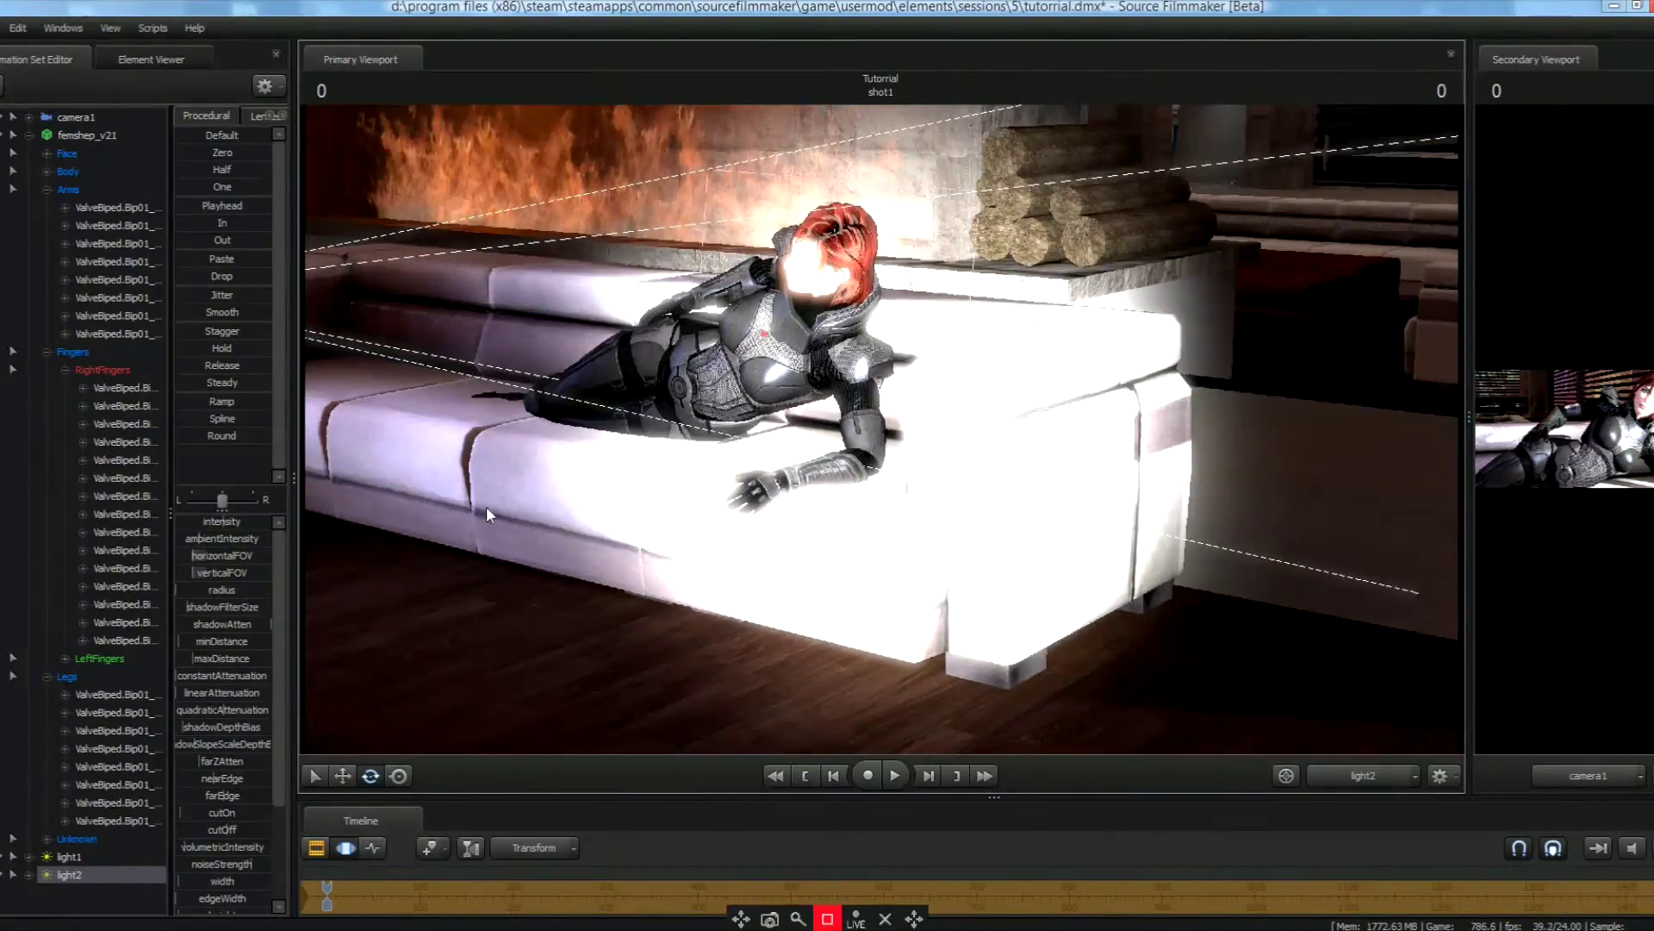
Lower light2's intensity and reduce its color_green for a slight purple tint, then return the primary viewport to camera1.
left_click_drag(249, 528, 190, 528)
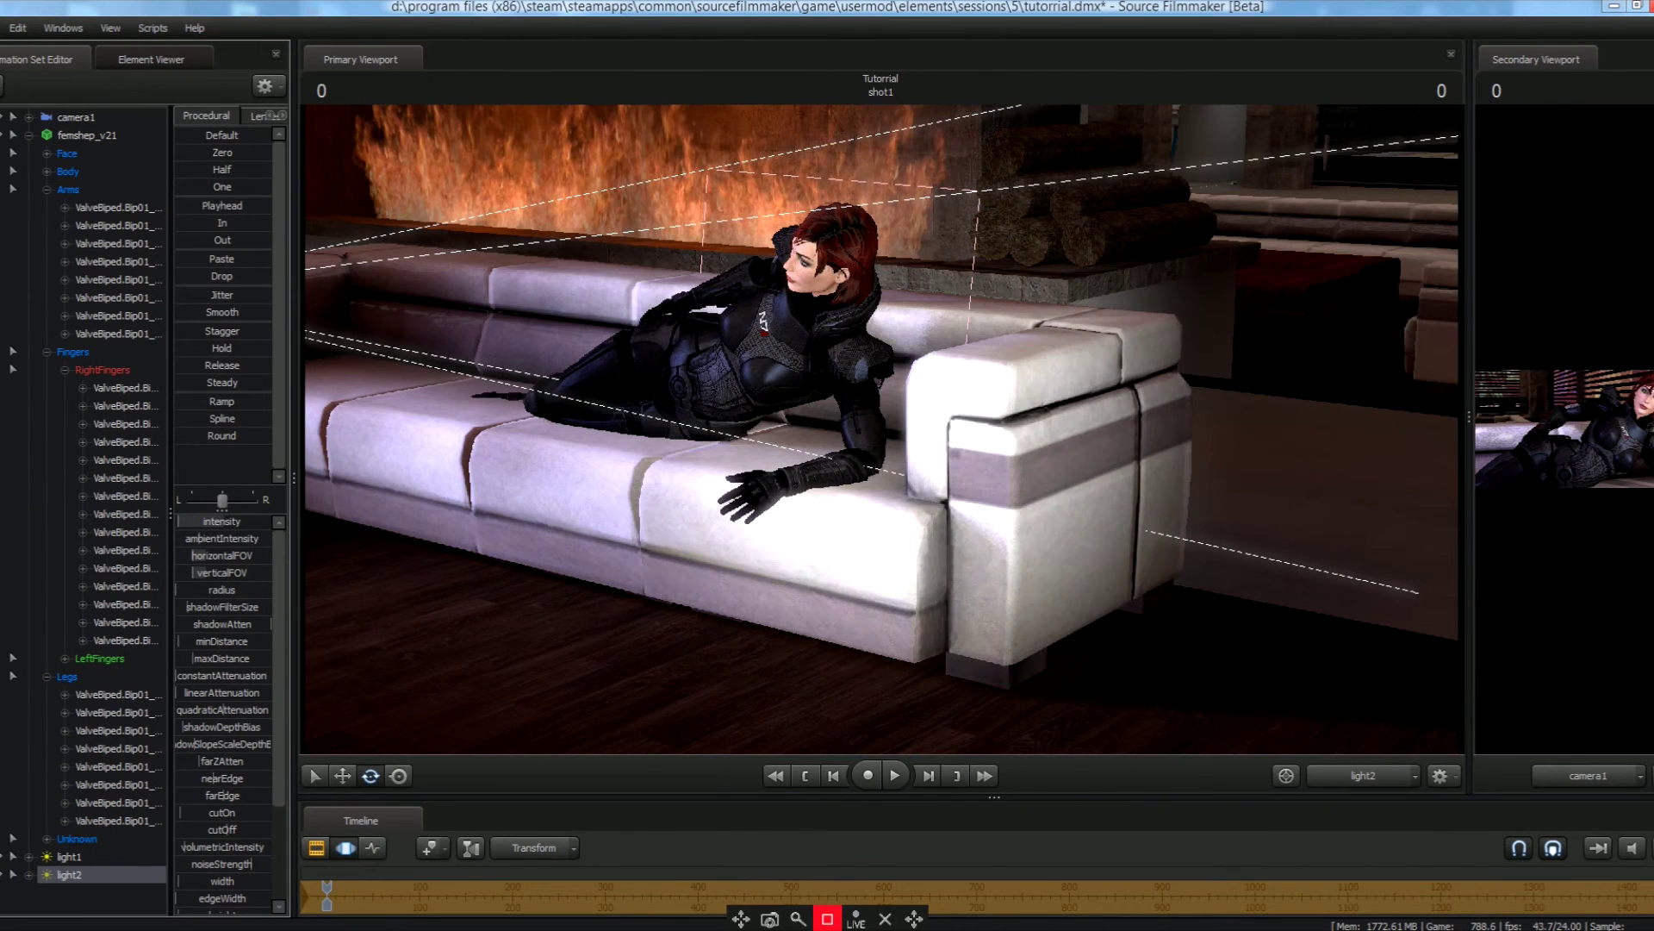
scroll(253, 841, "down", 3)
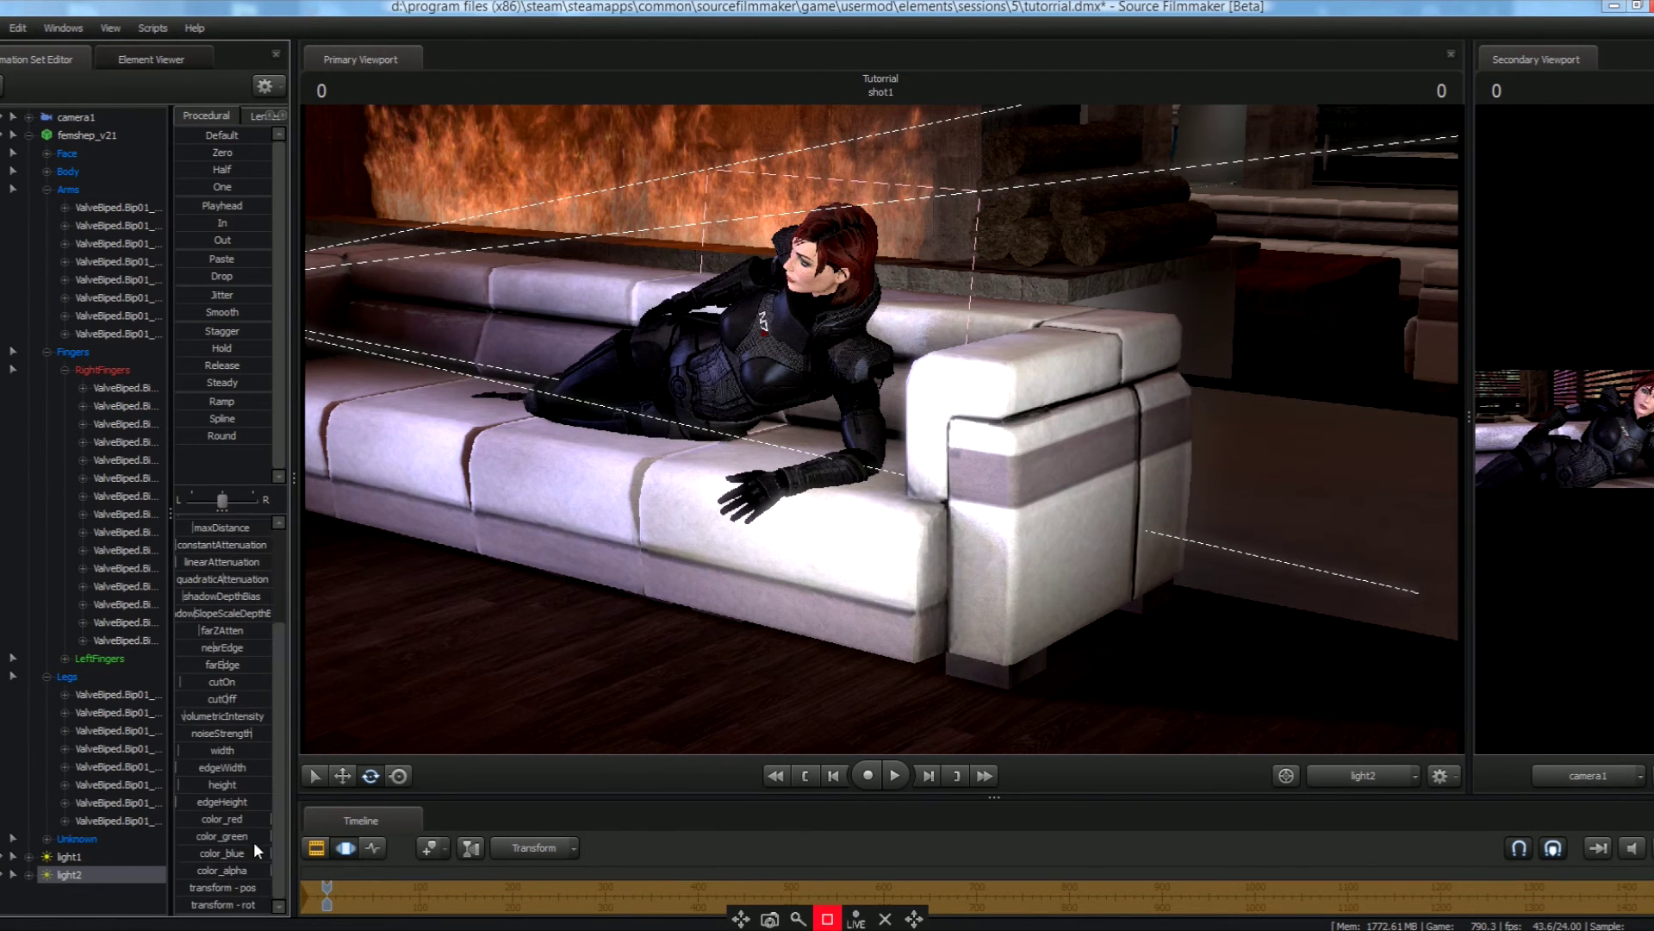
left_click_drag(258, 836, 234, 836)
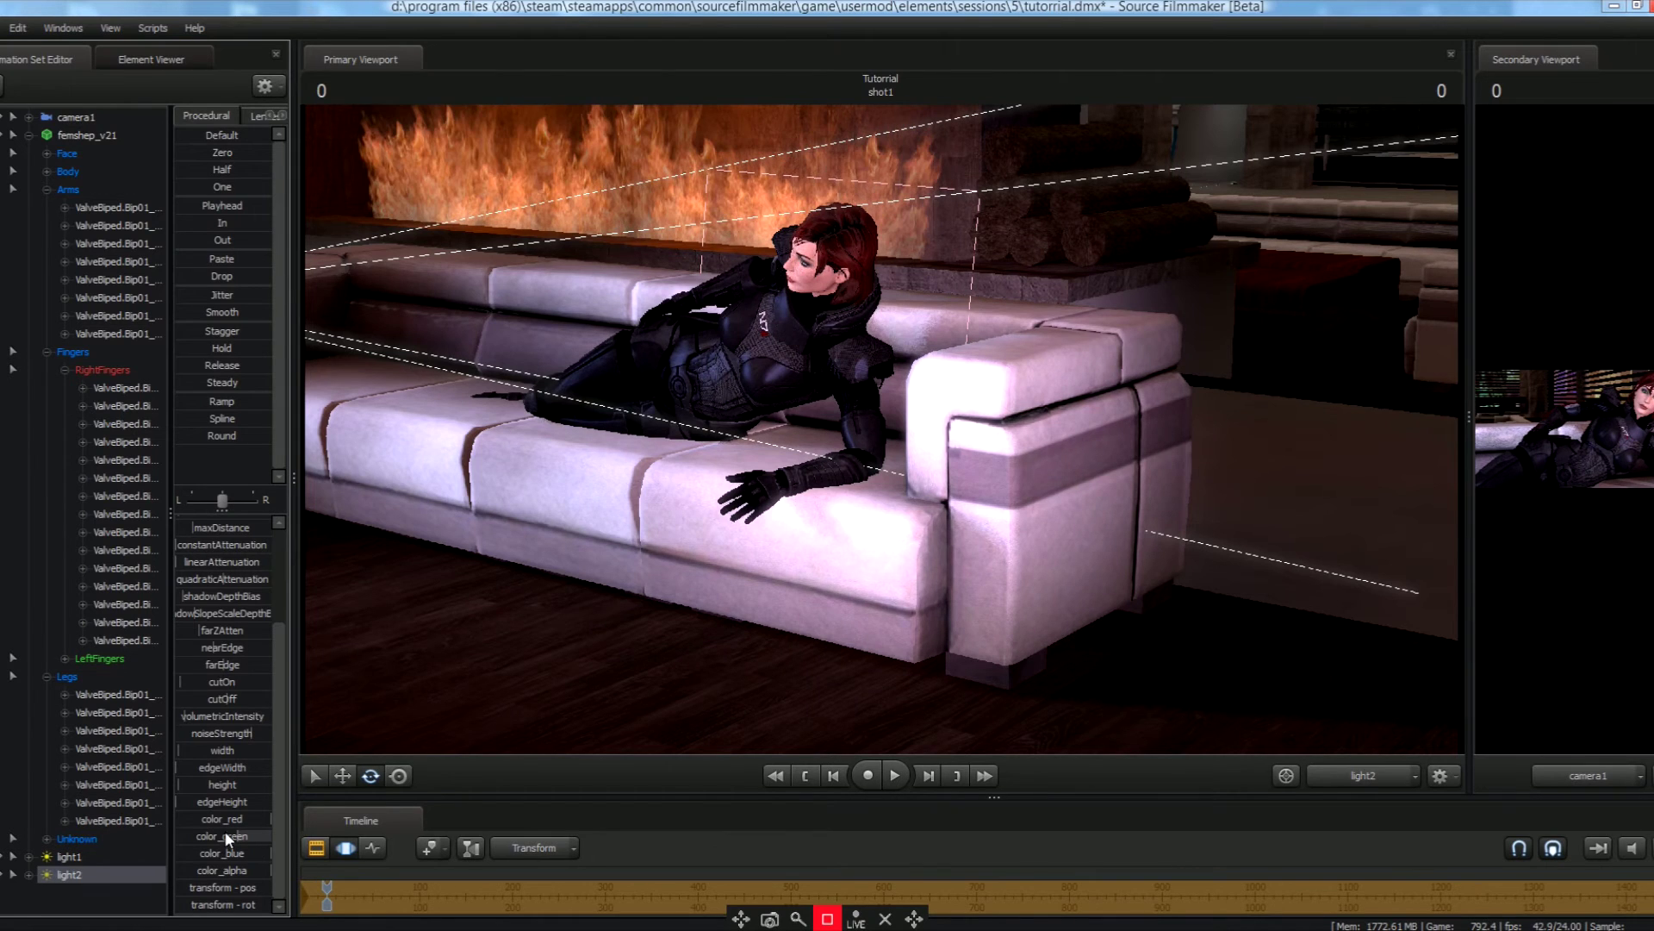
left_click(1393, 781)
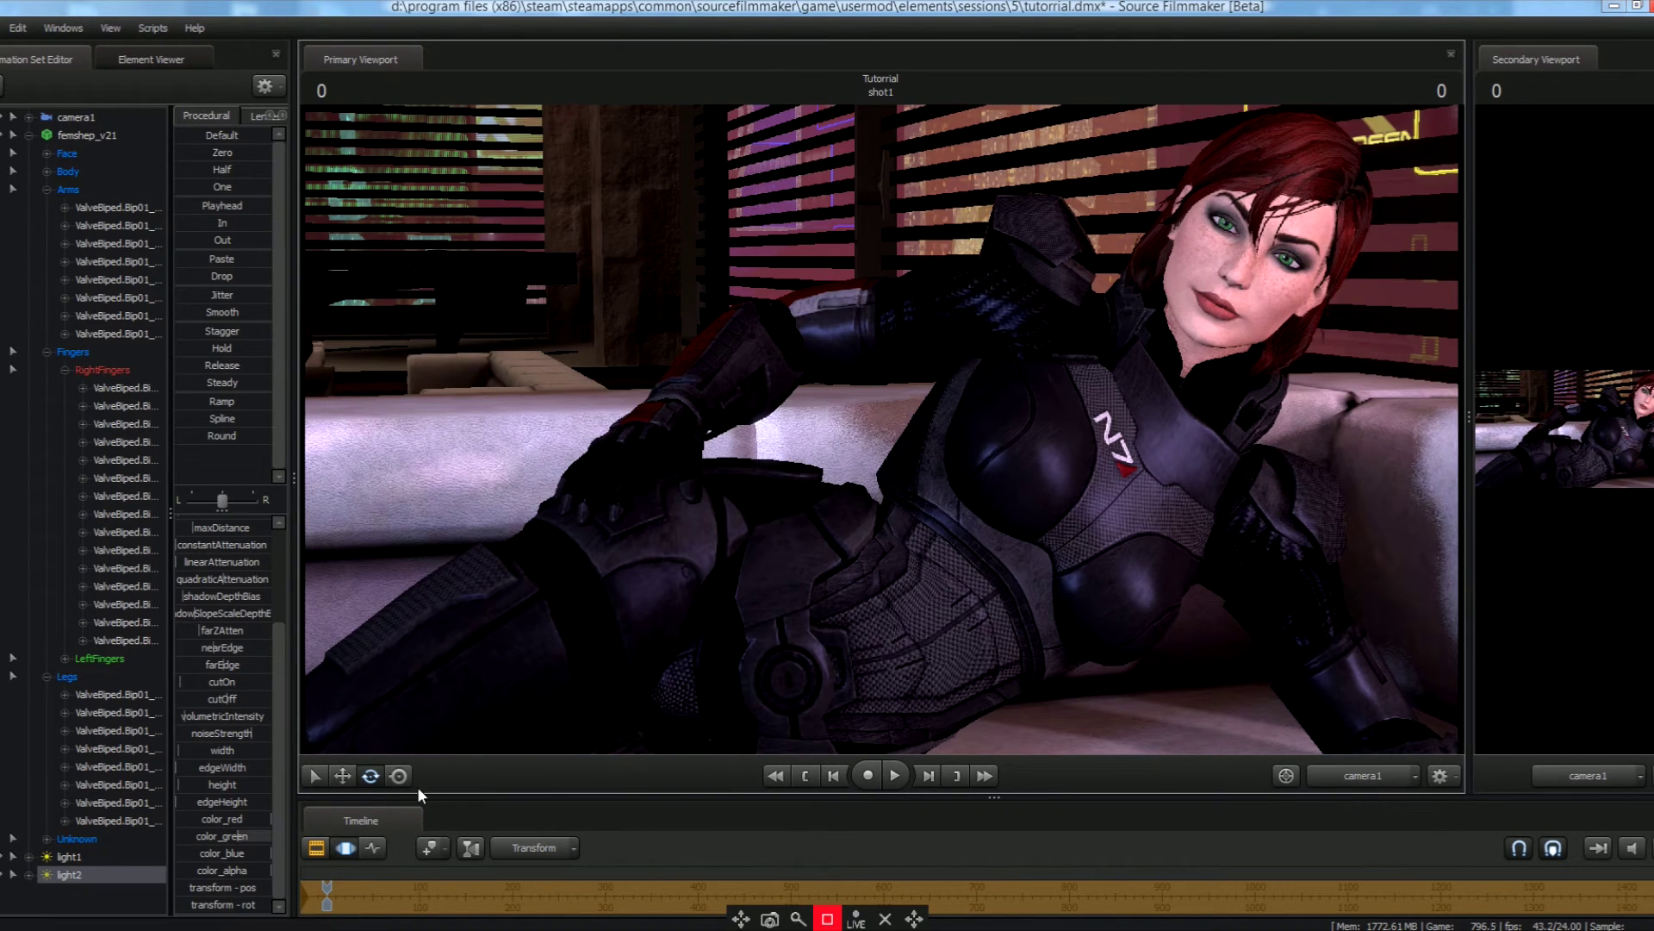
Copy the light2 animation set, paste it as a further light, and select the pasted light.
left_click(117, 877)
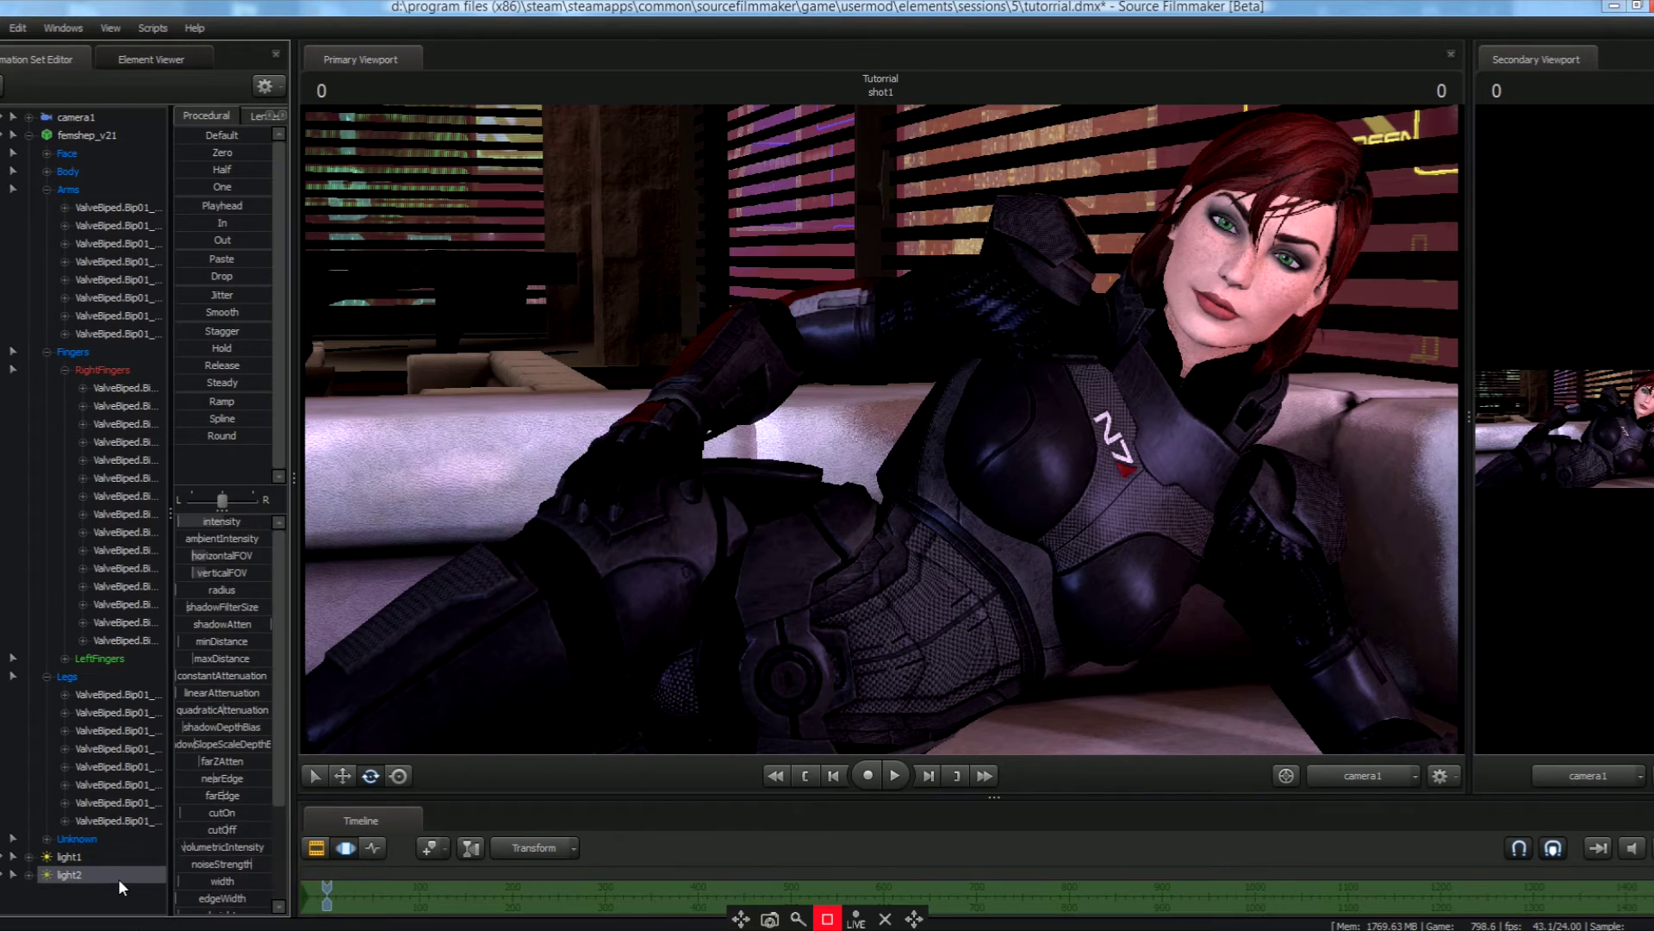
right_click(117, 878)
left_click(151, 628)
left_click(86, 895)
right_click(85, 895)
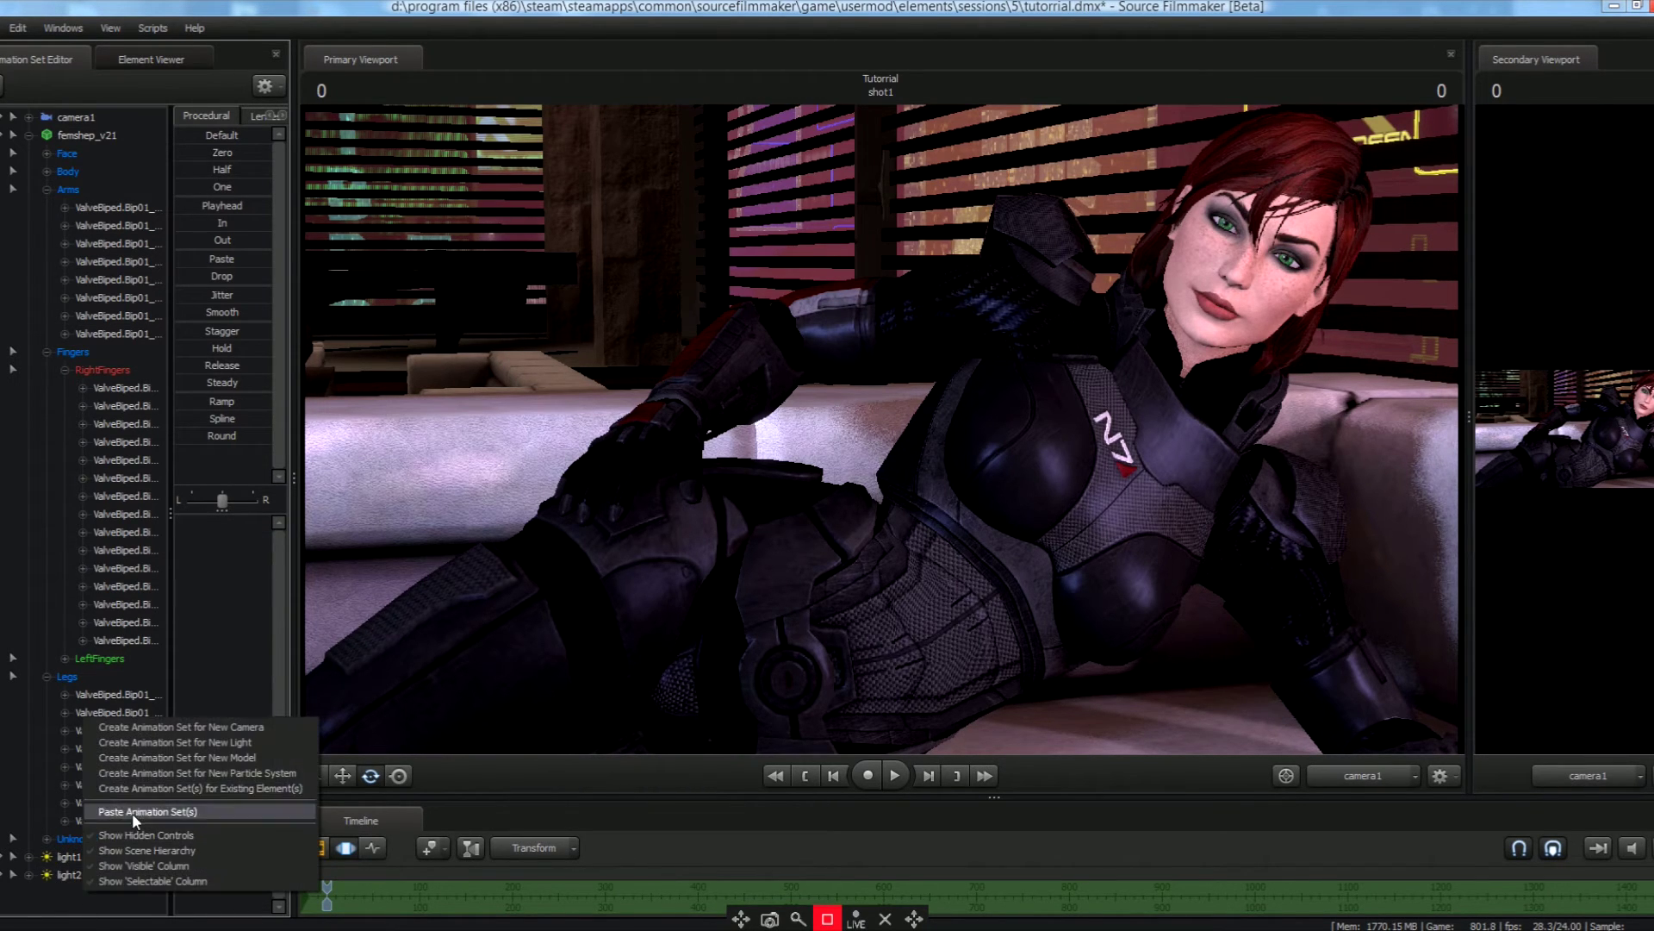
left_click(132, 814)
left_click(78, 896)
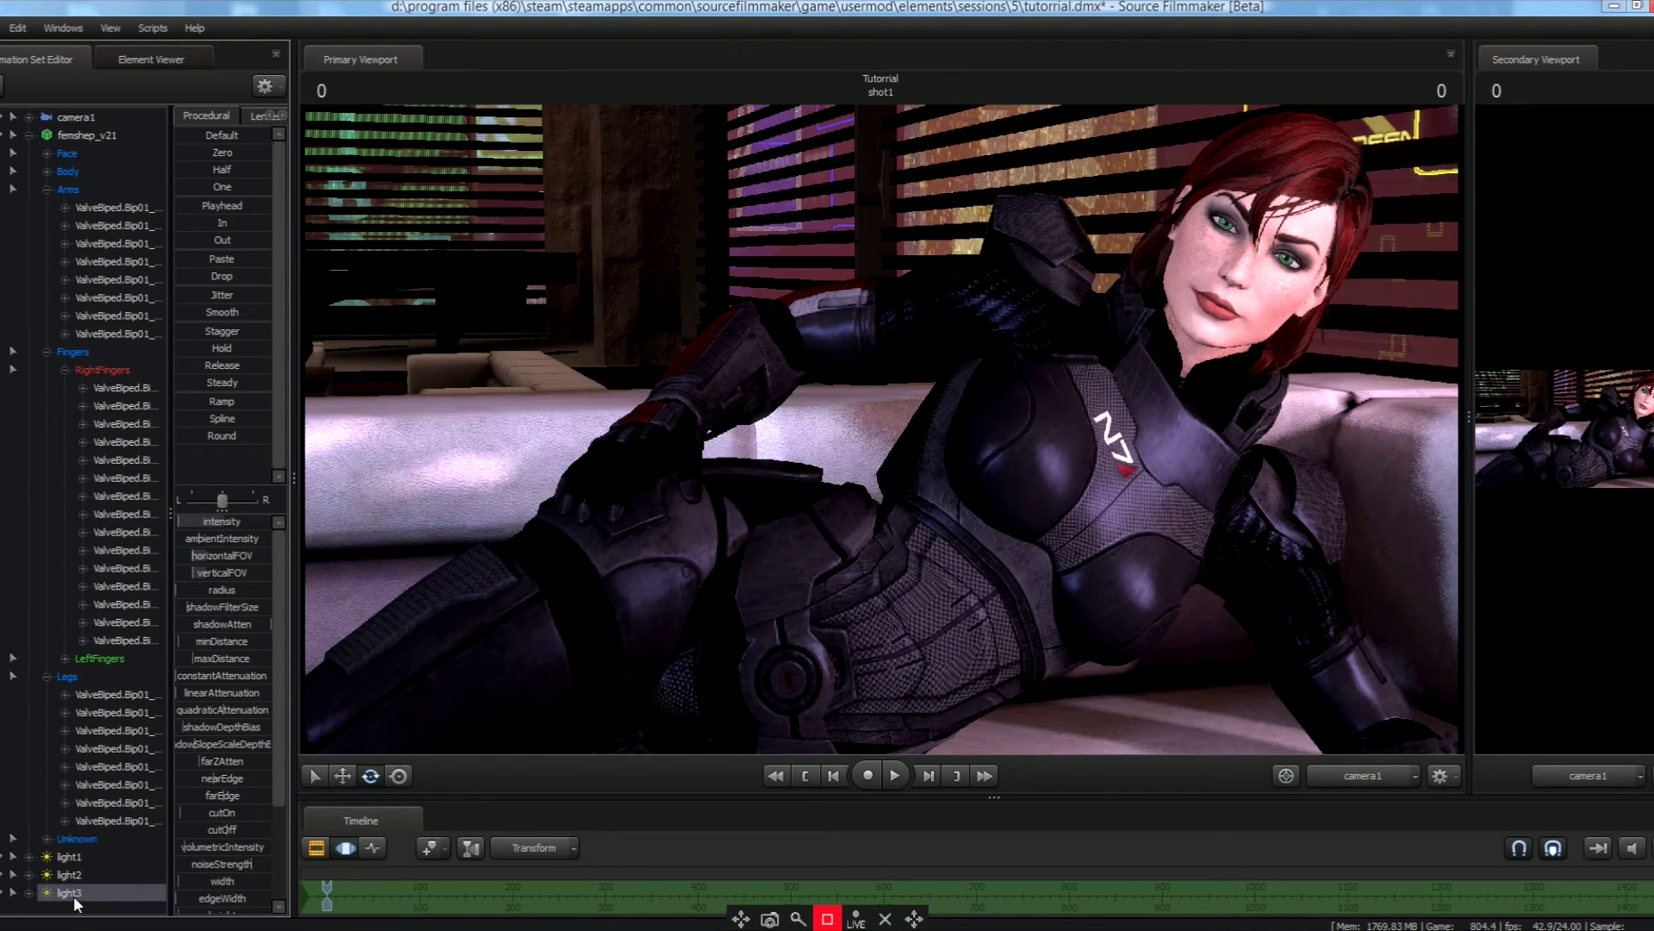
Aim the pasted light through its own view at the piano in the background.
left_click_drag(71, 897, 770, 442)
left_click_drag(752, 521, 1228, 478)
key("w")
key("s")
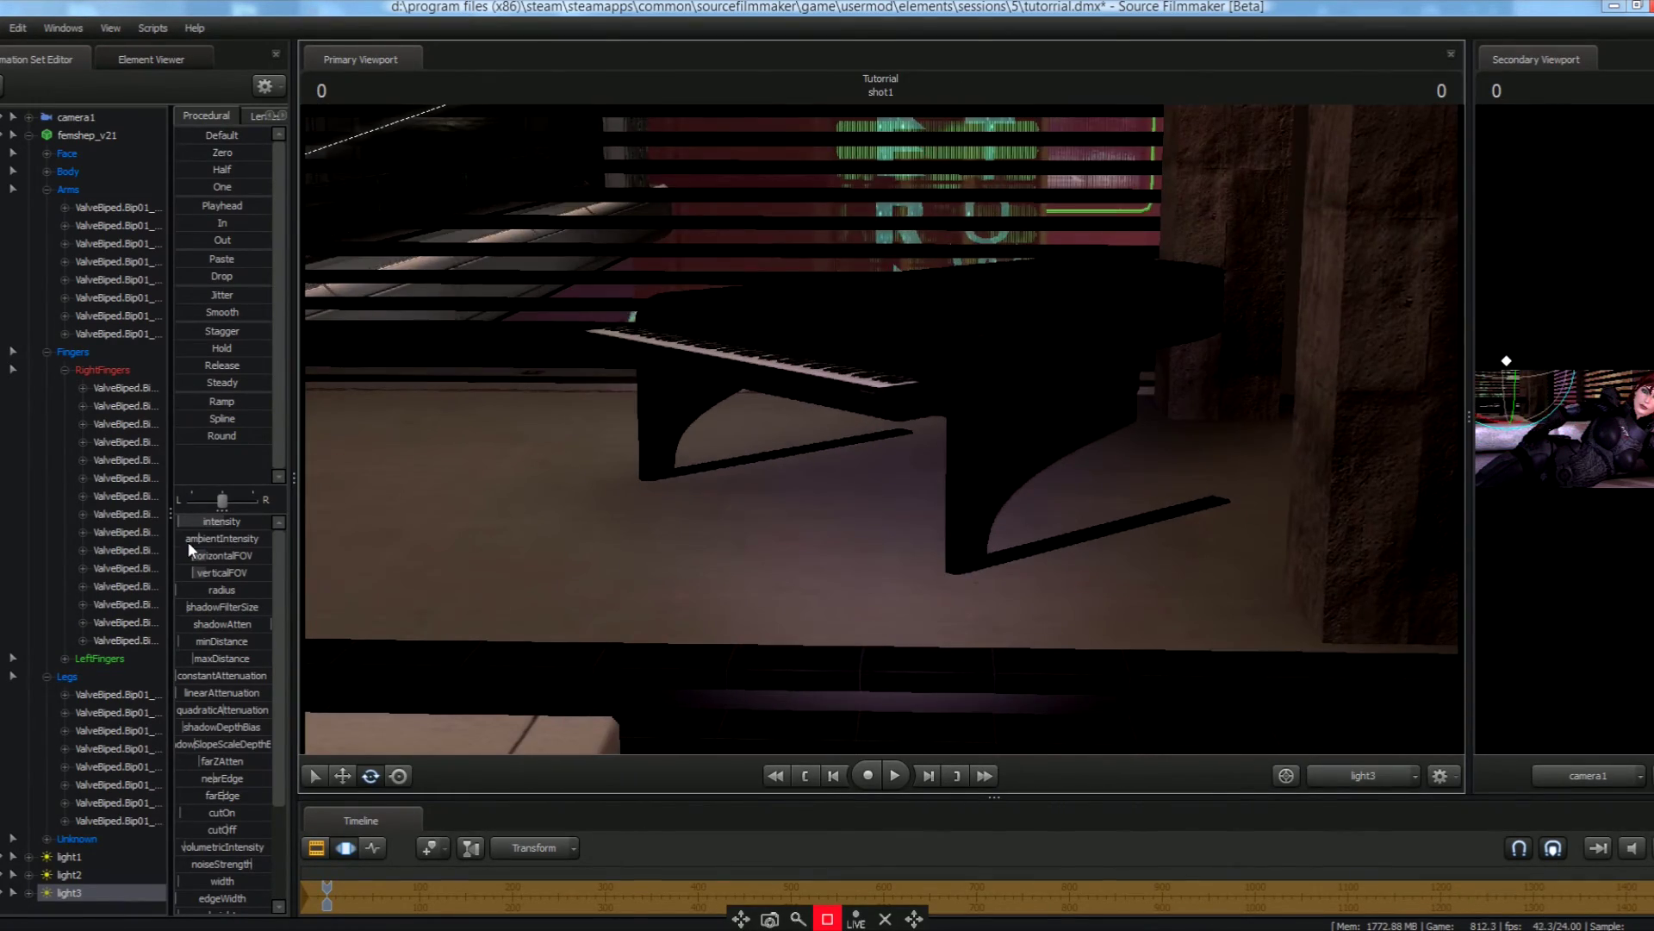
Raise light3's intensity and paste another copy of the light as a new animation set.
mouse_move(181, 522)
left_mouse_down()
mouse_move(205, 523)
mouse_move(233, 575)
mouse_move(251, 574)
mouse_move(226, 525)
mouse_move(202, 525)
left_mouse_up()
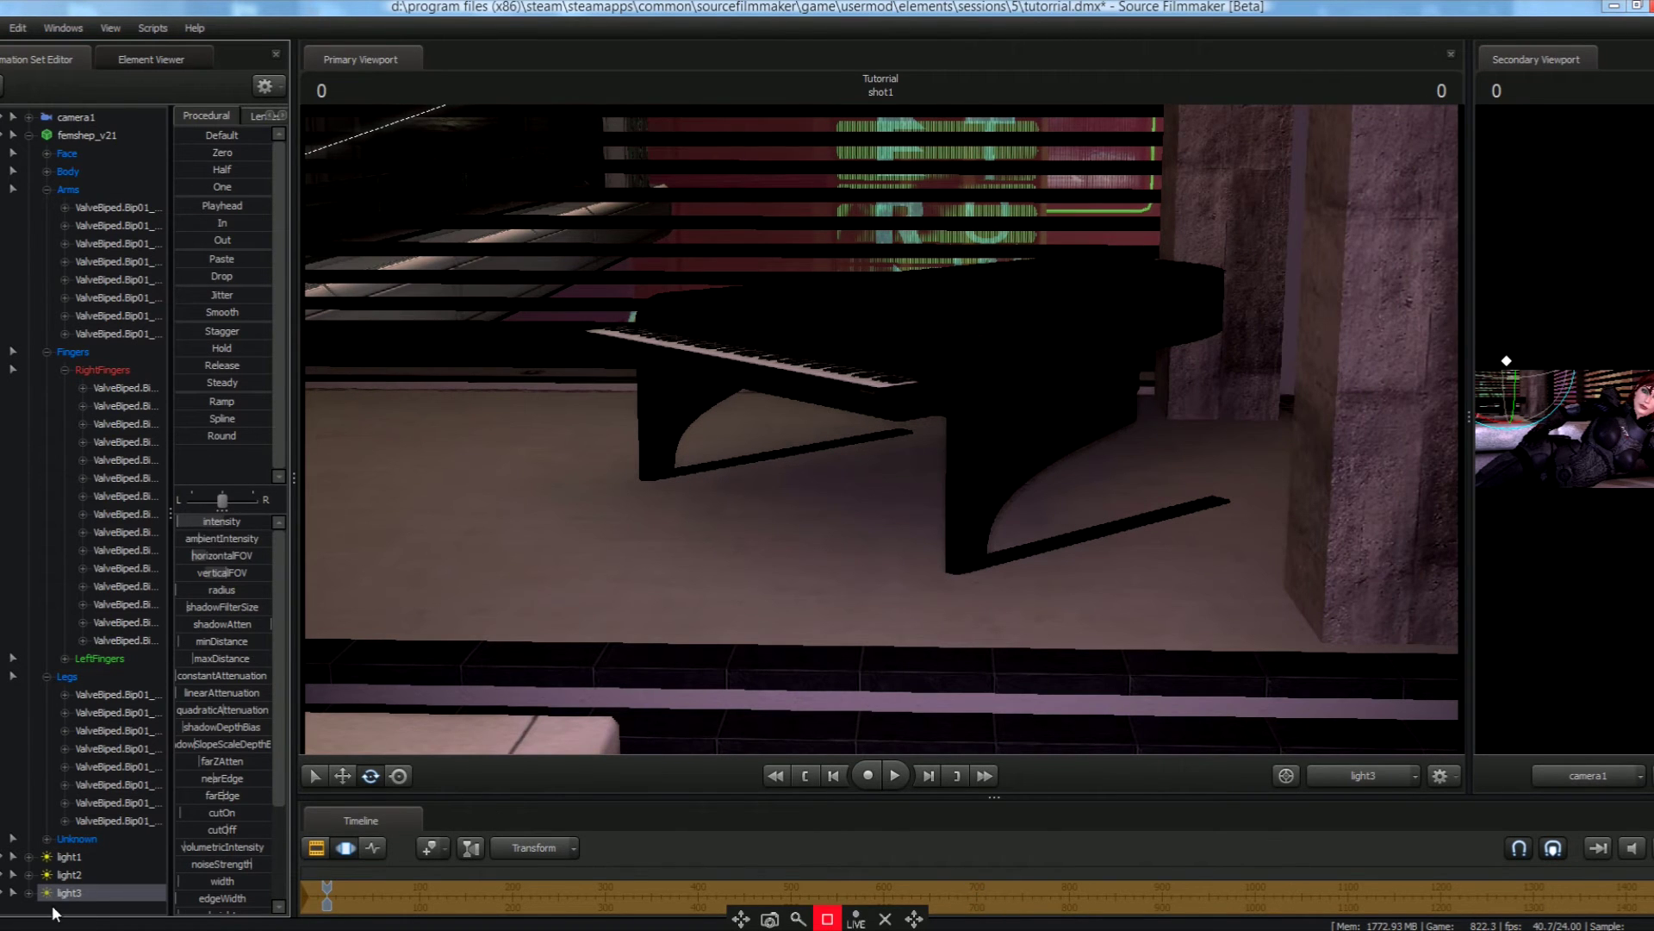
left_click(77, 915)
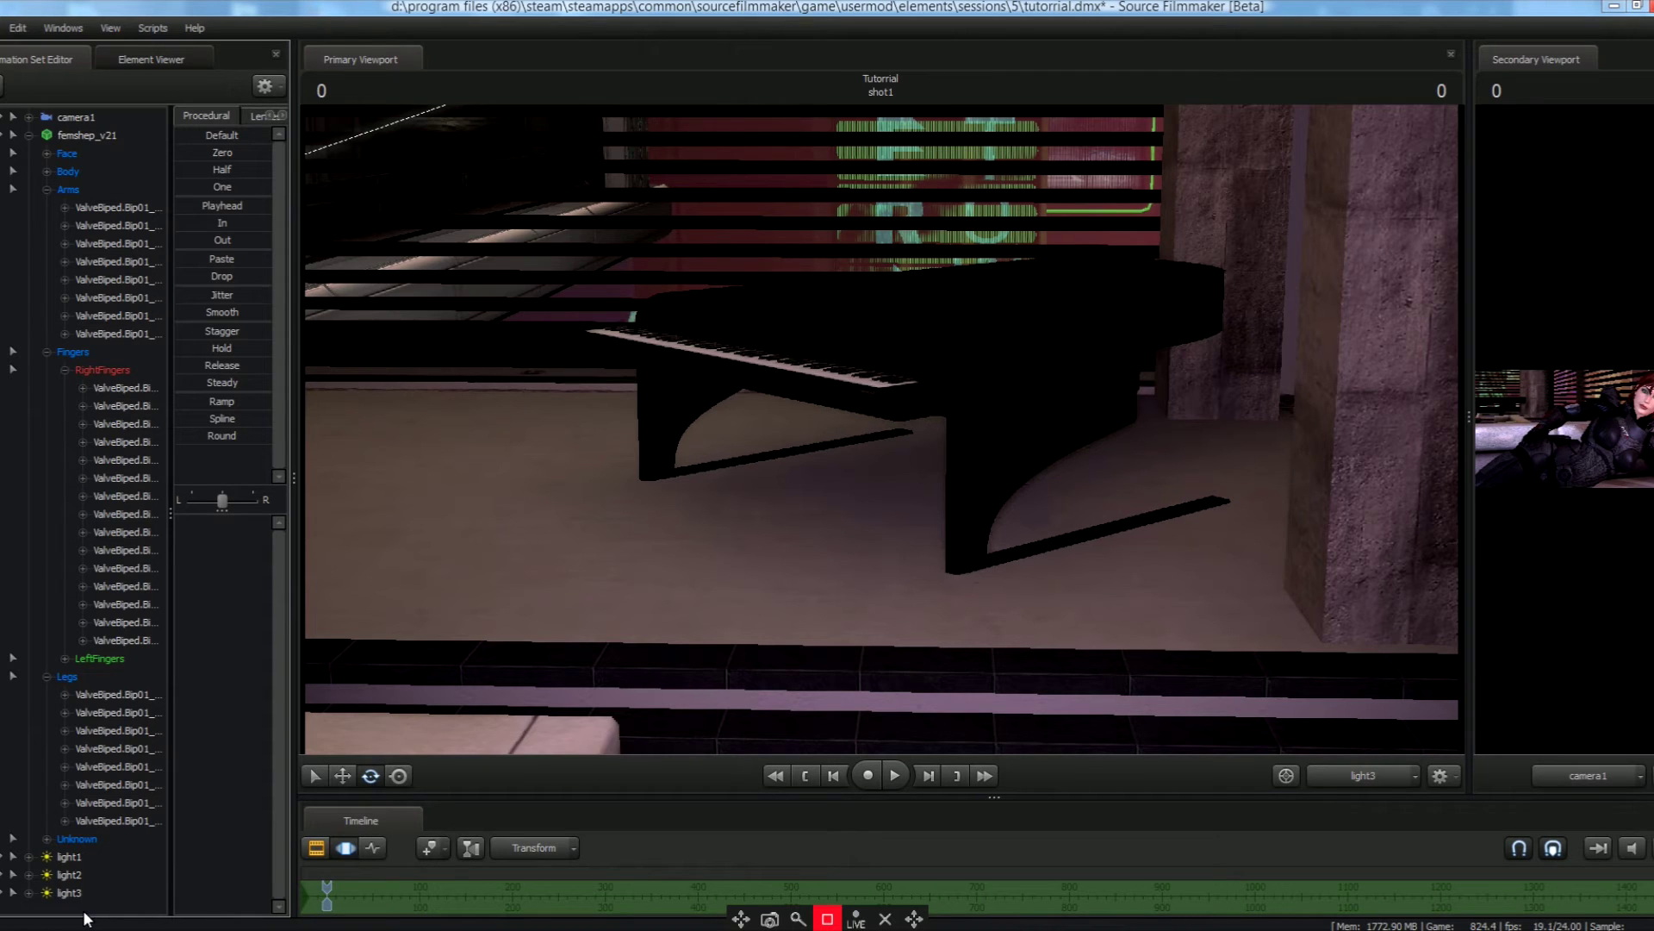
right_click(84, 917)
left_click(157, 829)
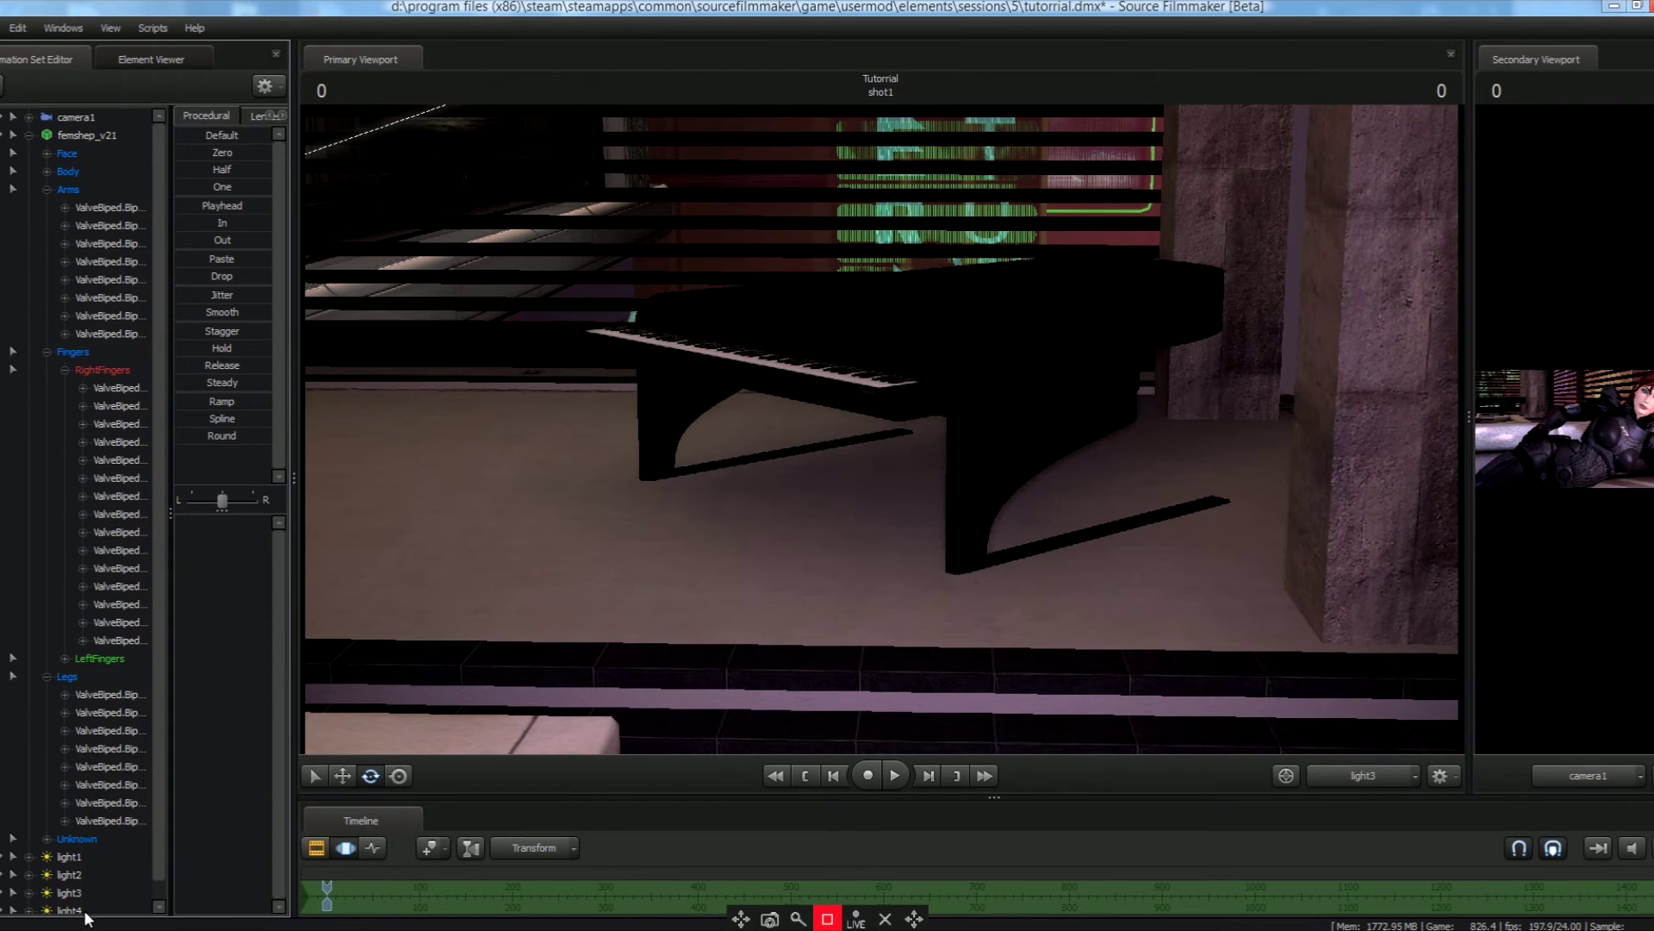
Aim light4 through its own view at the background behind the sofa and return the primary viewport to camera1.
left_click_drag(84, 911, 672, 517)
key("w")
key("w")
left_click_drag(880, 429, 1037, 378)
left_click(1393, 779)
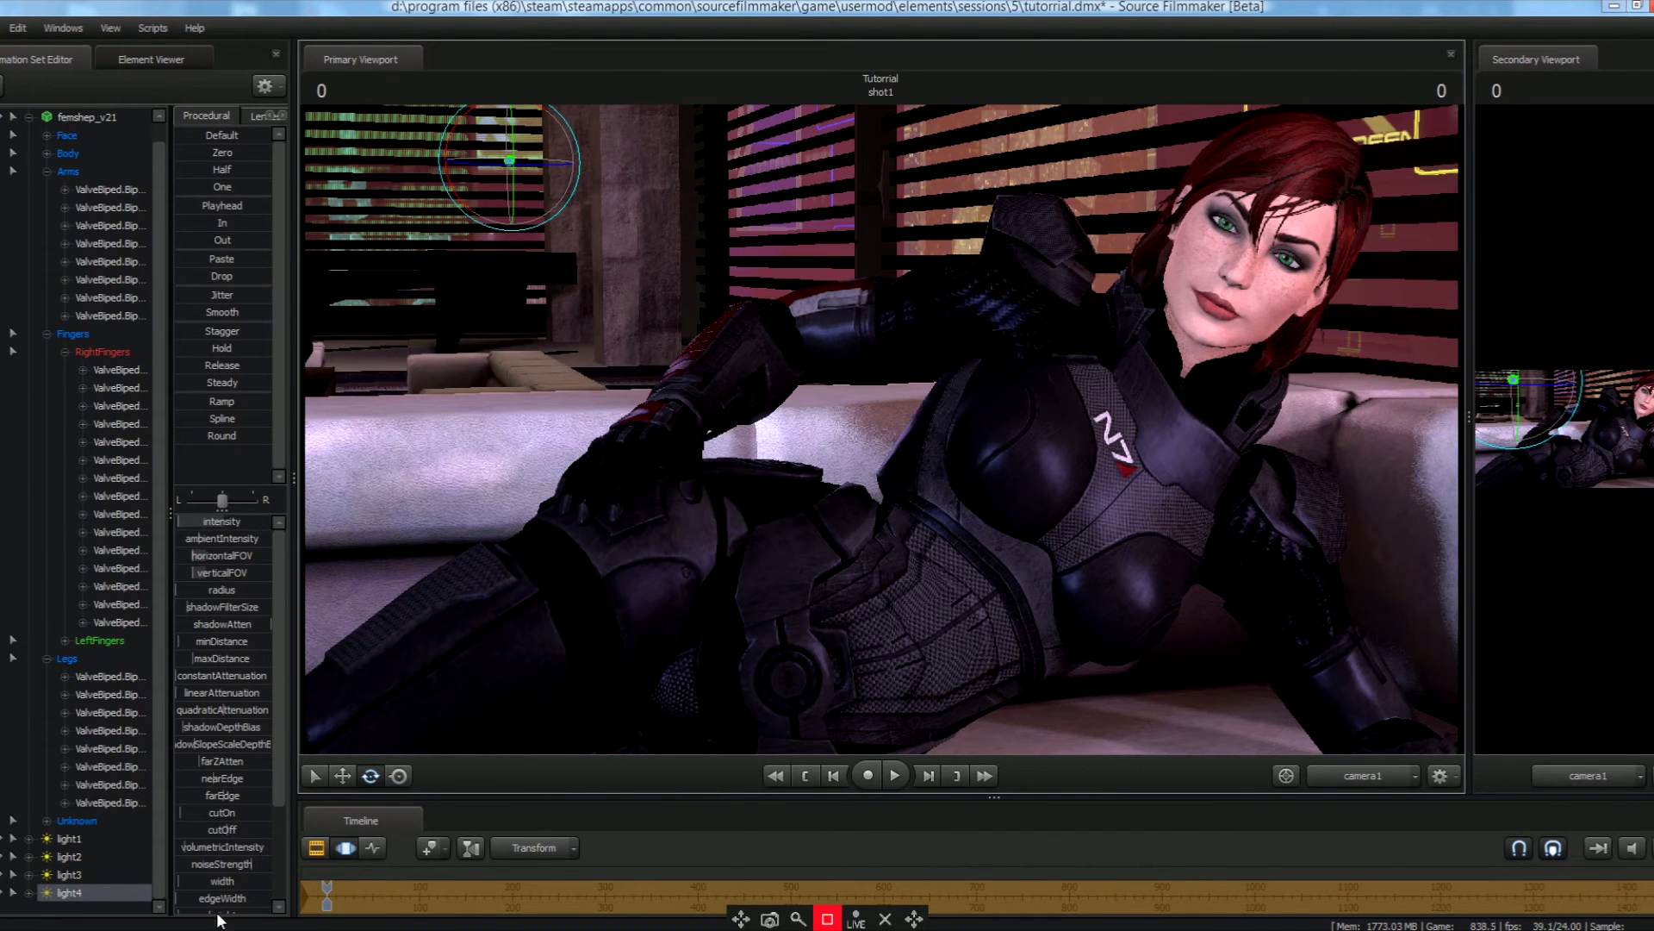
left_click(345, 848)
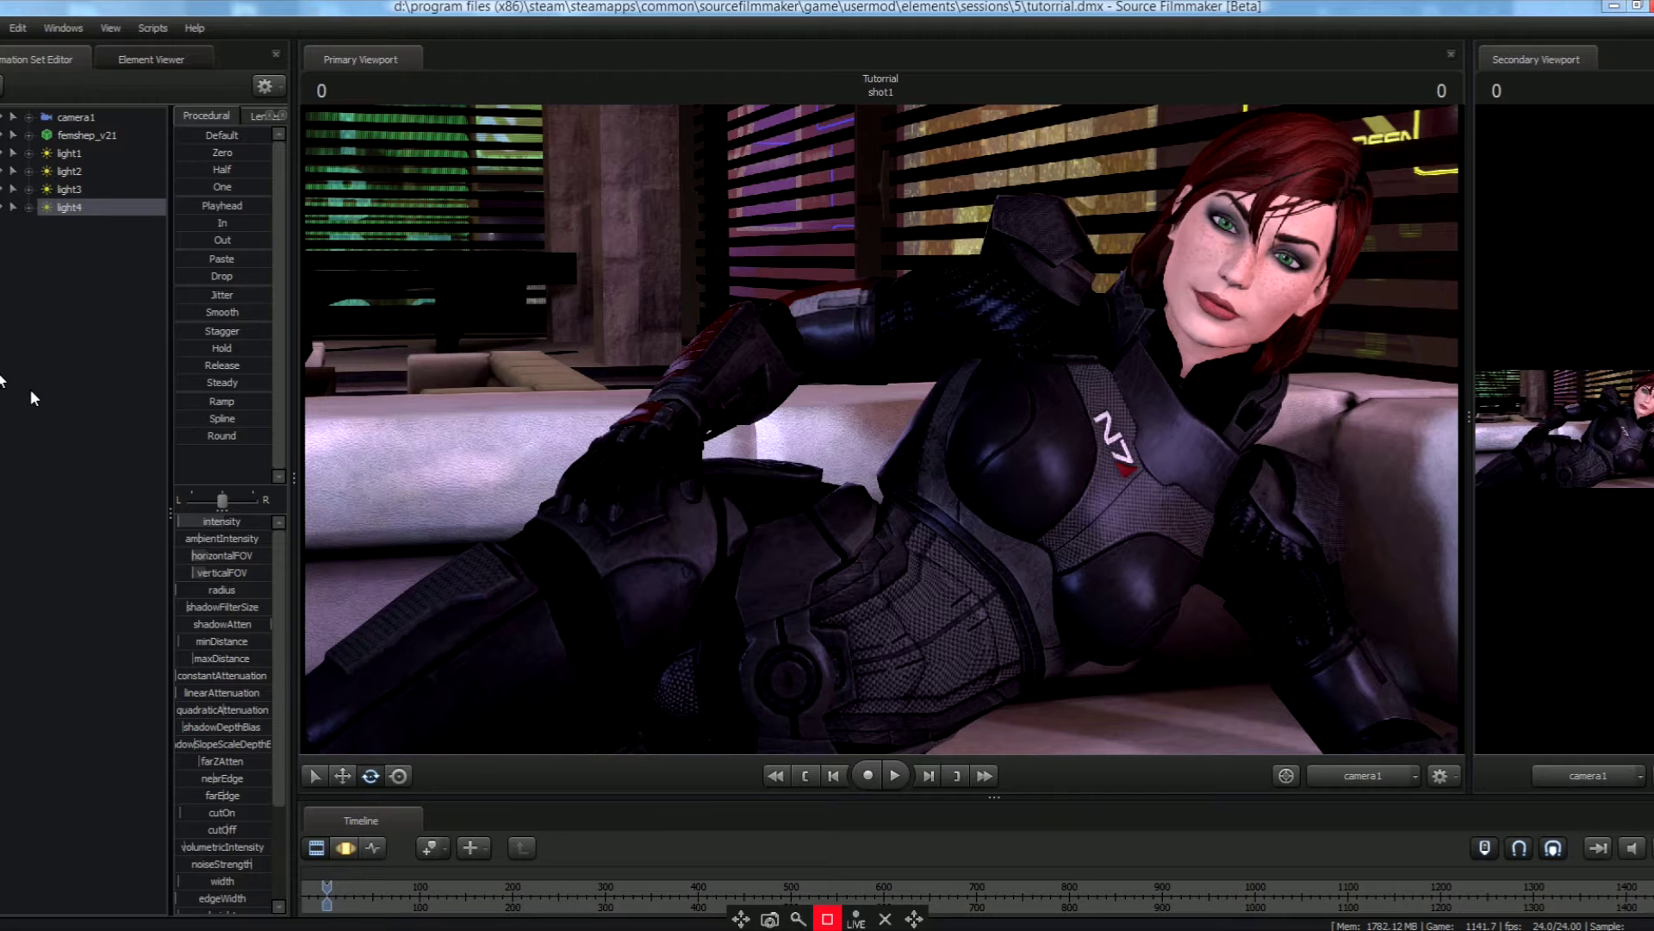
Turn off femshep_v21's torso and gloves body groups, setting the torso to <none>.
right_click(106, 140)
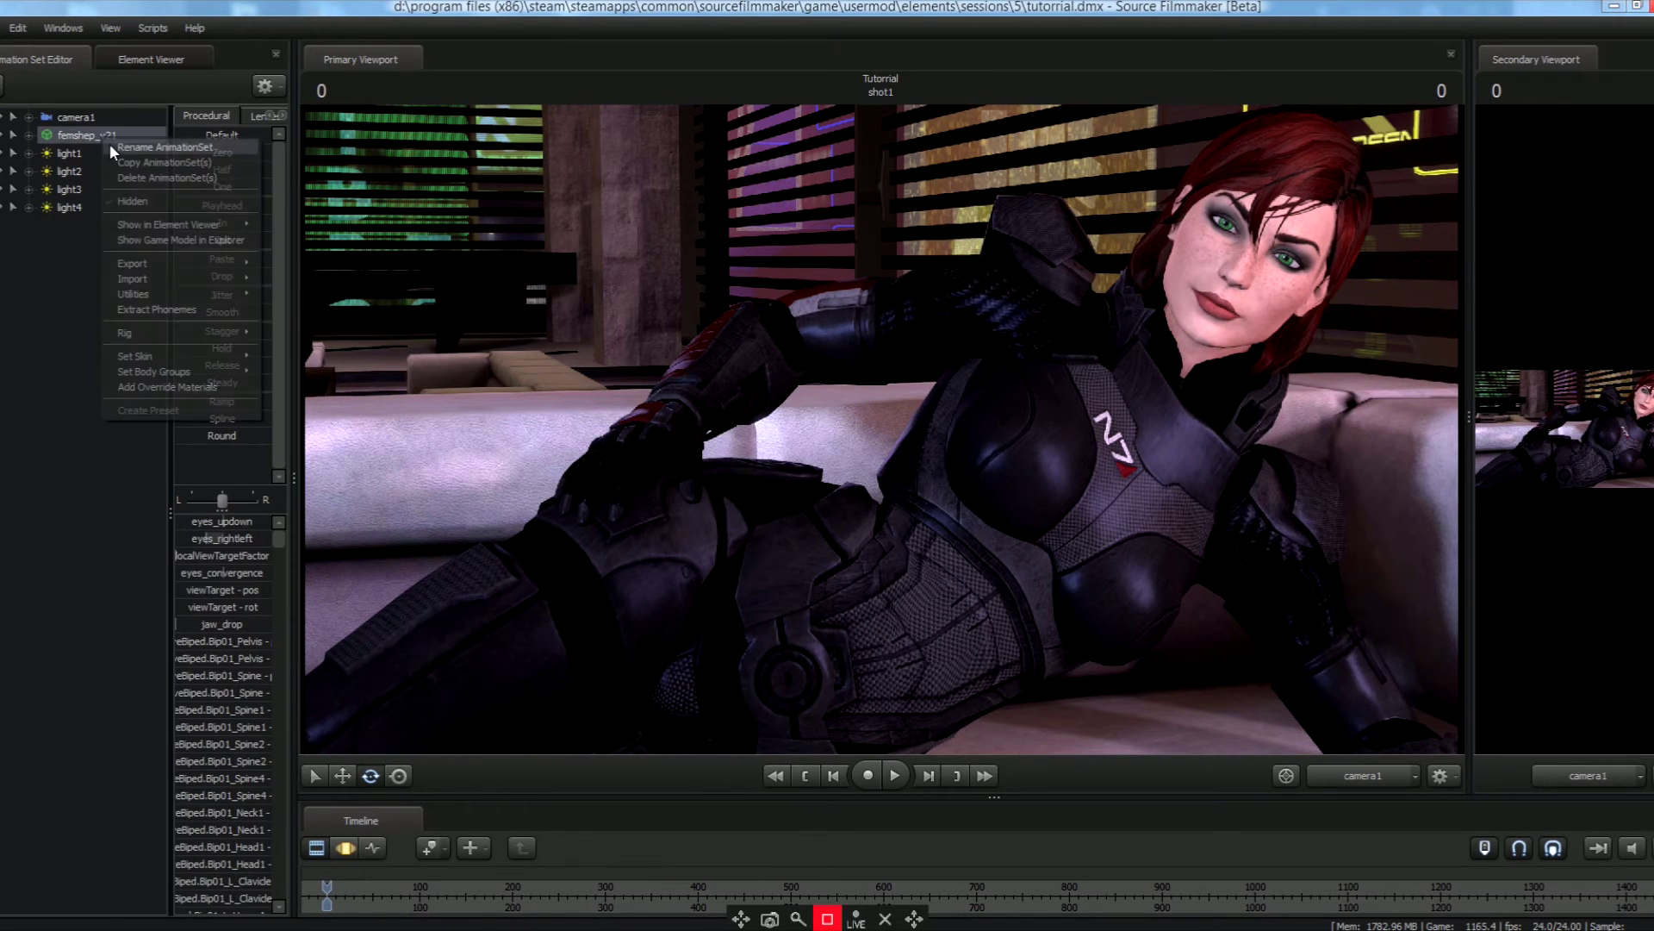
mouse_move(231, 378)
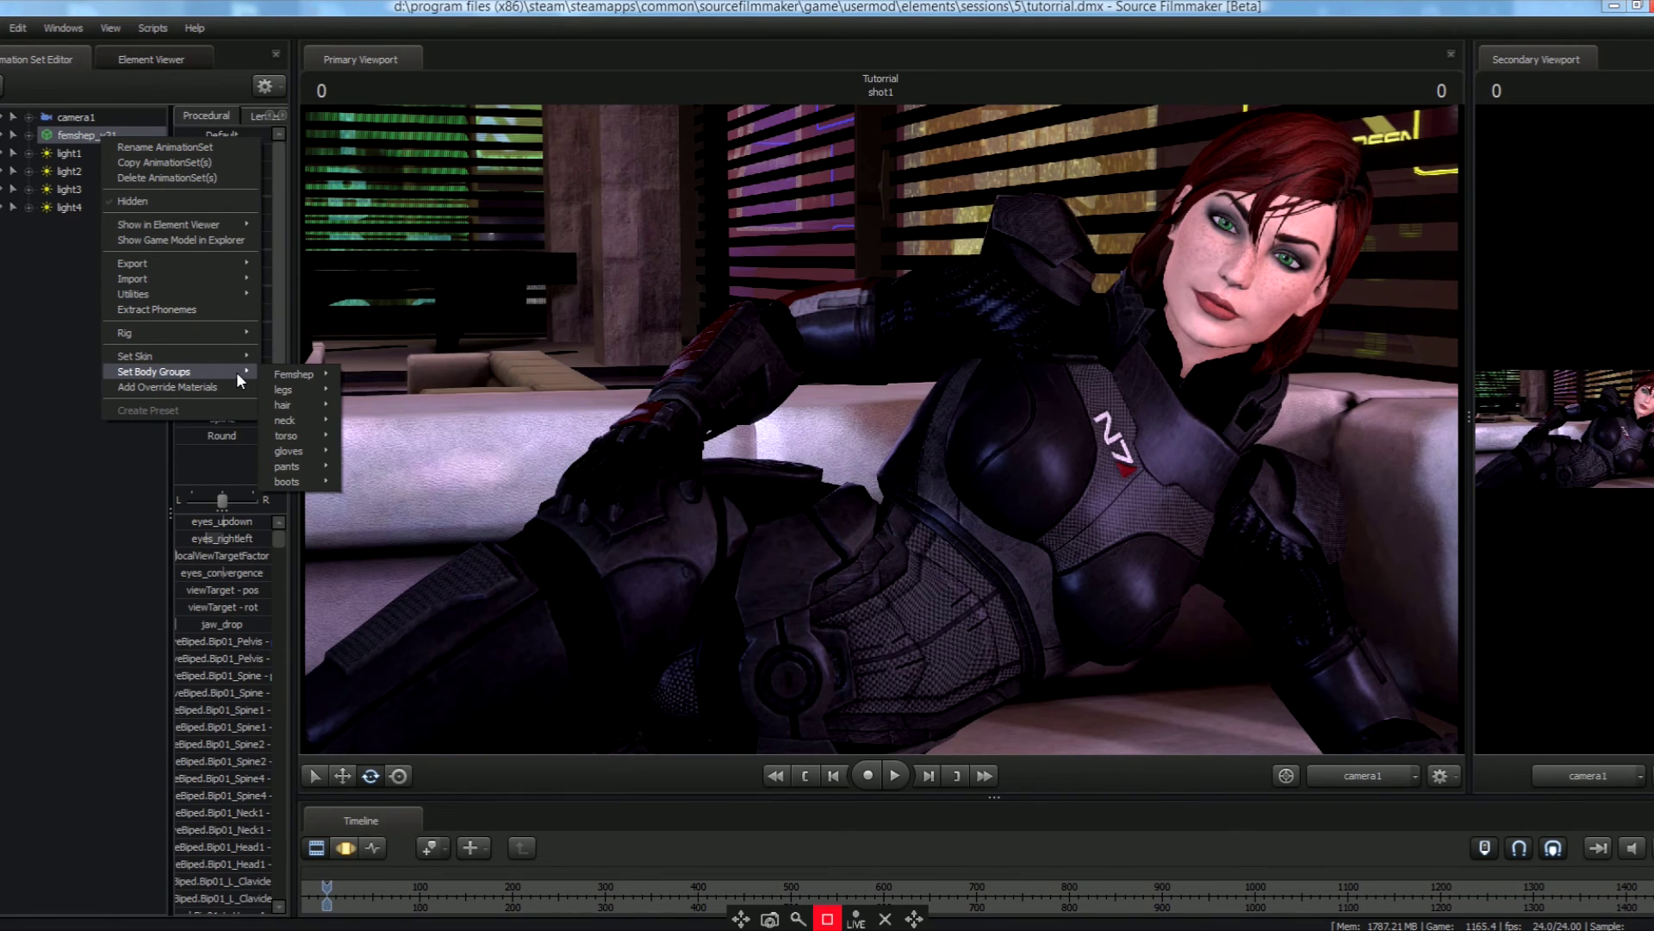
mouse_move(317, 422)
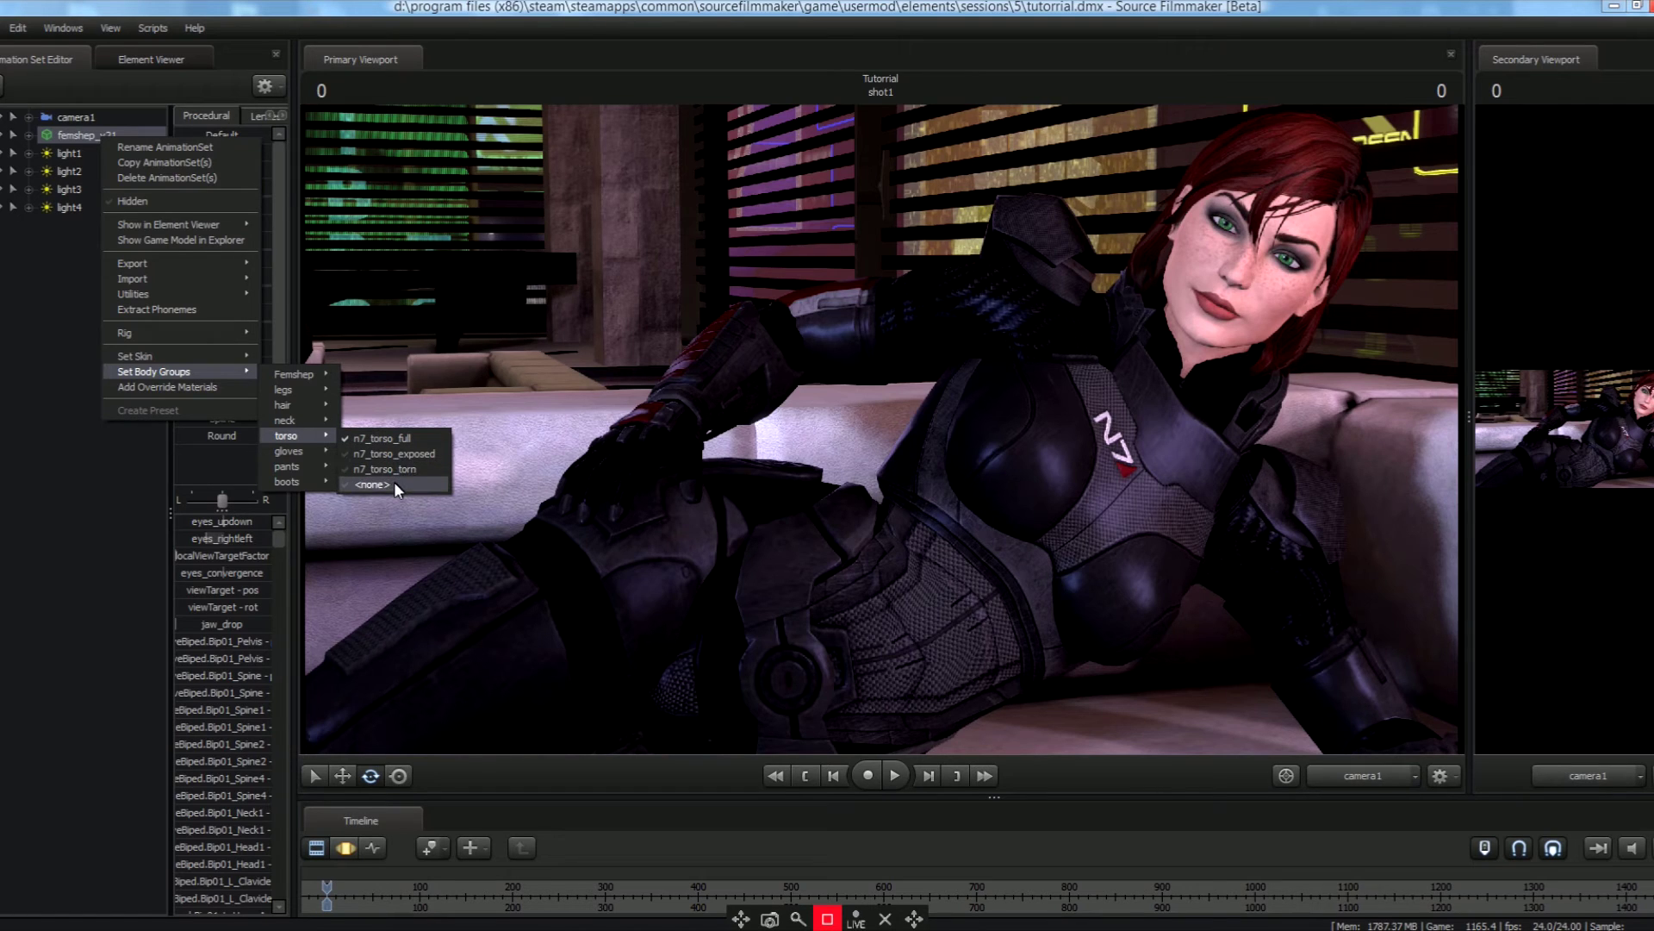
left_click(395, 485)
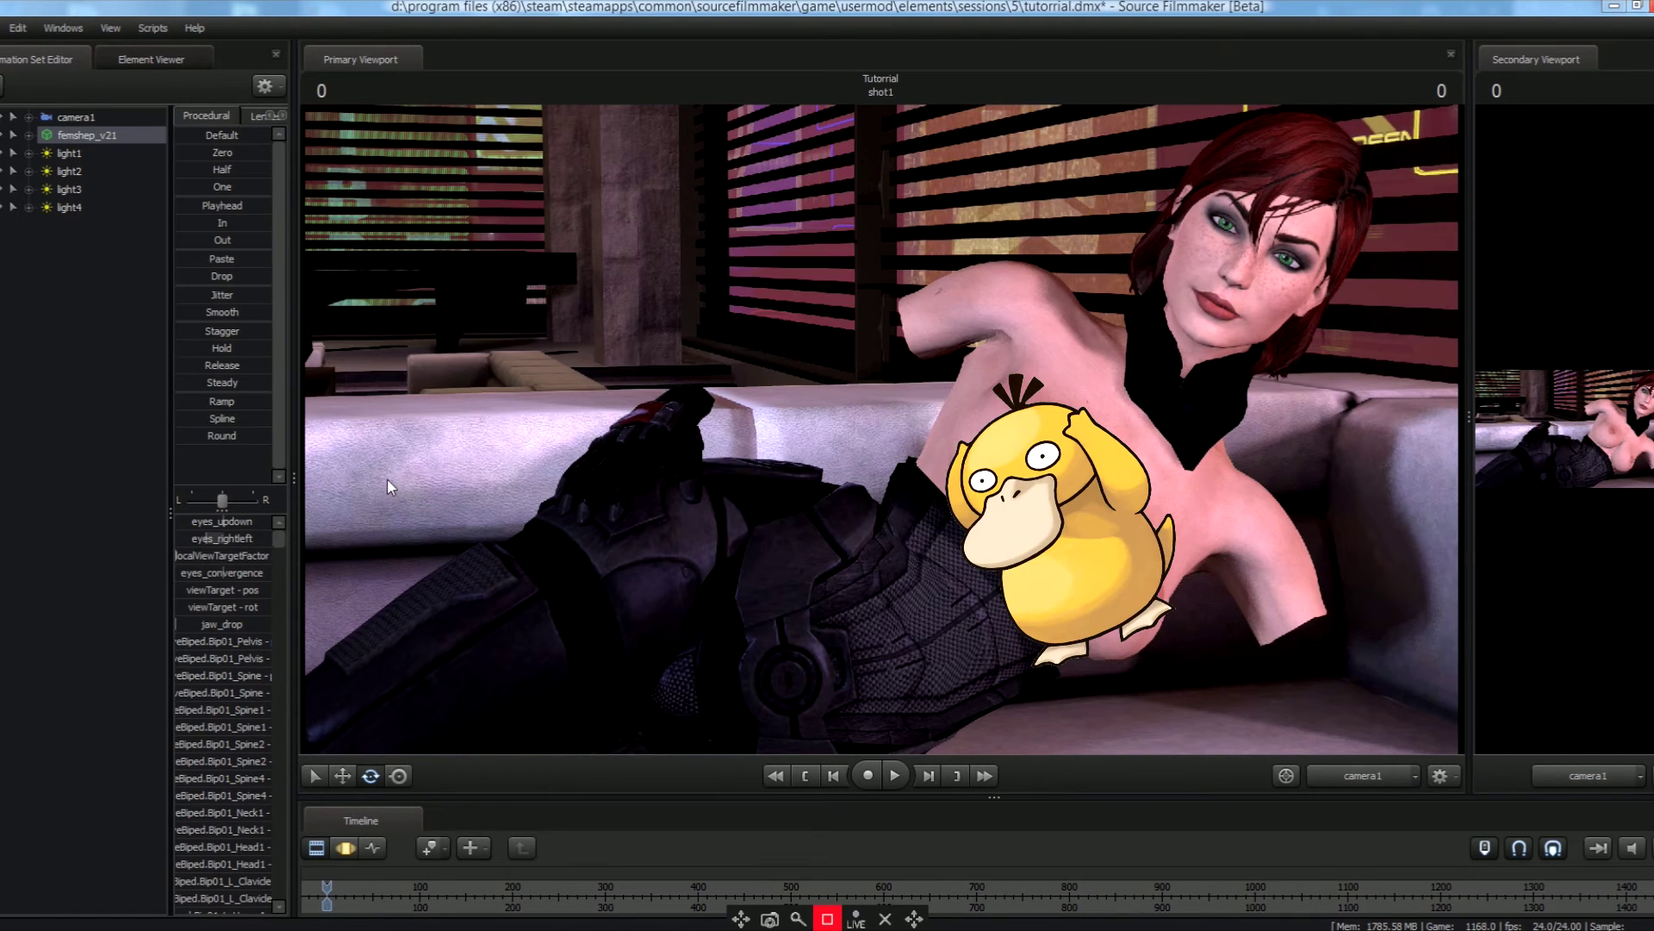
right_click(72, 137)
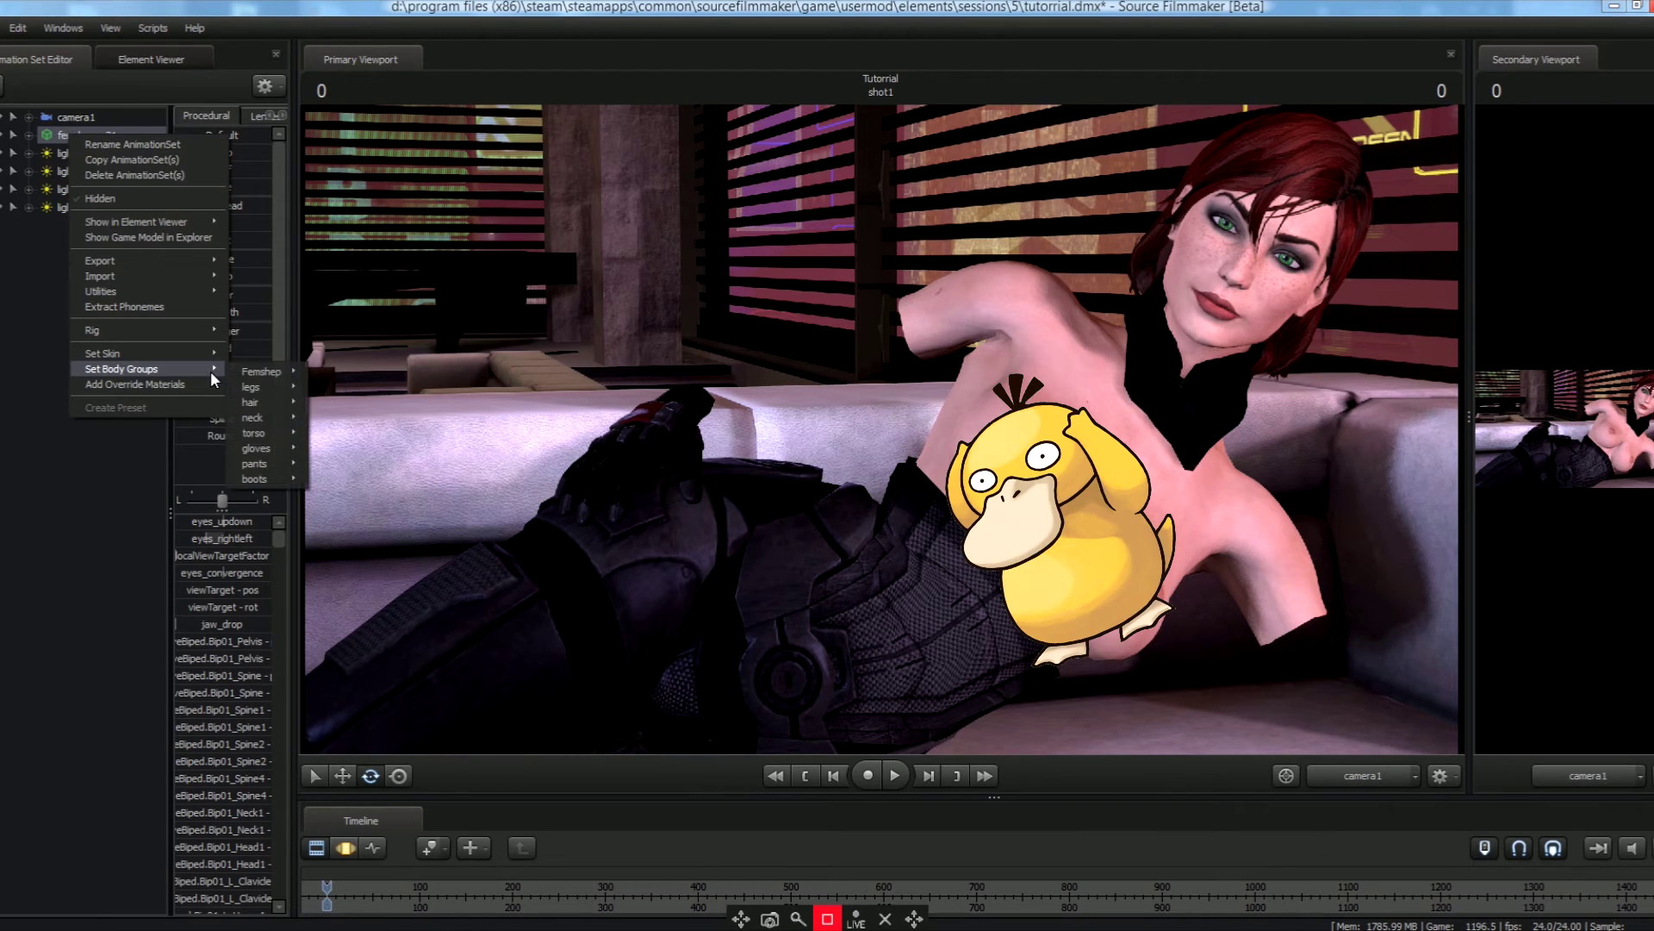
mouse_move(286, 475)
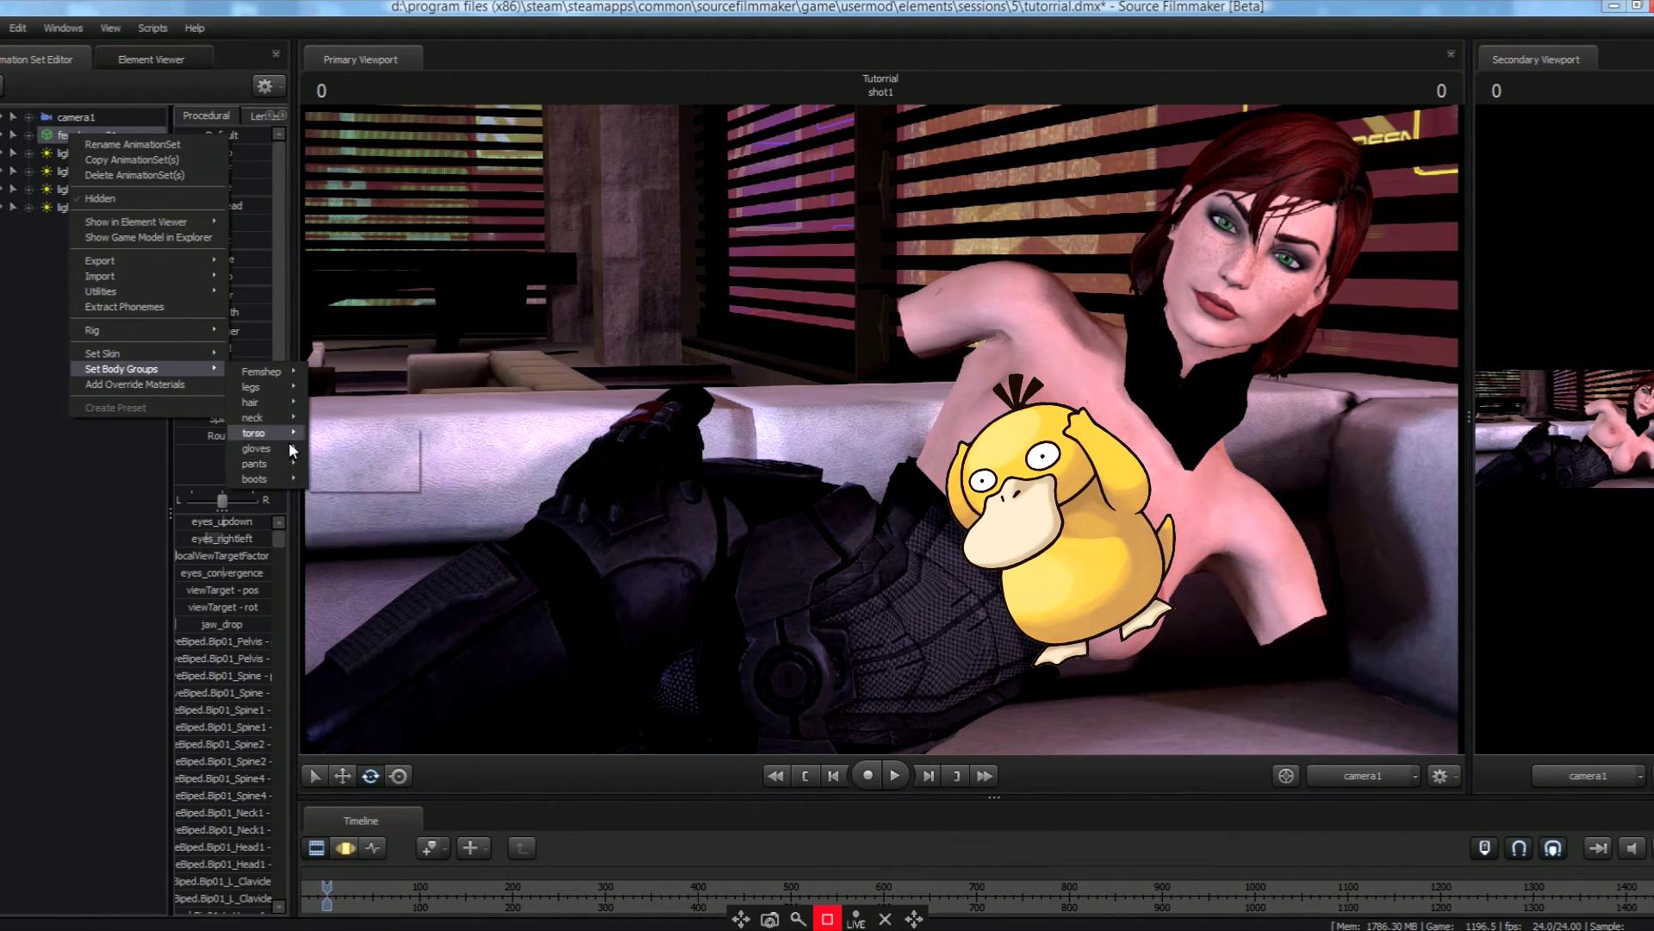
left_click(353, 468)
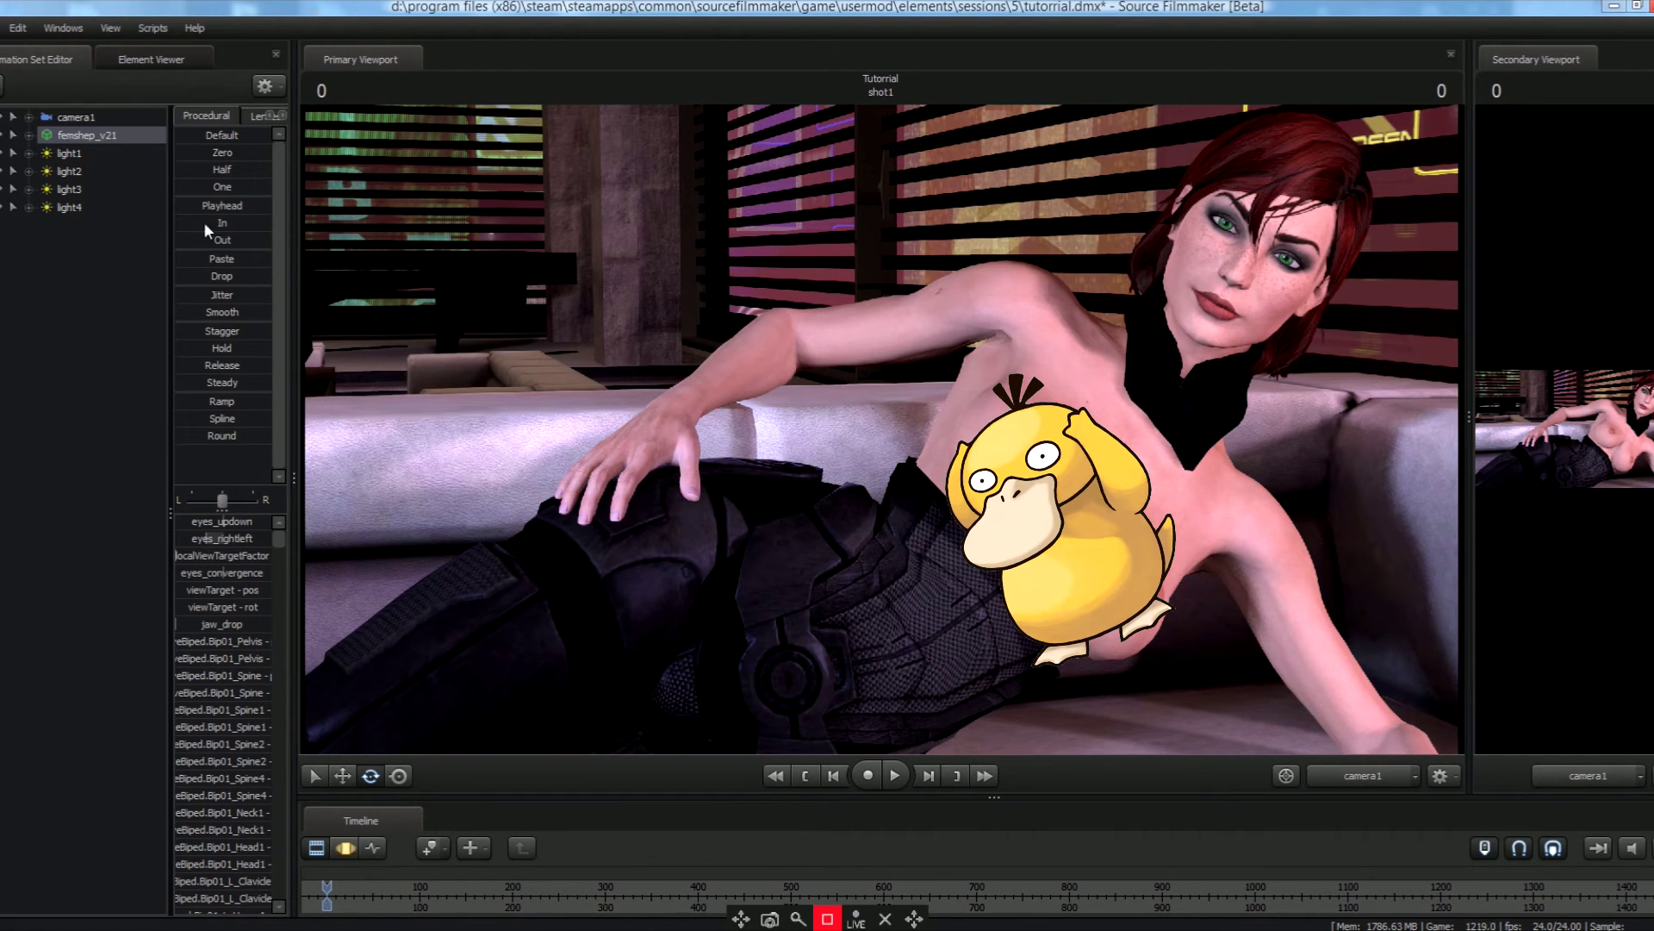
Turn off femshep_v21's neck and pants body groups, setting the pants to <none>.
right_click(123, 141)
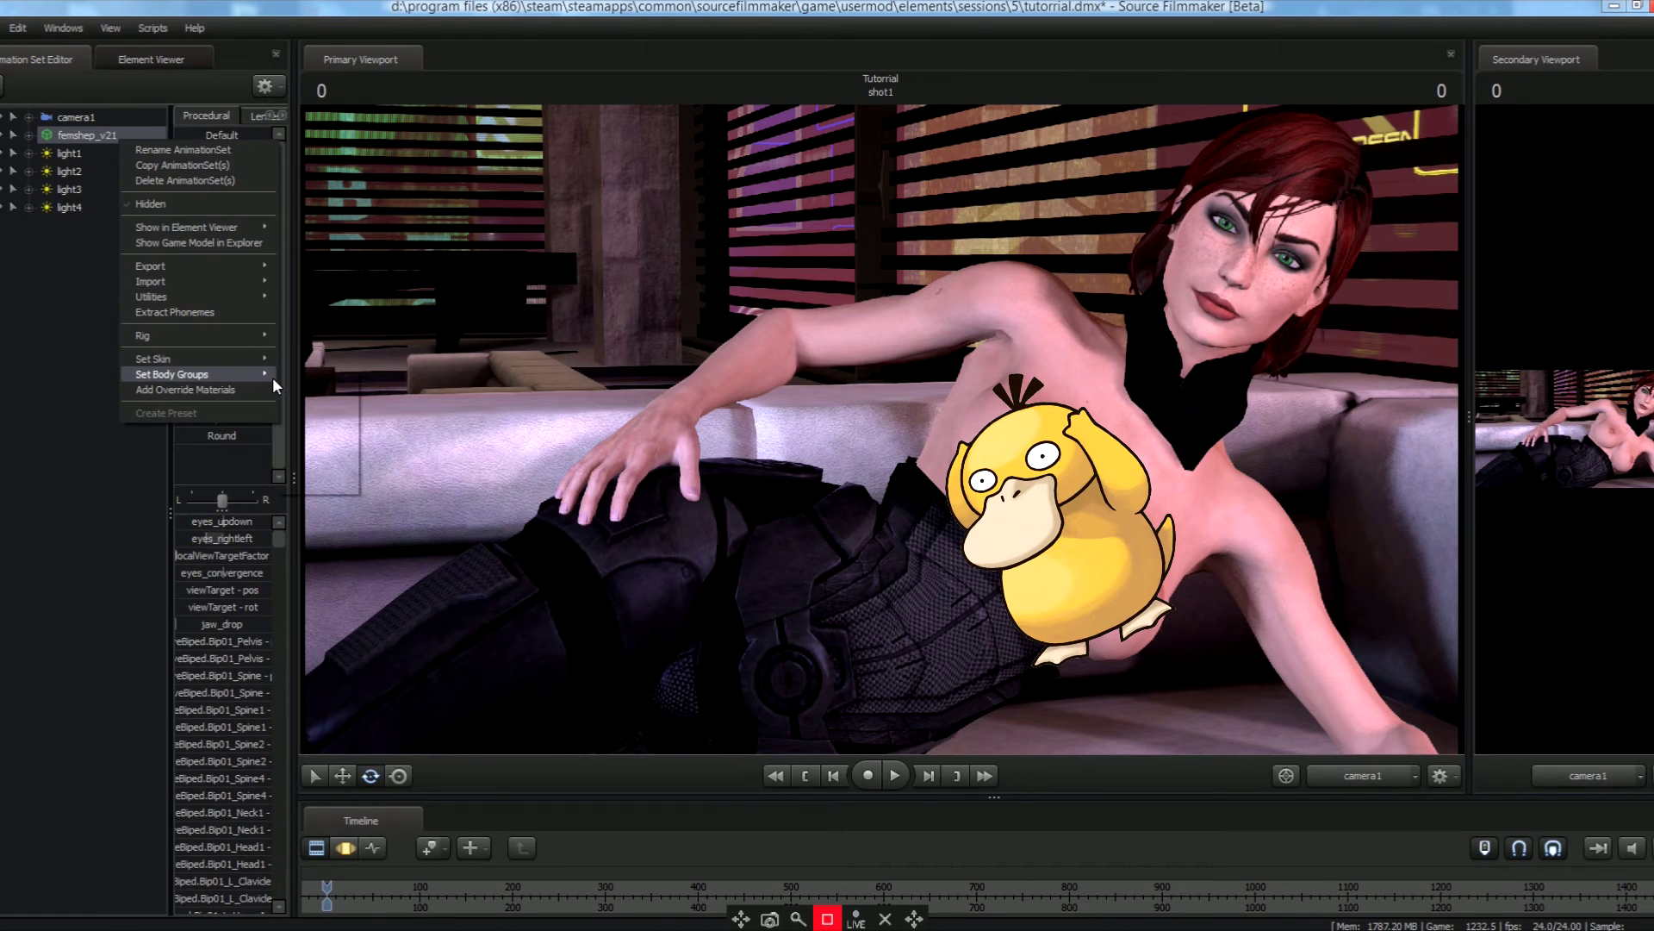
mouse_move(339, 428)
left_click(401, 467)
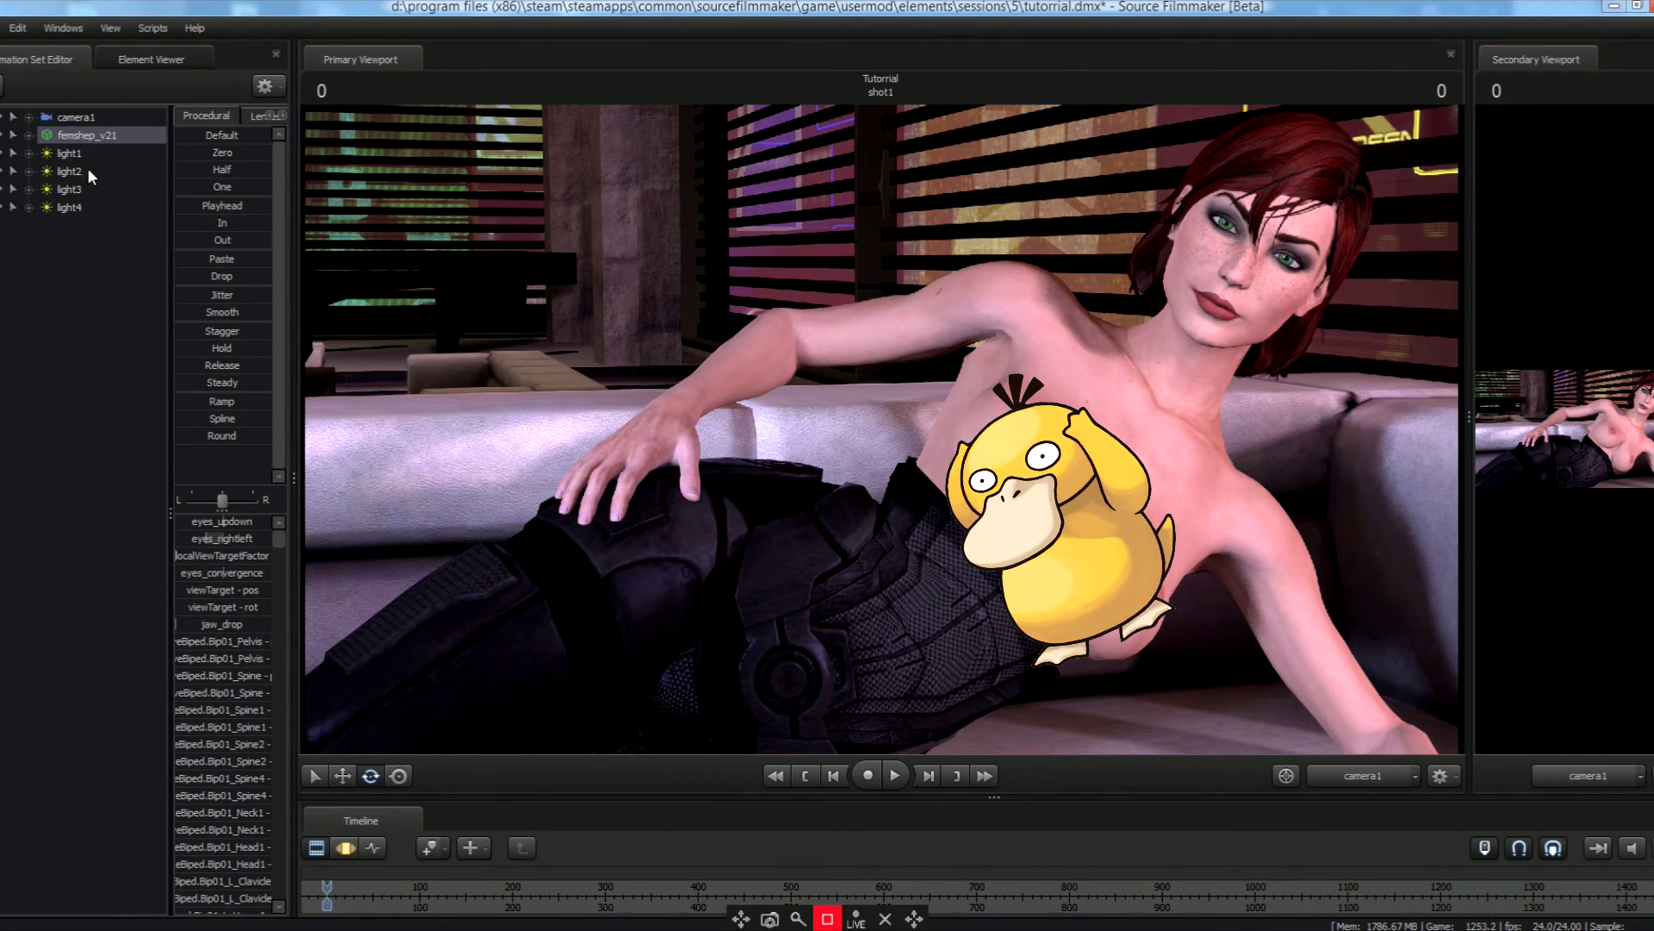
right_click(85, 142)
mouse_move(232, 376)
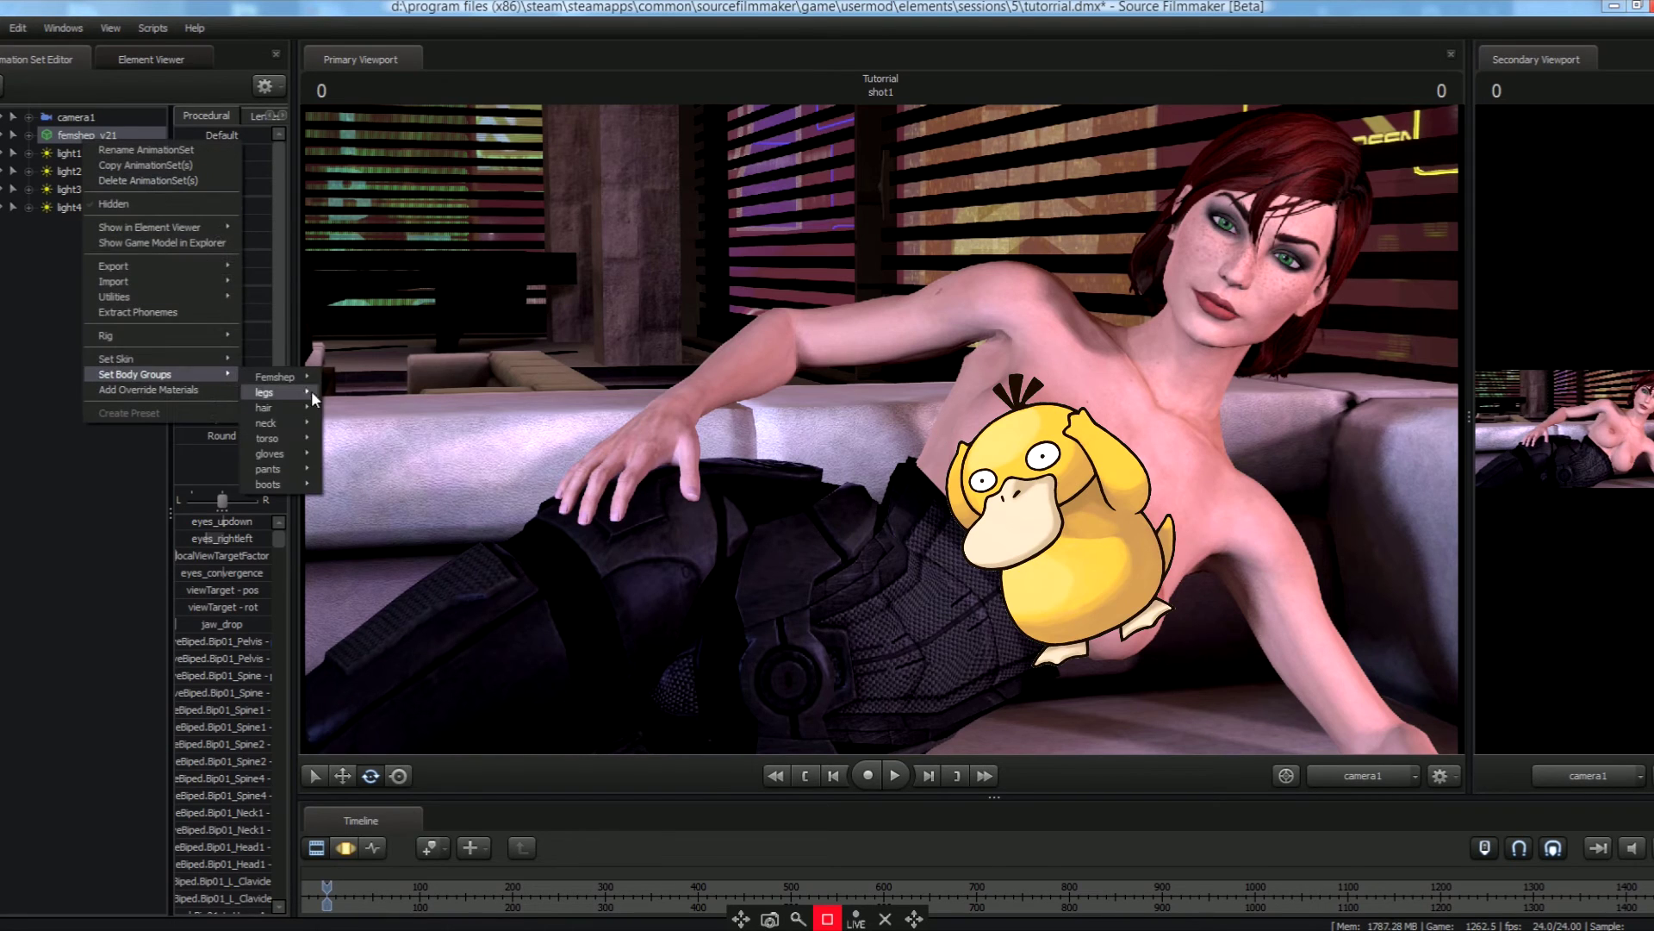
mouse_move(298, 458)
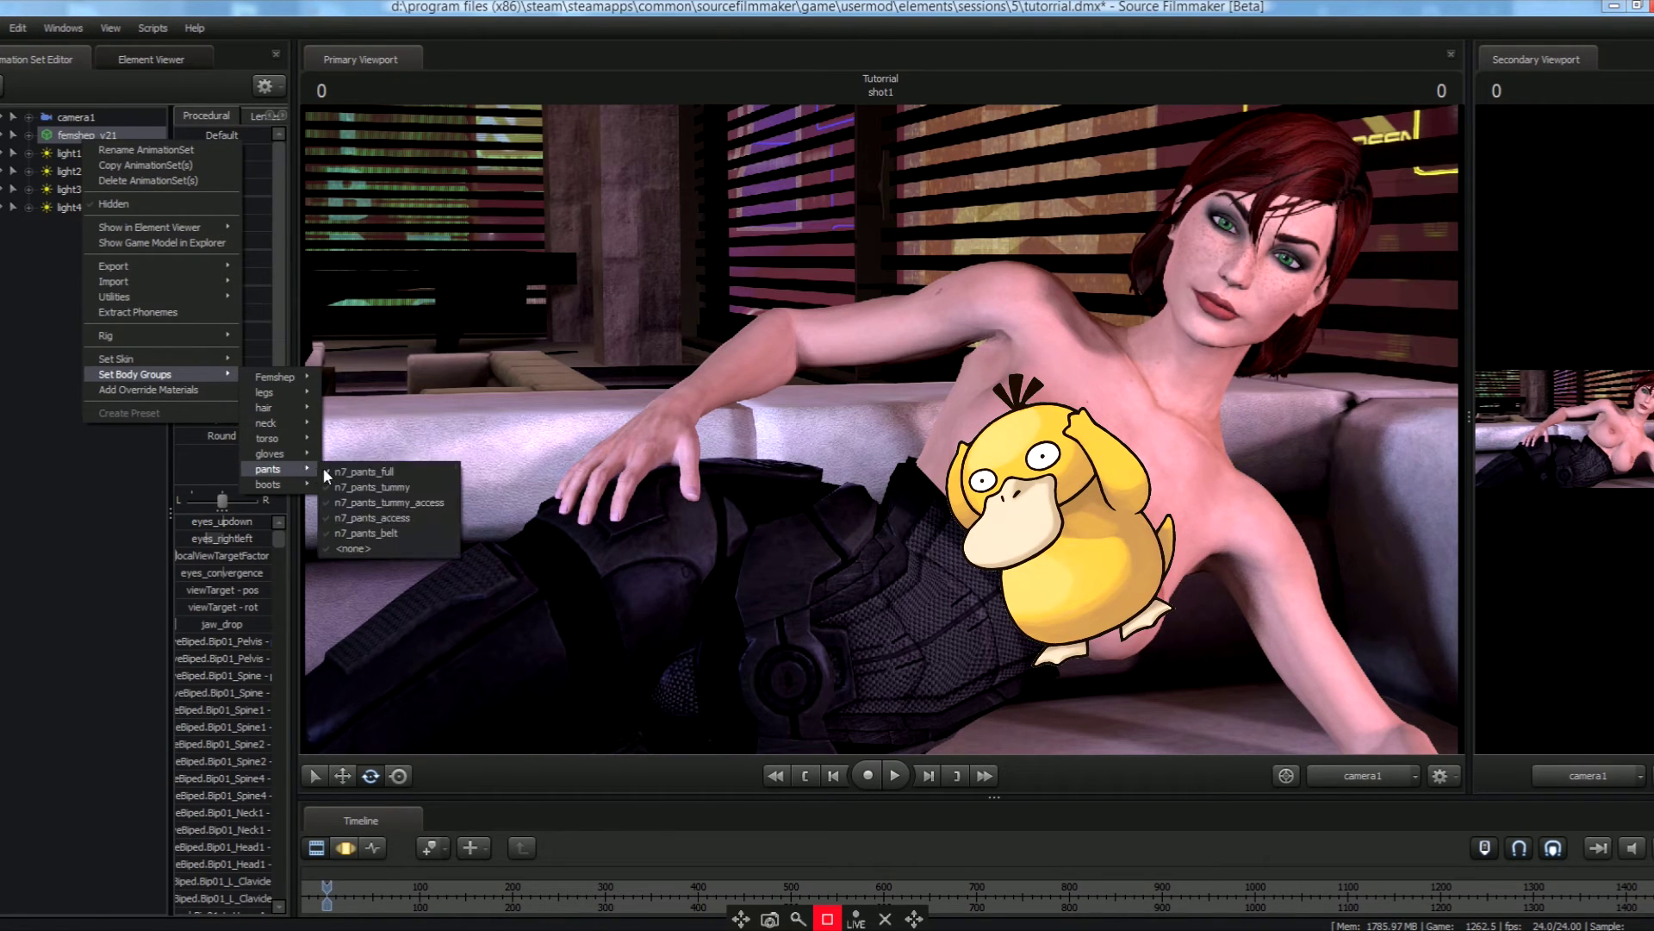
left_click(355, 552)
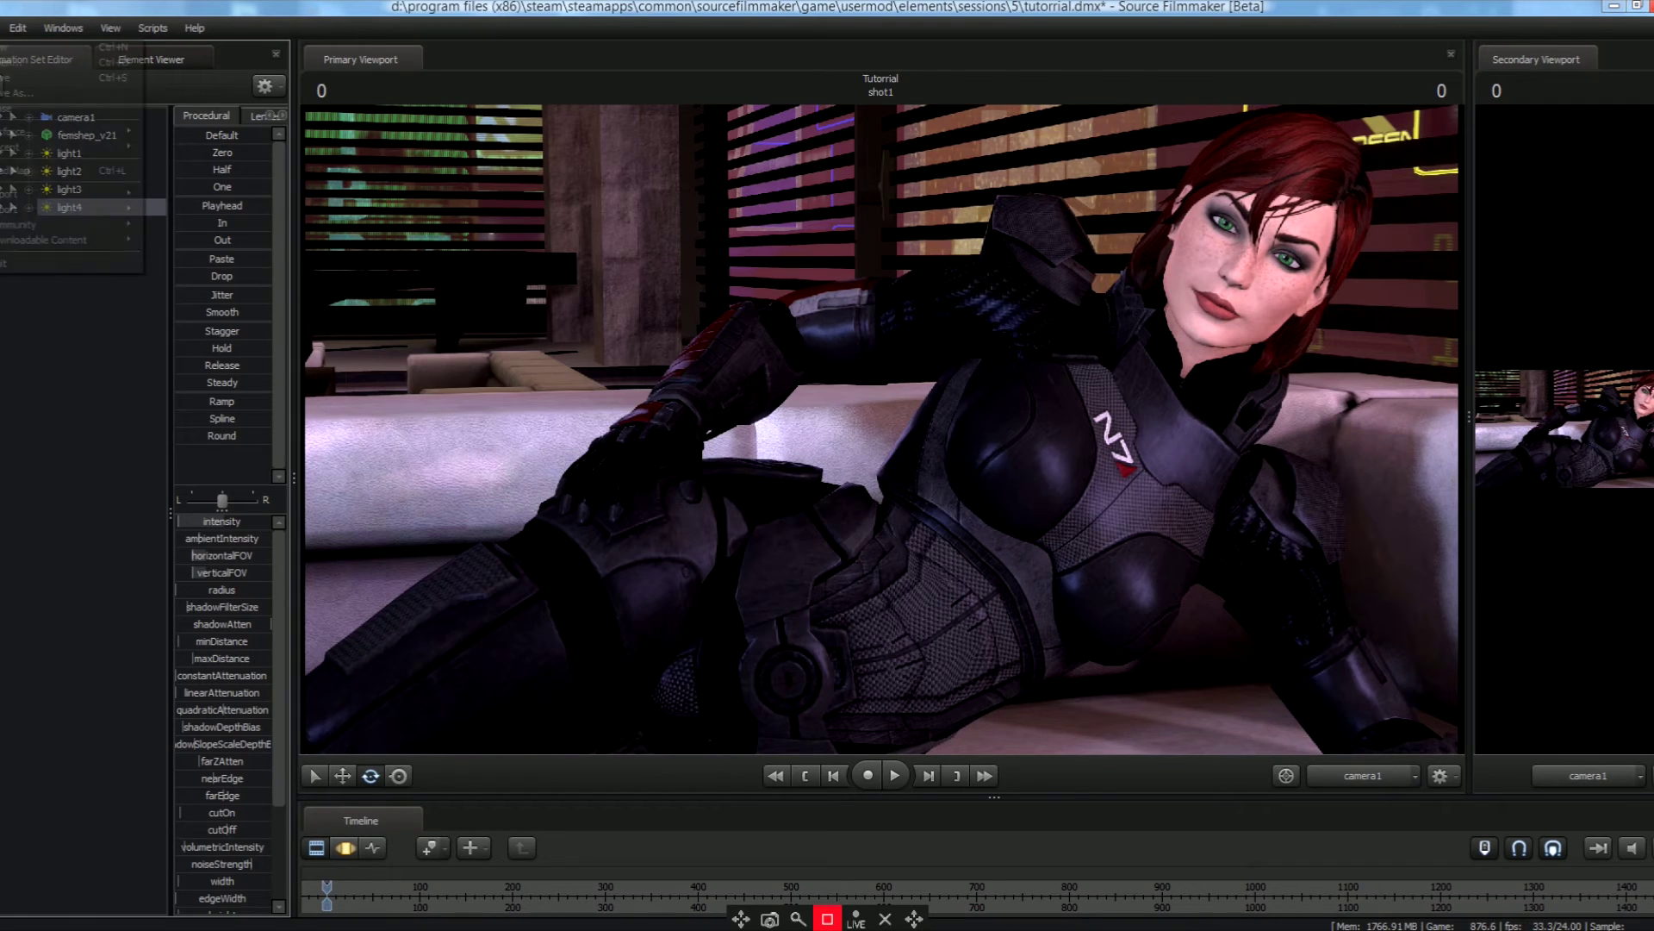
Start a poster export of the shot and set the image width to 3840 pixels.
left_click(4, 28)
mouse_move(69, 216)
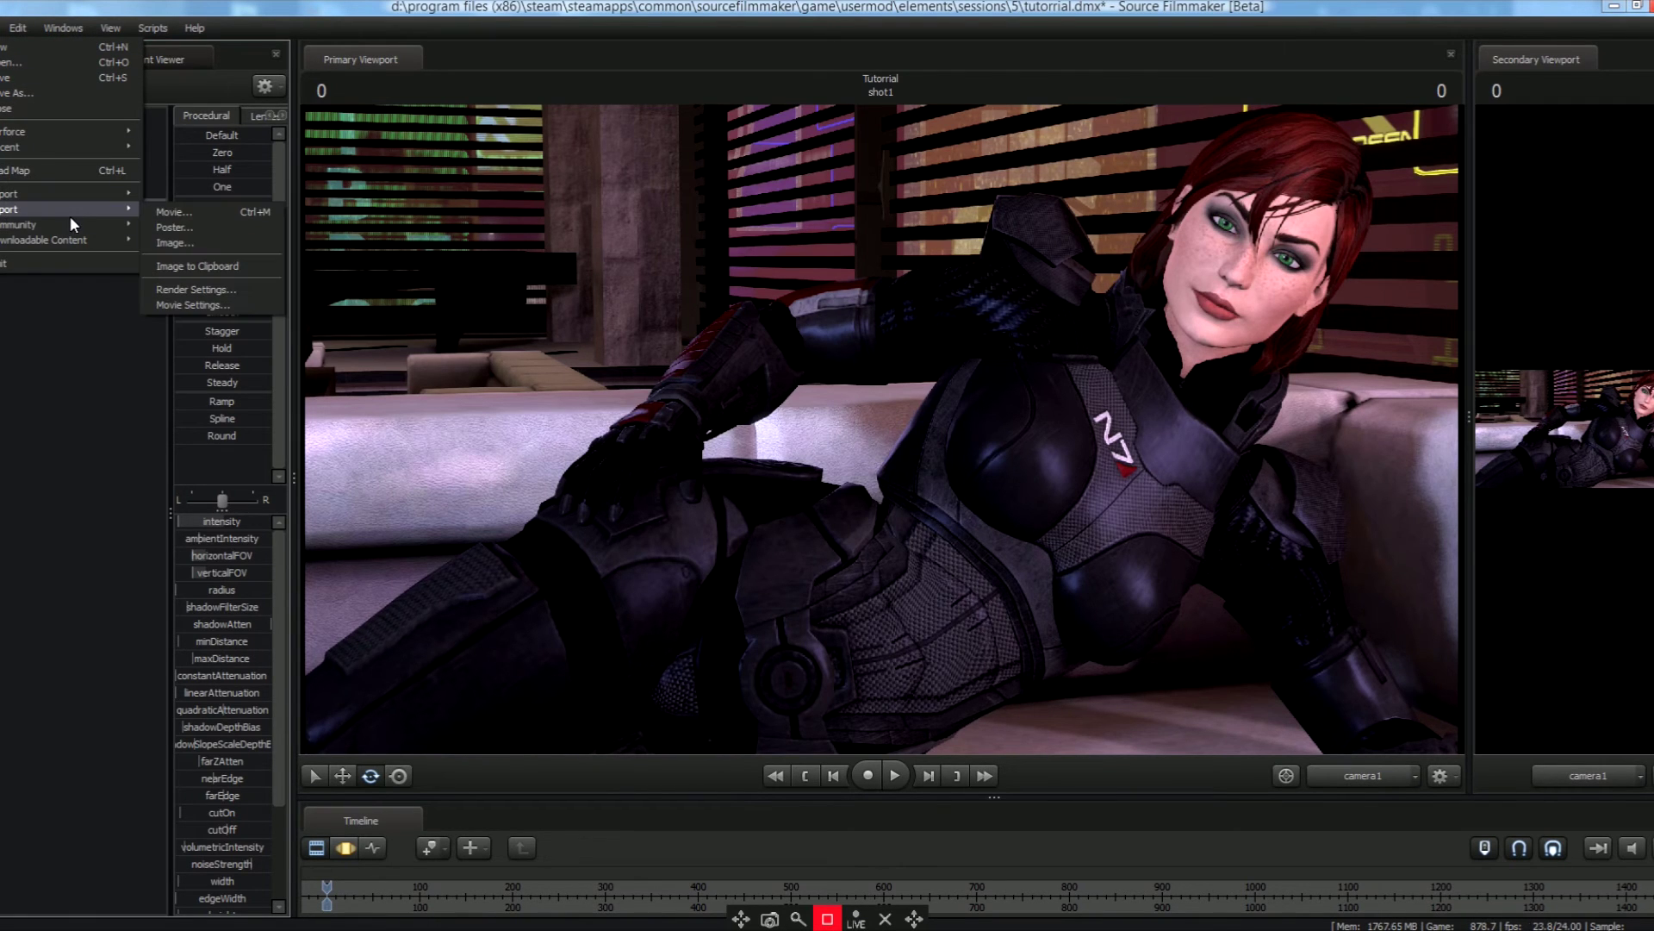
left_click(188, 229)
left_click(733, 485)
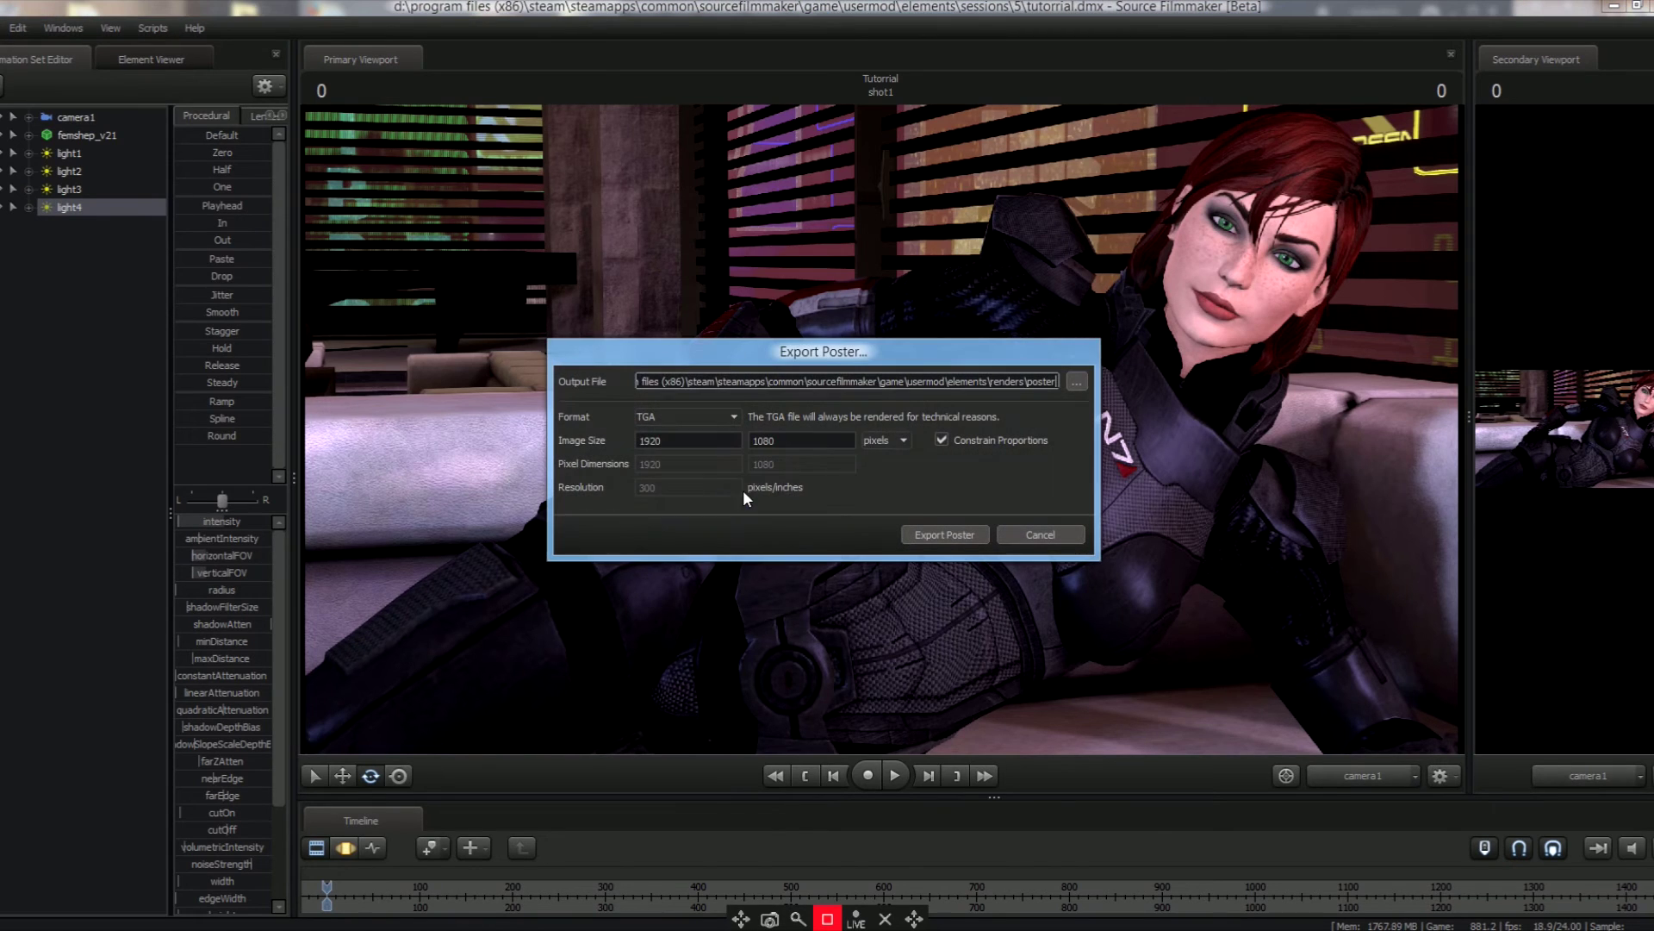
double_click(707, 441)
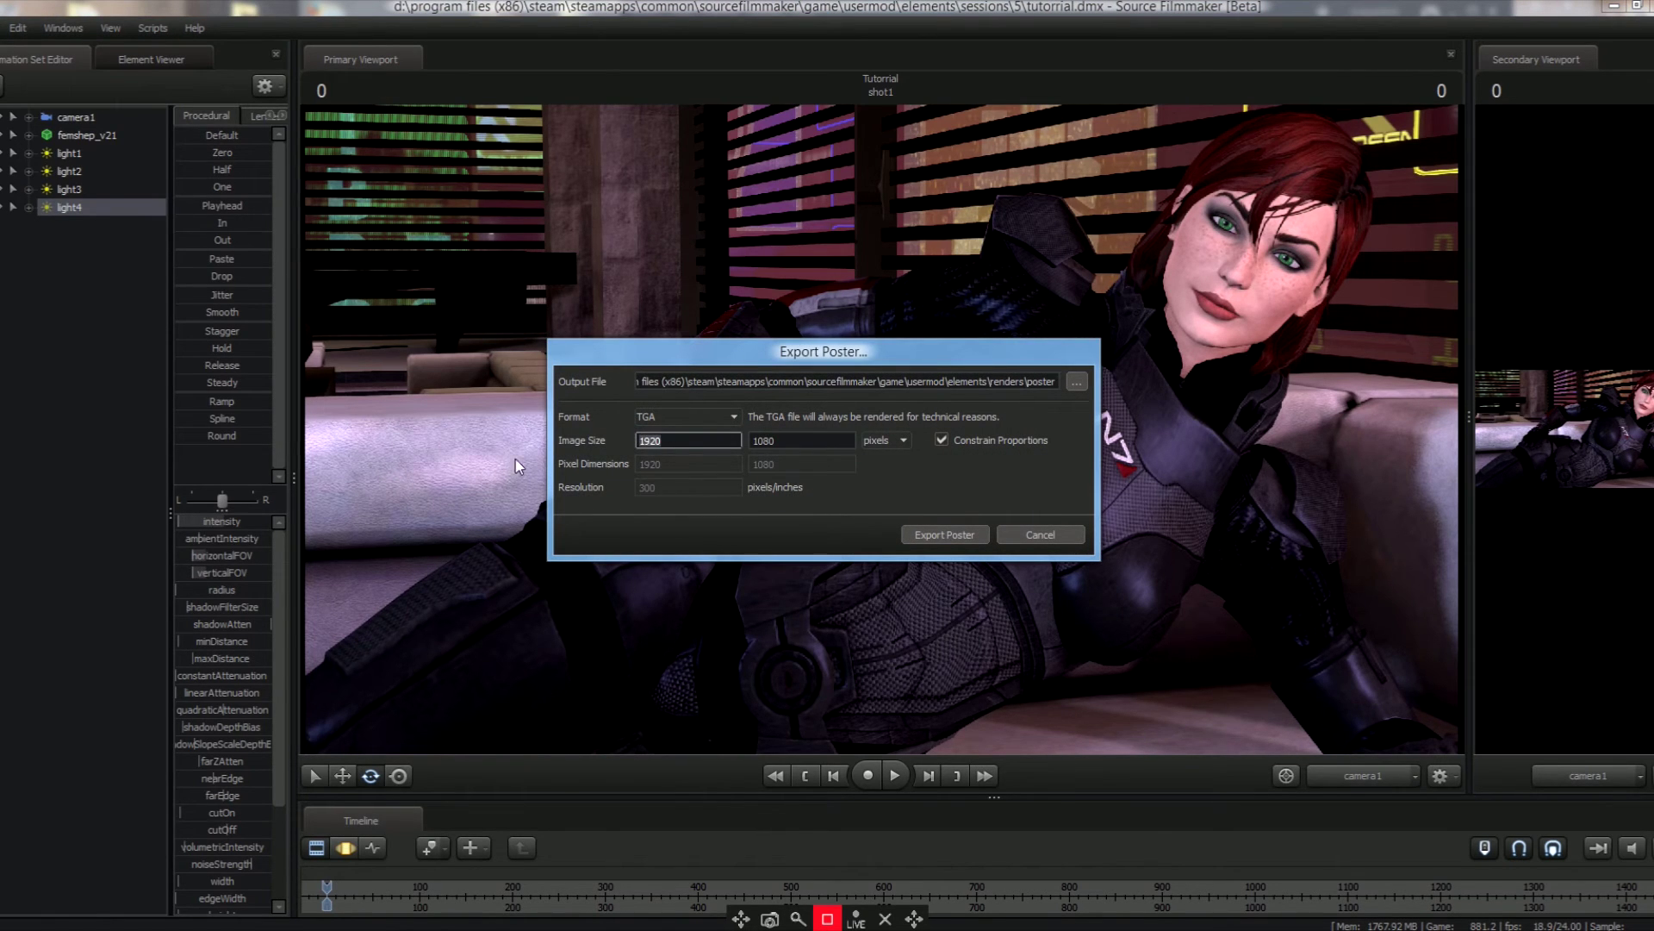
type("3840")
Name the output file TutorialFemshepcouch in the Not YET folder and export the poster.
left_click(1075, 382)
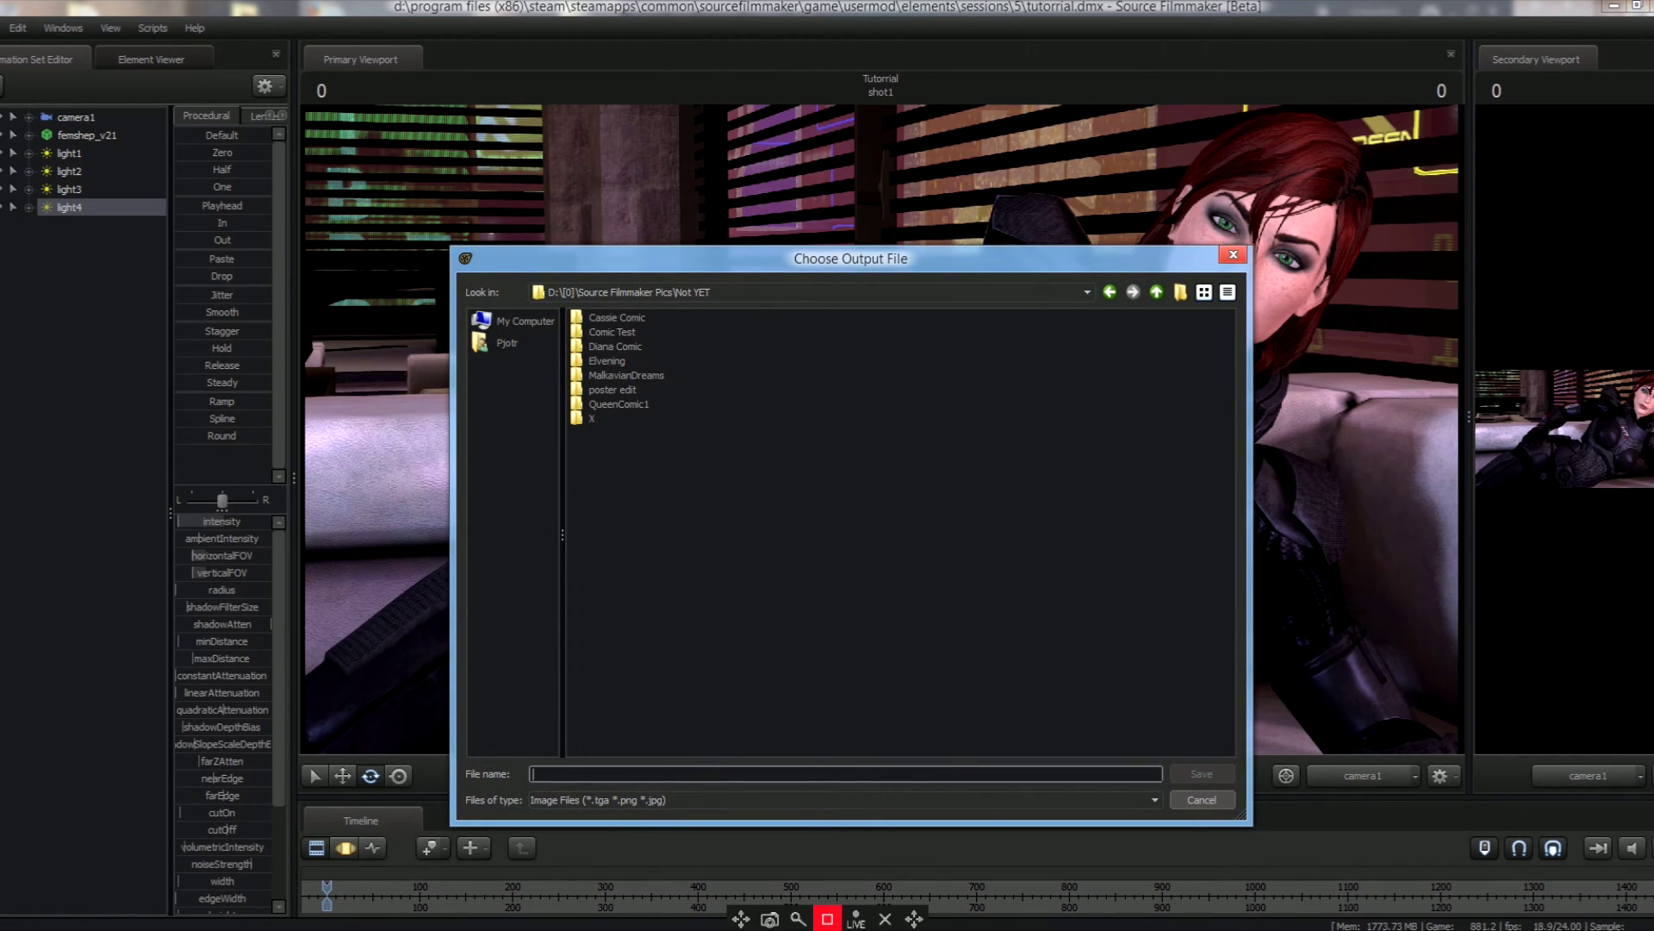
type("TutorialFemshep")
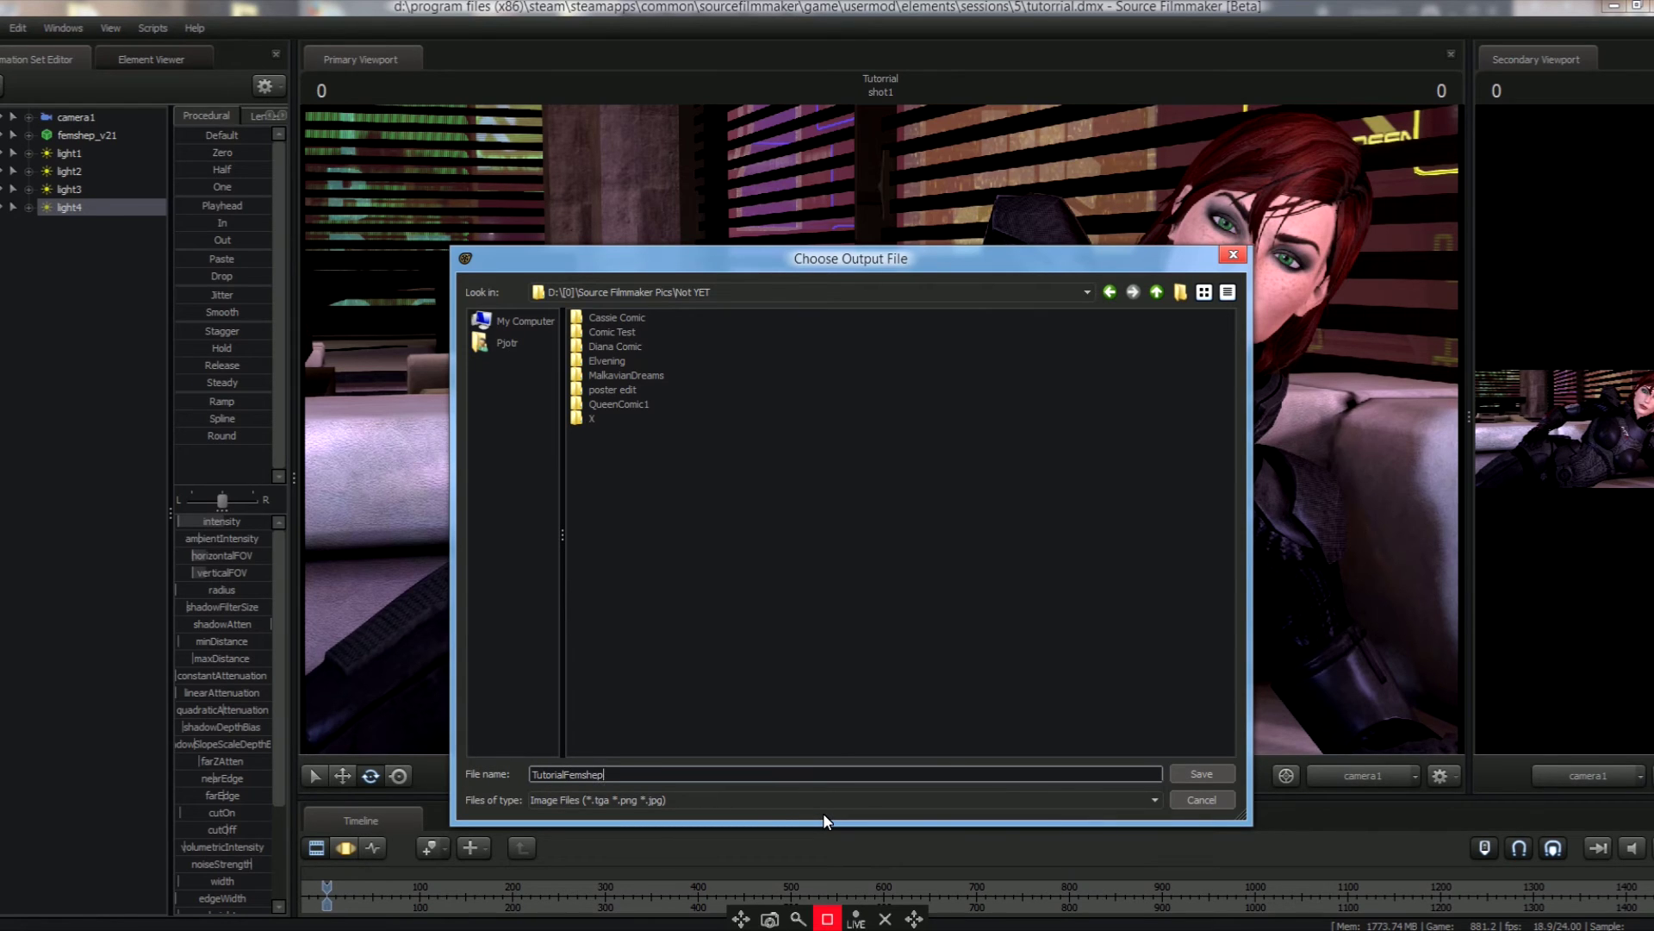
type("couch")
left_click(1201, 774)
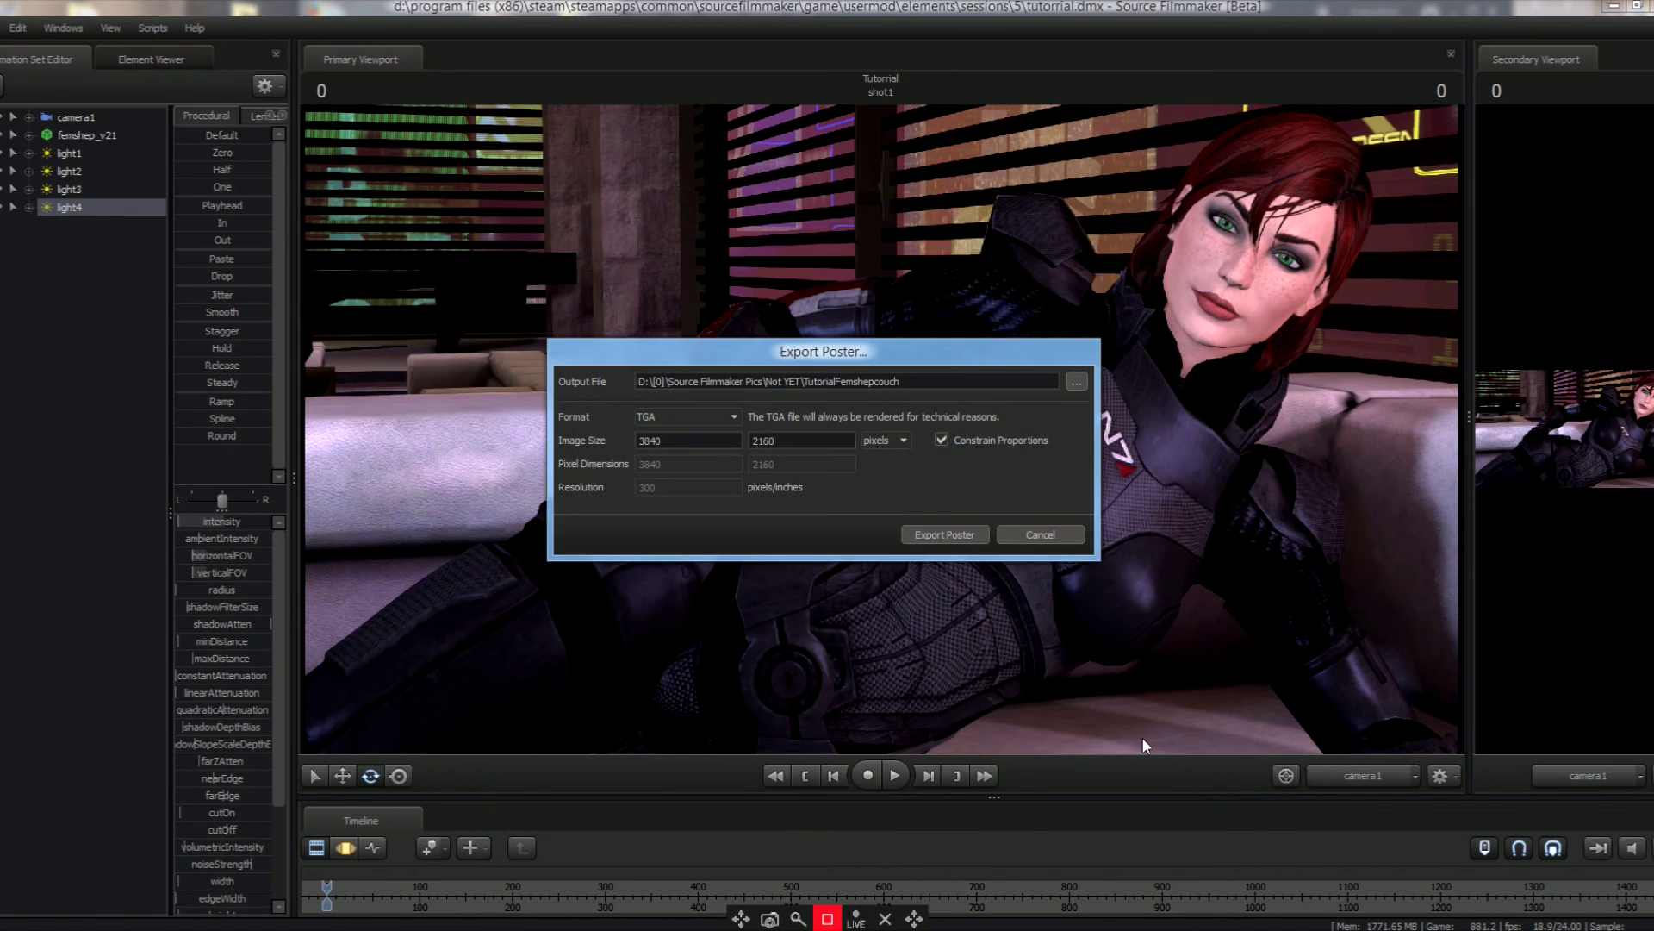
left_click(960, 545)
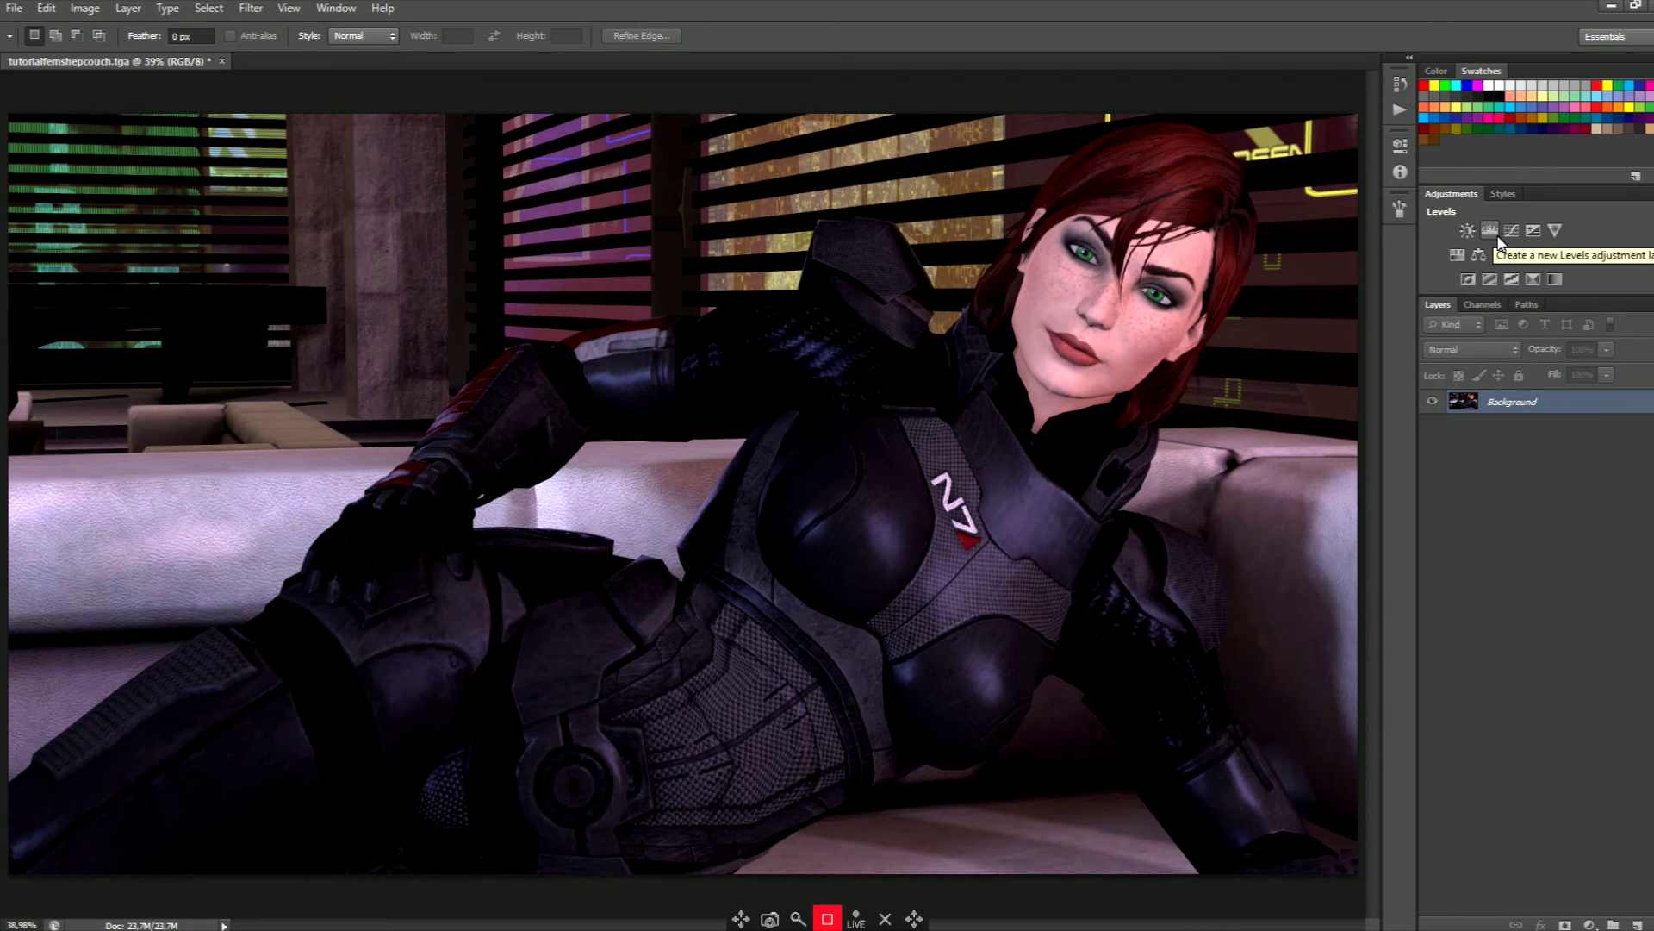
In Photoshop, add a Levels adjustment layer to the rendered image, lower its output white level to 248, and deselect the layer.
left_click(1498, 237)
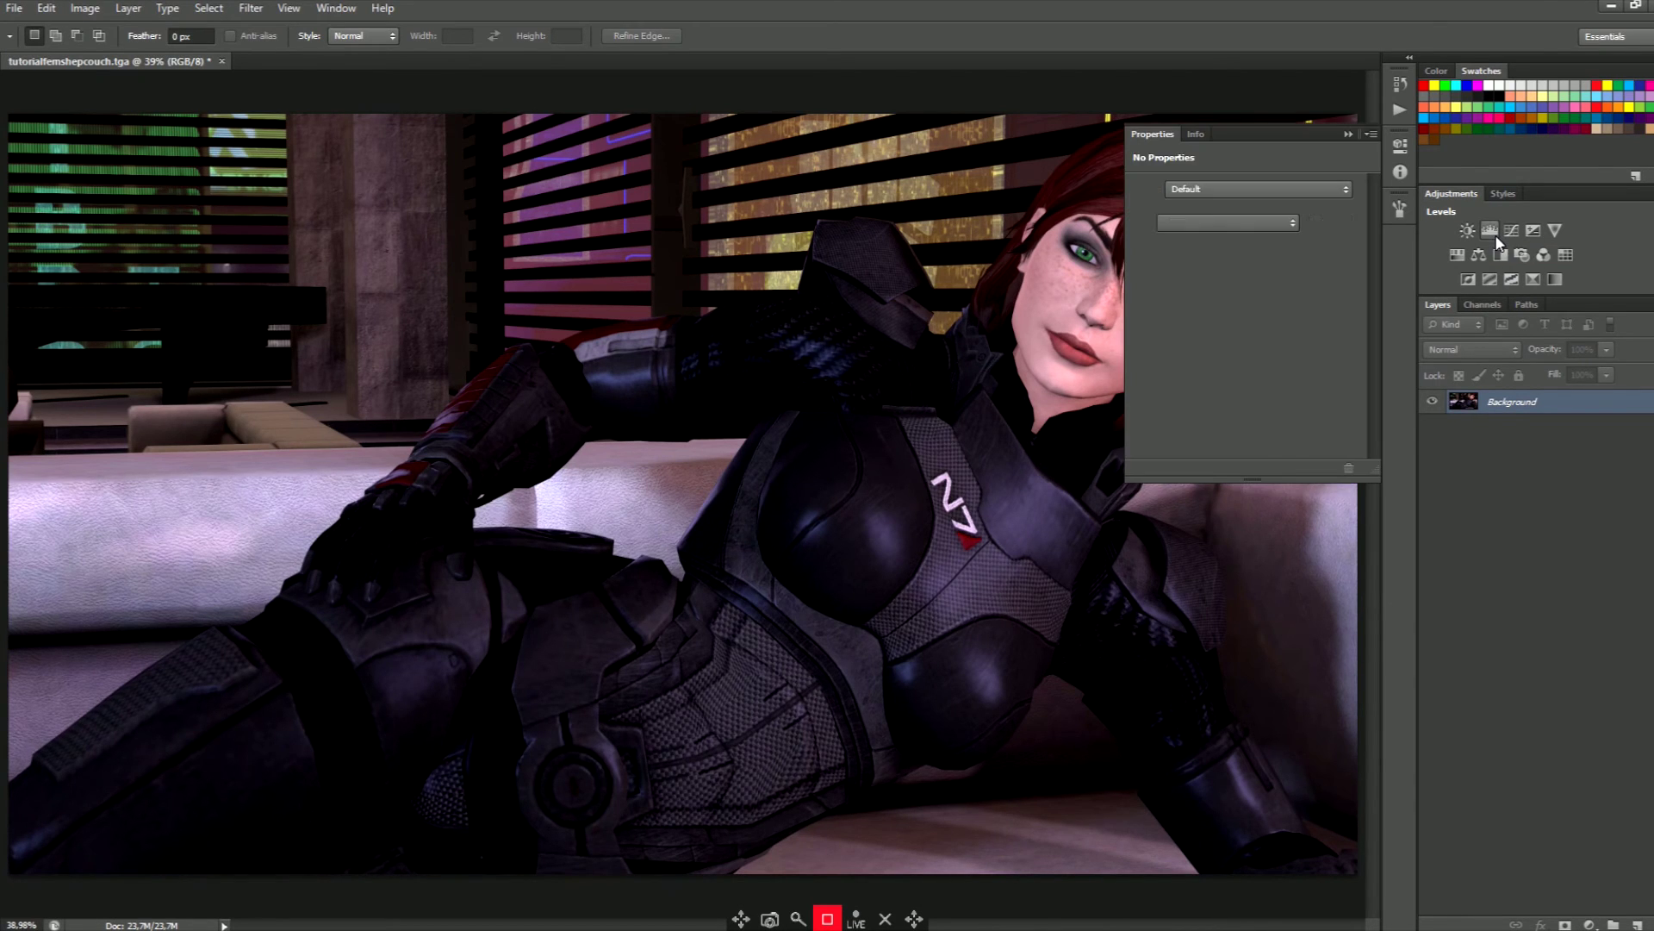
left_click_drag(1362, 378, 1360, 379)
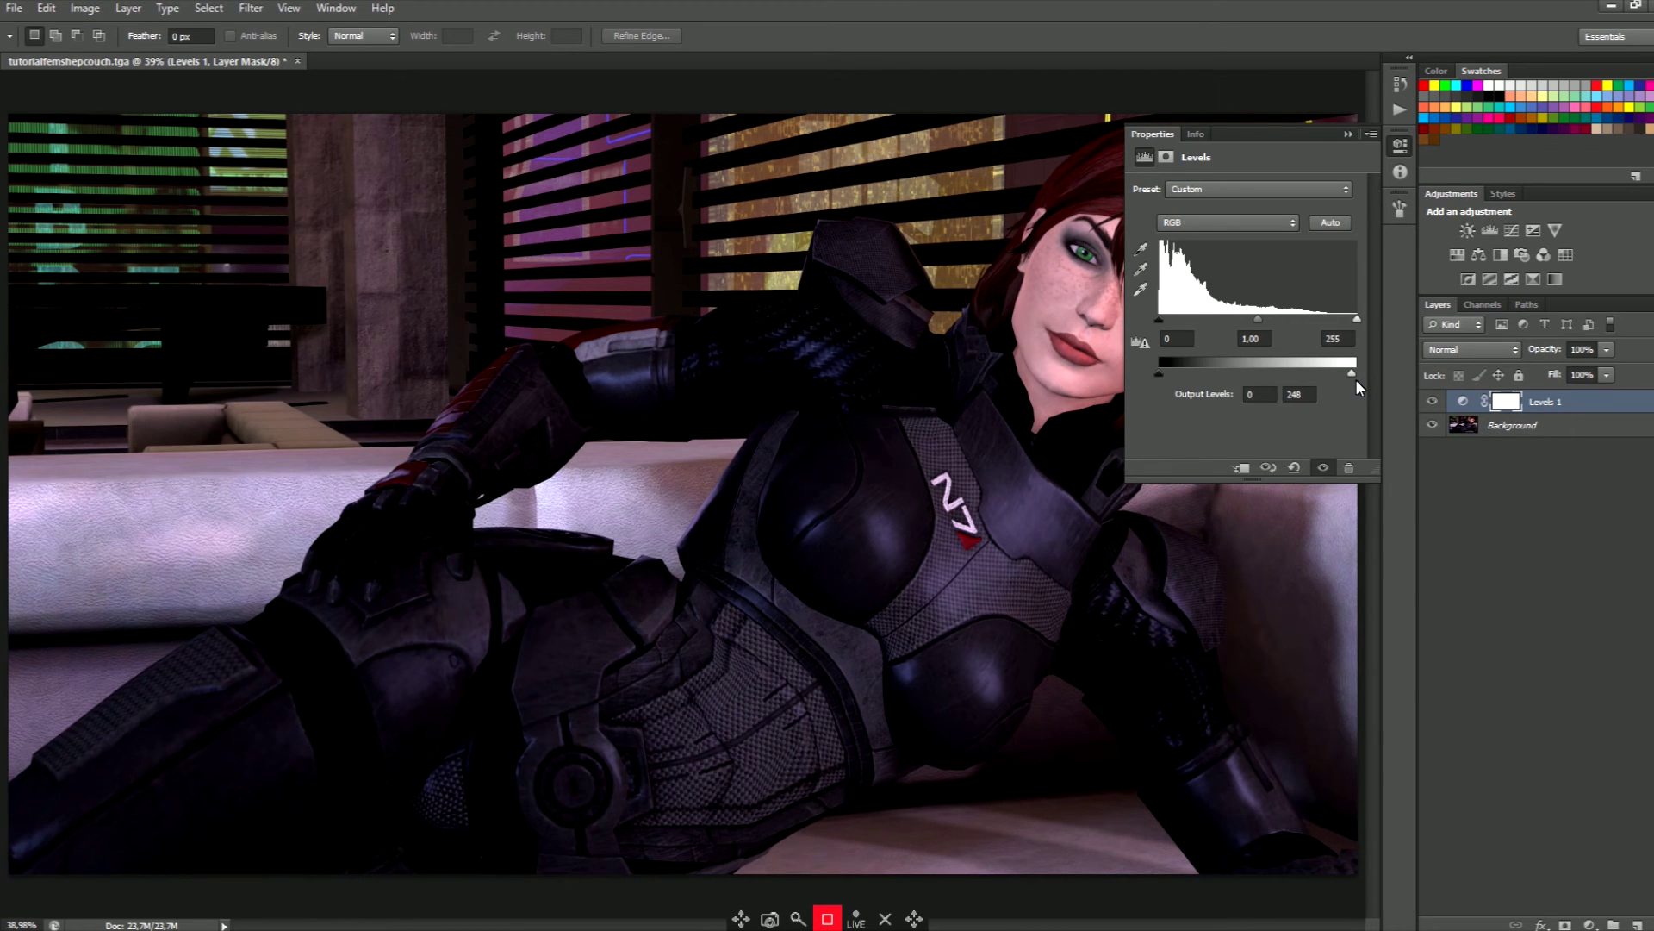
left_click(1591, 493)
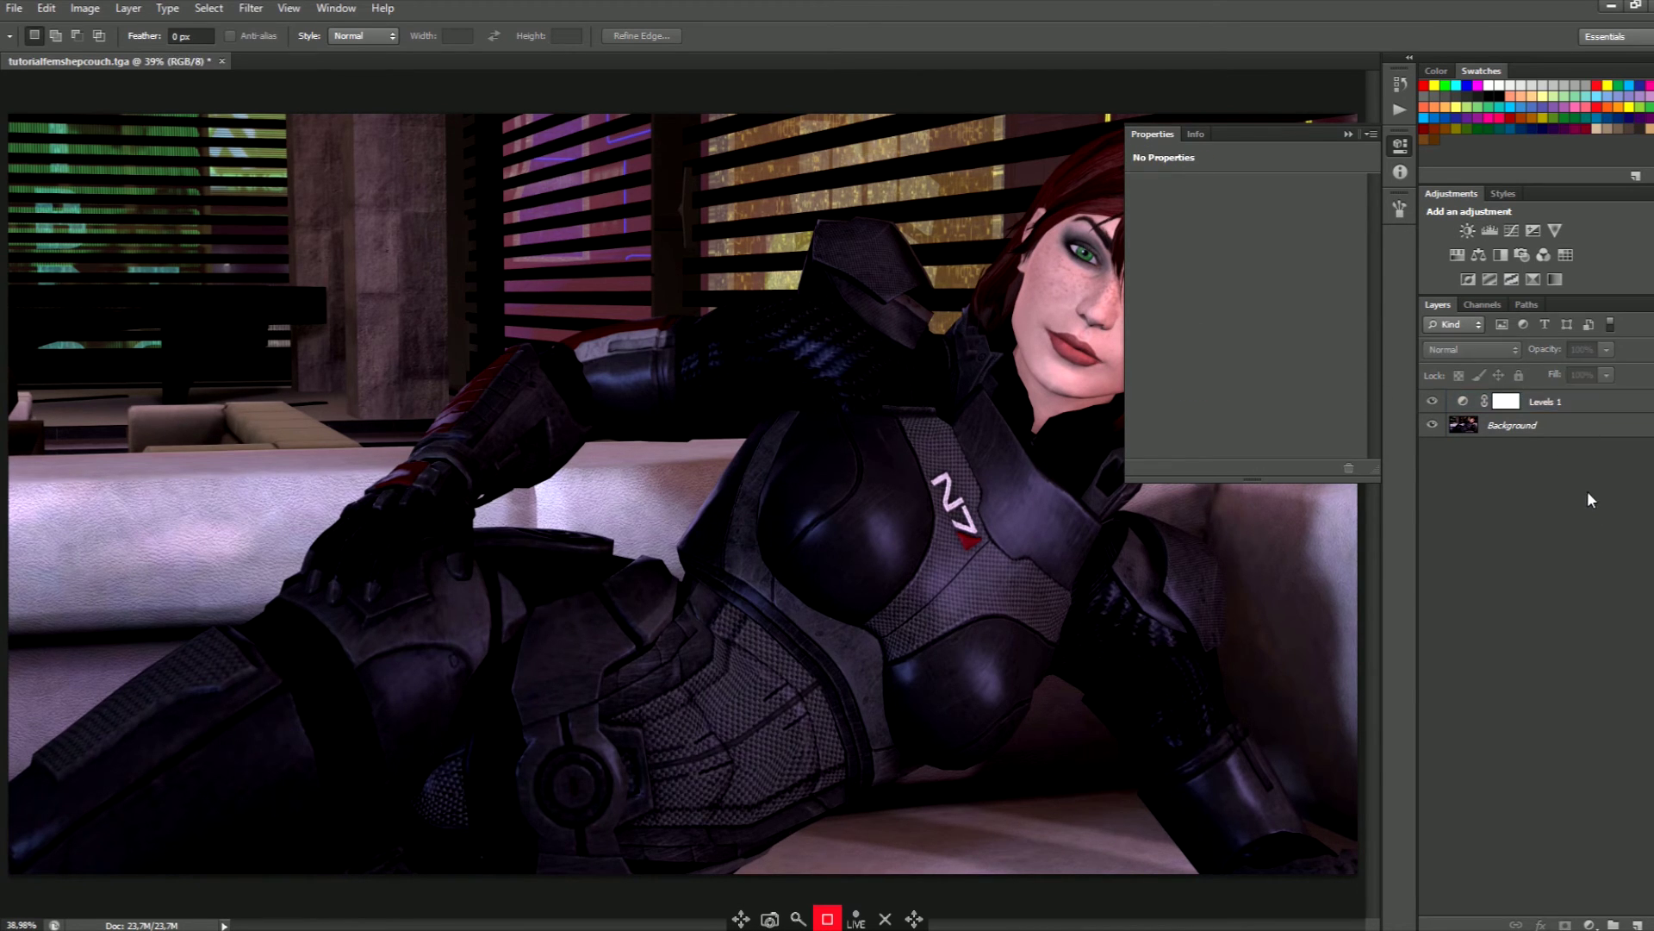
Add a Color Lookup adjustment layer above Levels and load the 2Strip.look 3DLUT file.
left_click(1566, 255)
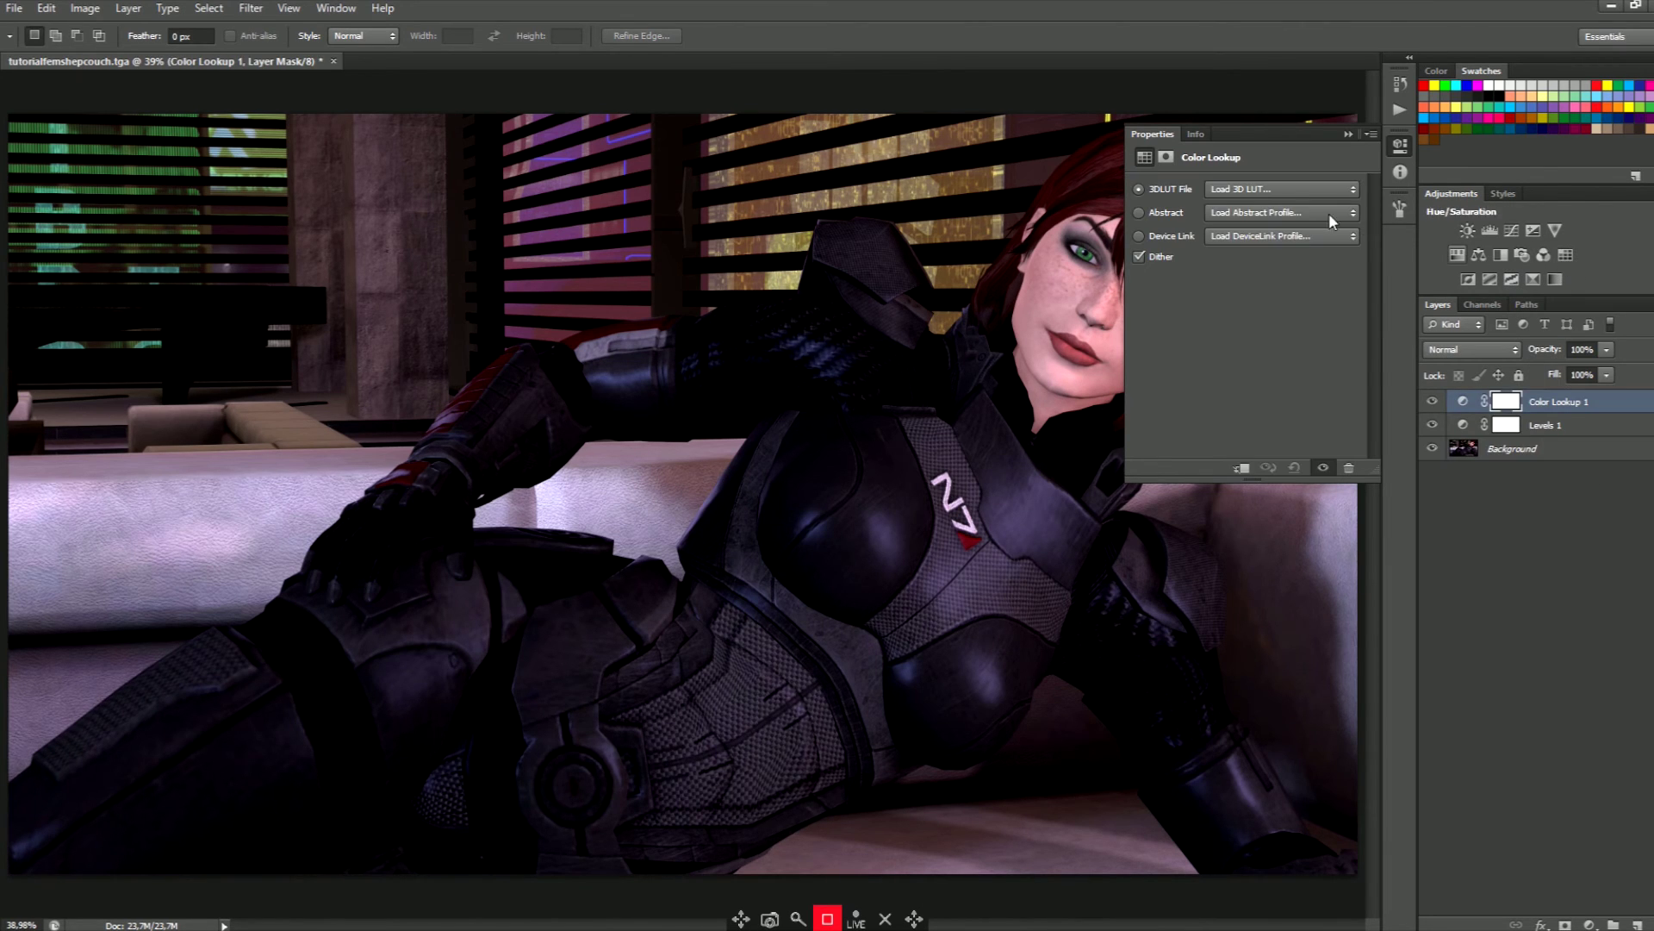
left_click(1288, 190)
left_click(1288, 190)
left_click(1289, 189)
left_click(1279, 256)
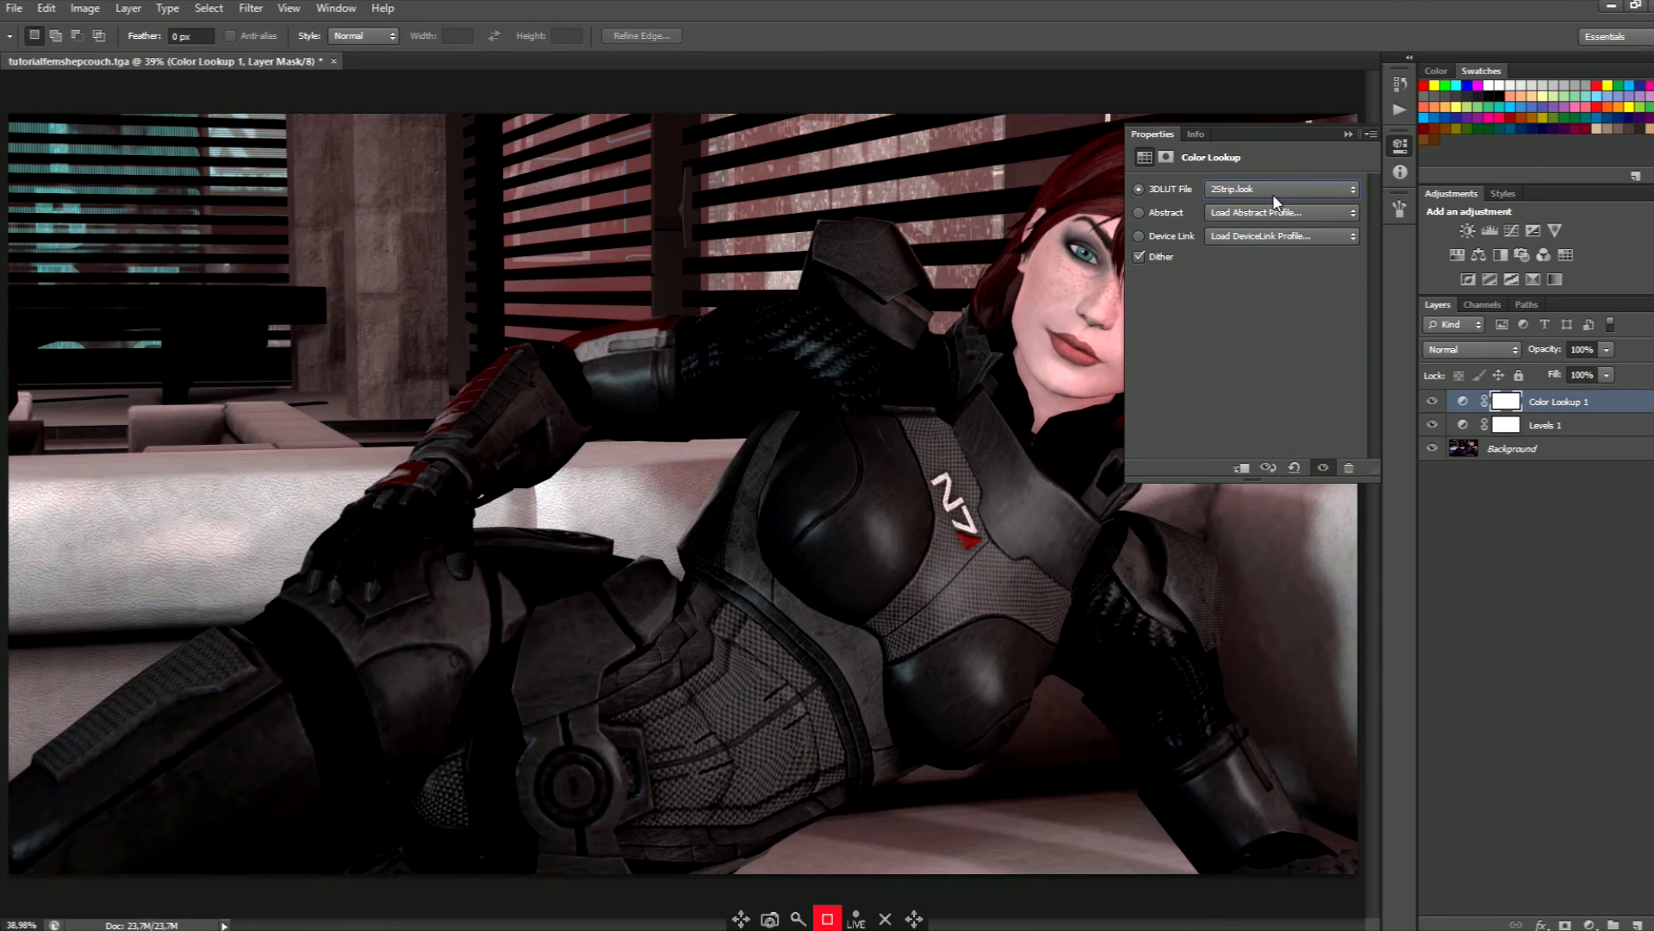
Compare the 3DLUT looks on the image, choose Crisp_Winter.look, and collapse the adjustment's properties.
scroll(1274, 195, "down", 2)
scroll(1275, 195, "up", 1)
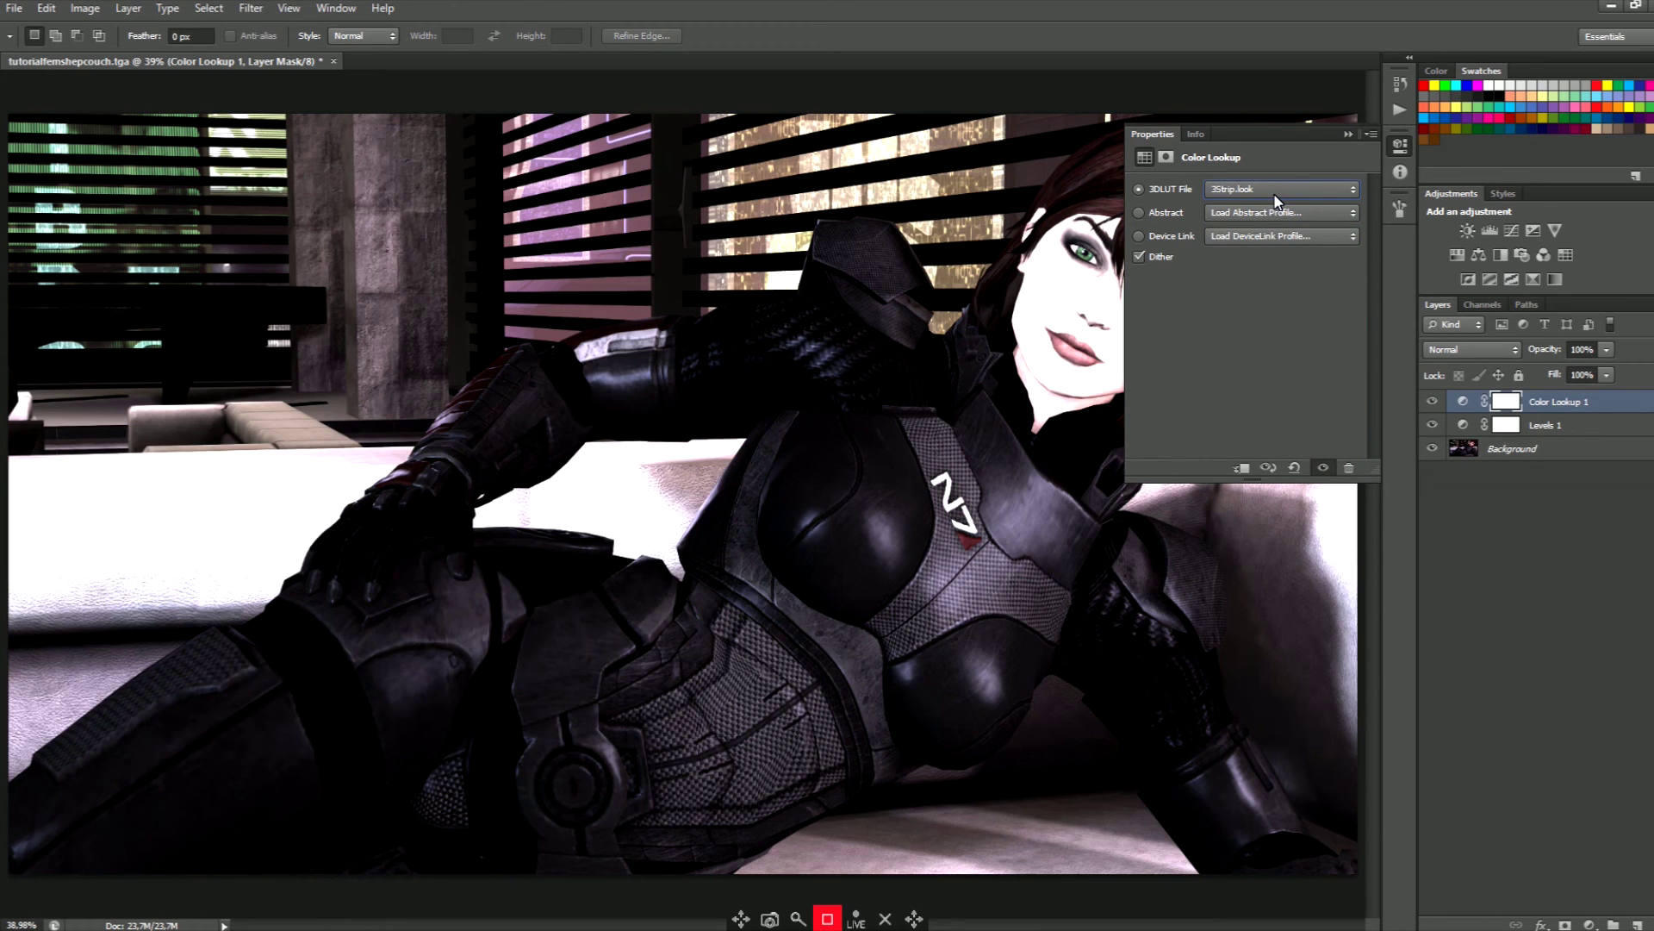
scroll(1276, 200, "down", 2)
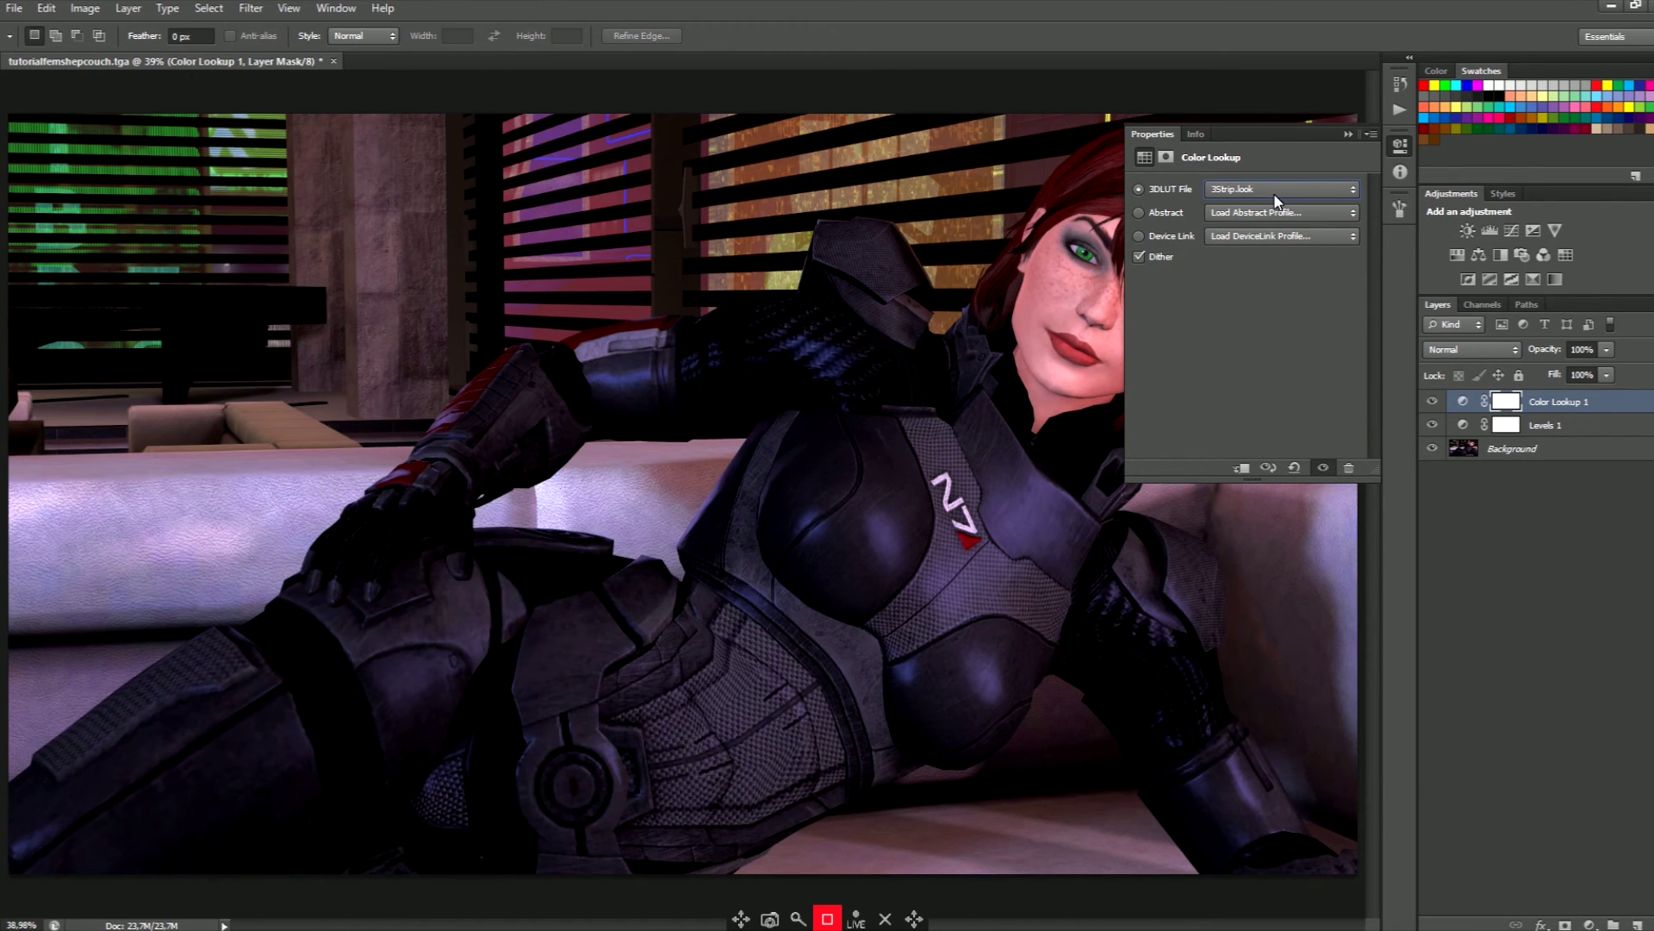
scroll(1276, 200, "down", 2)
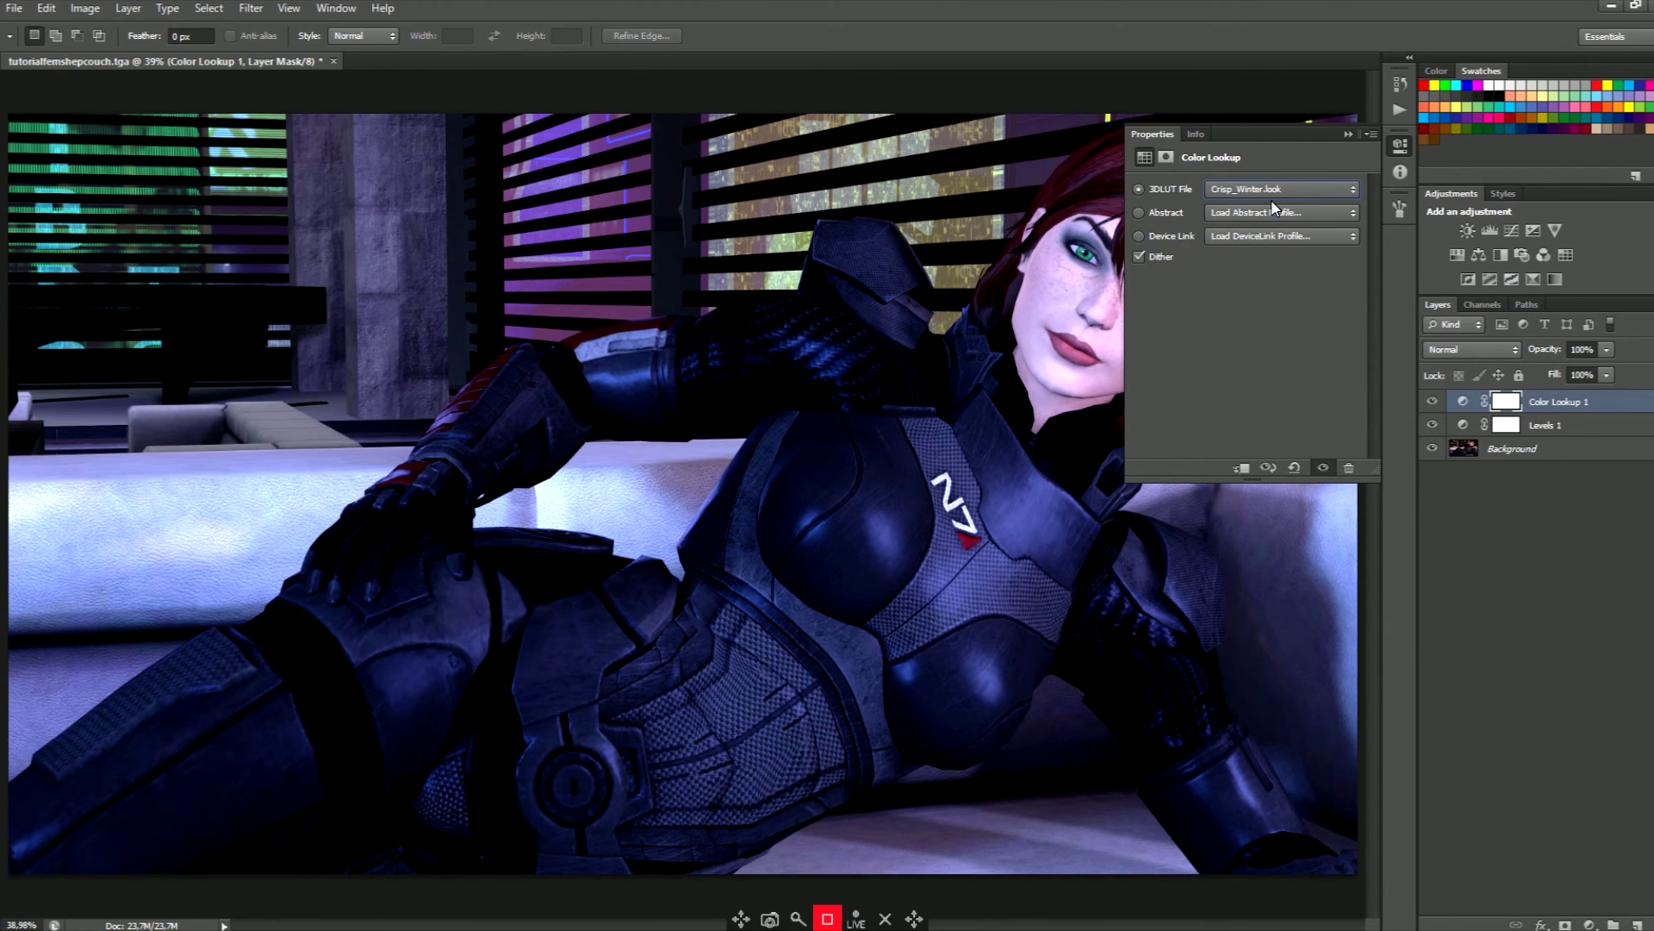
scroll(1273, 207, "down", 3)
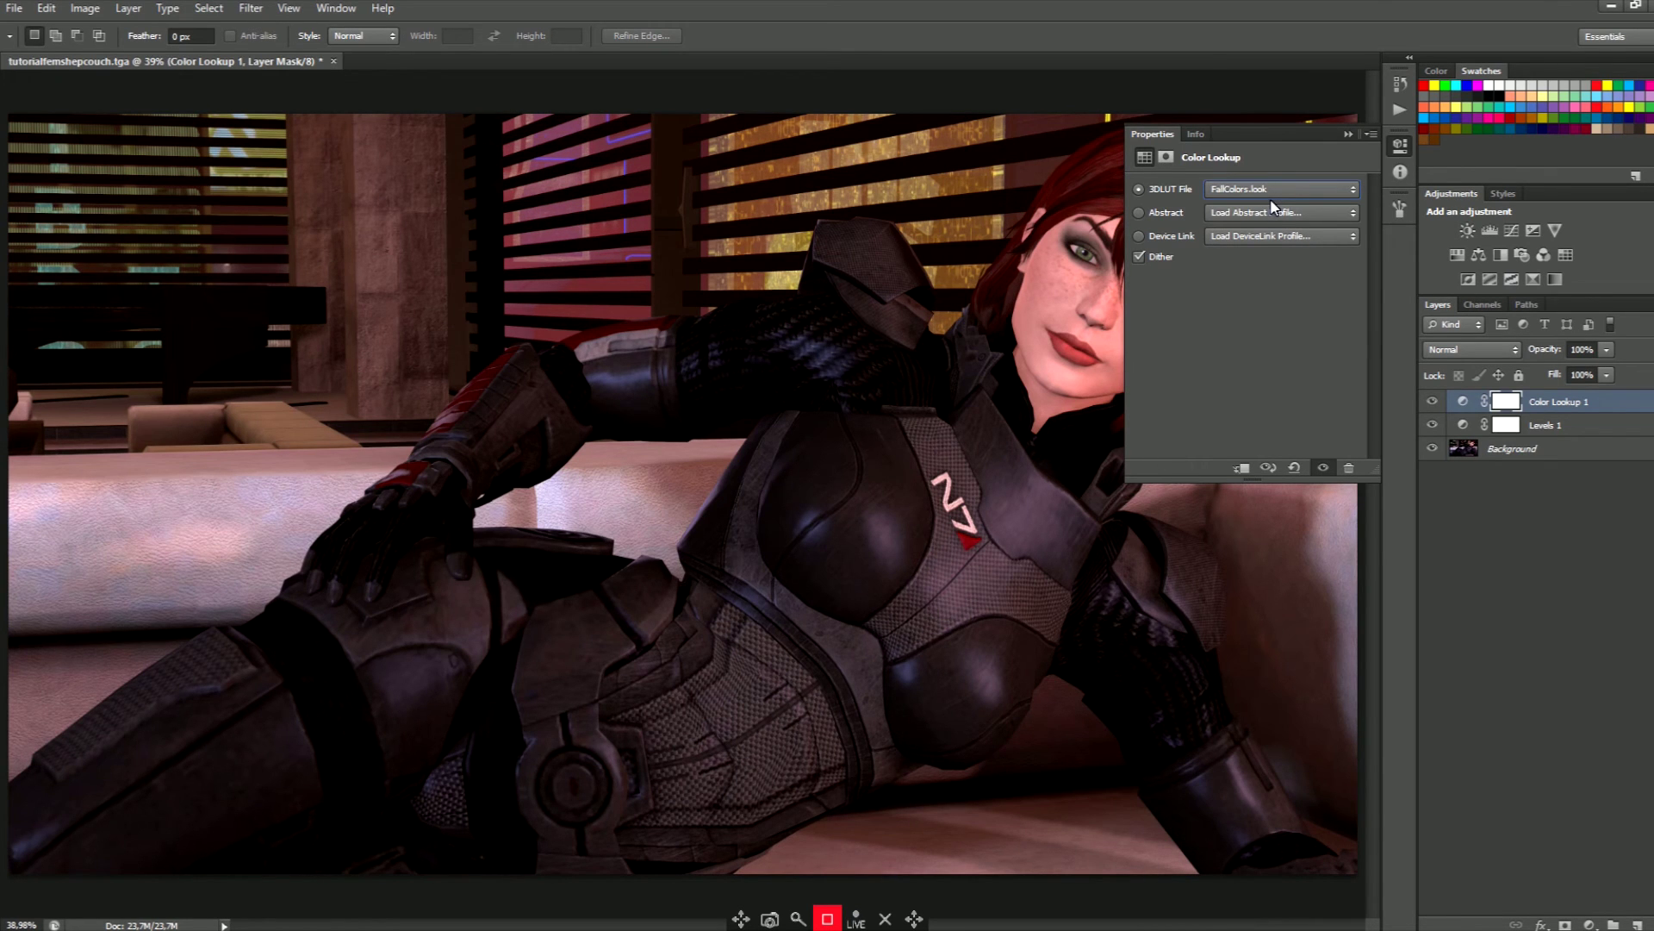
scroll(1273, 207, "up", 1)
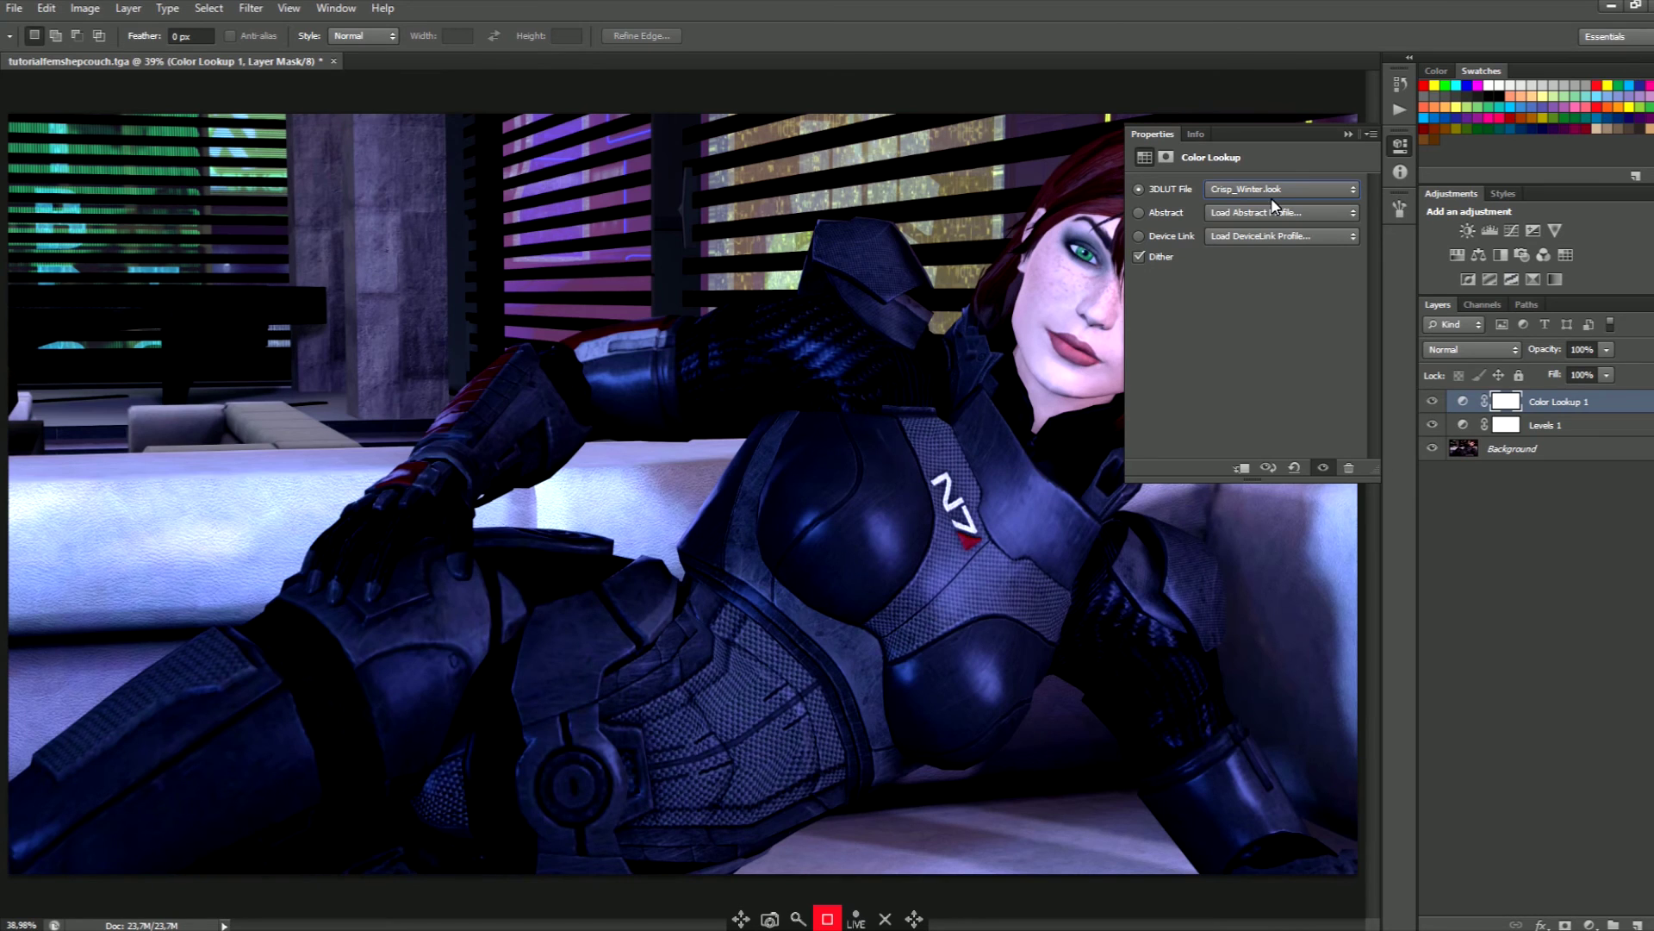
left_click(1400, 146)
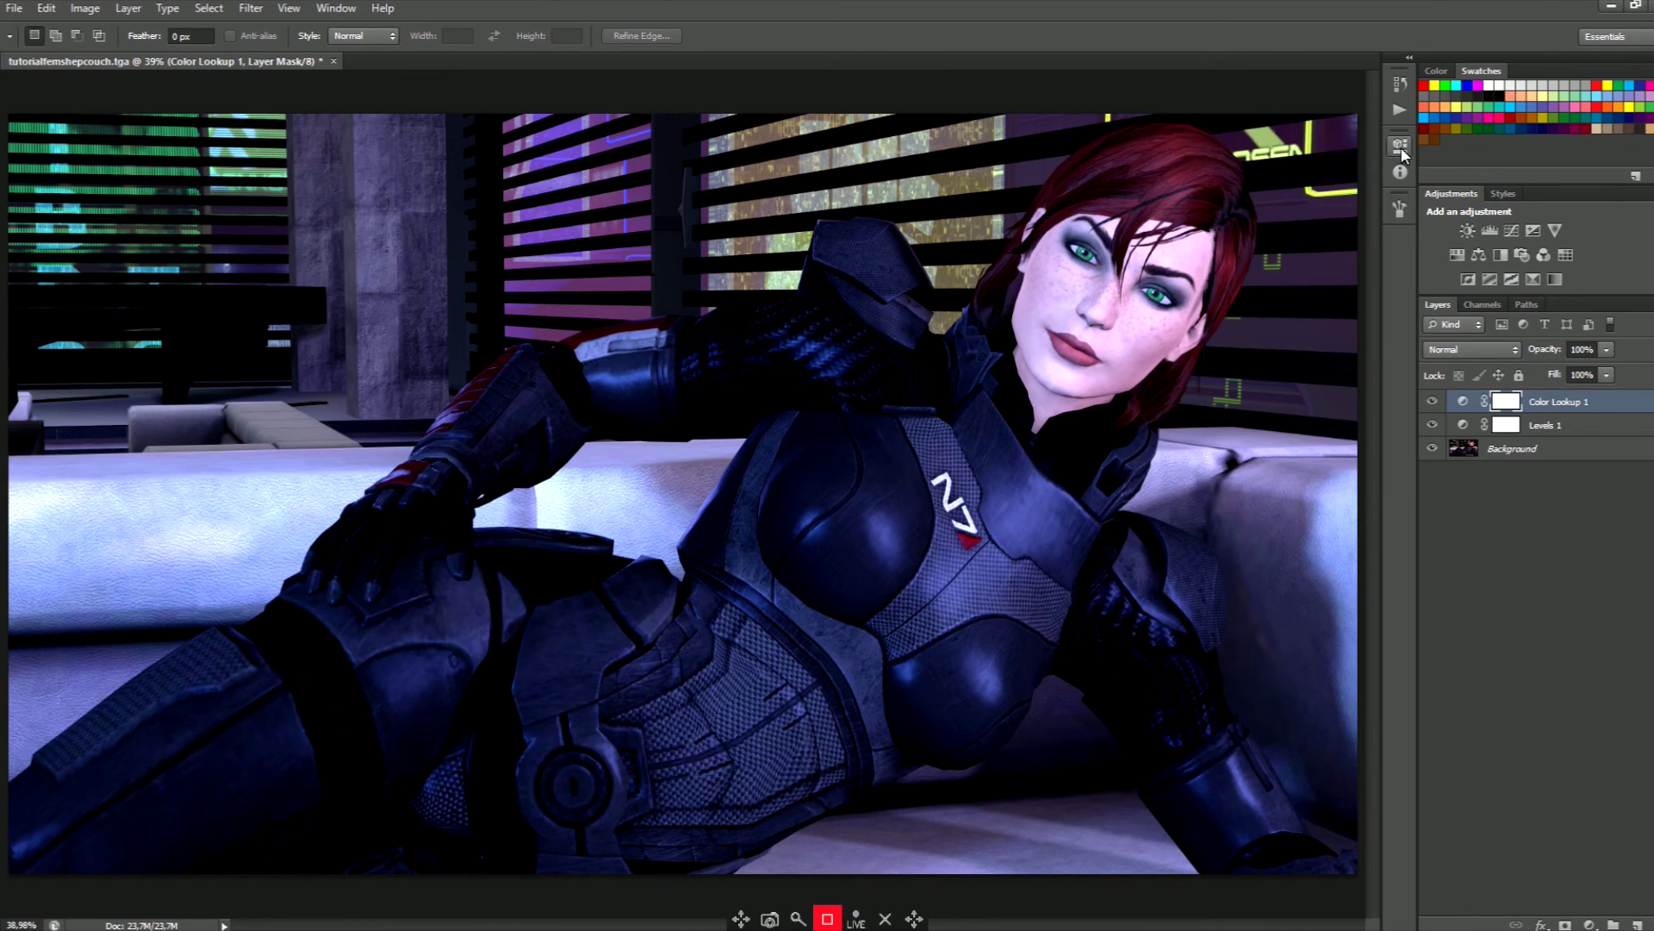
Flatten the image and add a Curves adjustment layer with its black point moved to input 15, output 0.
right_click(1583, 466)
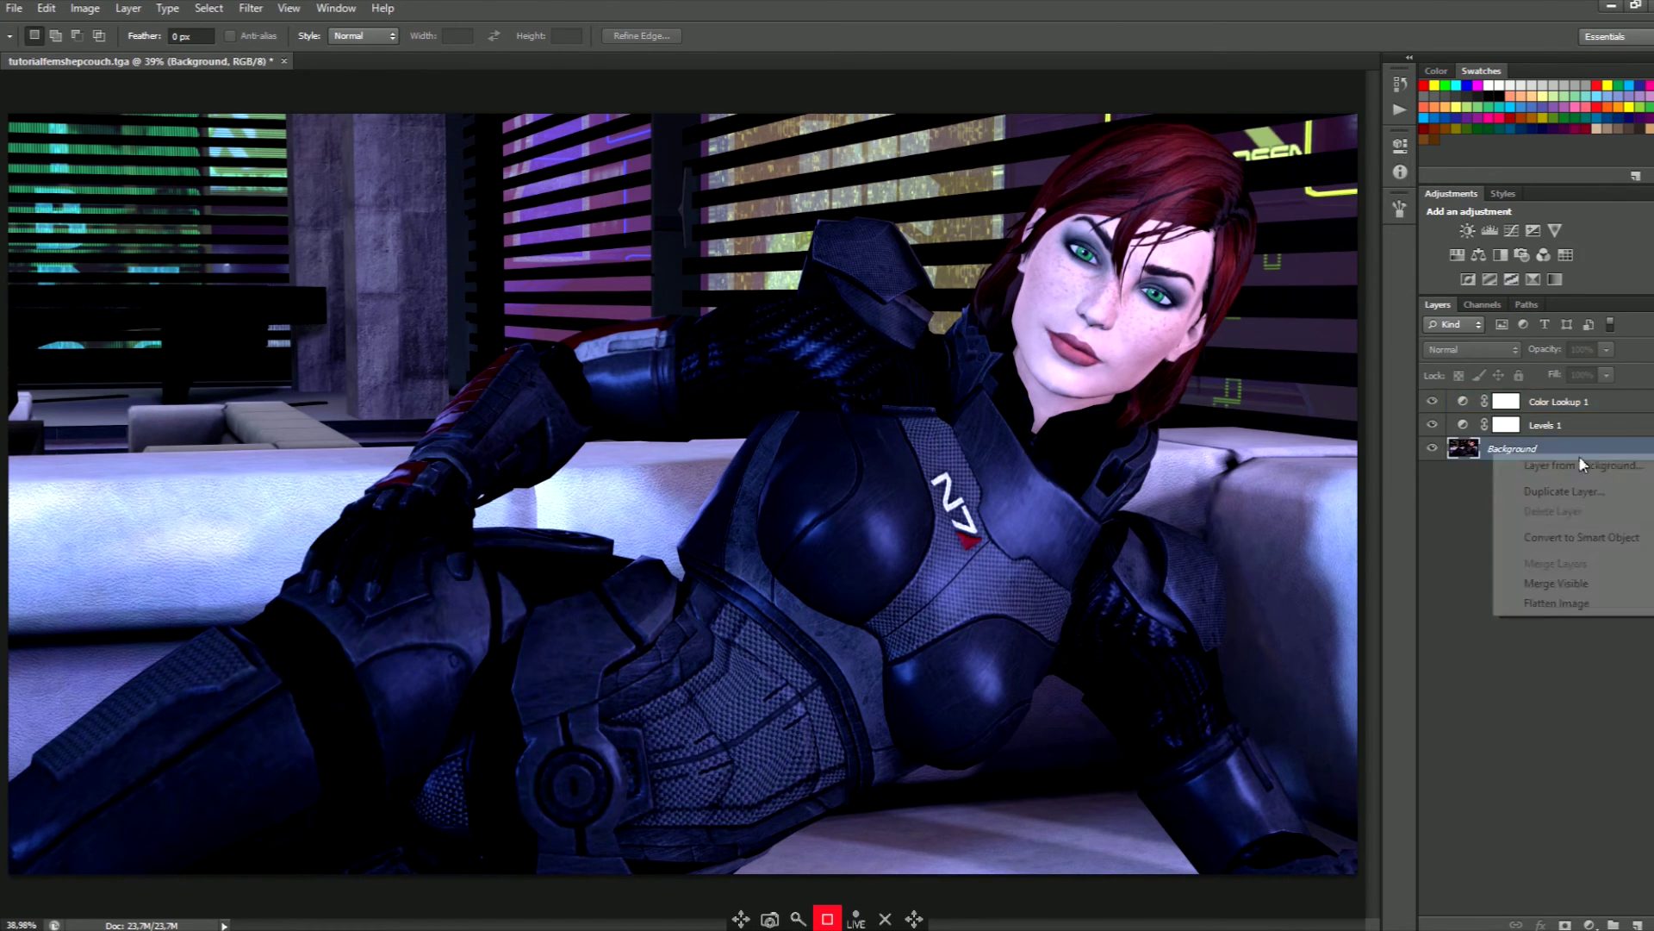
left_click(1584, 604)
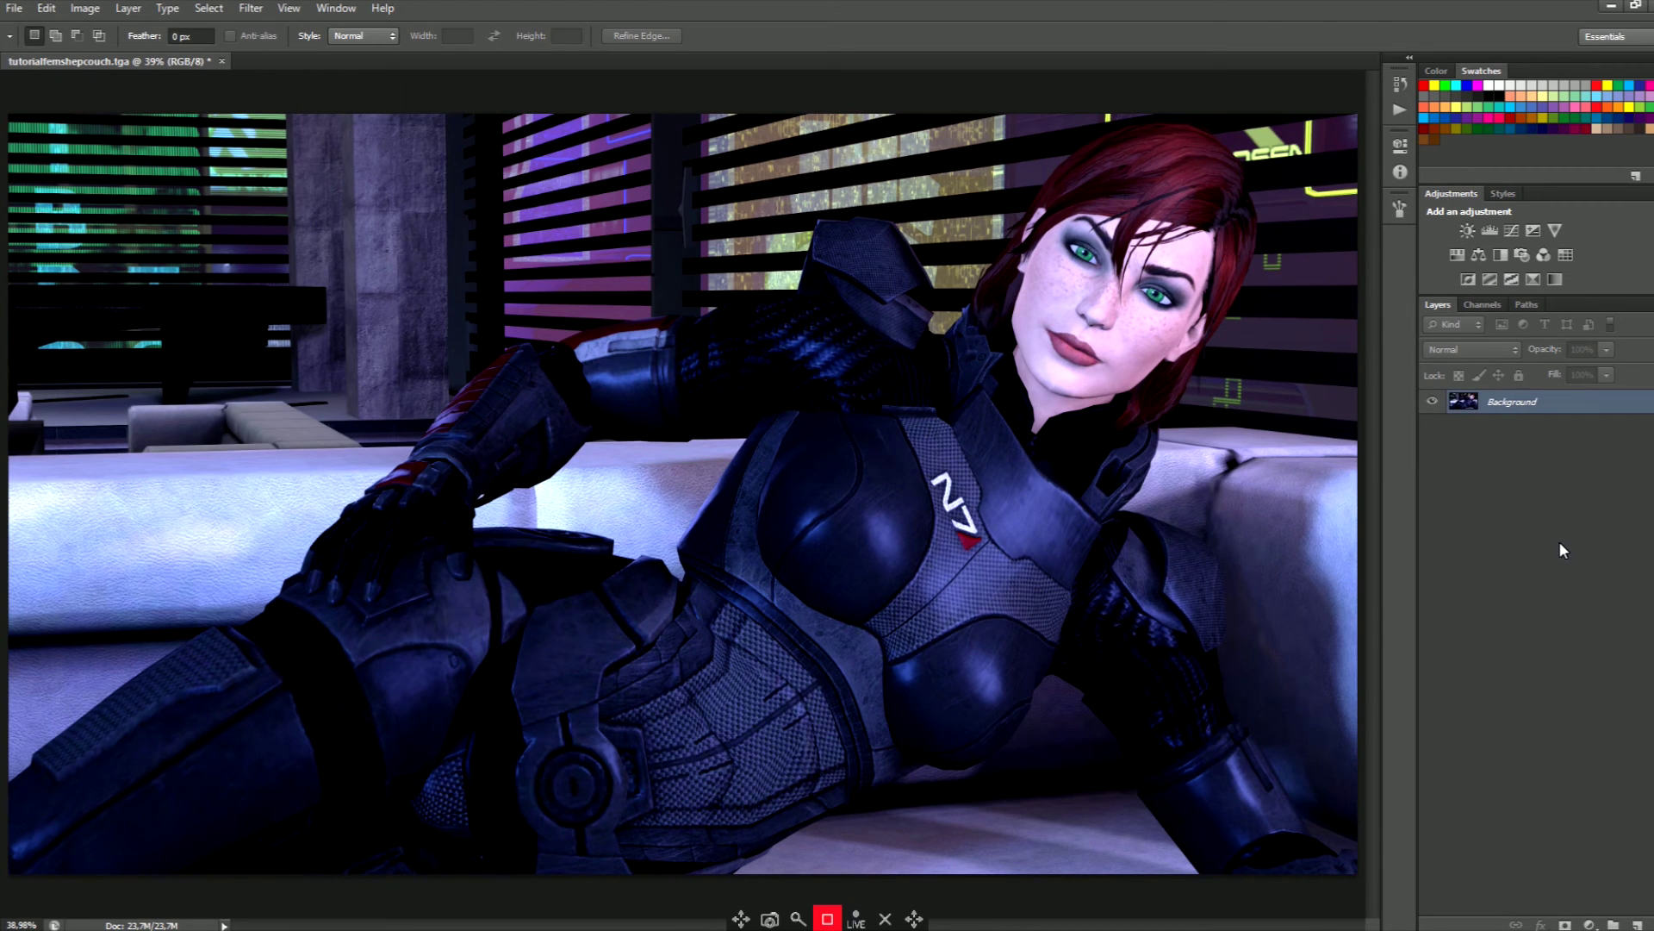
left_click(1512, 230)
left_click_drag(1176, 425, 1187, 428)
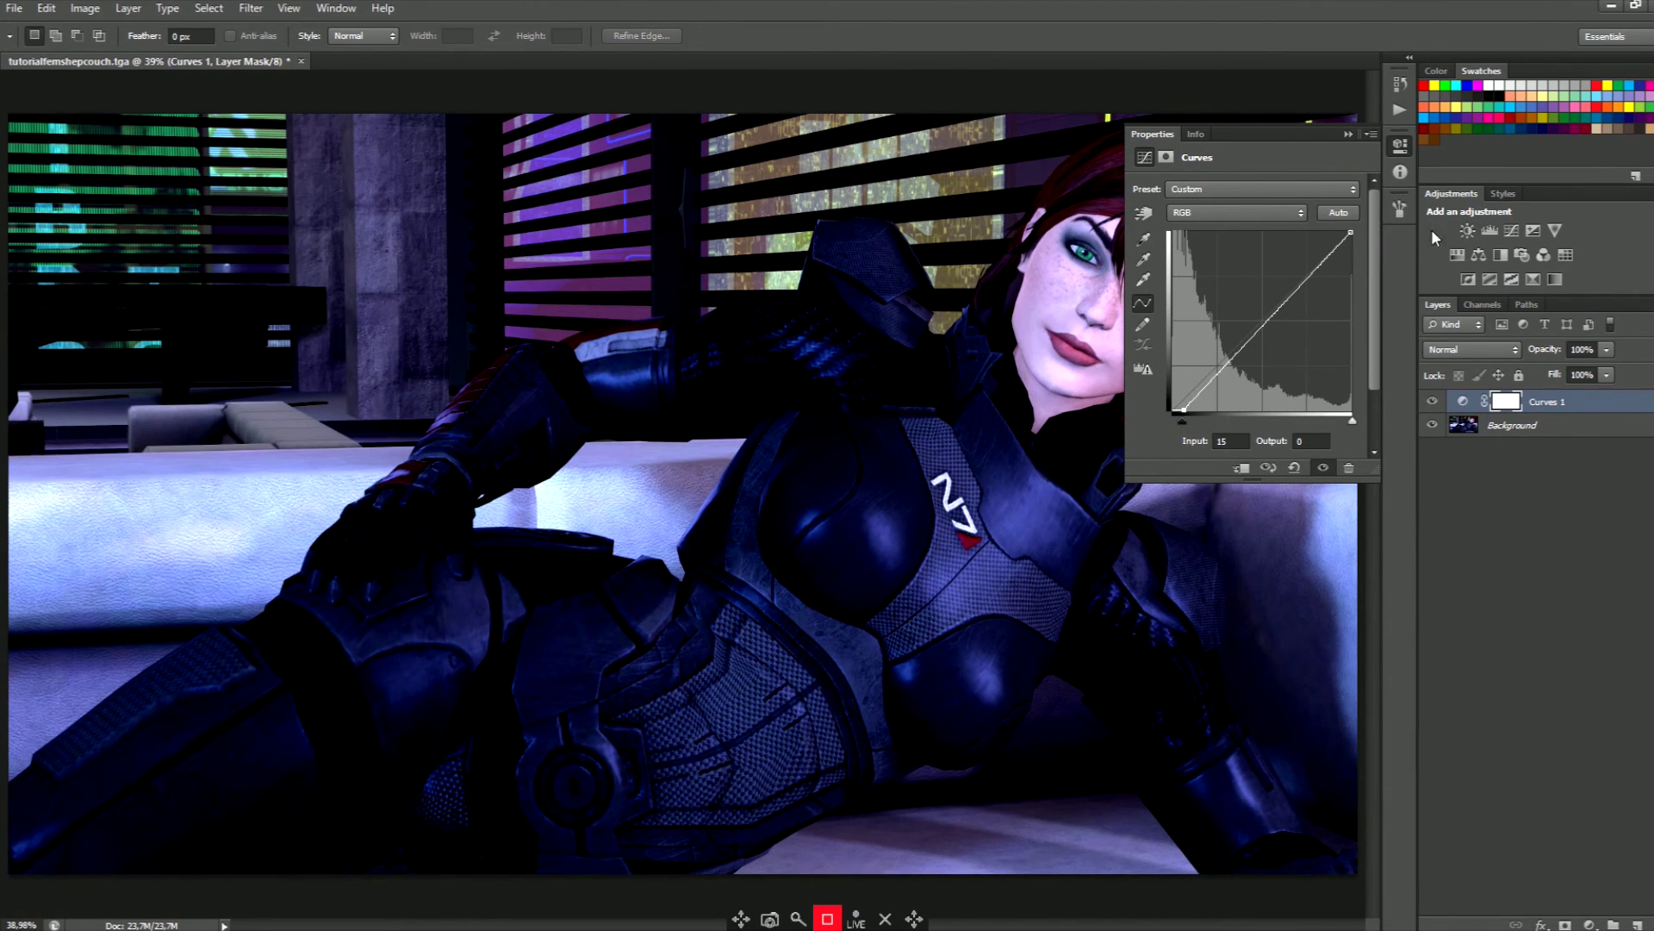
left_click(1402, 146)
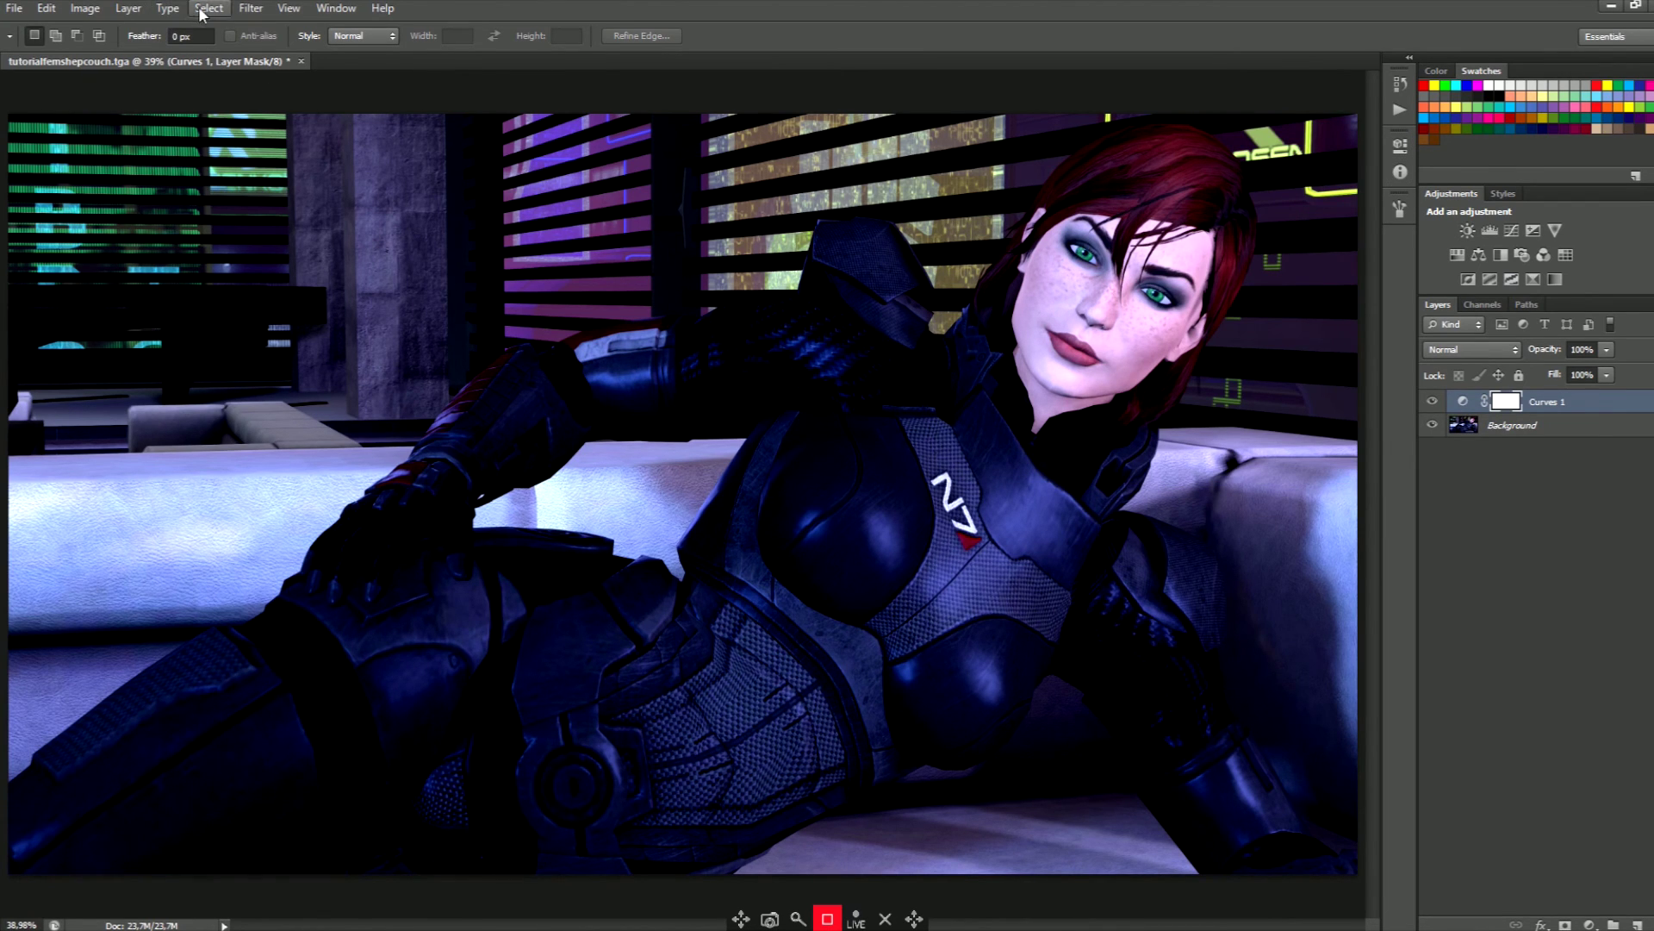
Flatten the Curves adjustment into the background layer.
left_click(81, 12)
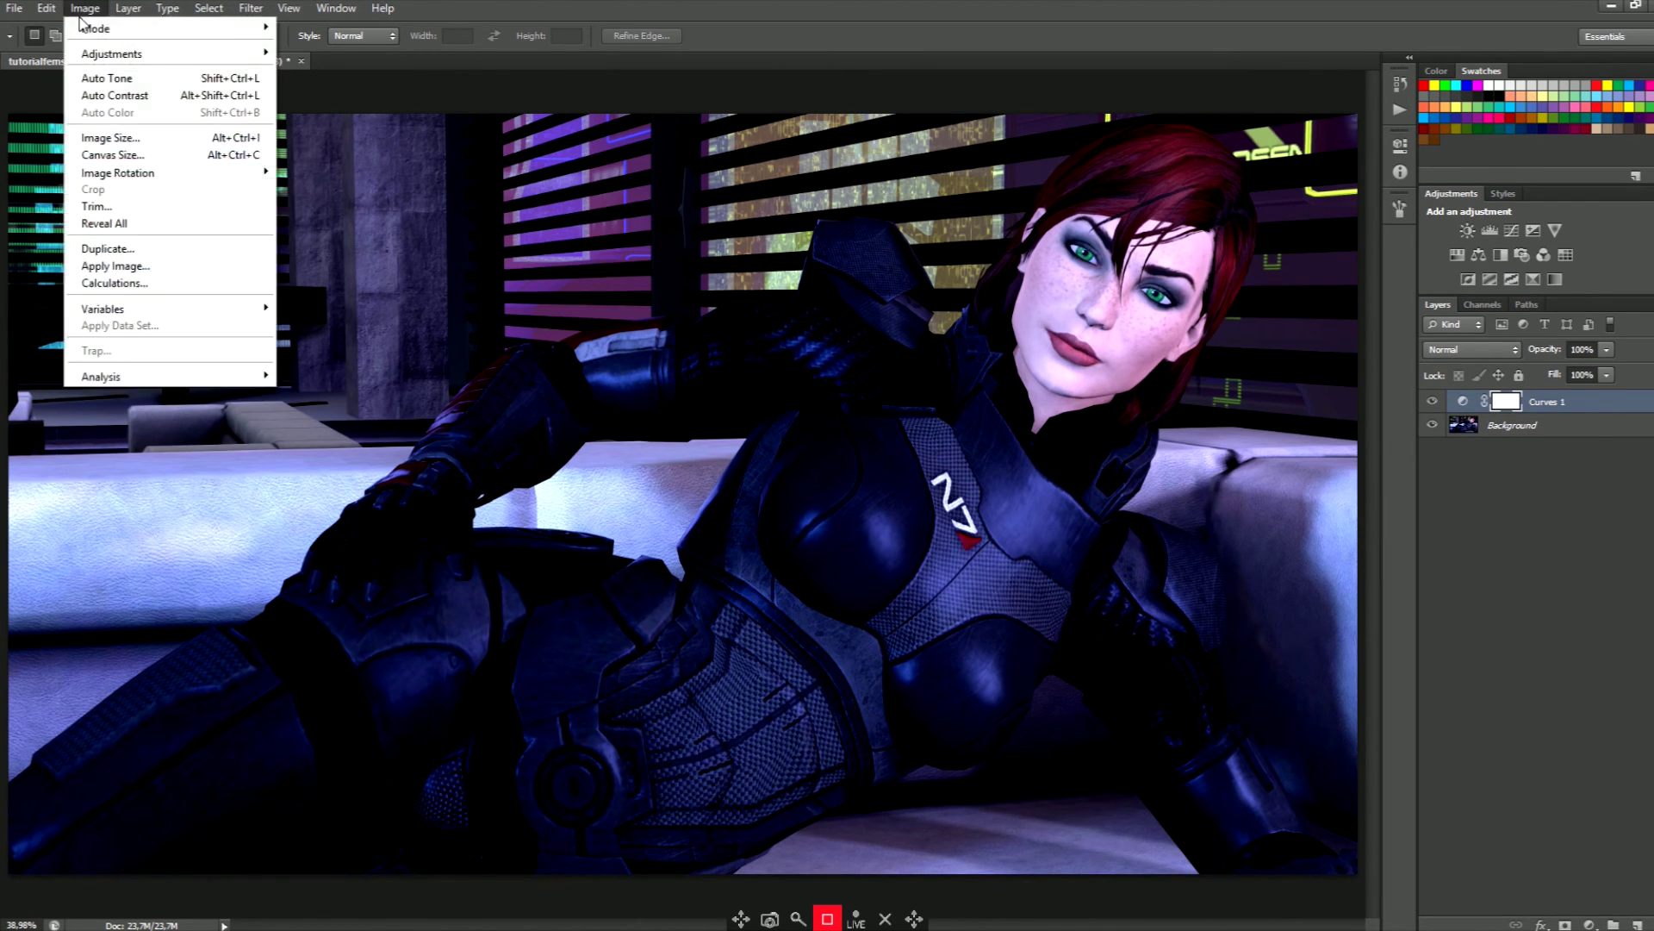
mouse_move(166, 65)
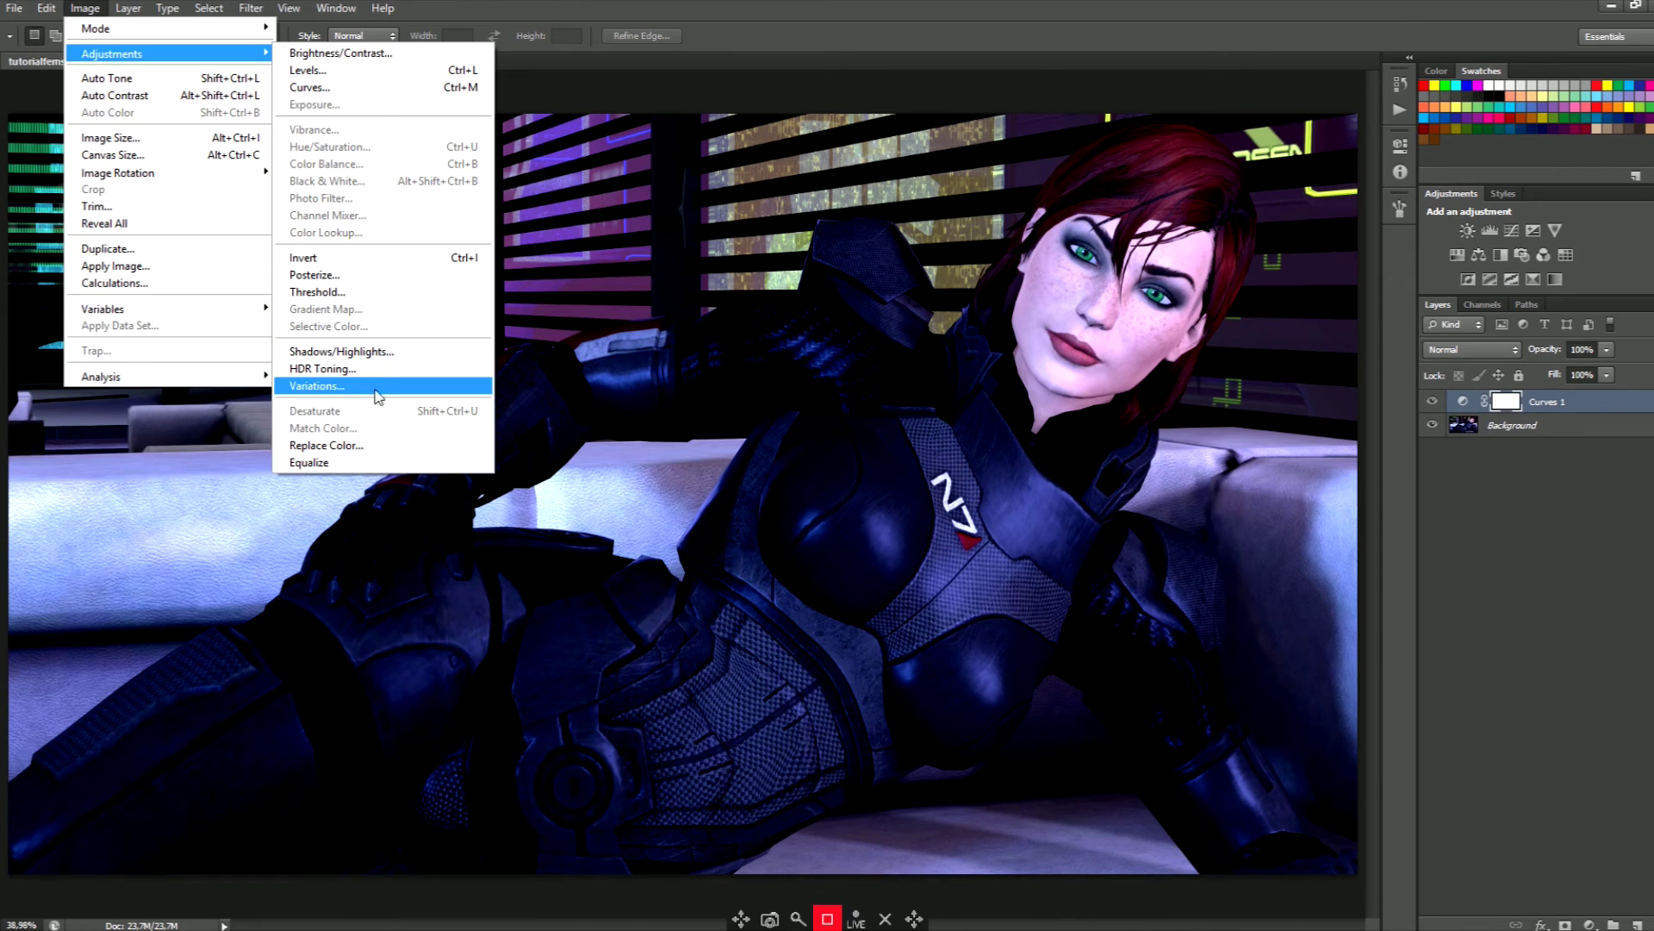
right_click(1534, 420)
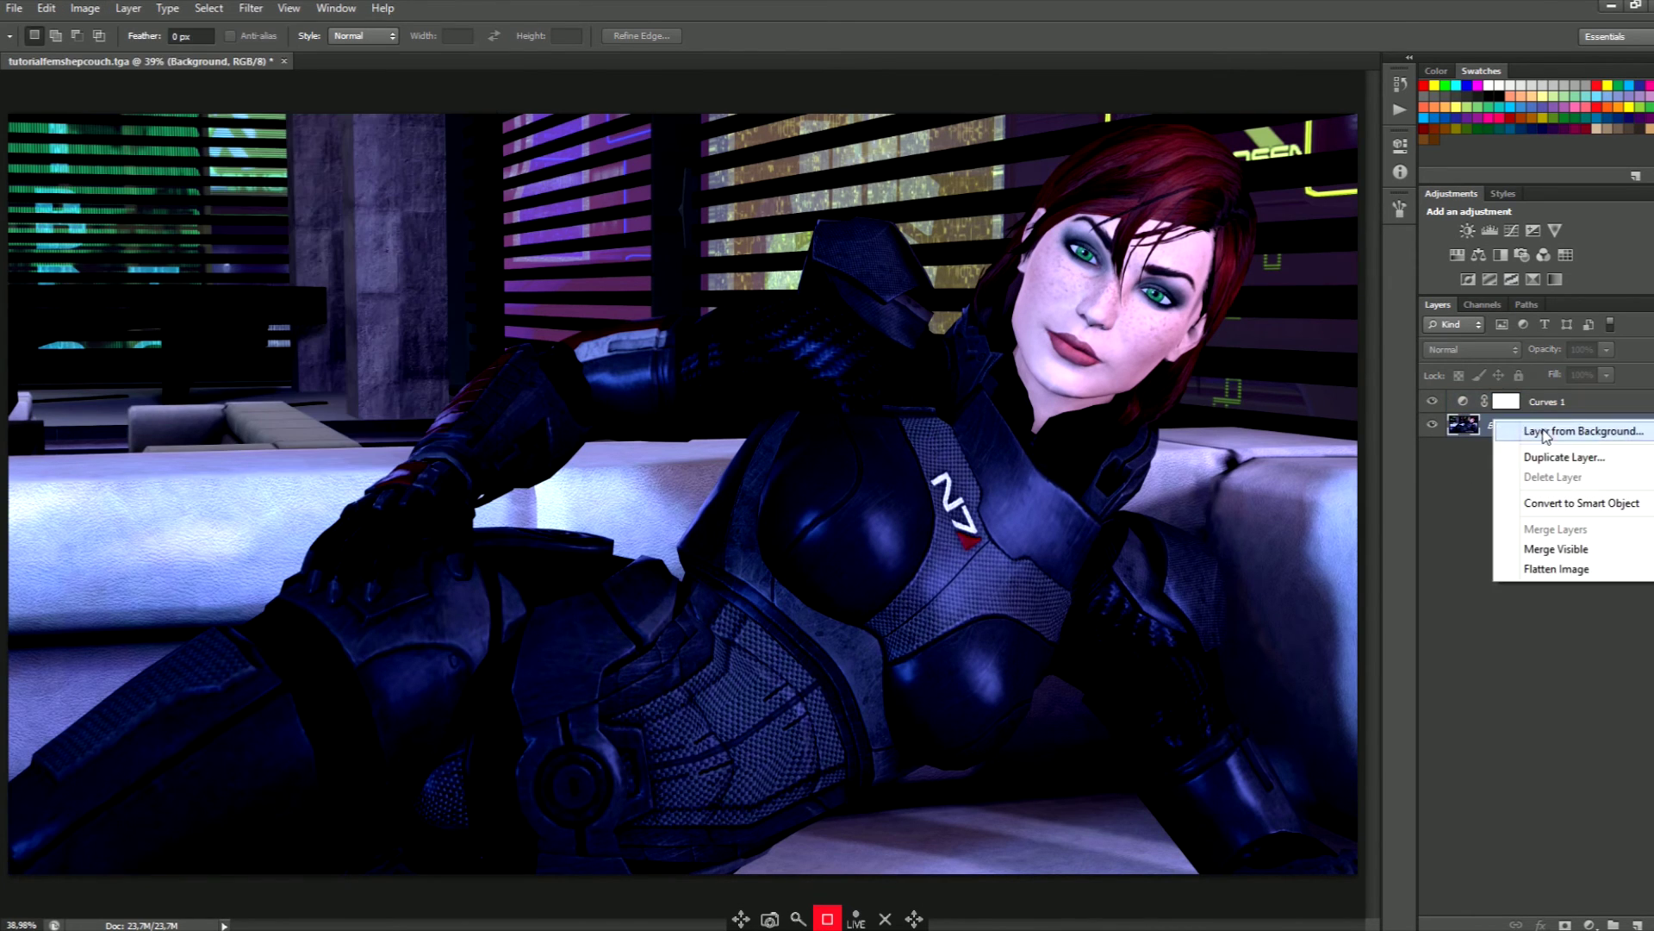
left_click(1544, 565)
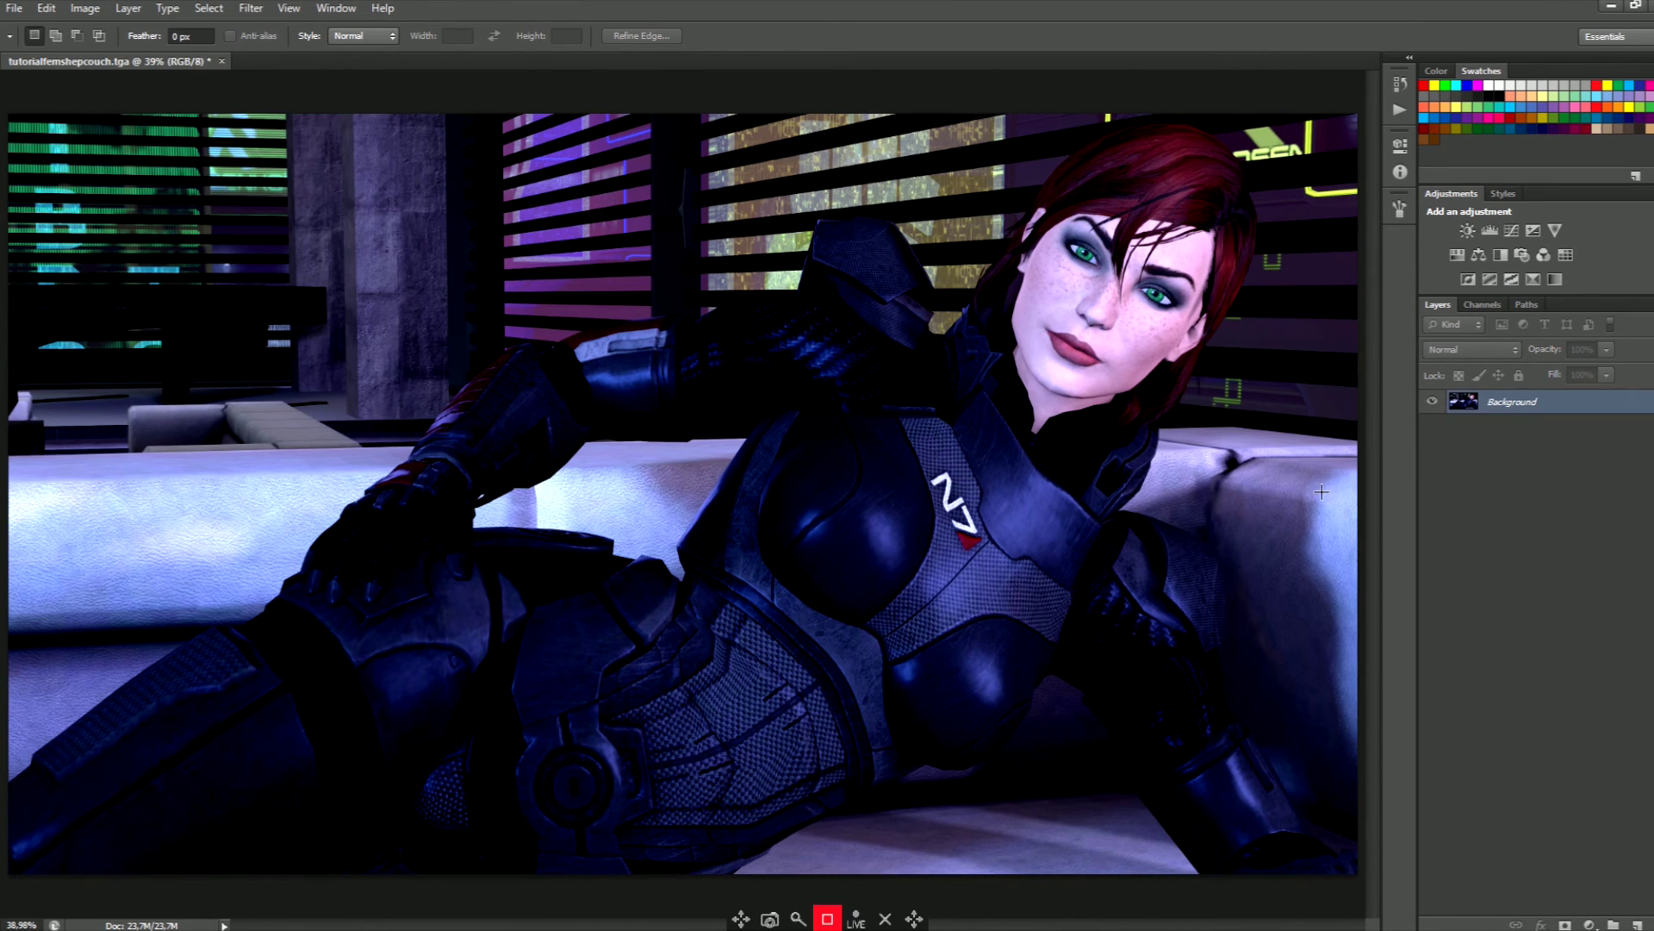
Apply a Vibrance adjustment of +19 directly to the flattened image, leaving out any saturation change.
left_click(85, 8)
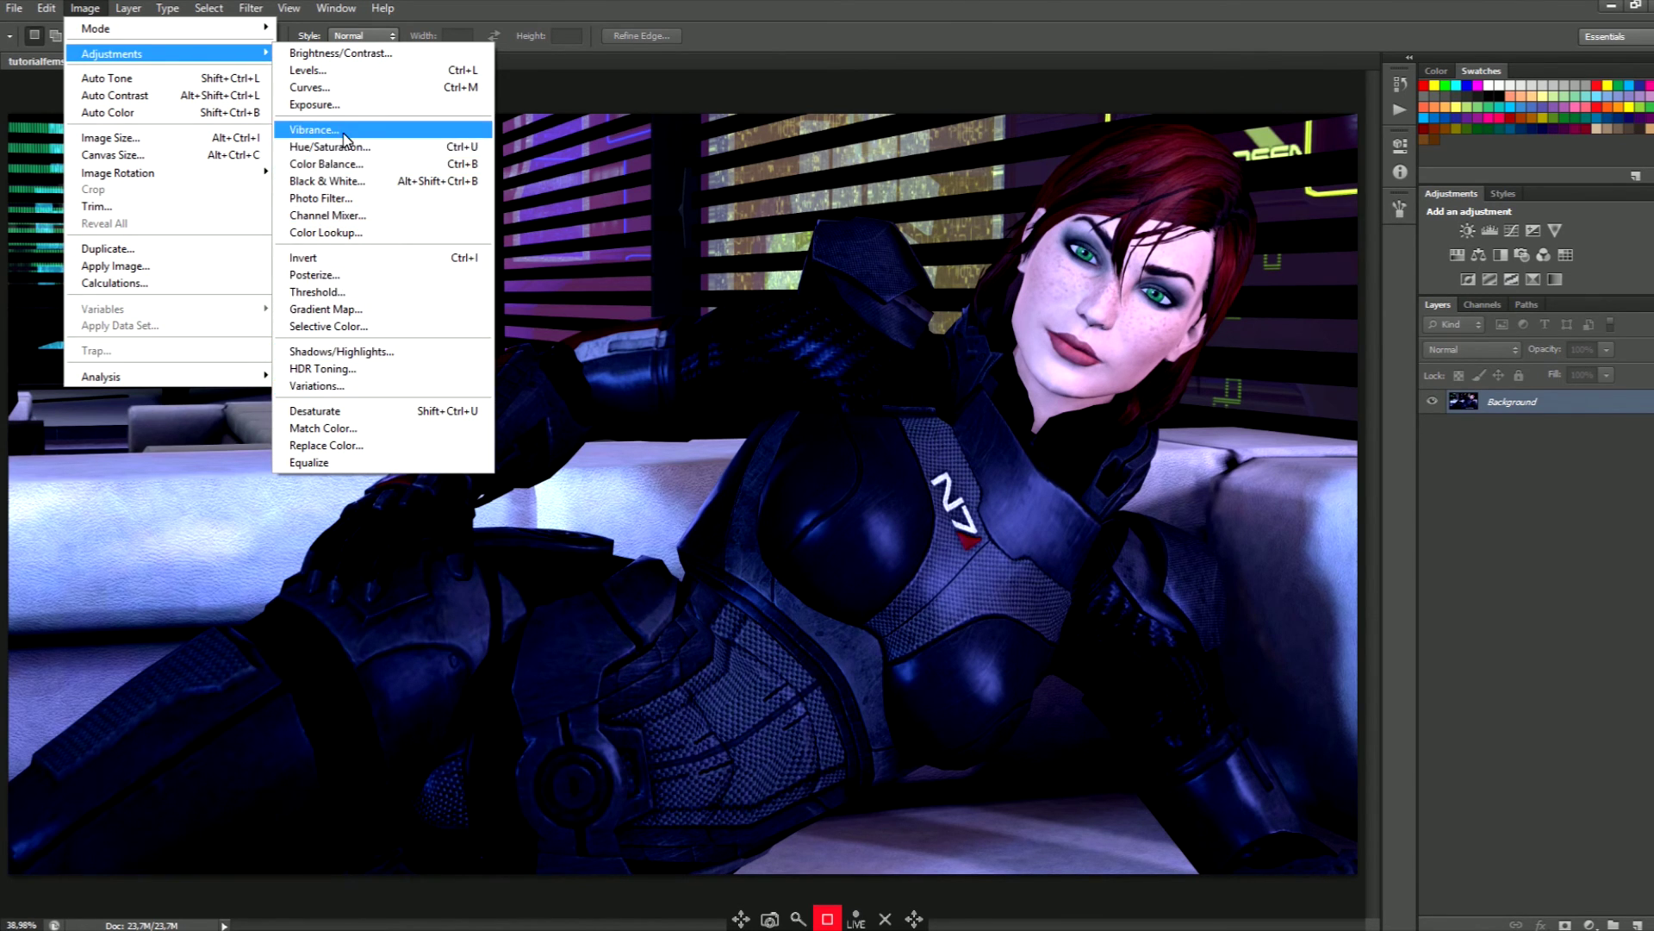
left_click(314, 129)
mouse_move(1118, 557)
left_mouse_down()
mouse_move(1239, 557)
mouse_move(1120, 562)
left_mouse_up()
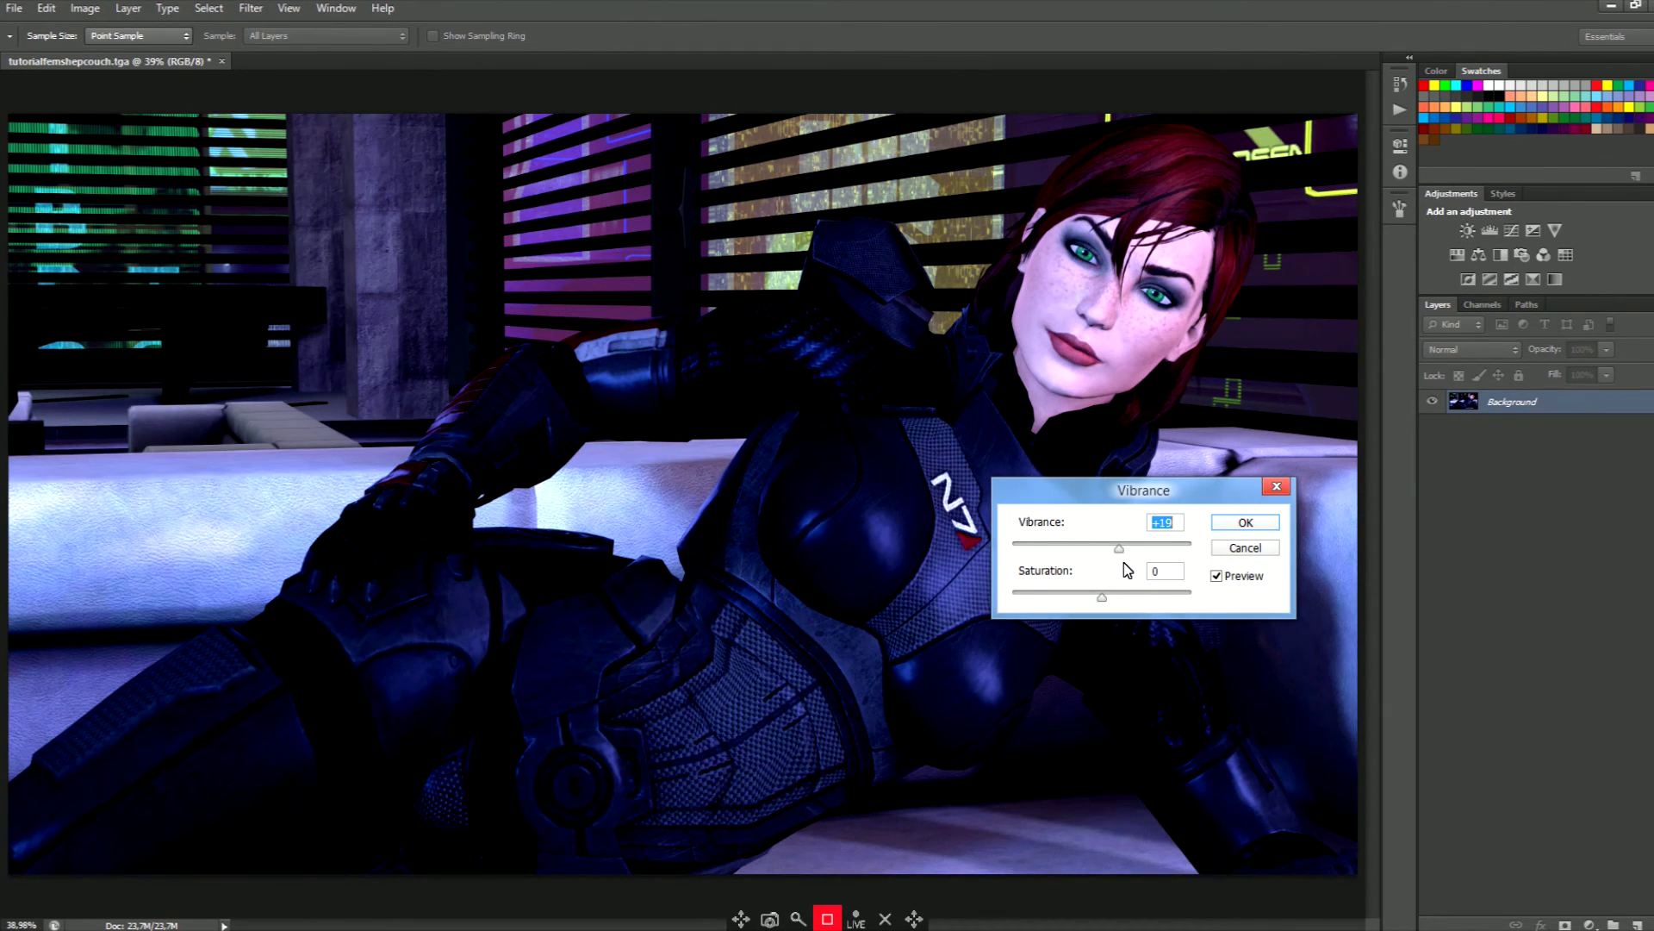
key("Down")
key("Down")
key("Down")
key("Down")
key("Down")
key("Down")
key("Down")
key("Down")
key("Down")
key("Down")
key("Up")
key("Up")
key("Up")
key("Up")
key("Up")
left_click(1247, 522)
key("m")
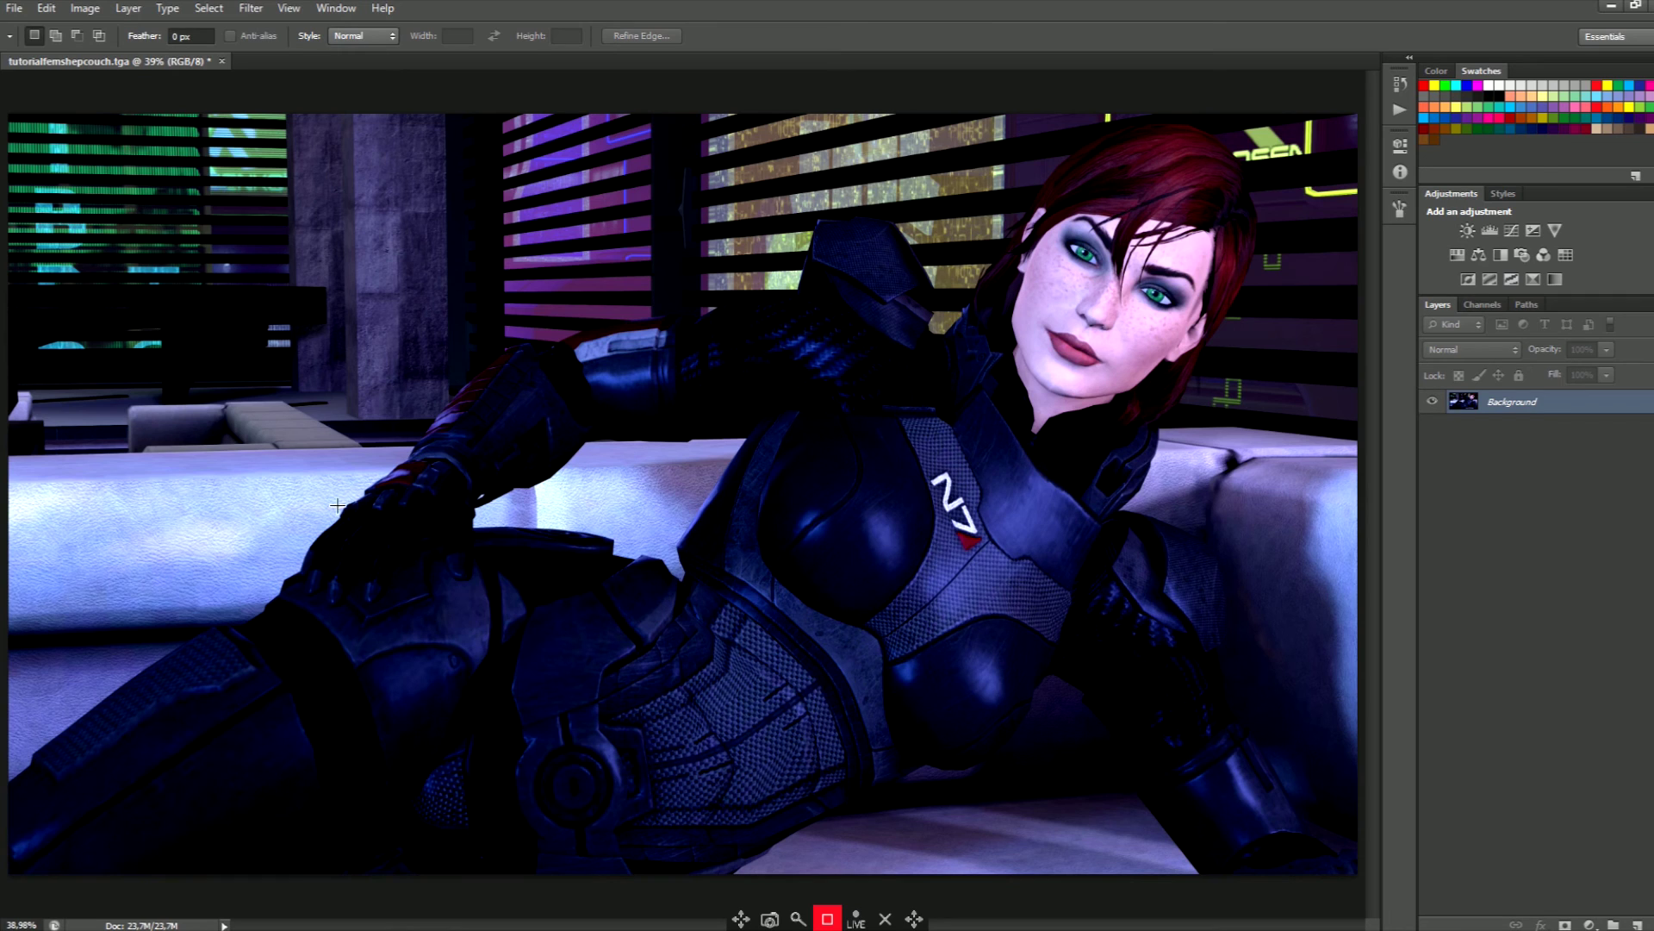
Duplicate the Background layer and apply a High Pass filter with a 2.0-pixel radius to the copy.
right_click(1521, 407)
left_click(1562, 441)
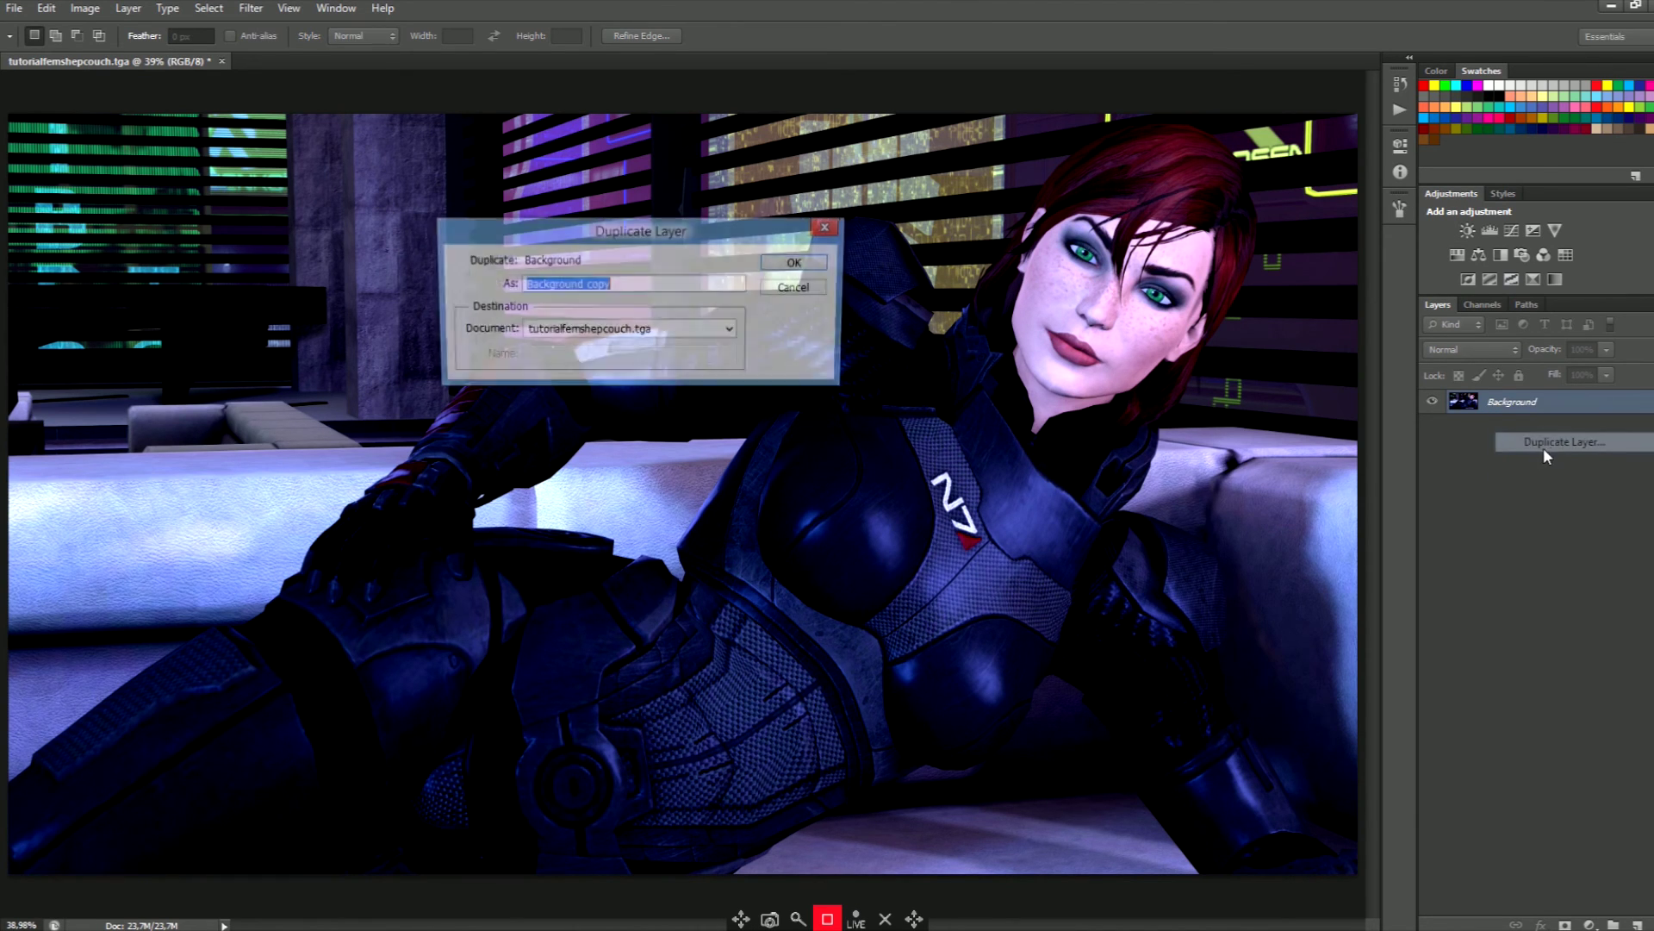
left_click(805, 263)
left_click(288, 8)
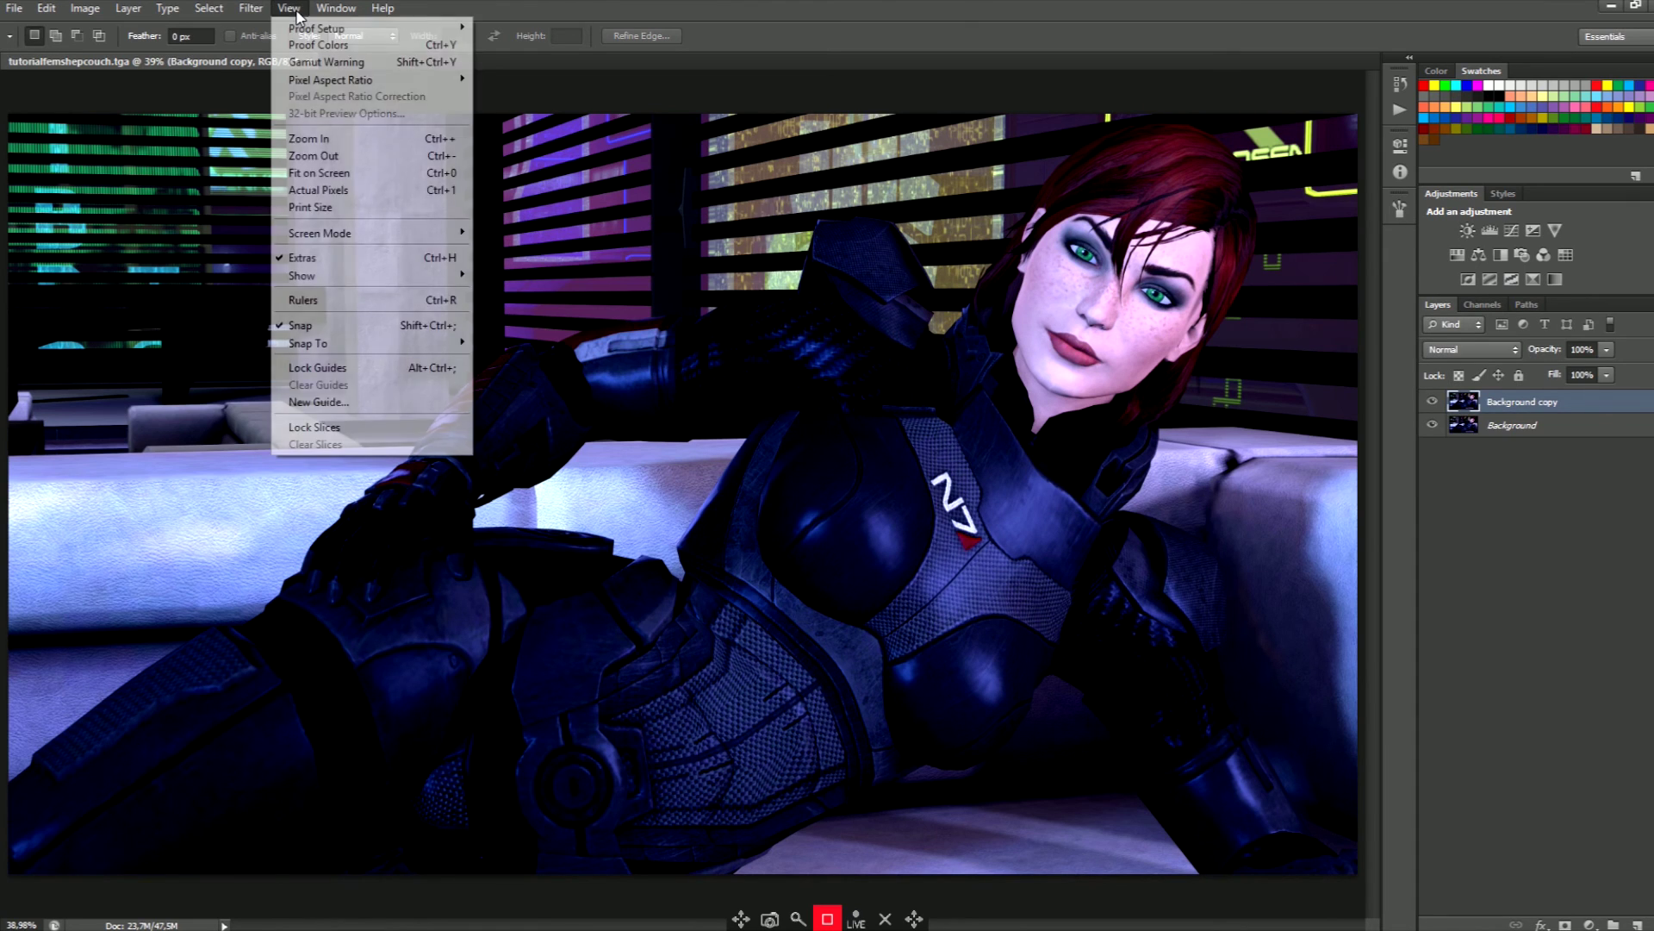
mouse_move(251, 18)
mouse_move(430, 328)
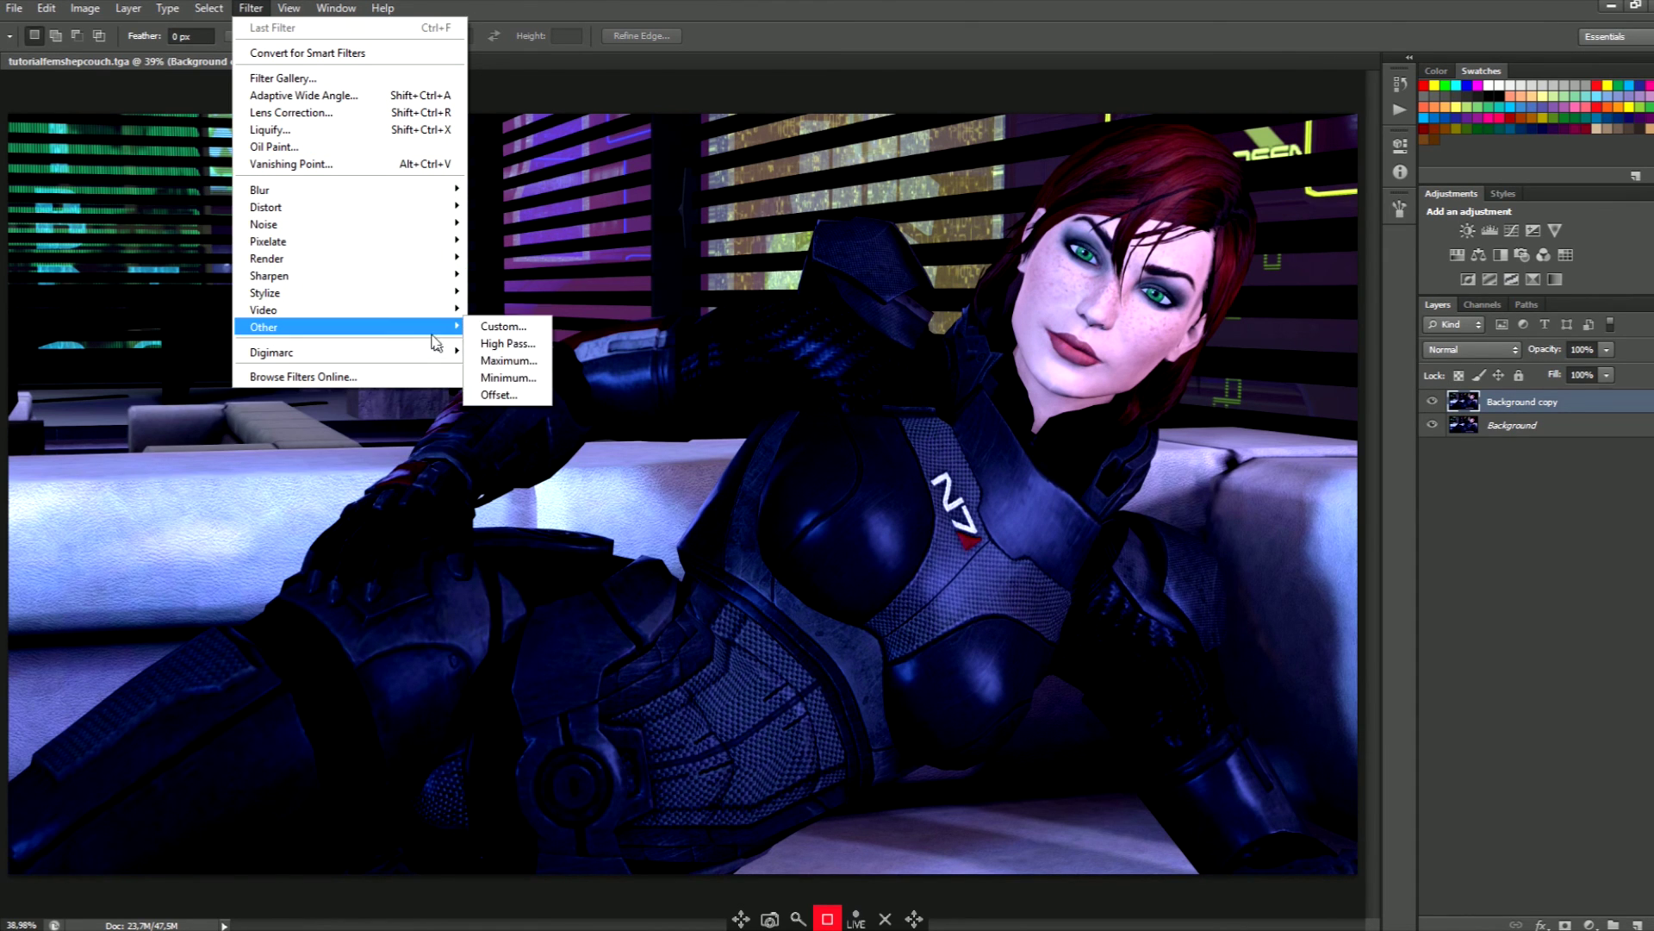
left_click(496, 343)
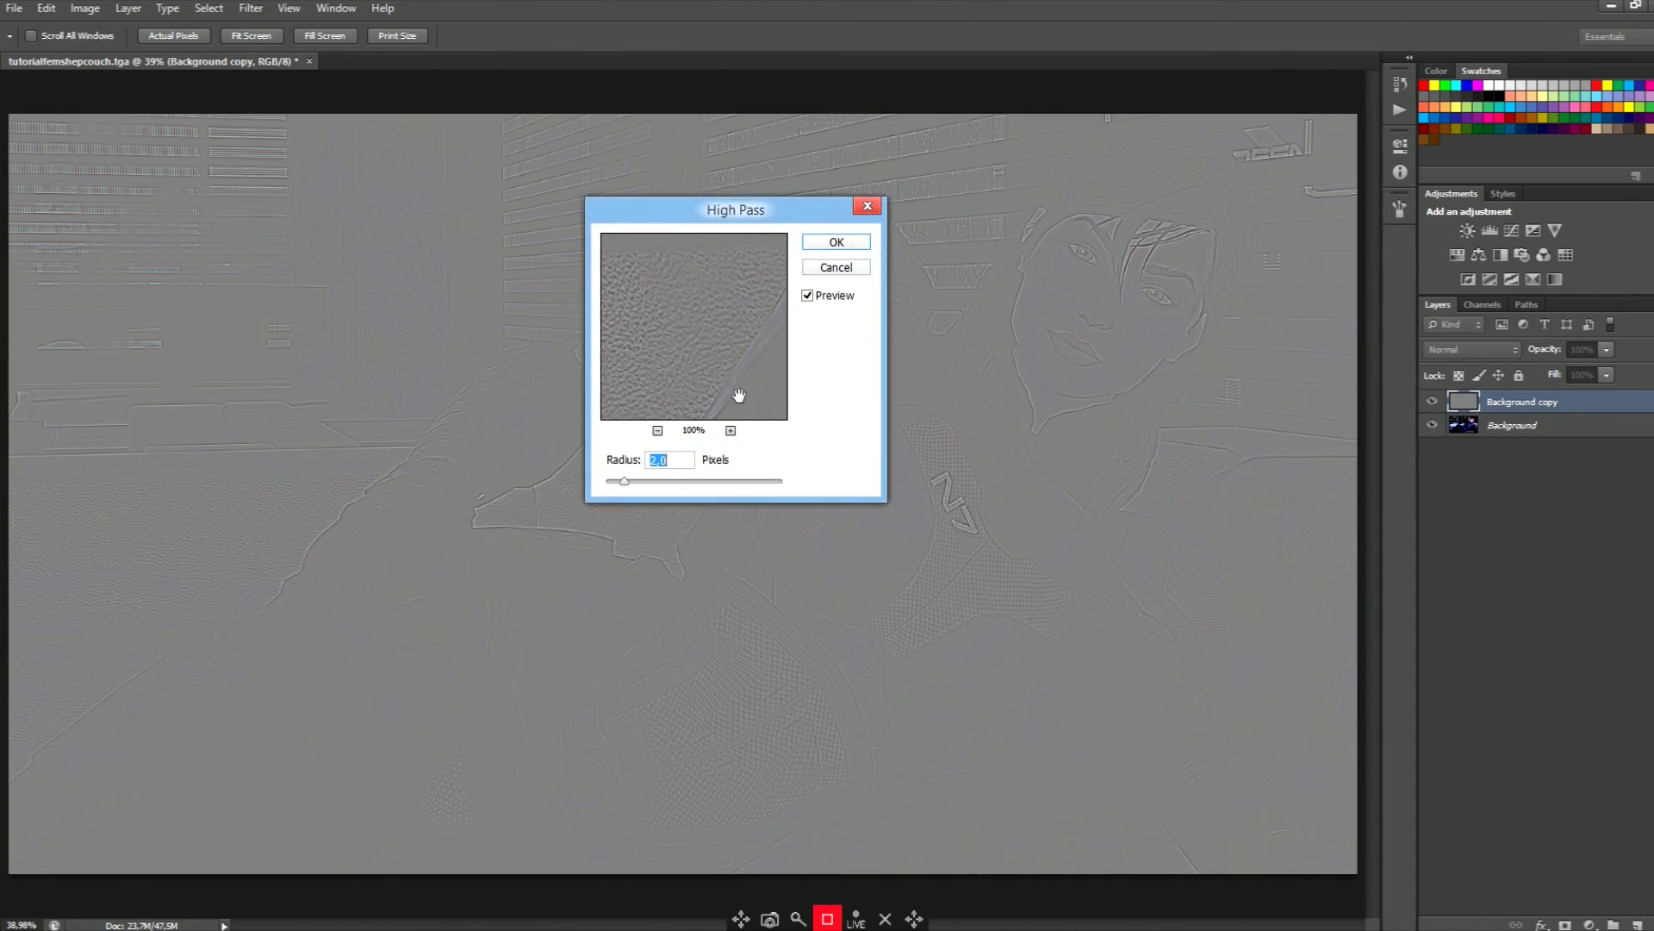
left_click(832, 246)
Set the high-pass layer's blend mode to Overlay and compare the image with that layer hidden and shown.
left_click(1473, 349)
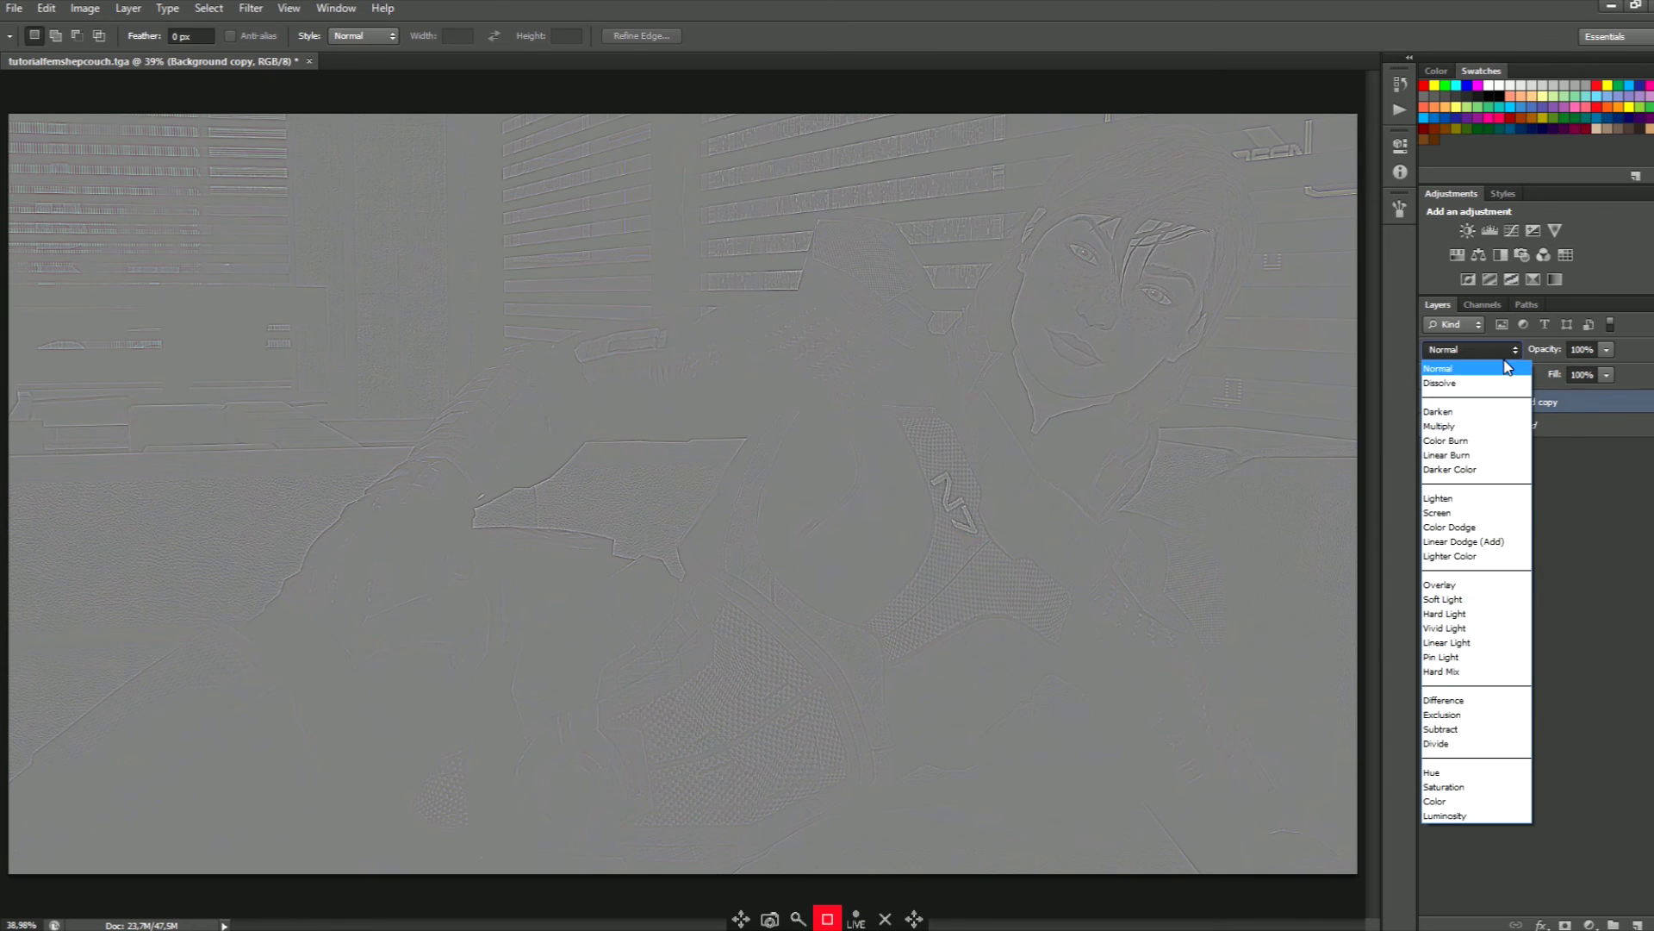
left_click(1486, 586)
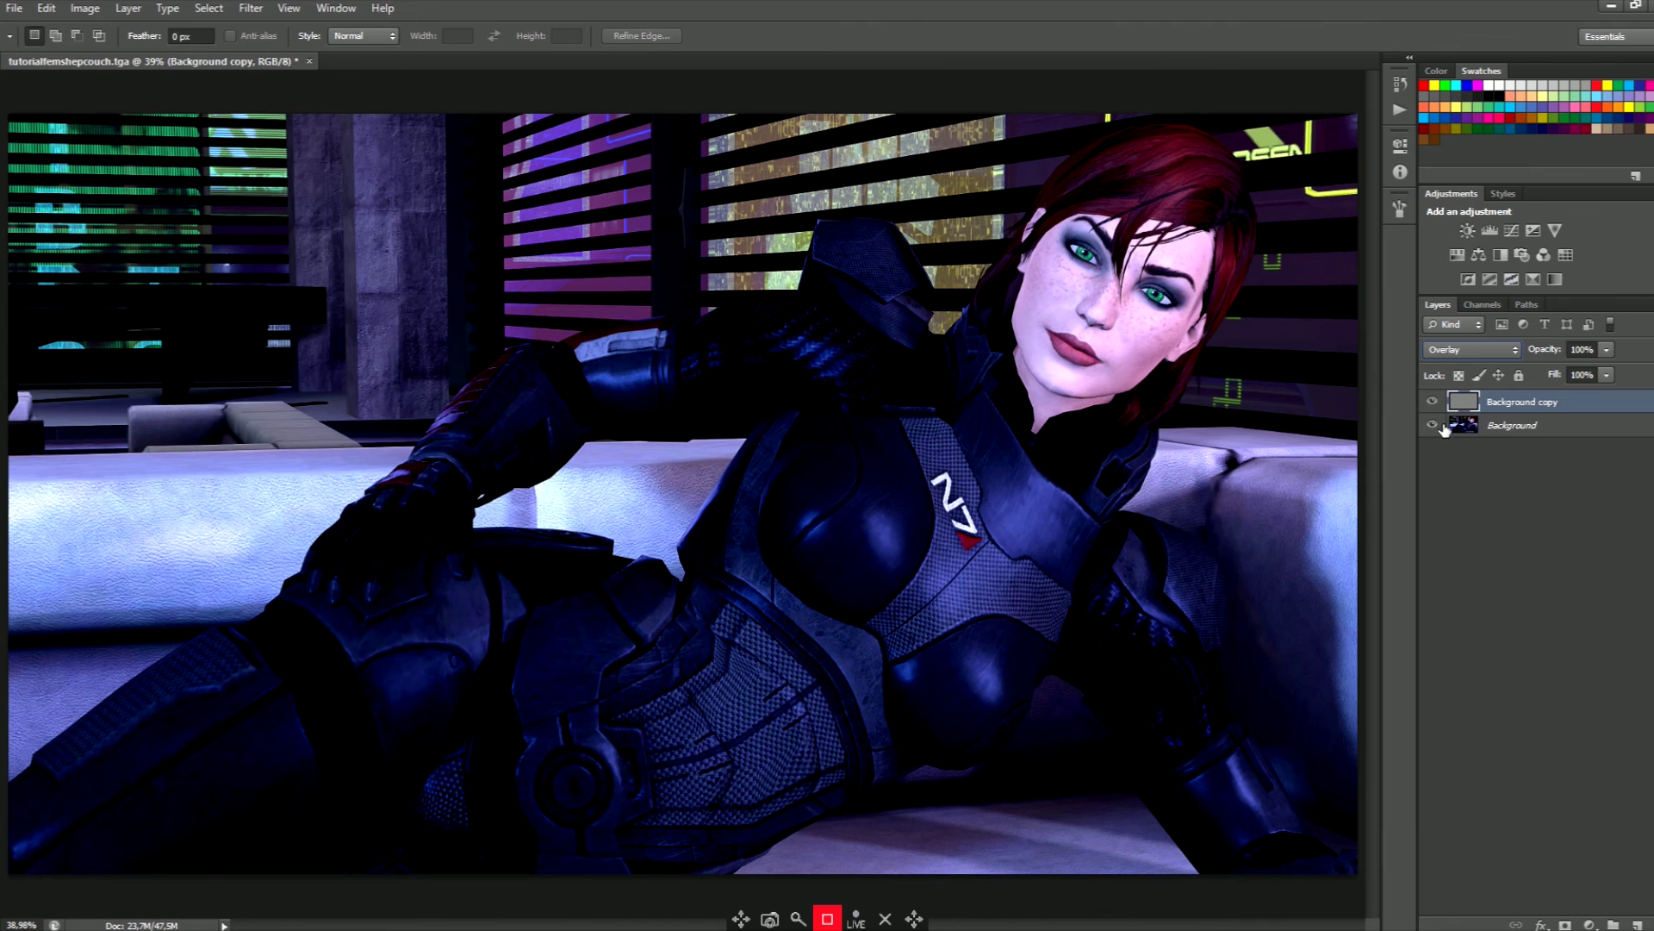
left_click(1433, 401)
left_click(1433, 402)
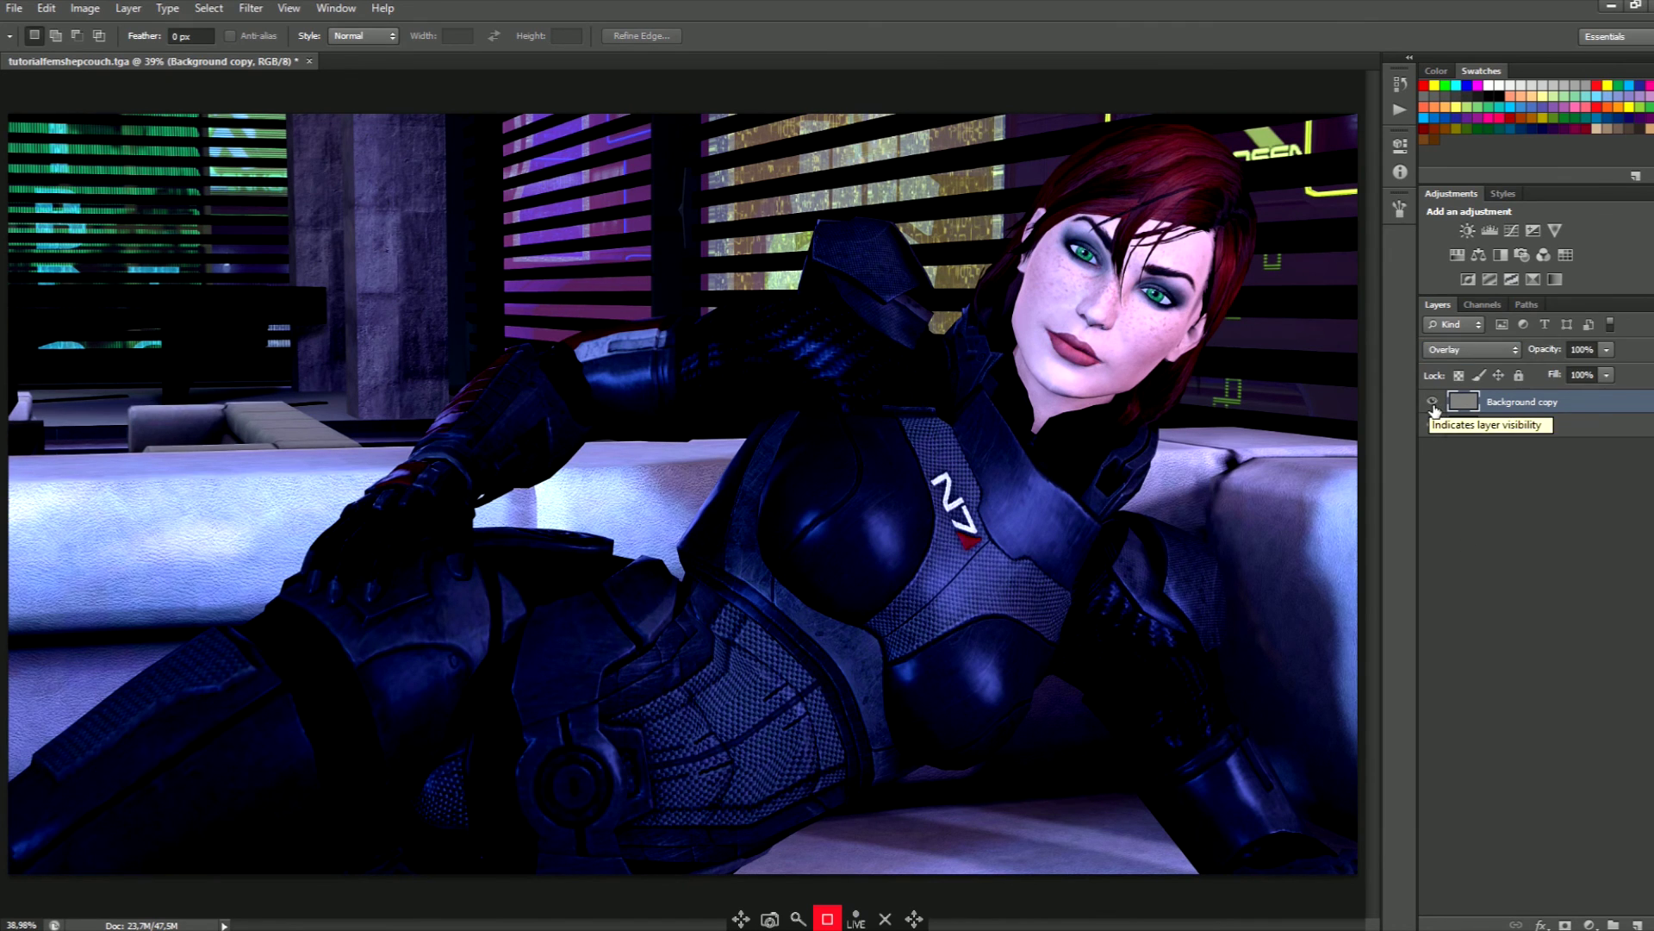
left_click(1433, 402)
left_click(1433, 401)
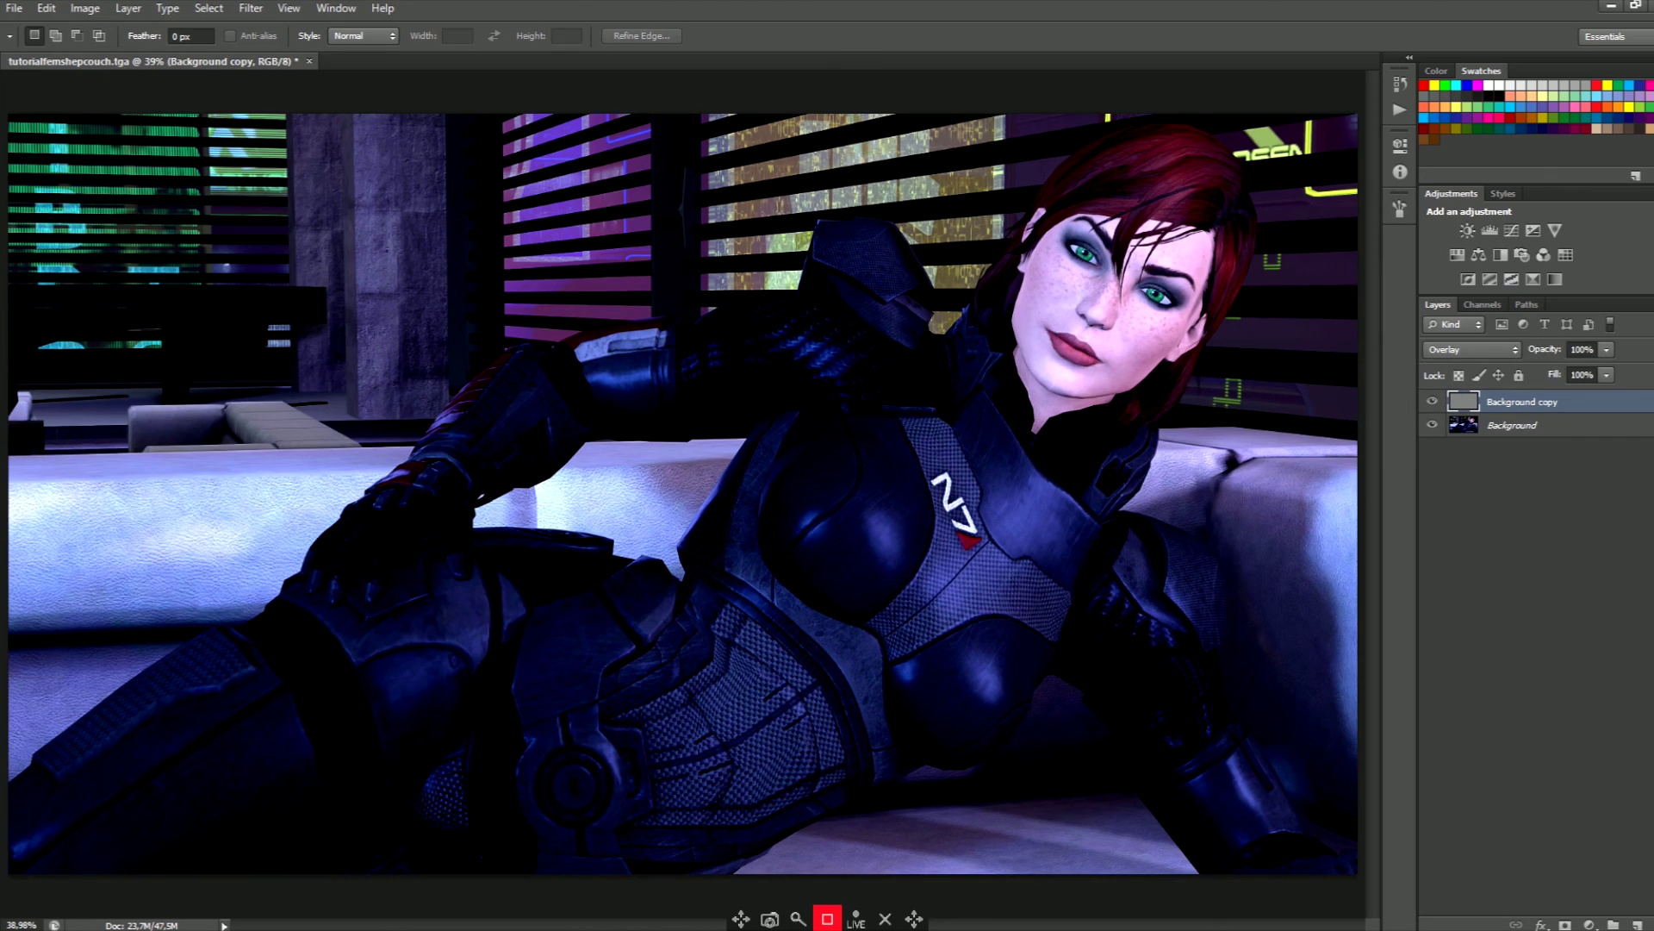
Examine the face and shoulder armour at 100% zoom with the Overlay layer hidden and shown to judge the sharpening.
key("z")
left_click(980, 336)
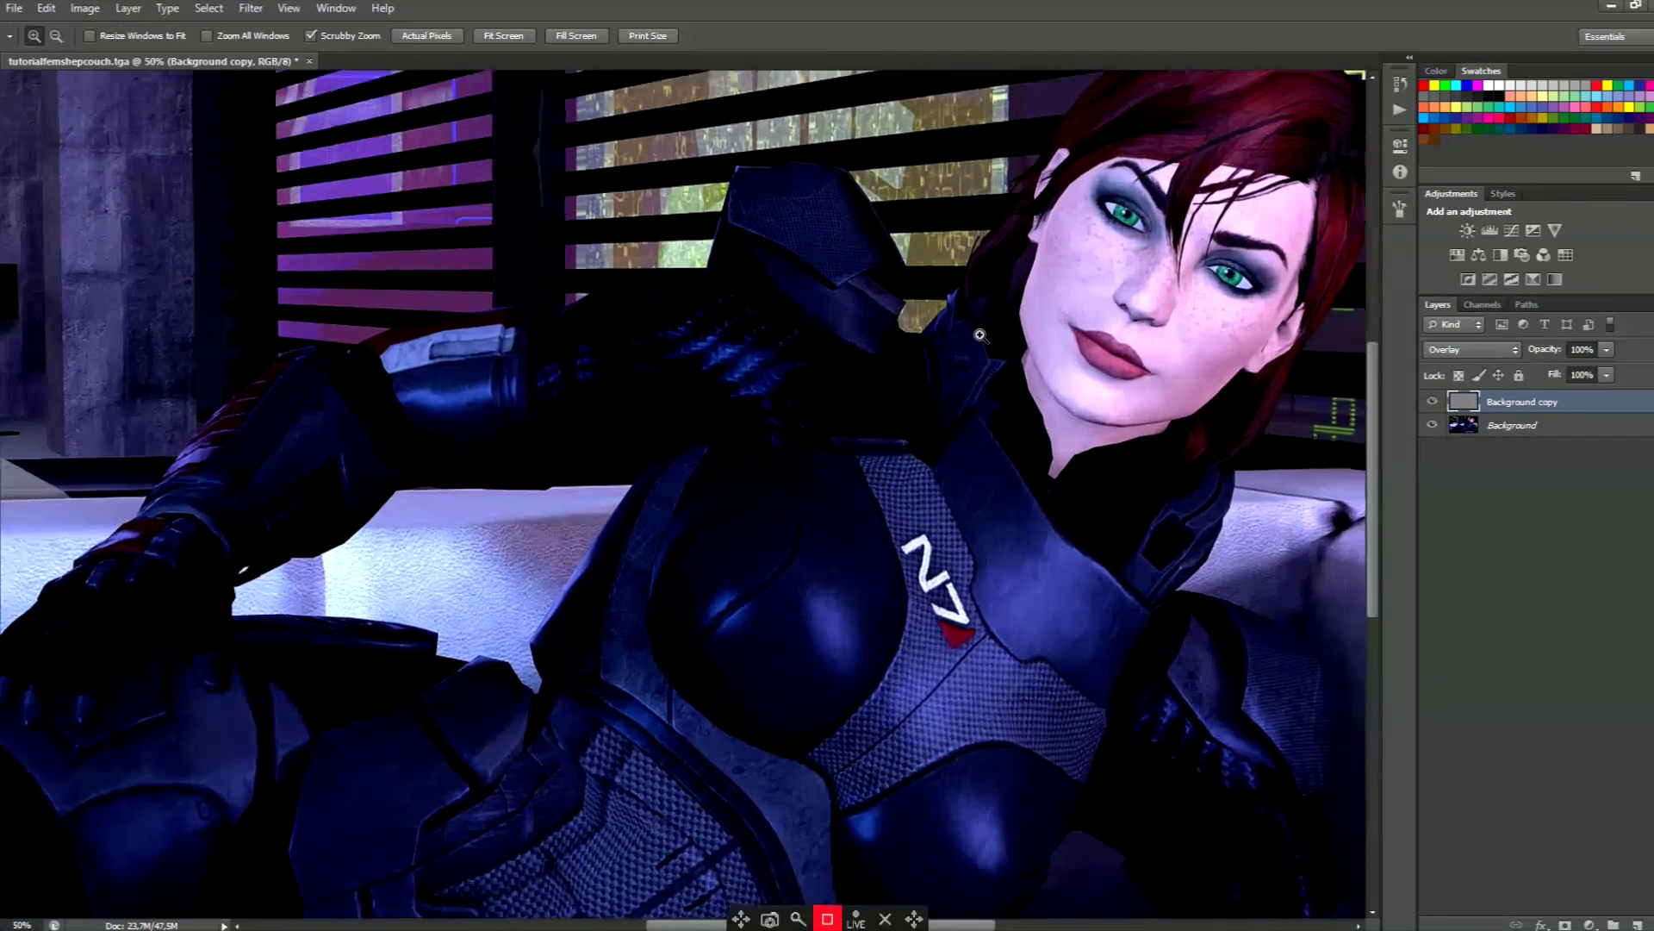
left_click(980, 336)
left_click(979, 336)
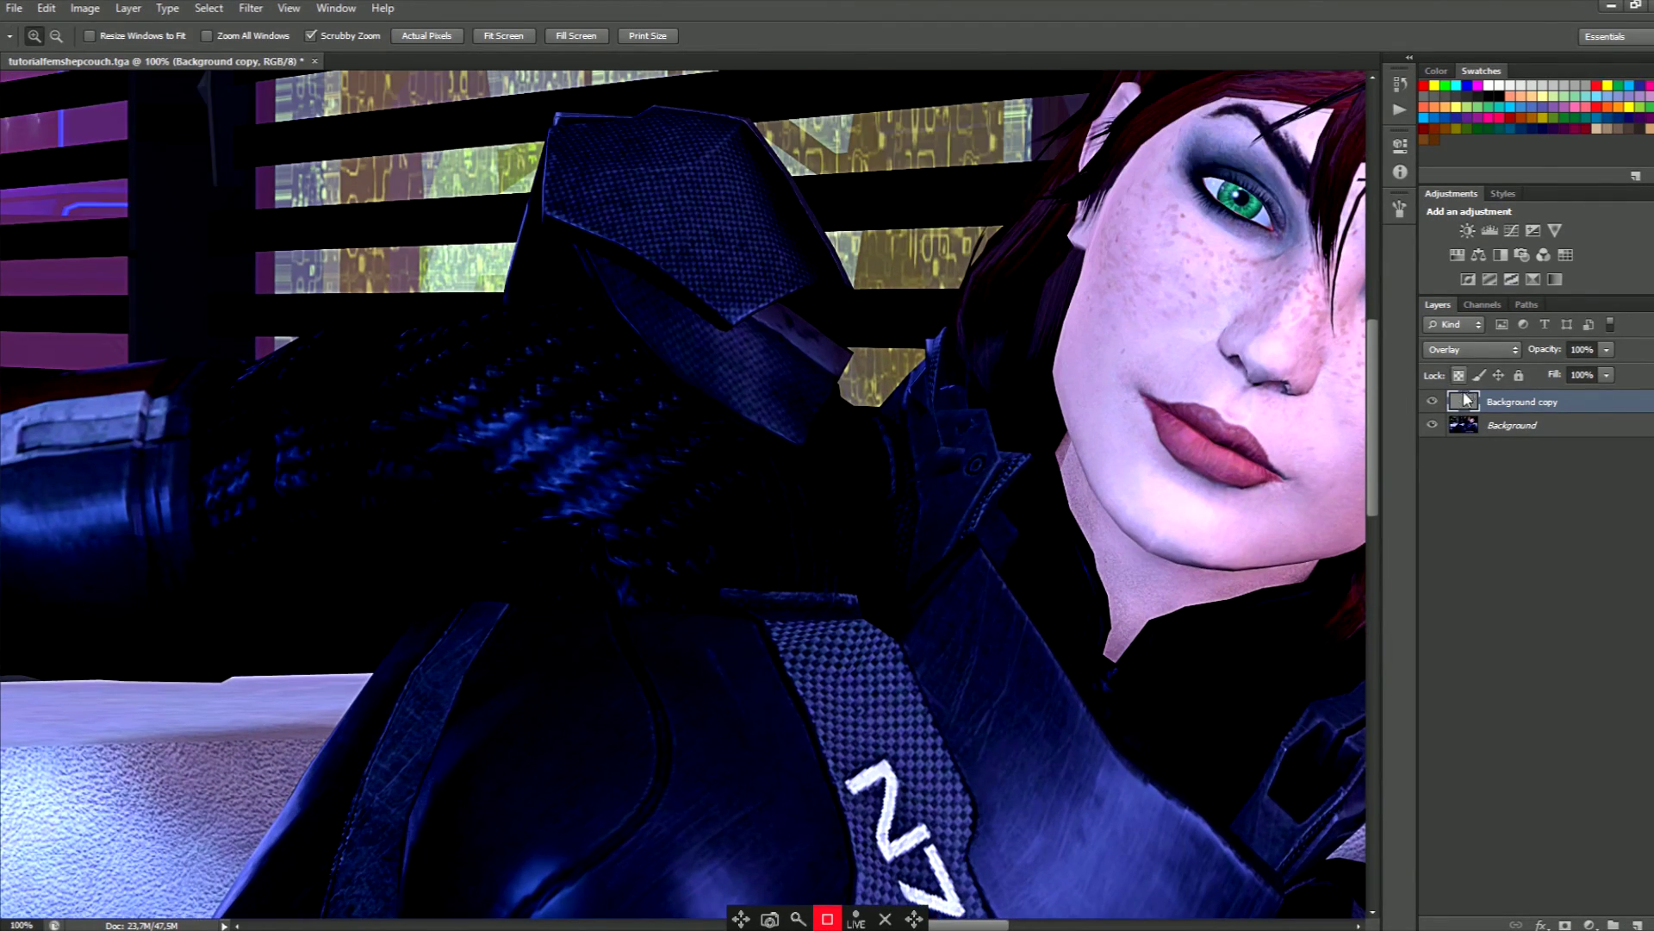
left_click(1434, 403)
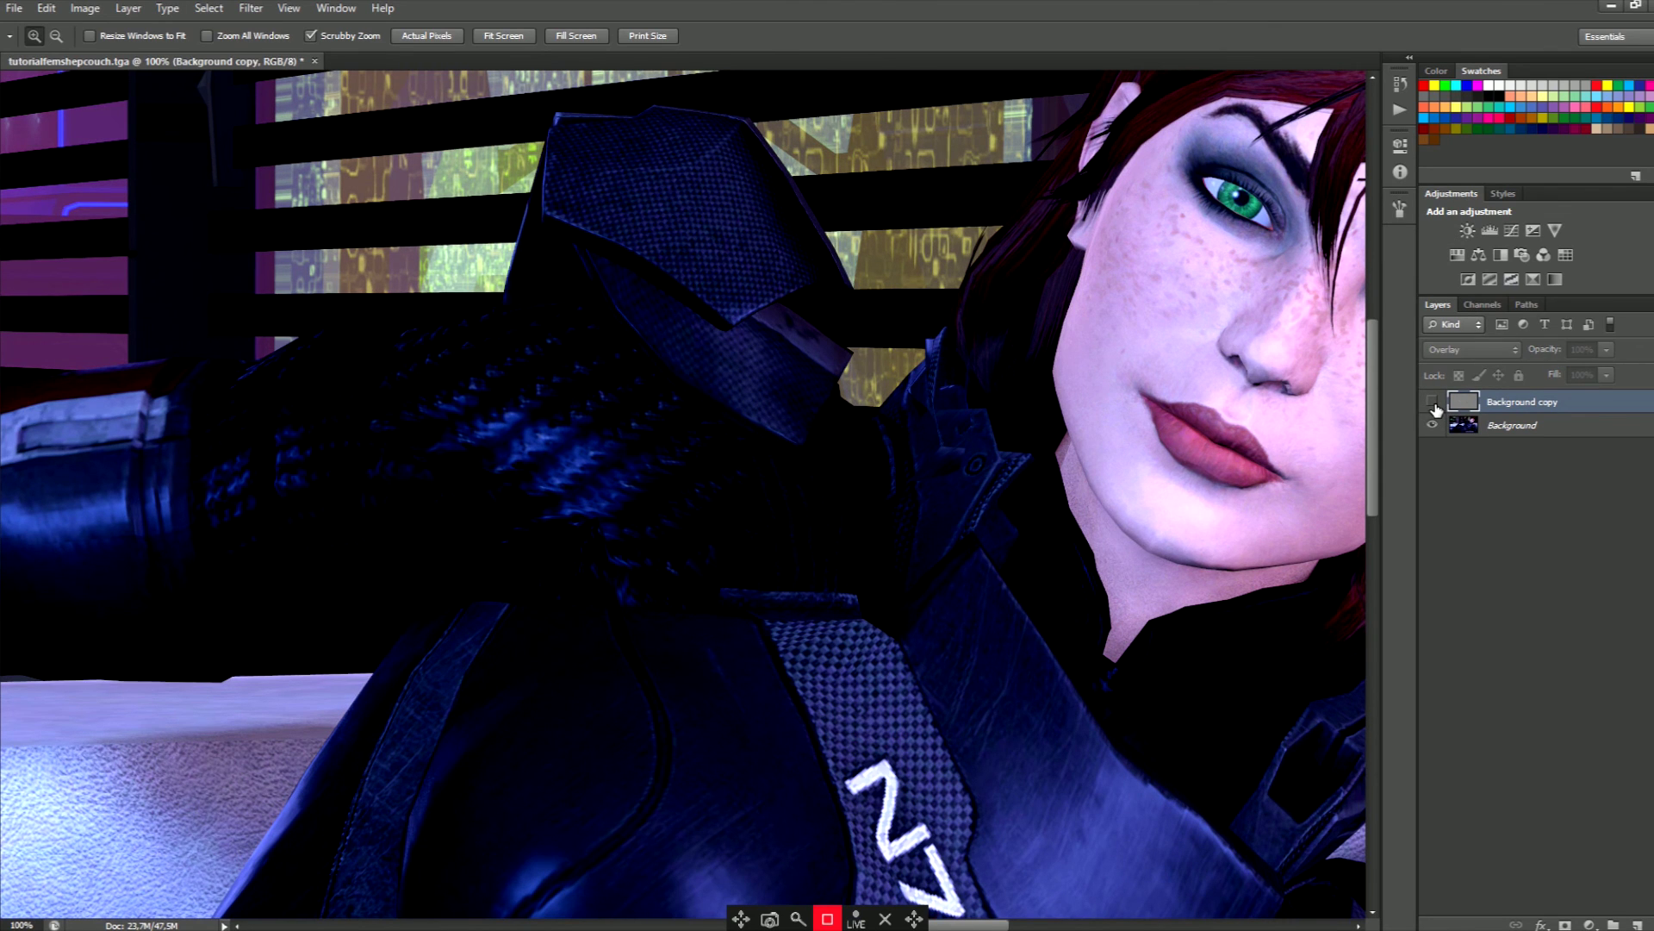
left_click(1434, 402)
left_click(1433, 402)
left_click(1433, 402)
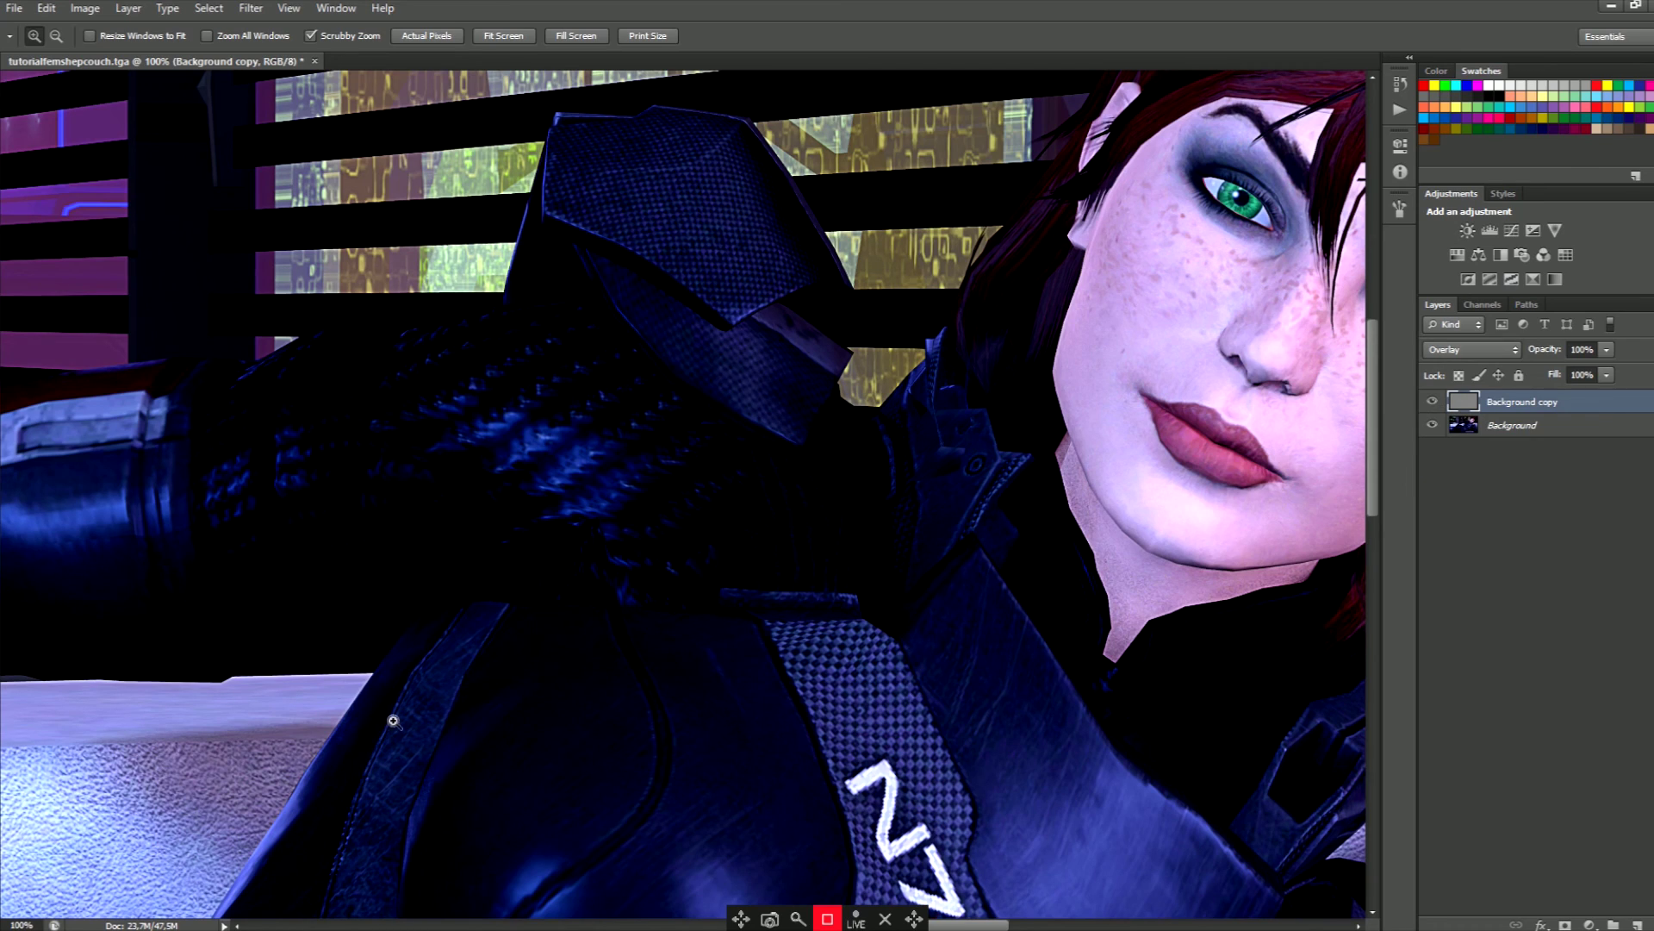
right_click(409, 600)
left_click(487, 636)
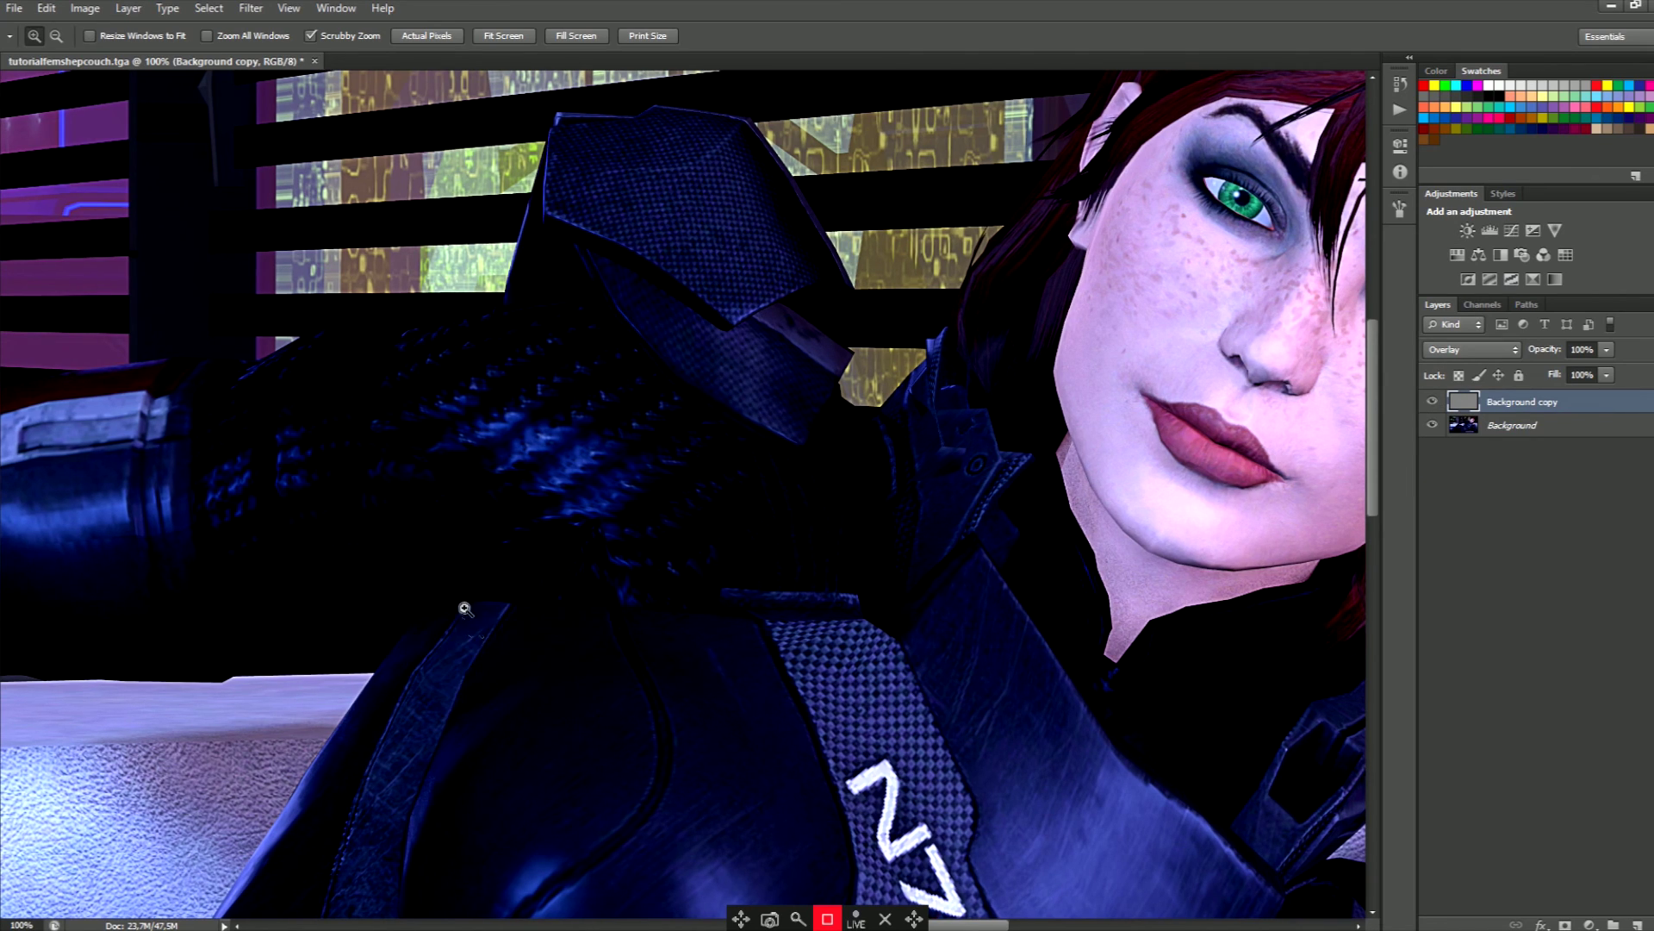
right_click(455, 583)
left_click(515, 596)
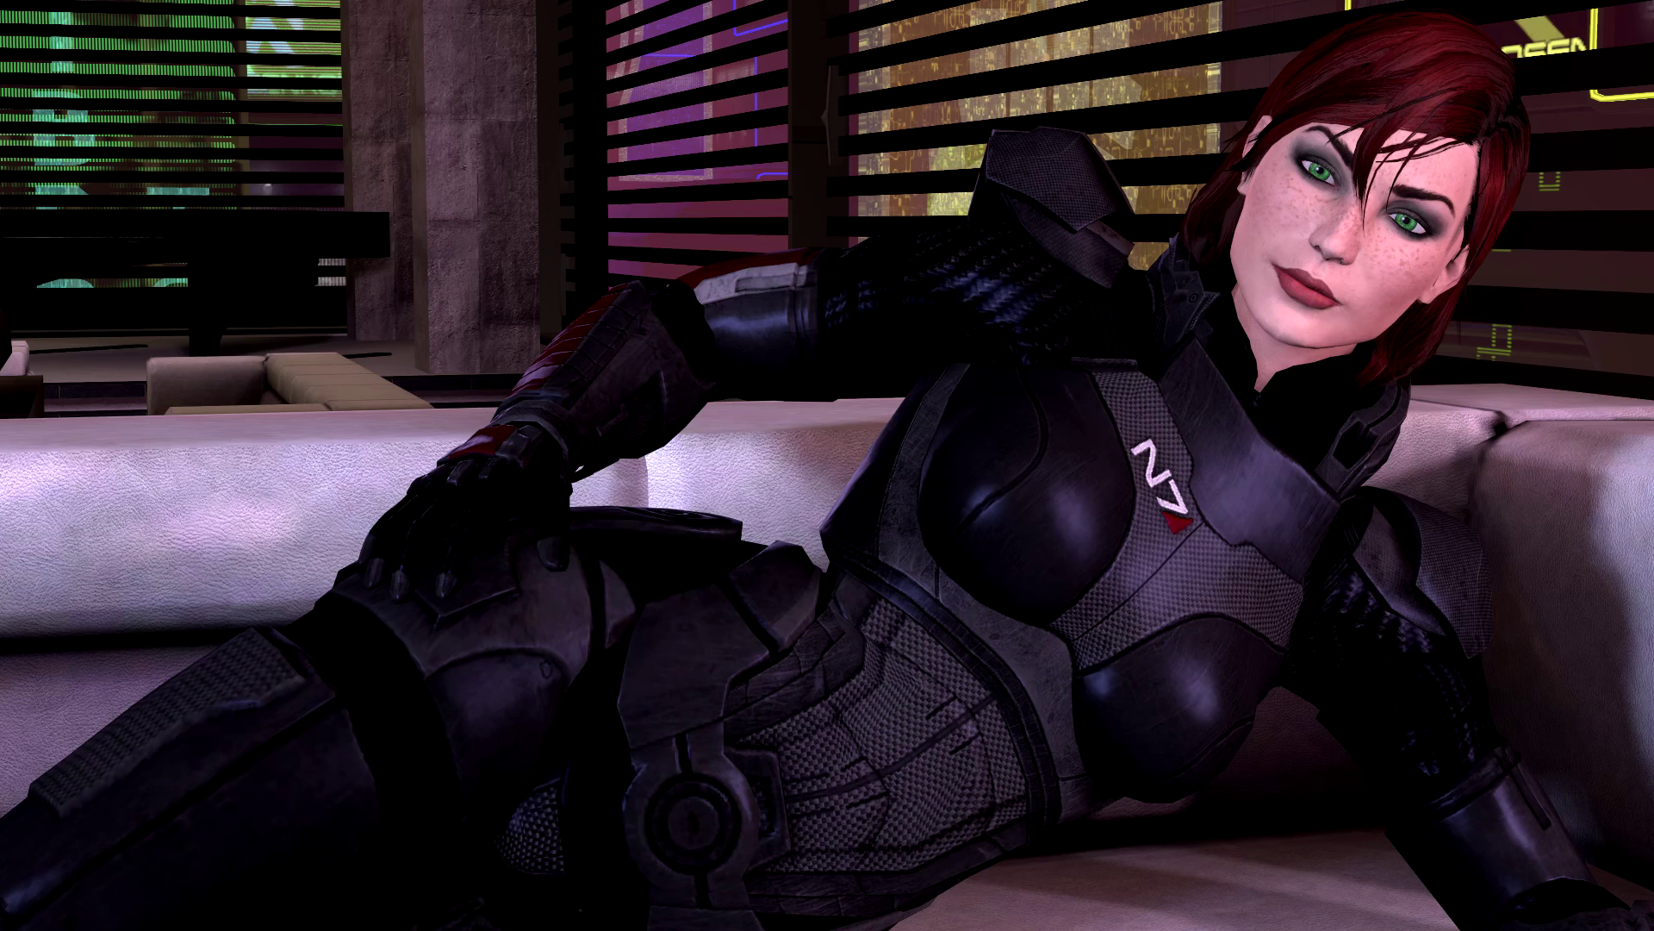